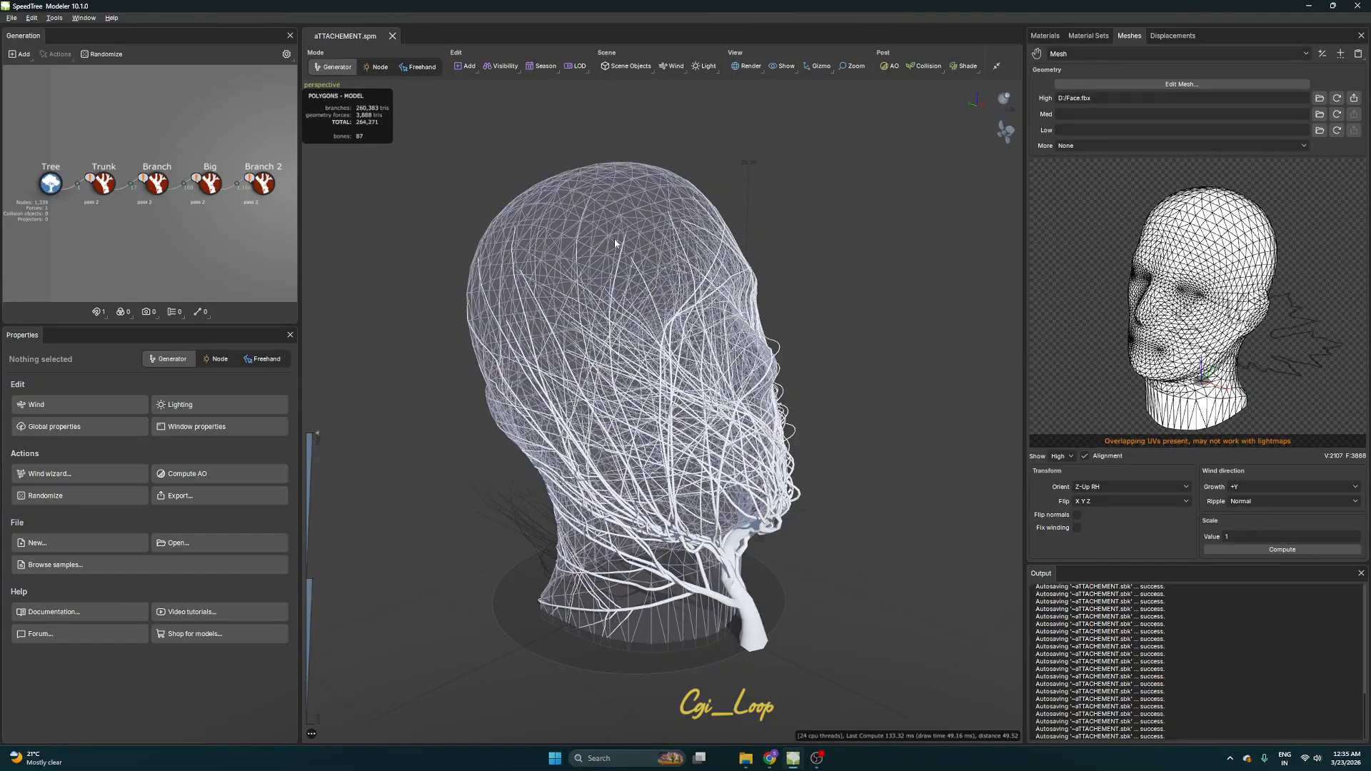
# Examine the finished head-and-branches example, inspecting the head mesh force, the Trunk generator and the trunk node
pyautogui.moveTo(598, 248); pyautogui.dragTo(689, 276)
pyautogui.click(554, 206)
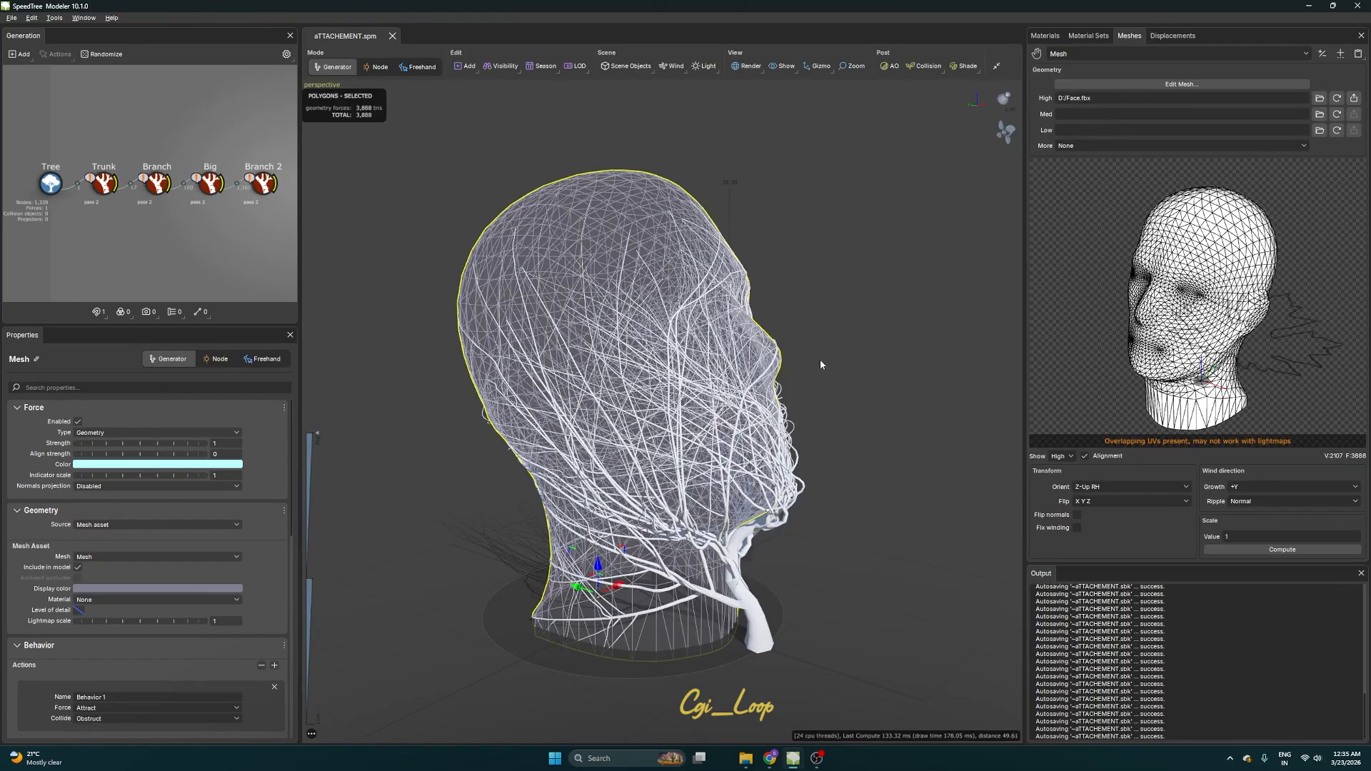
pyautogui.moveTo(718, 359); pyautogui.dragTo(637, 357)
pyautogui.click(664, 343)
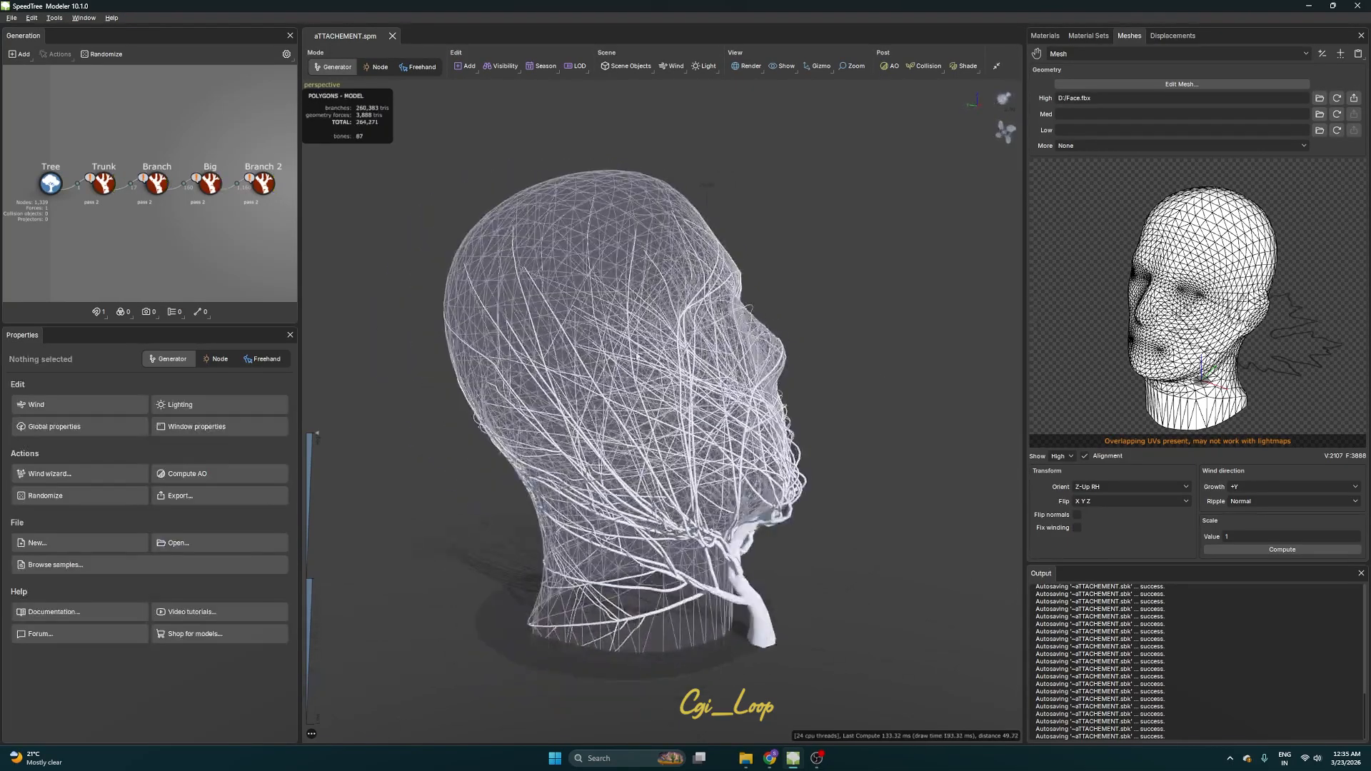
pyautogui.click(760, 596)
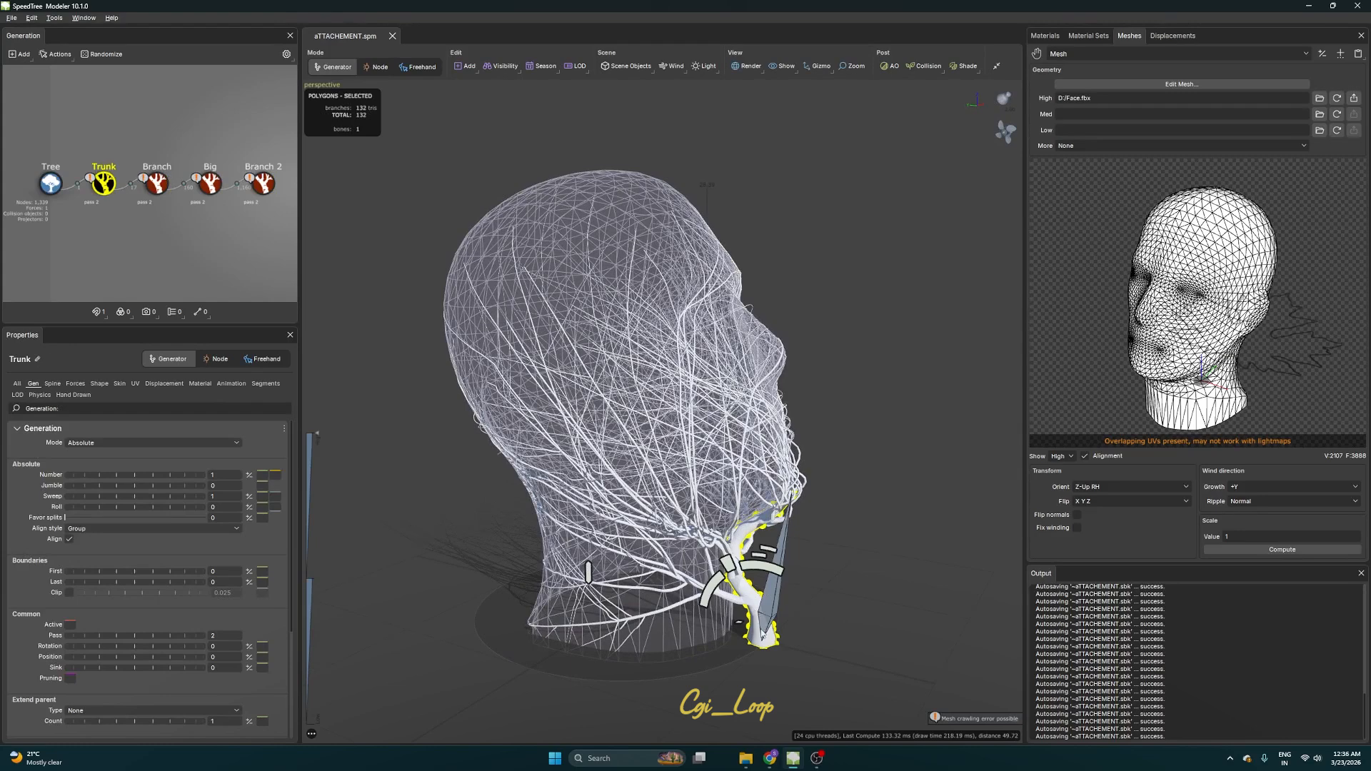
pyautogui.doubleClick(749, 604)
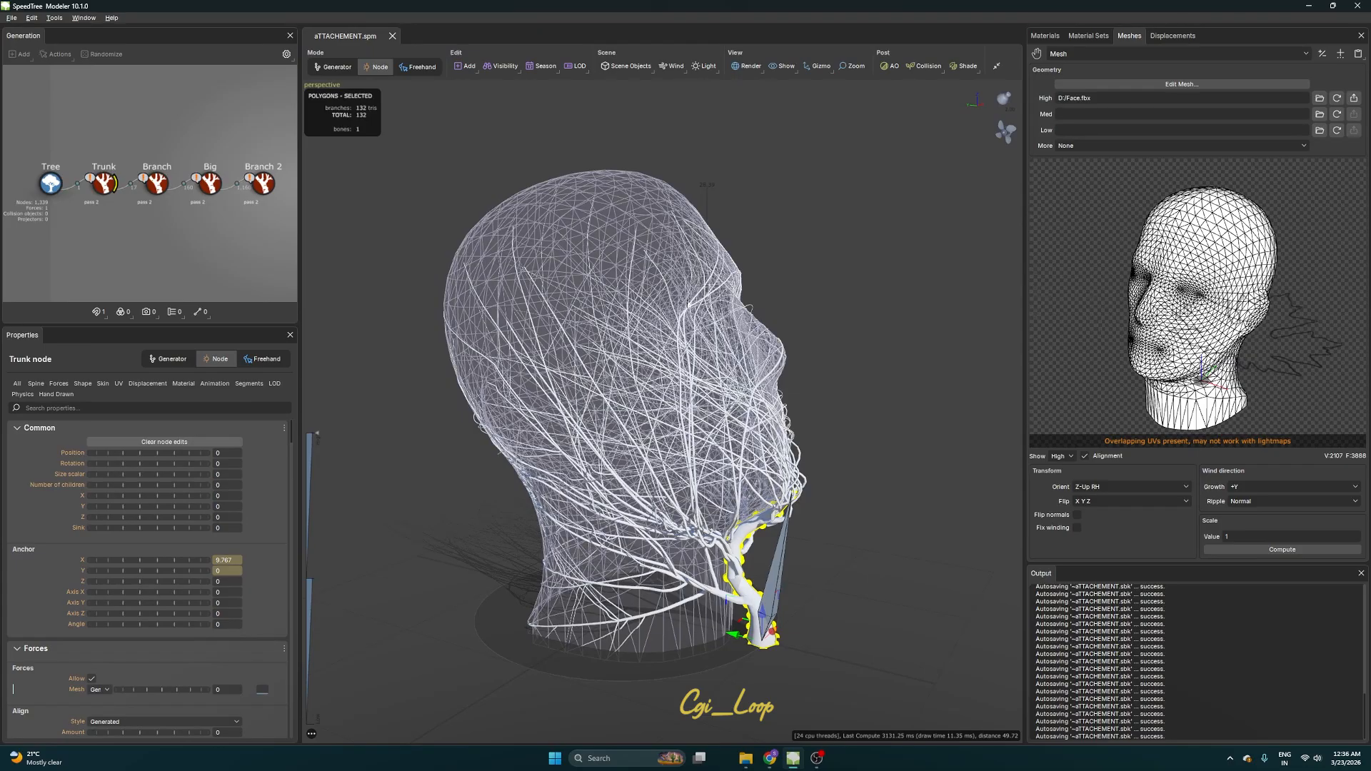
pyautogui.moveTo(714, 400); pyautogui.dragTo(671, 428)
pyautogui.click(428, 228)
# Create a new tree from the Blank template in the Games category
pyautogui.click(11, 18)
pyautogui.click(25, 34)
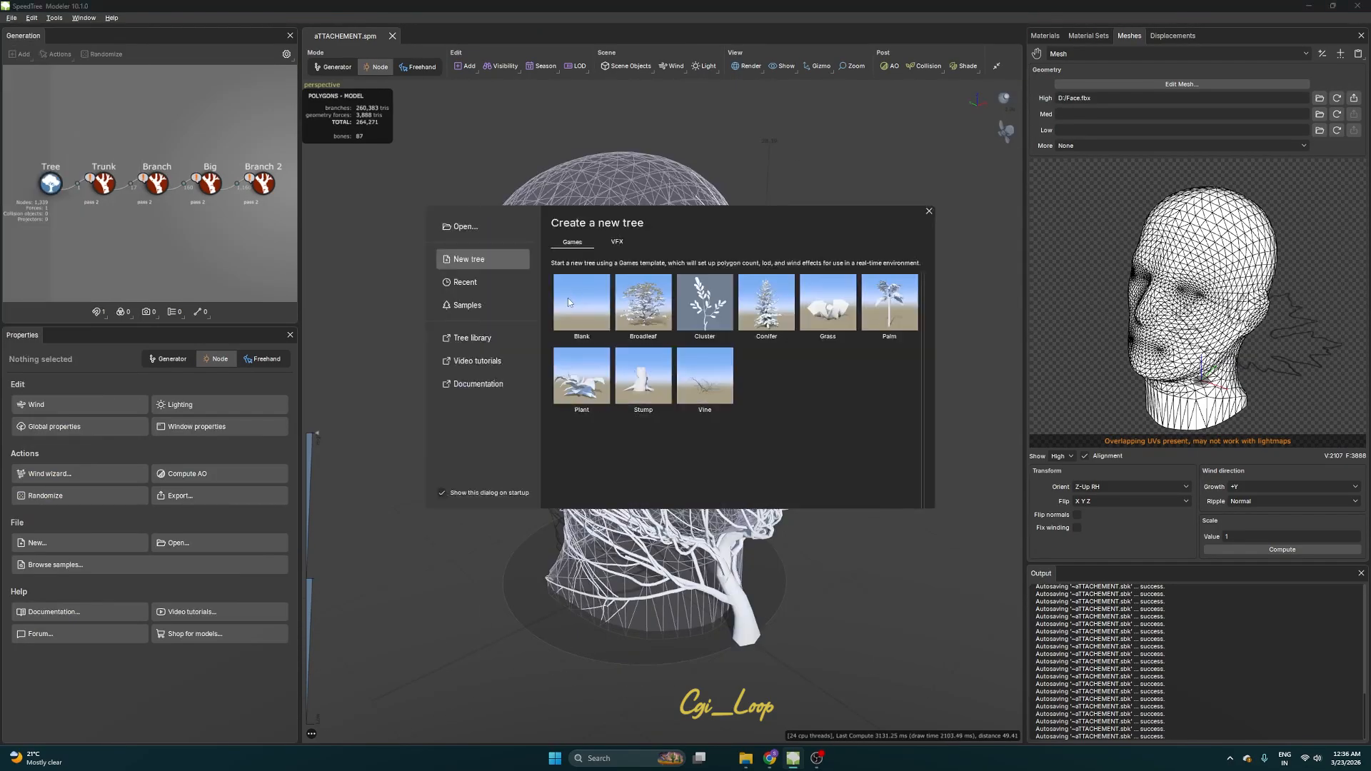
pyautogui.click(572, 298)
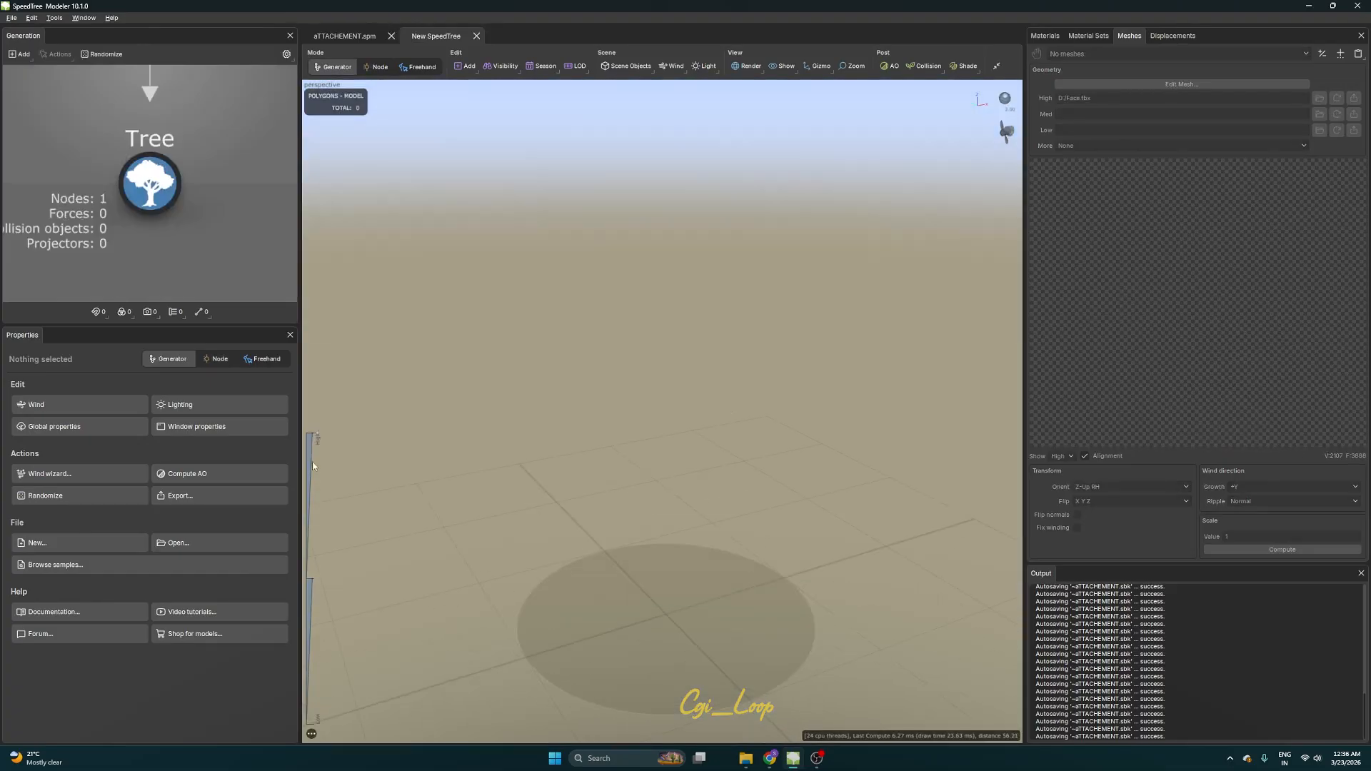
# Change the viewport background style to Solid color and set the color to dark grey
pyautogui.click(250, 429)
pyautogui.scroll(-2, 164, 528)
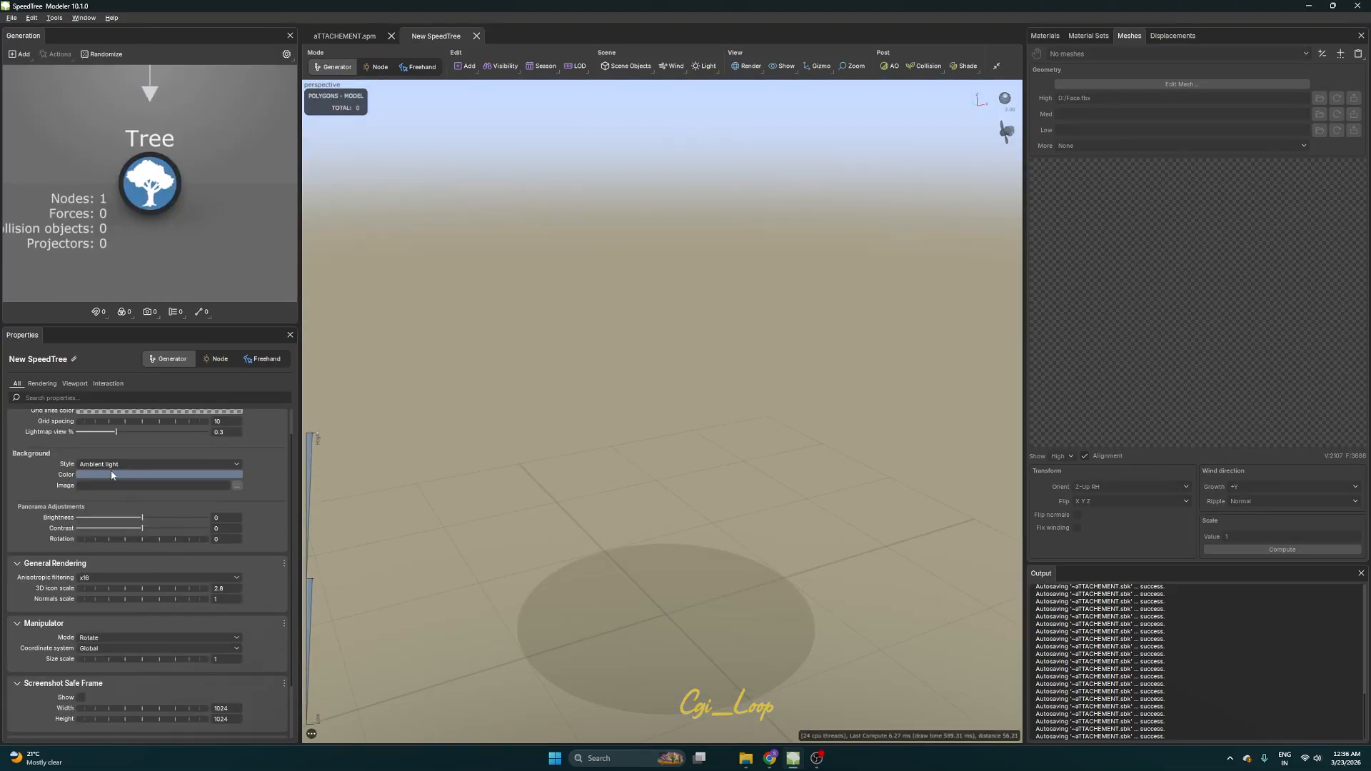
pyautogui.click(113, 464)
pyautogui.click(114, 492)
pyautogui.click(114, 474)
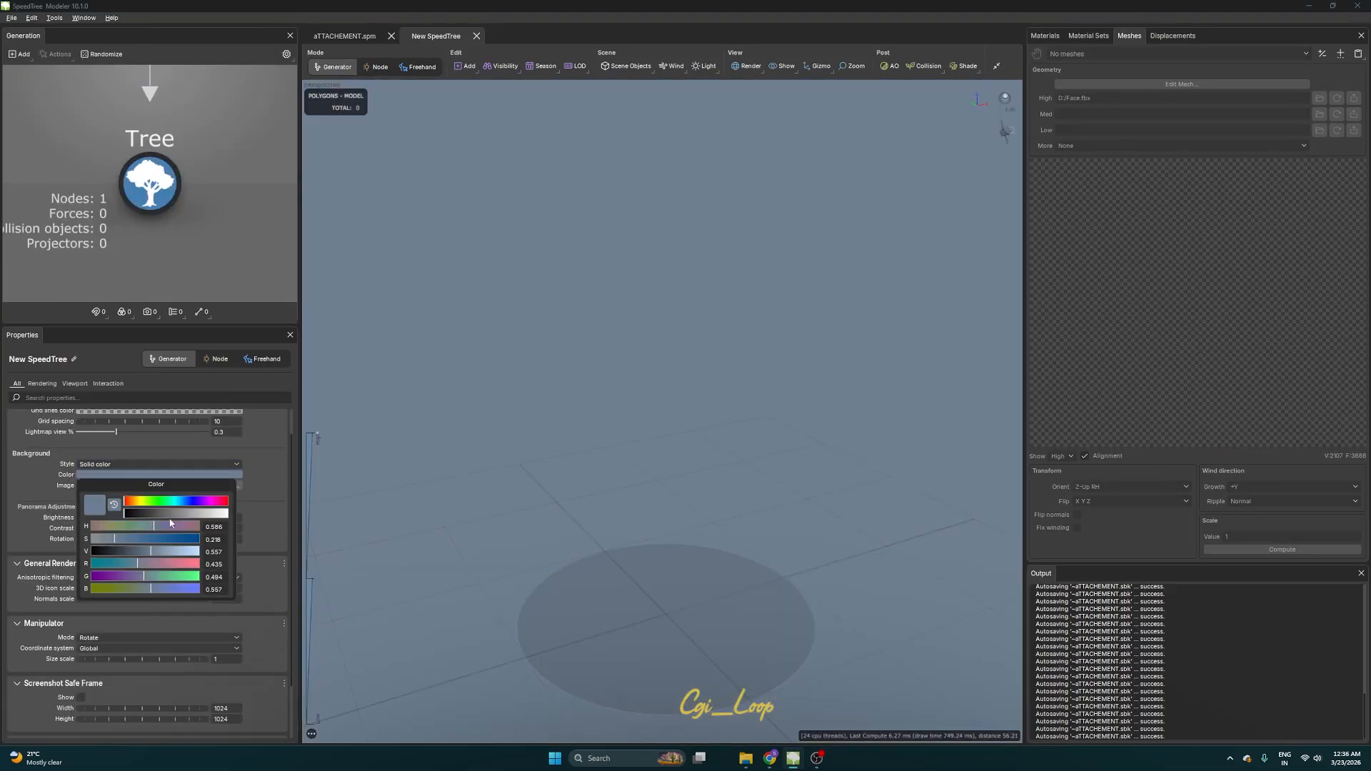
pyautogui.click(158, 515)
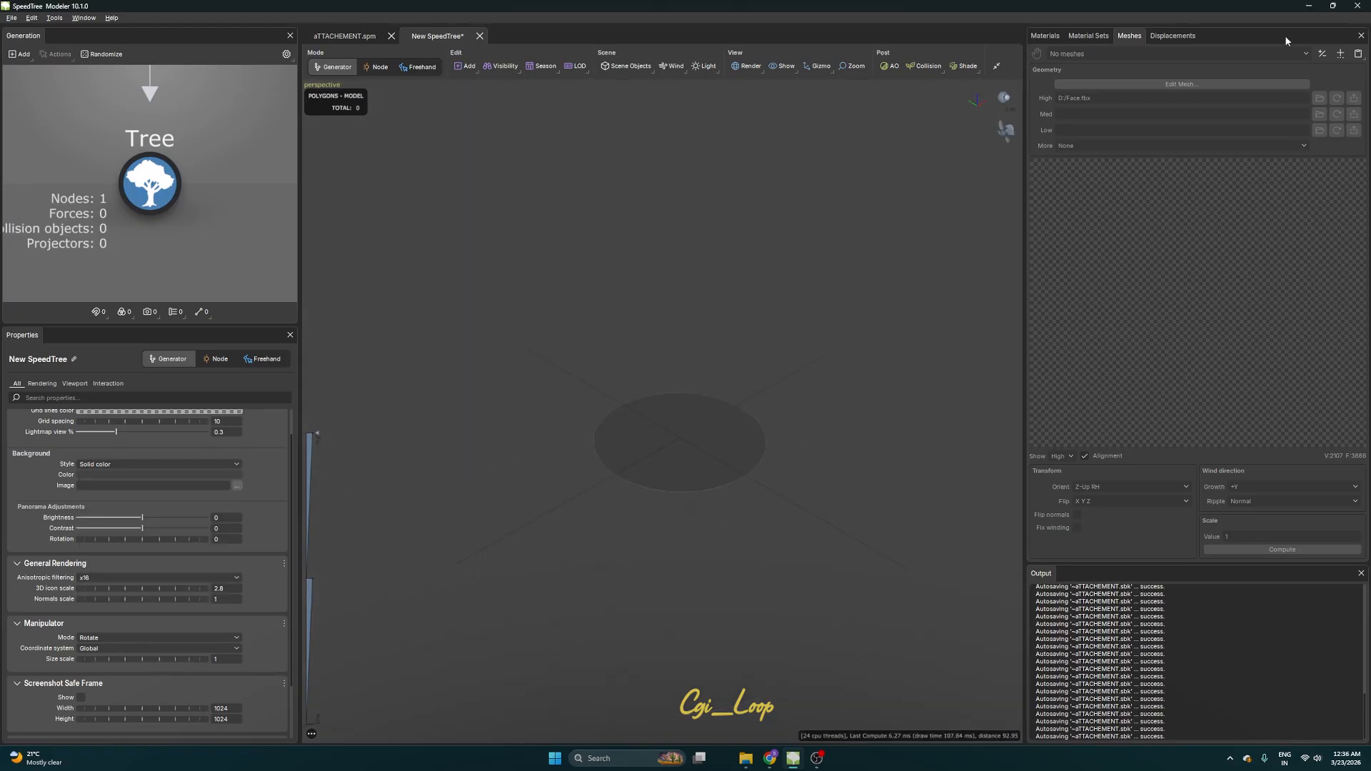
# Add a mesh asset named Face and load D:/Face.fbx as its High geometry
pyautogui.click(1321, 54)
pyautogui.click(1126, 108)
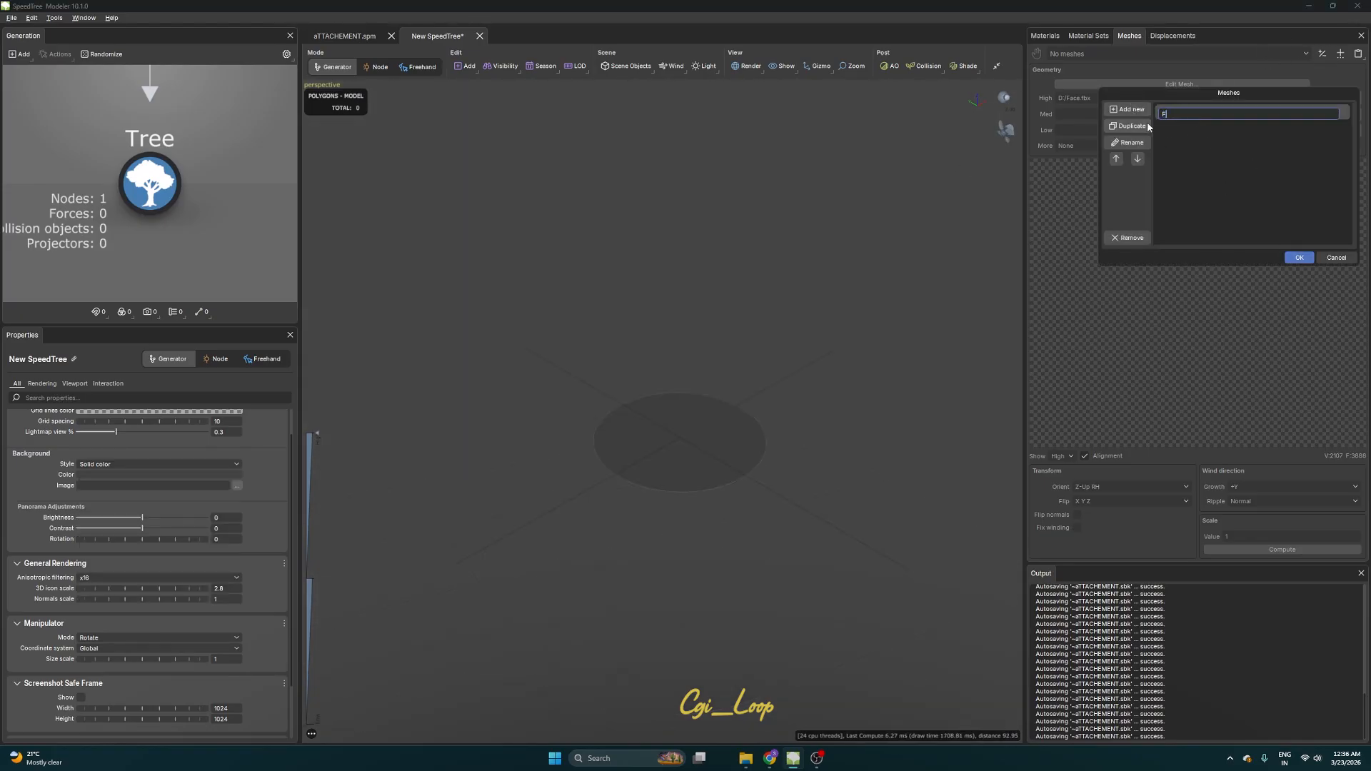
pyautogui.press('Return')
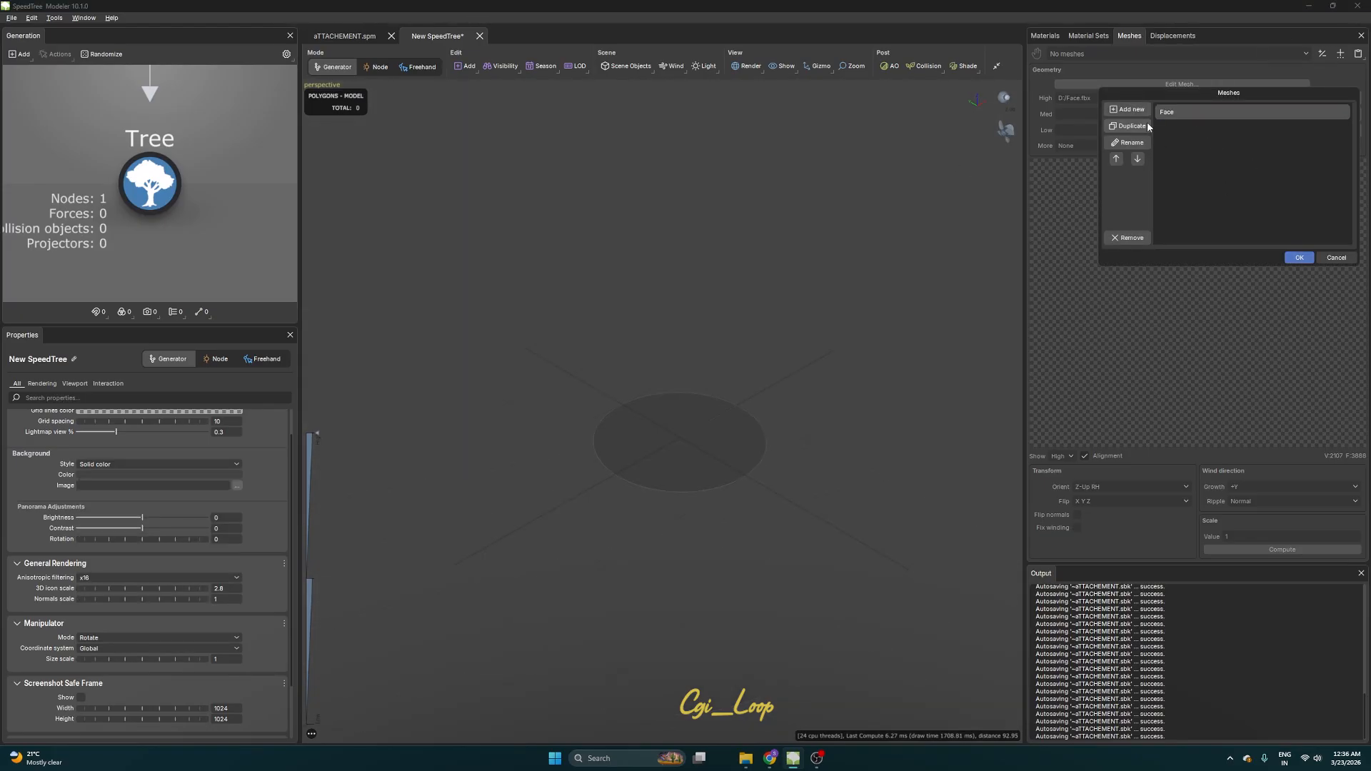
pyautogui.click(1297, 257)
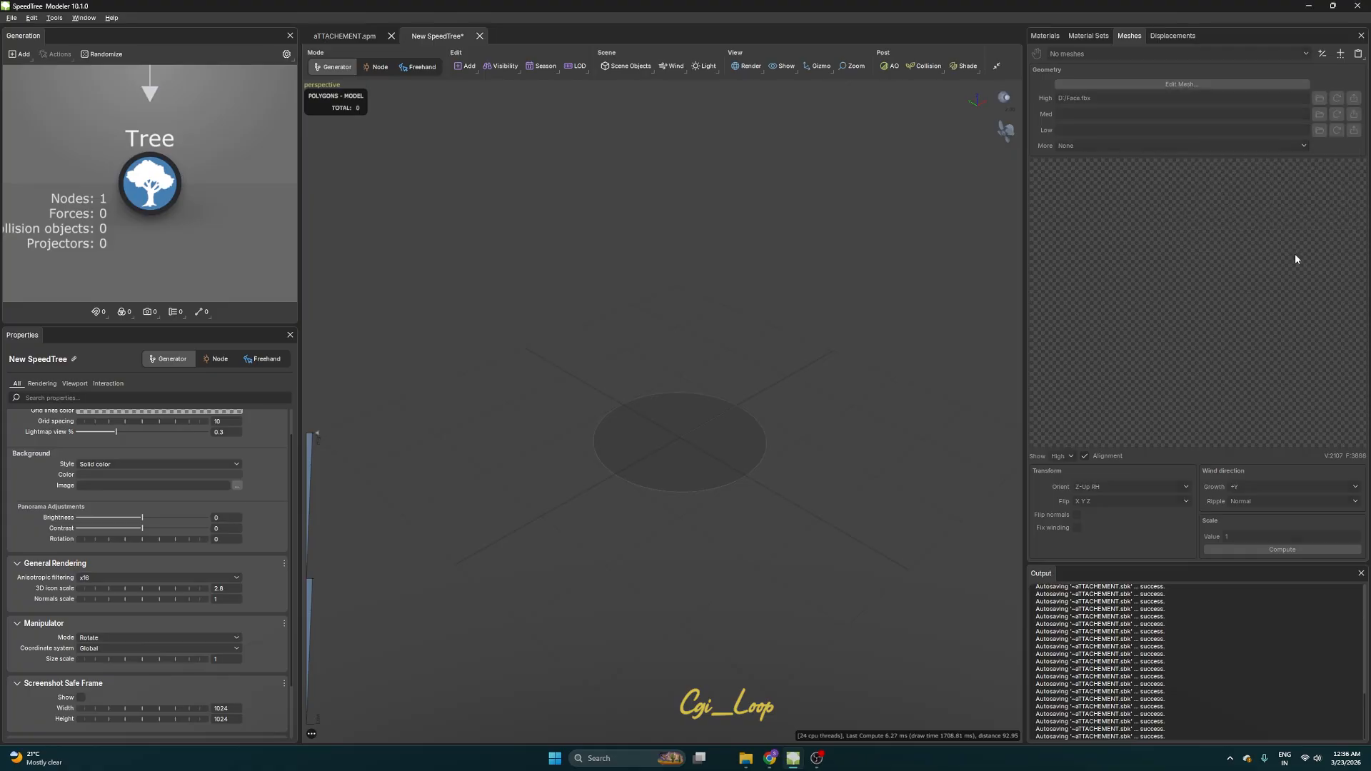
pyautogui.click(1319, 98)
pyautogui.doubleClick(588, 339)
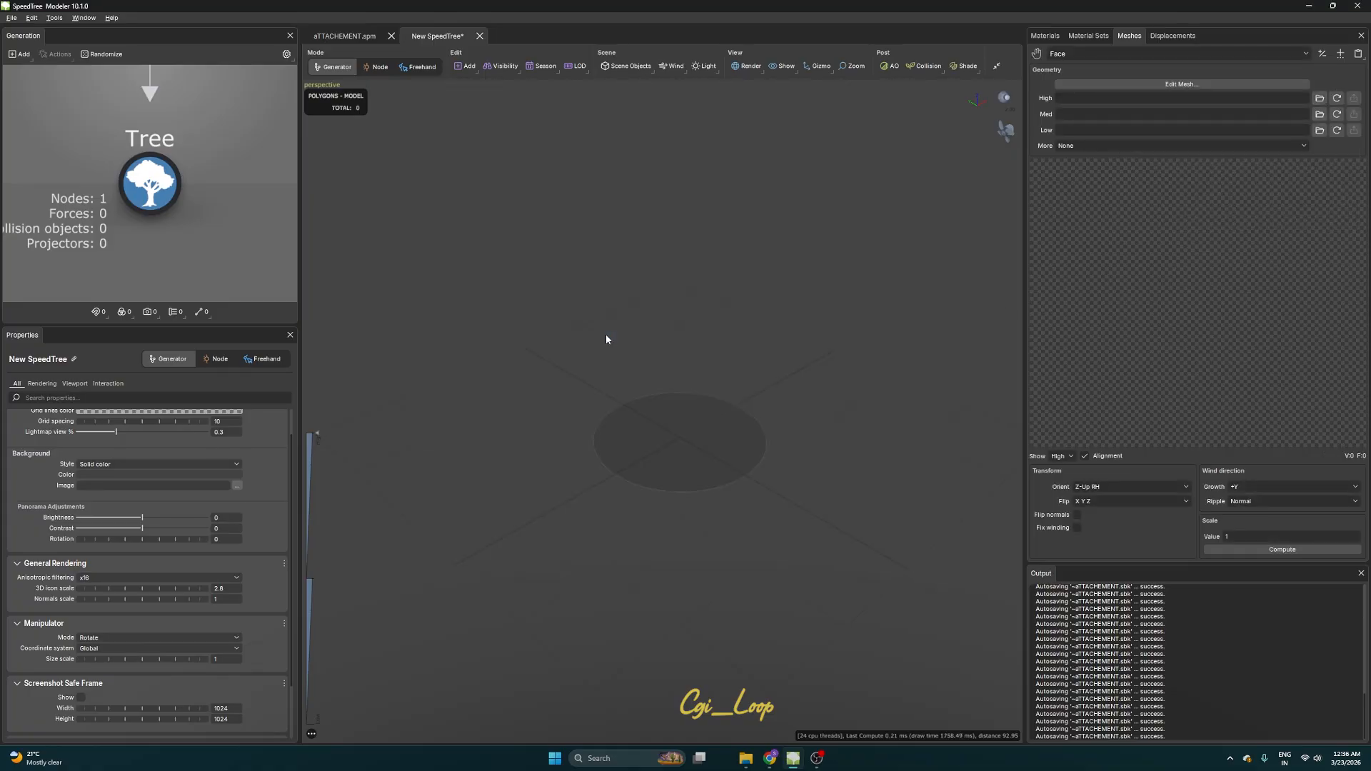
# Add the Face mesh to the scene as a geometry force and position it on the ground disc
pyautogui.moveTo(1039, 53); pyautogui.dragTo(674, 422)
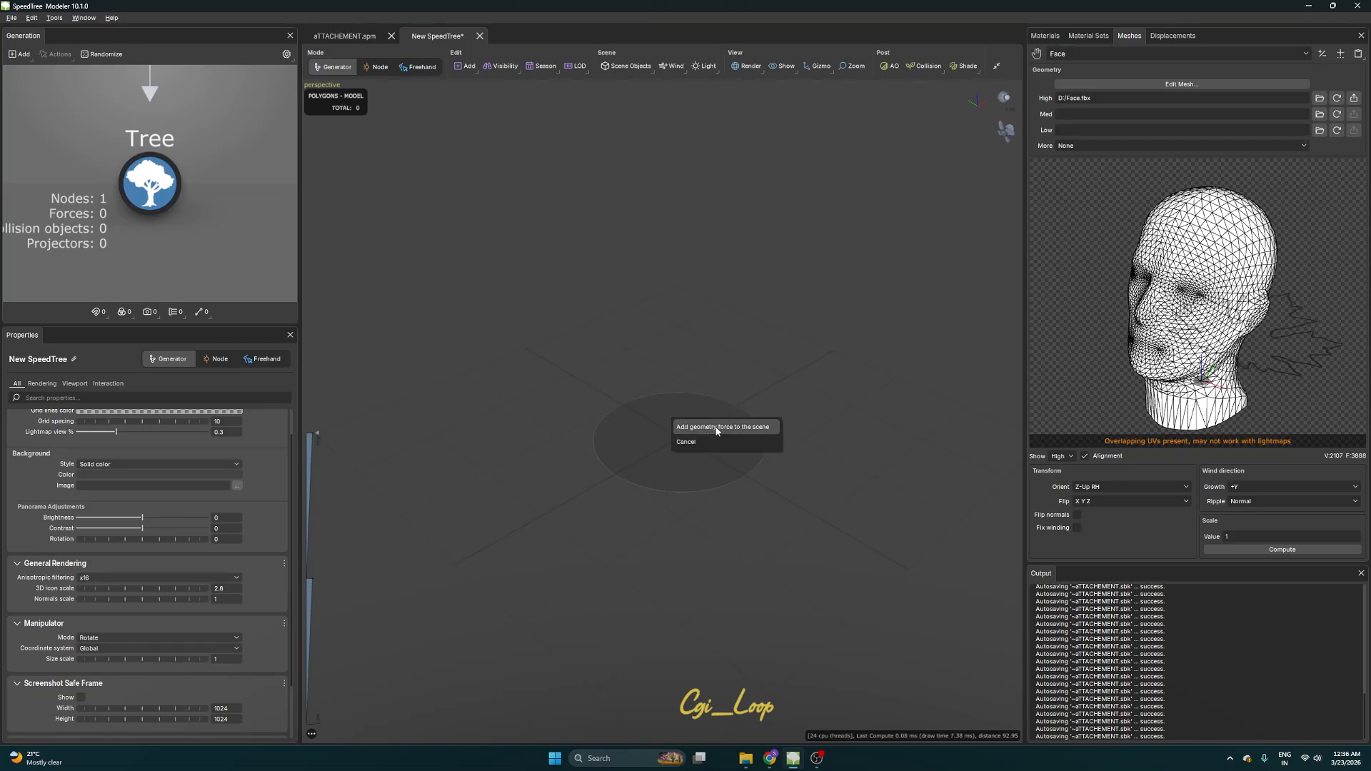
pyautogui.click(718, 429)
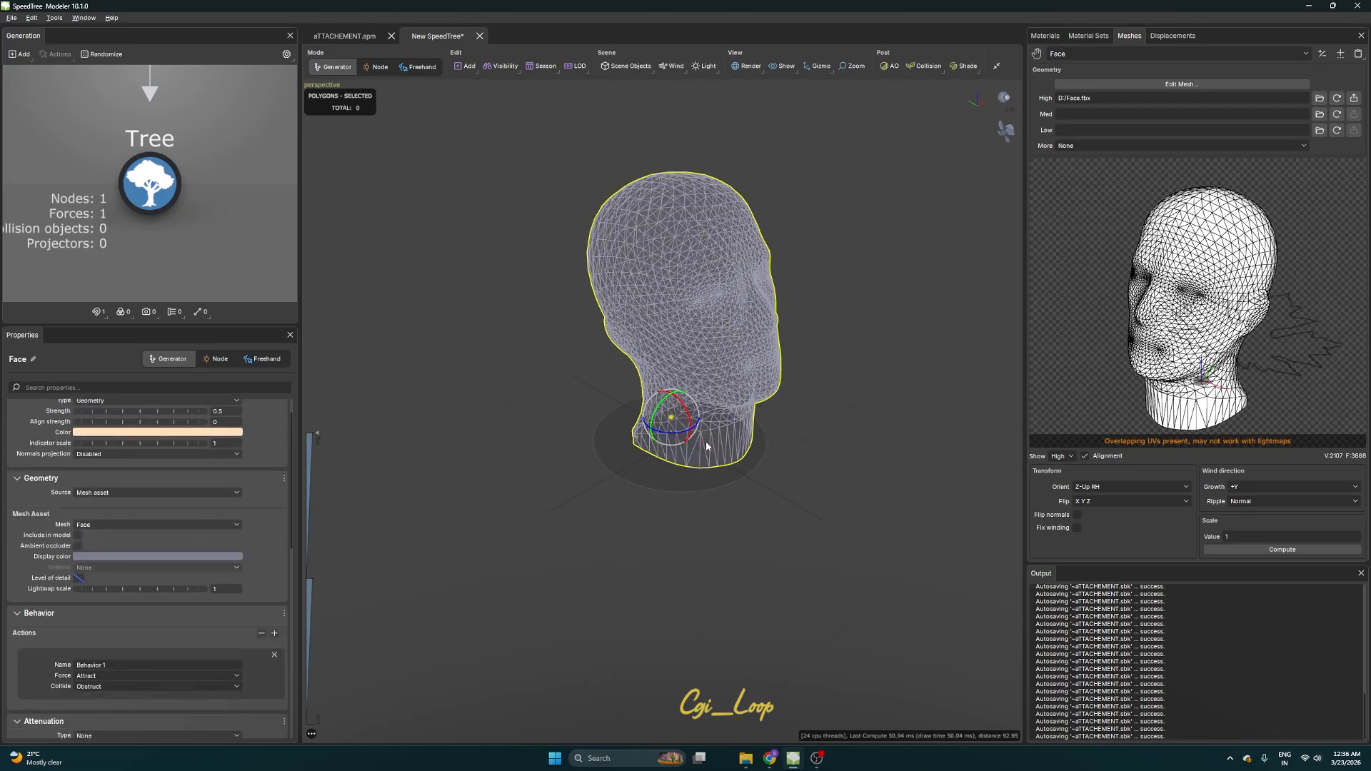
pyautogui.moveTo(706, 440); pyautogui.dragTo(678, 485)
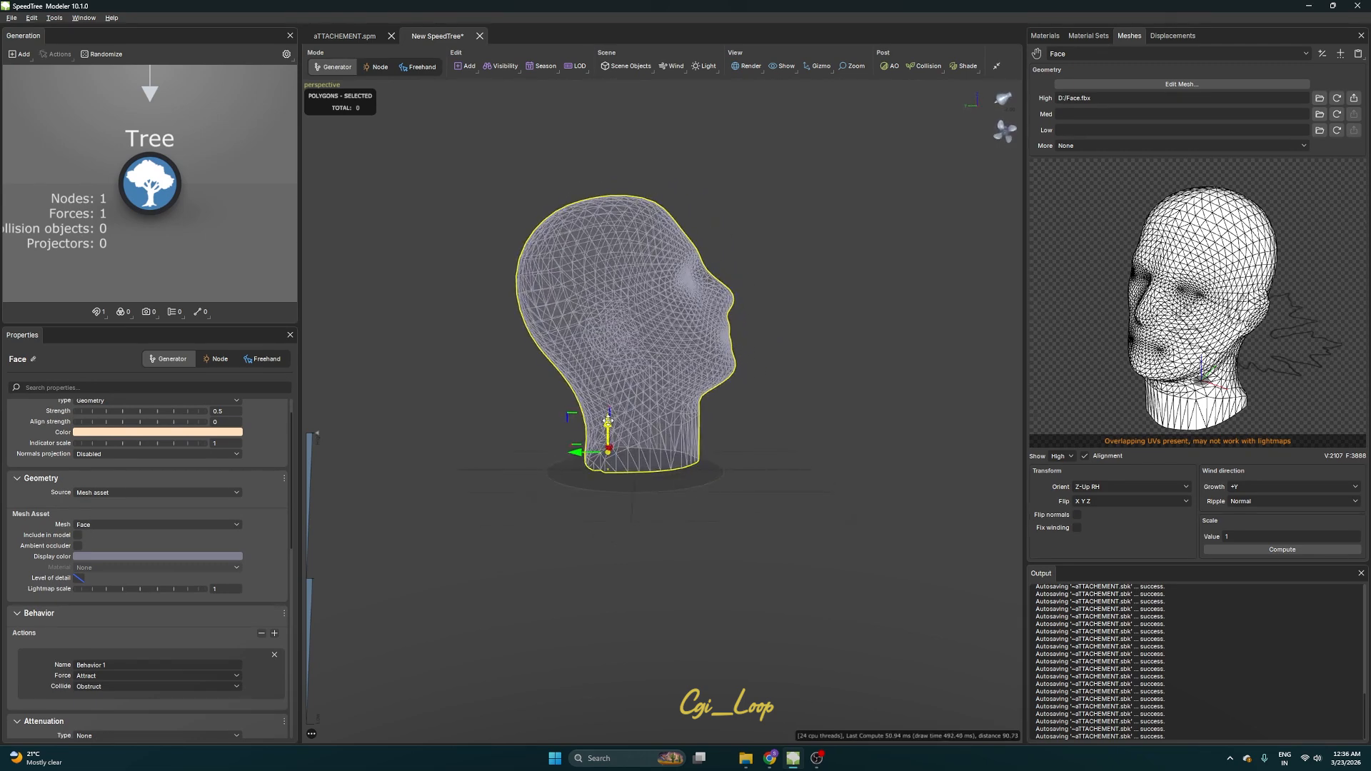
pyautogui.moveTo(611, 420); pyautogui.dragTo(579, 466)
pyautogui.moveTo(603, 467); pyautogui.dragTo(627, 449)
pyautogui.scroll(5, 627, 448)
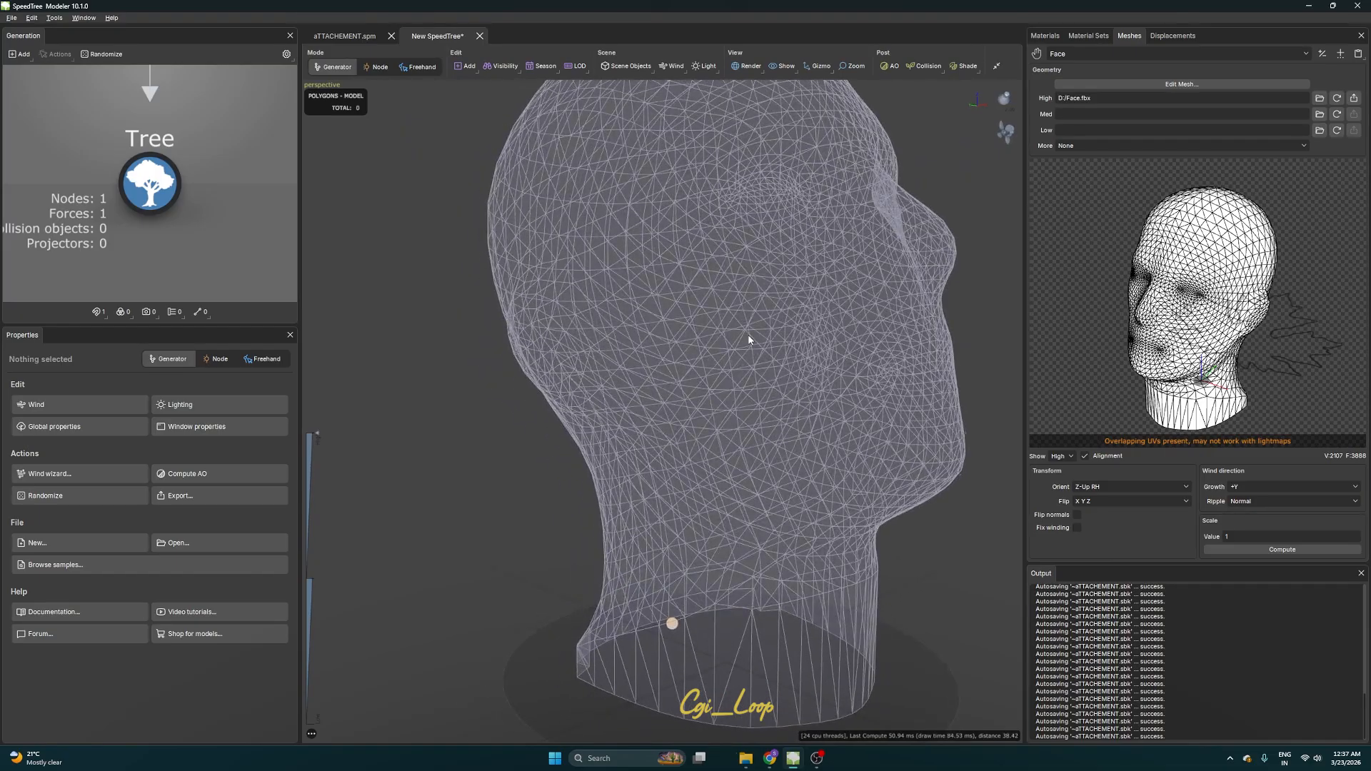
# Include the Face geometry force in the model
pyautogui.scroll(-2, 713, 360)
pyautogui.click(789, 369)
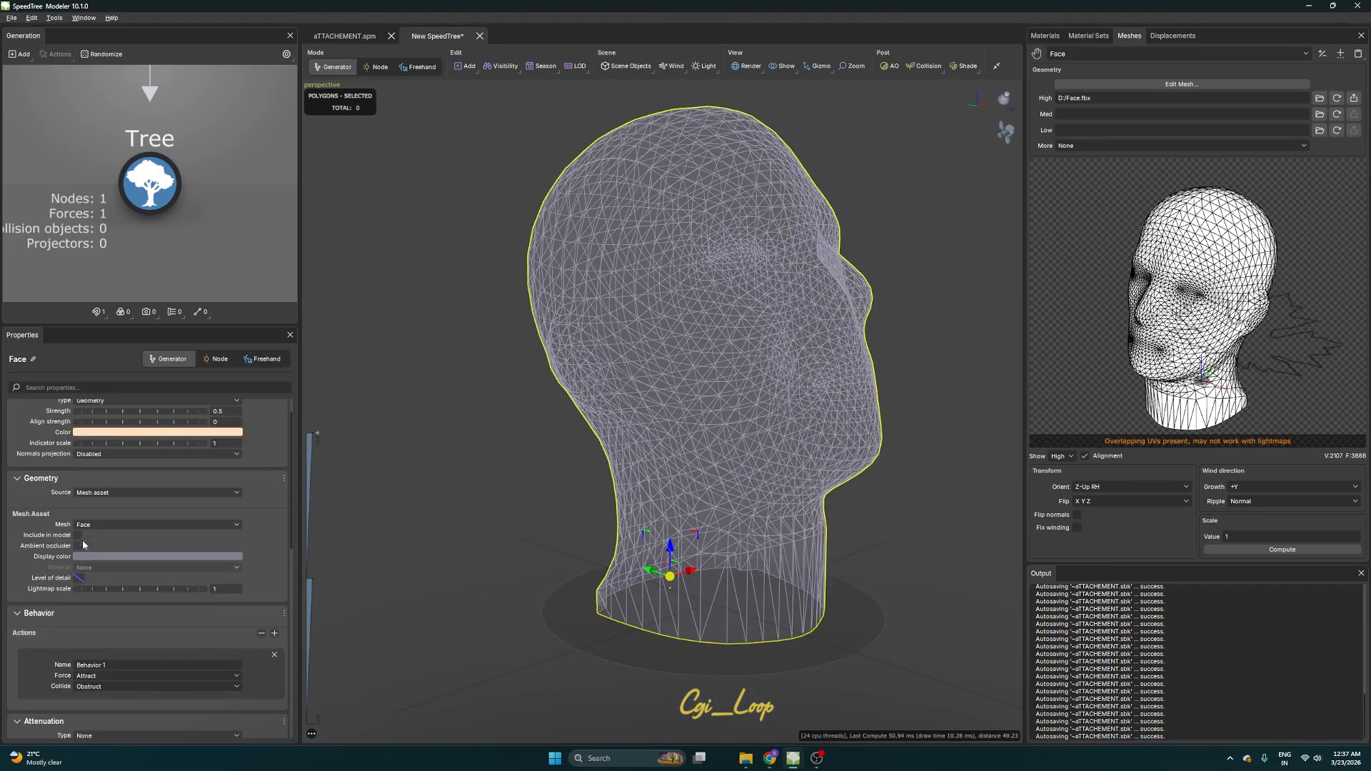
pyautogui.scroll(-1, 75, 536)
pyautogui.scroll(-3, 559, 536)
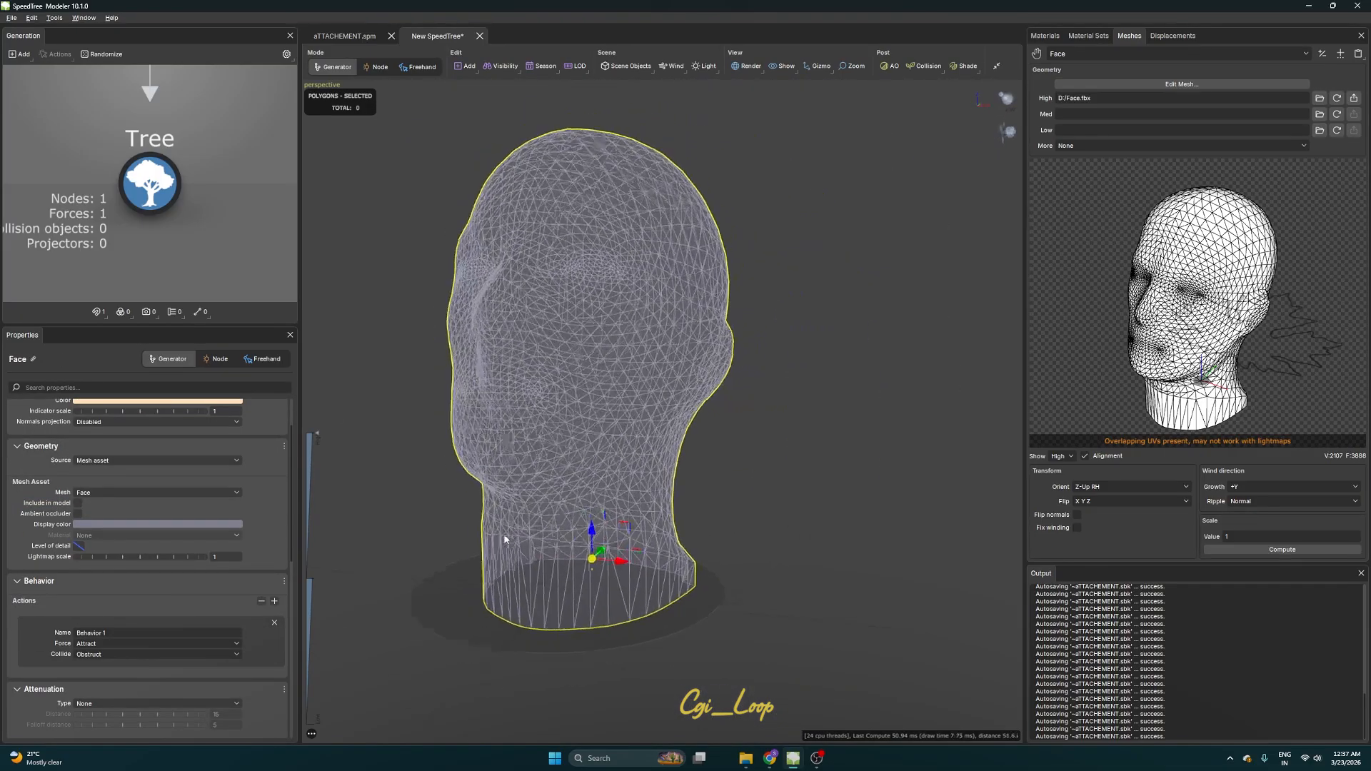
pyautogui.click(75, 503)
pyautogui.scroll(3, 509, 309)
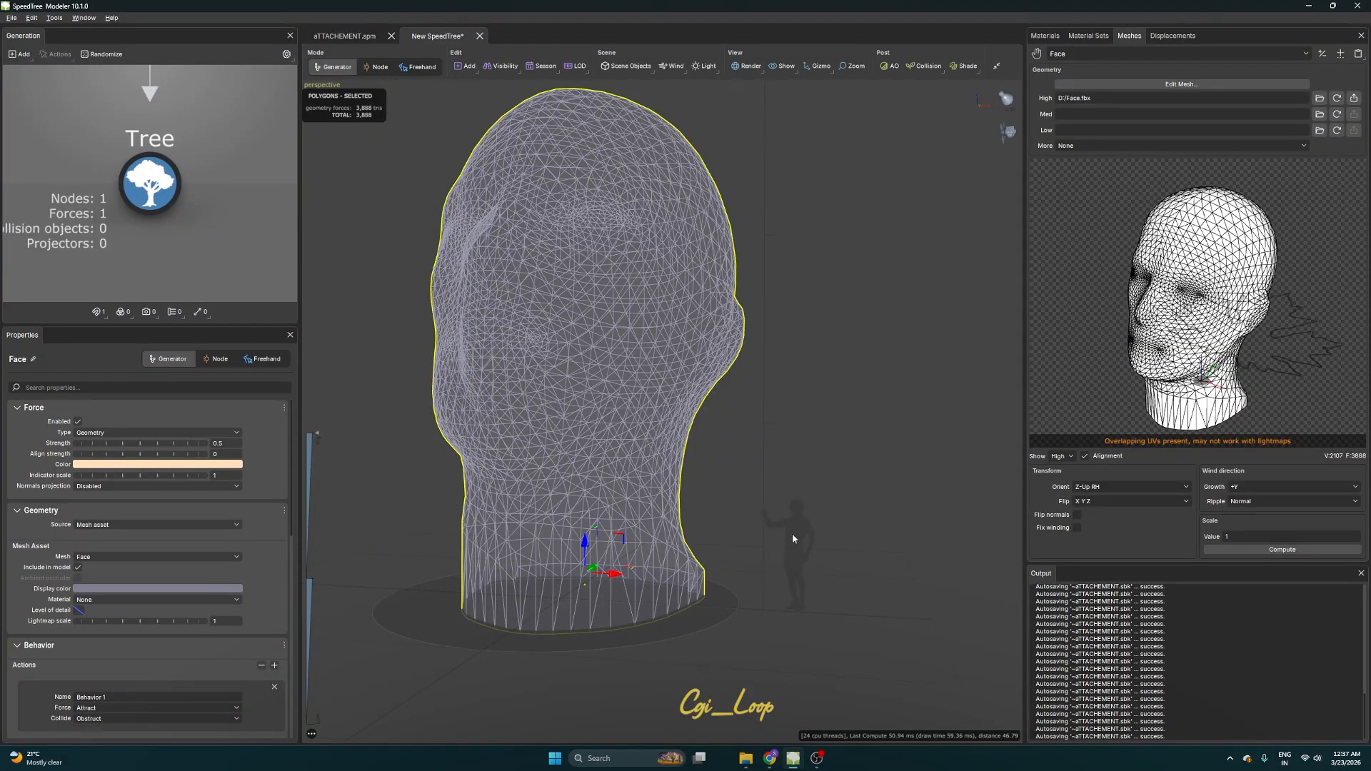
pyautogui.moveTo(598, 362); pyautogui.dragTo(645, 453)
pyautogui.click(611, 550)
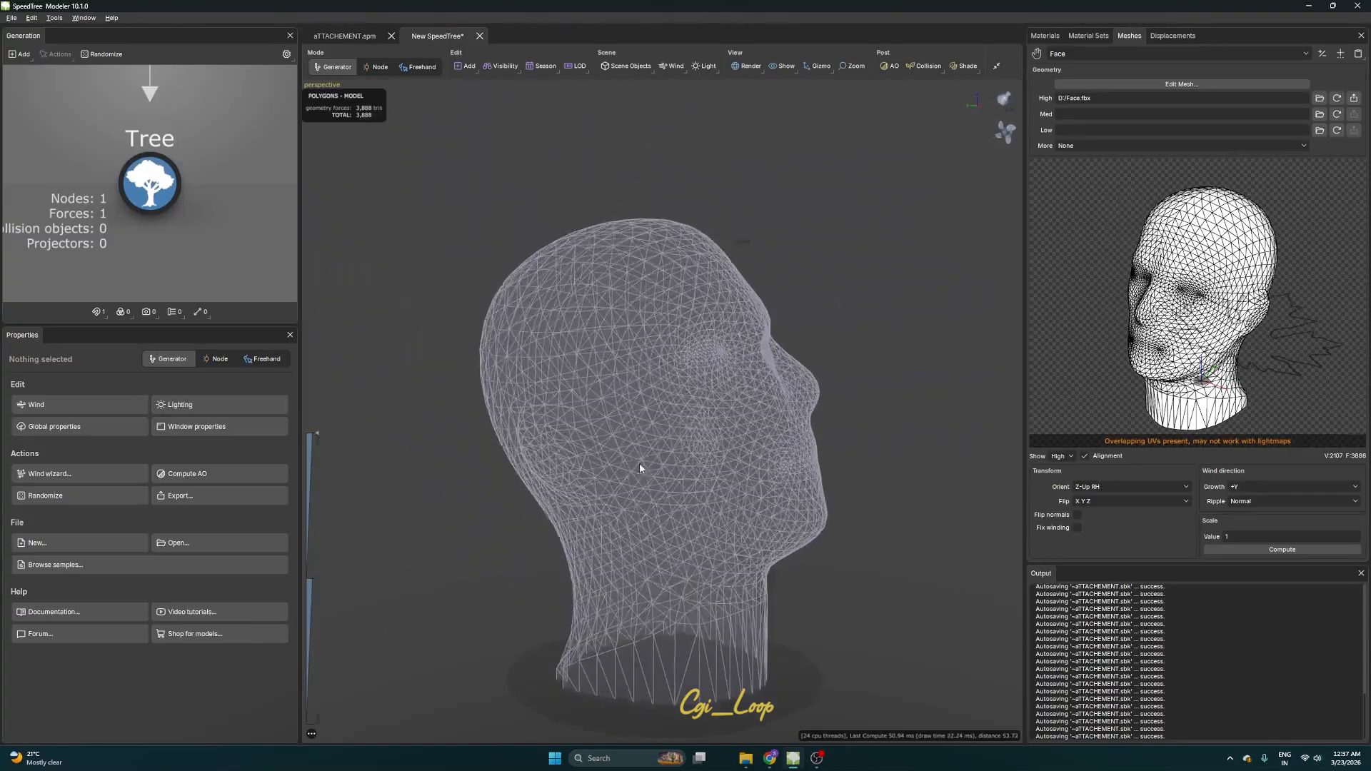
# Add a Trunk generator to the Tree root
pyautogui.scroll(-3, 628, 464)
pyautogui.scroll(1, 621, 459)
pyautogui.click(145, 189)
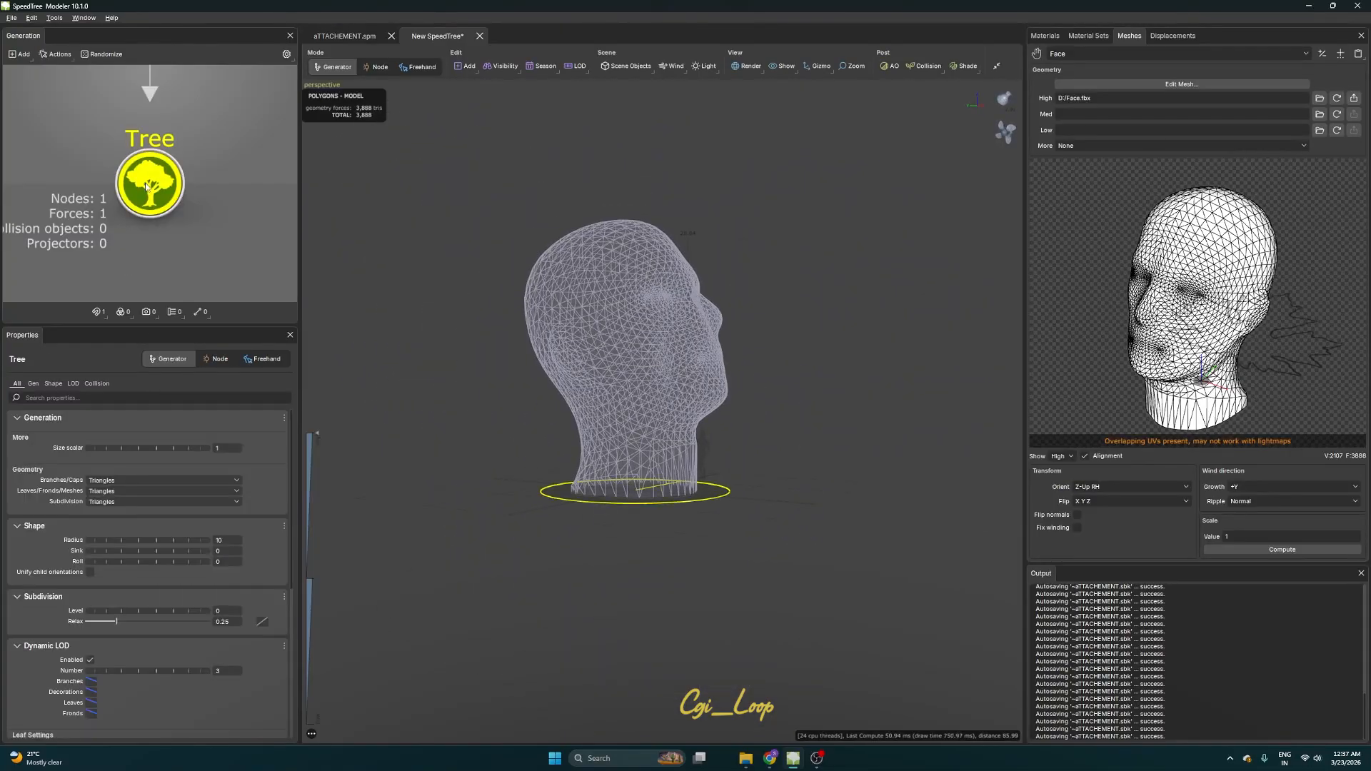
pyautogui.rightClick(147, 190)
pyautogui.moveTo(208, 195)
pyautogui.click(328, 192)
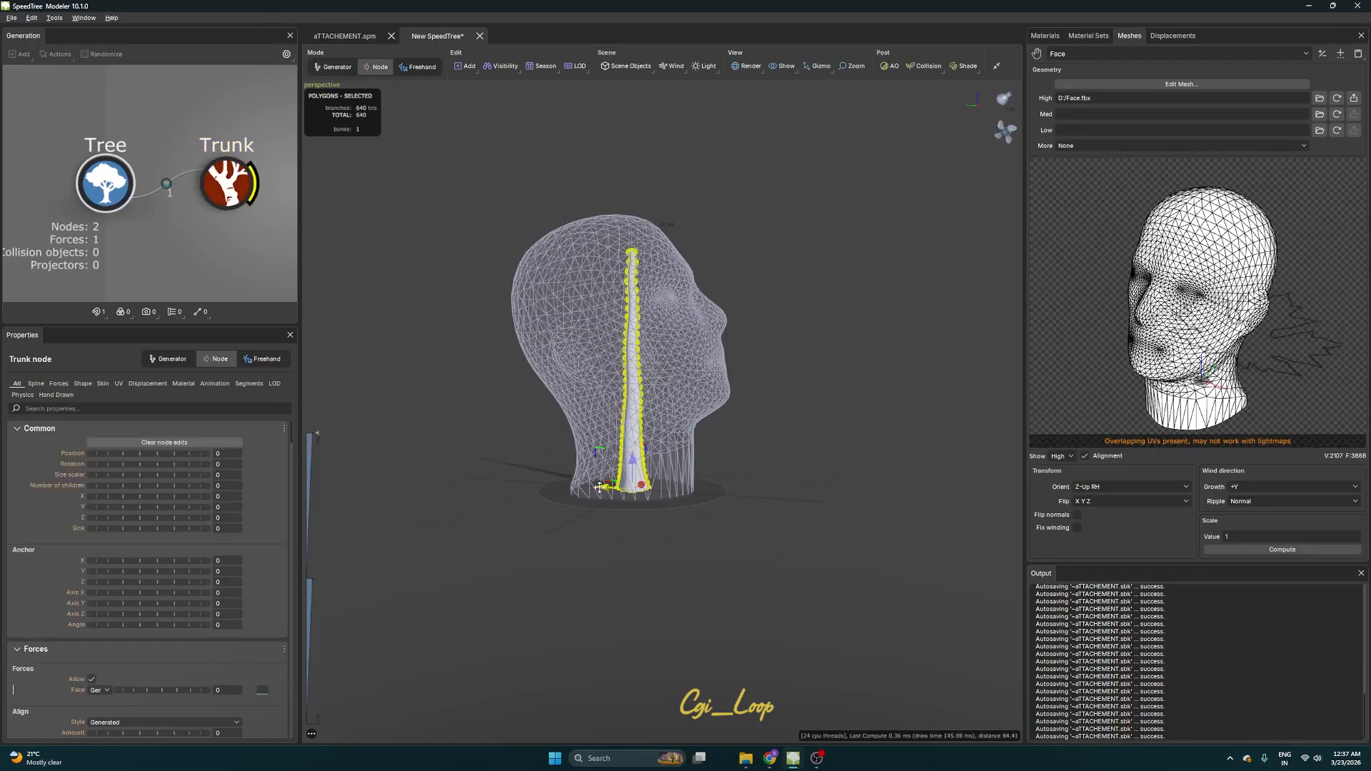
# Move the trunk node out in front of the face, about 13.1 units from the origin
pyautogui.moveTo(601, 487); pyautogui.dragTo(761, 504)
pyautogui.scroll(2, 732, 524)
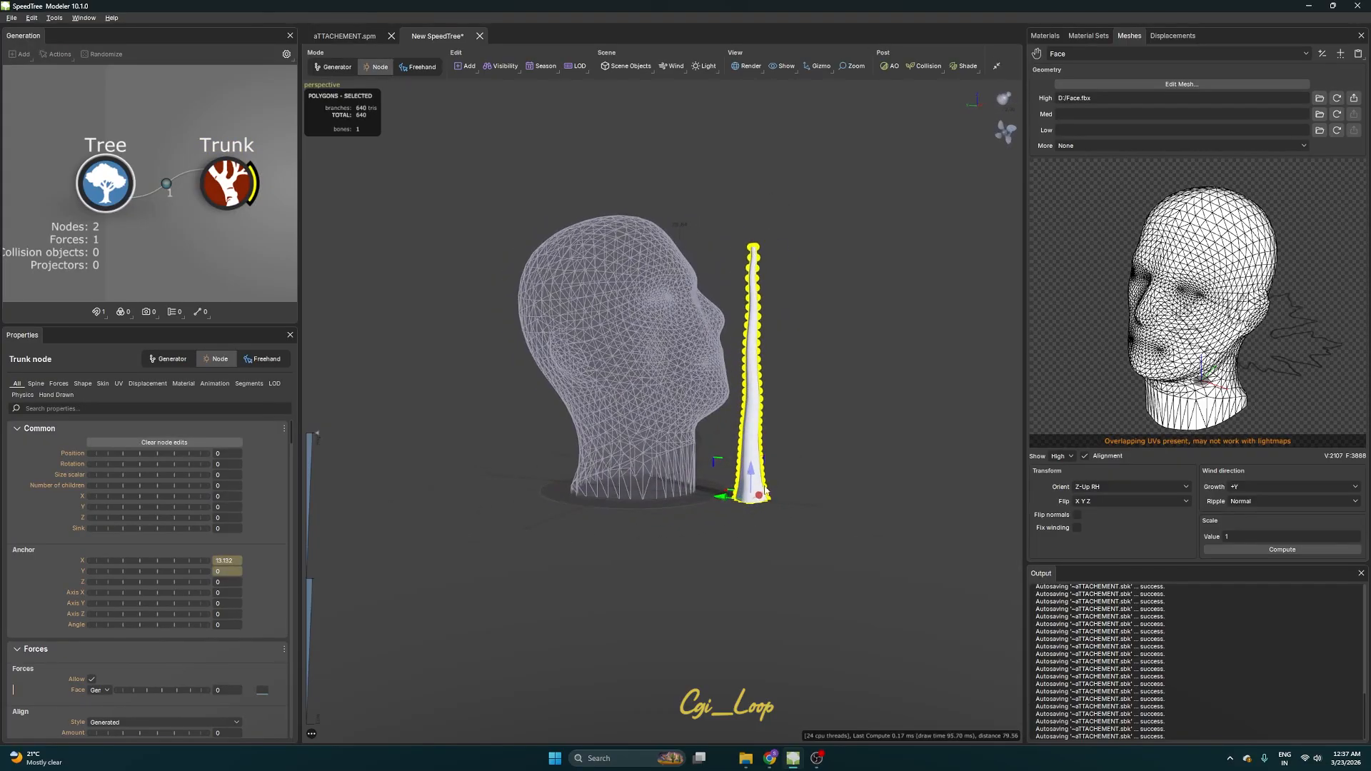
pyautogui.scroll(5, 790, 500)
pyautogui.scroll(-2, 792, 496)
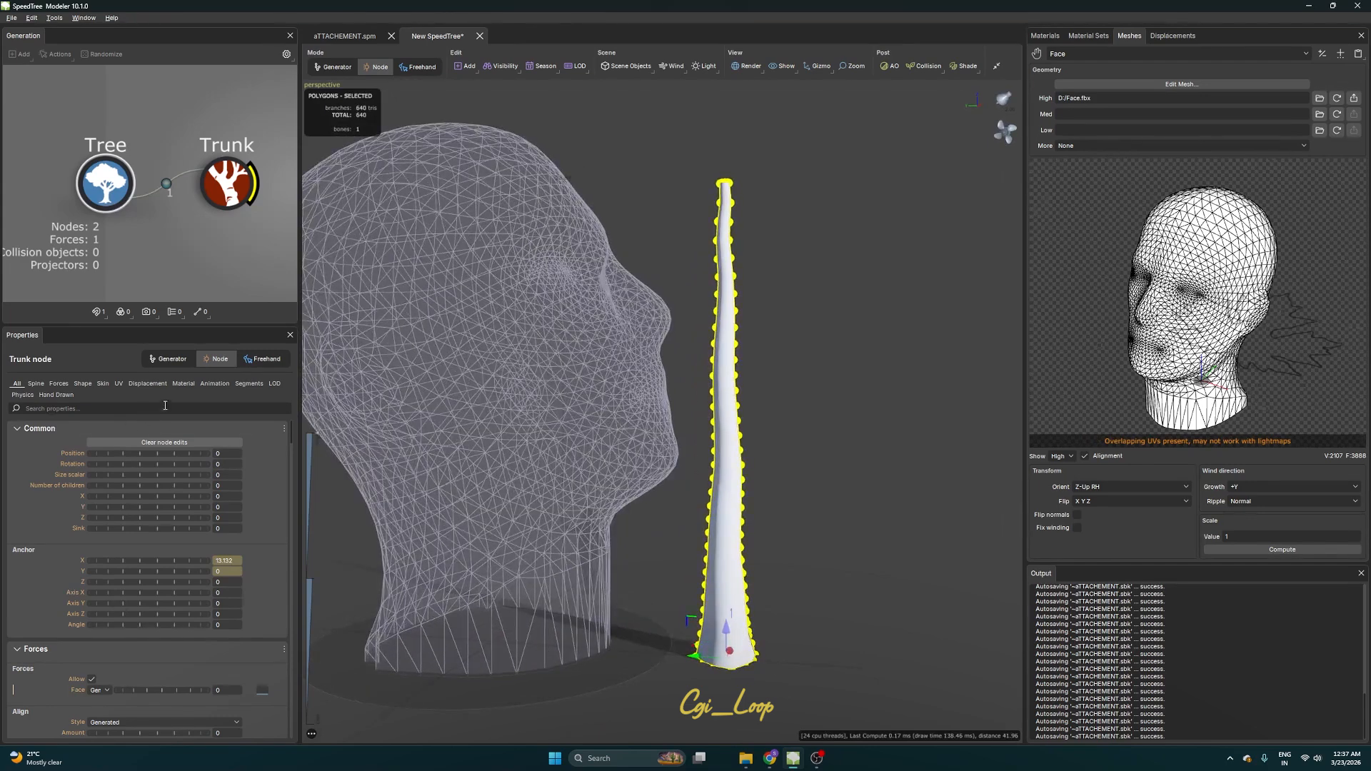
pyautogui.click(787, 437)
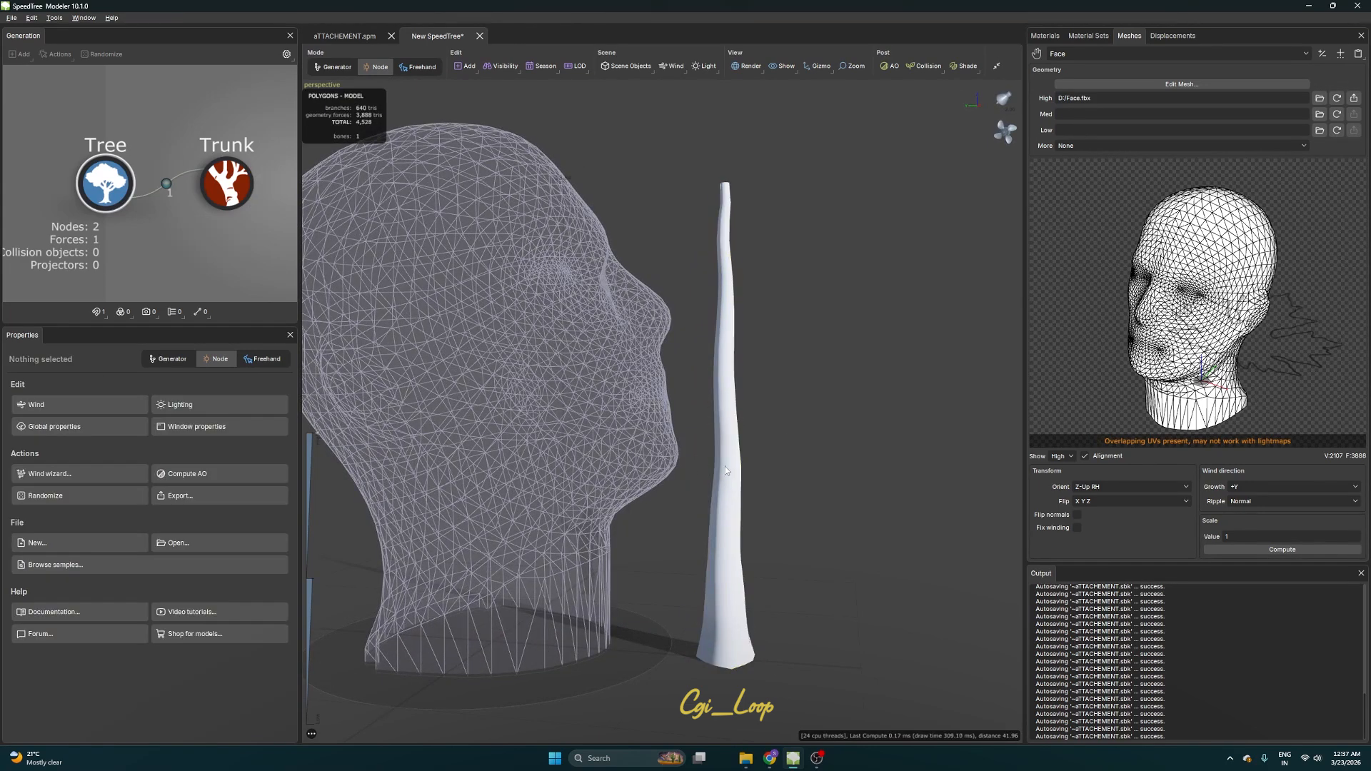
# Thin the trunk node by lowering both ends of its absolute skin radius profile curve, the base more than the tip
pyautogui.click(725, 465)
pyautogui.click(102, 384)
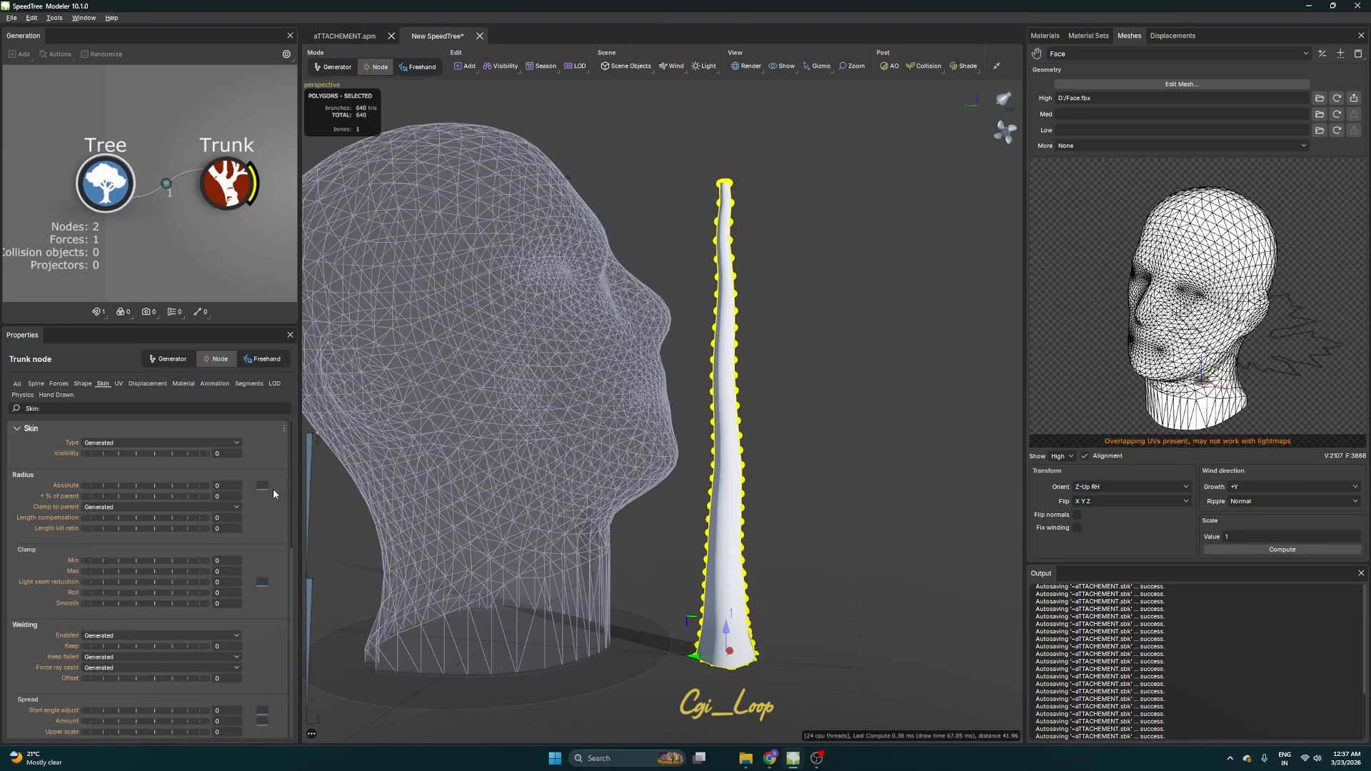
pyautogui.moveTo(794, 689); pyautogui.dragTo(783, 633, button='middle')
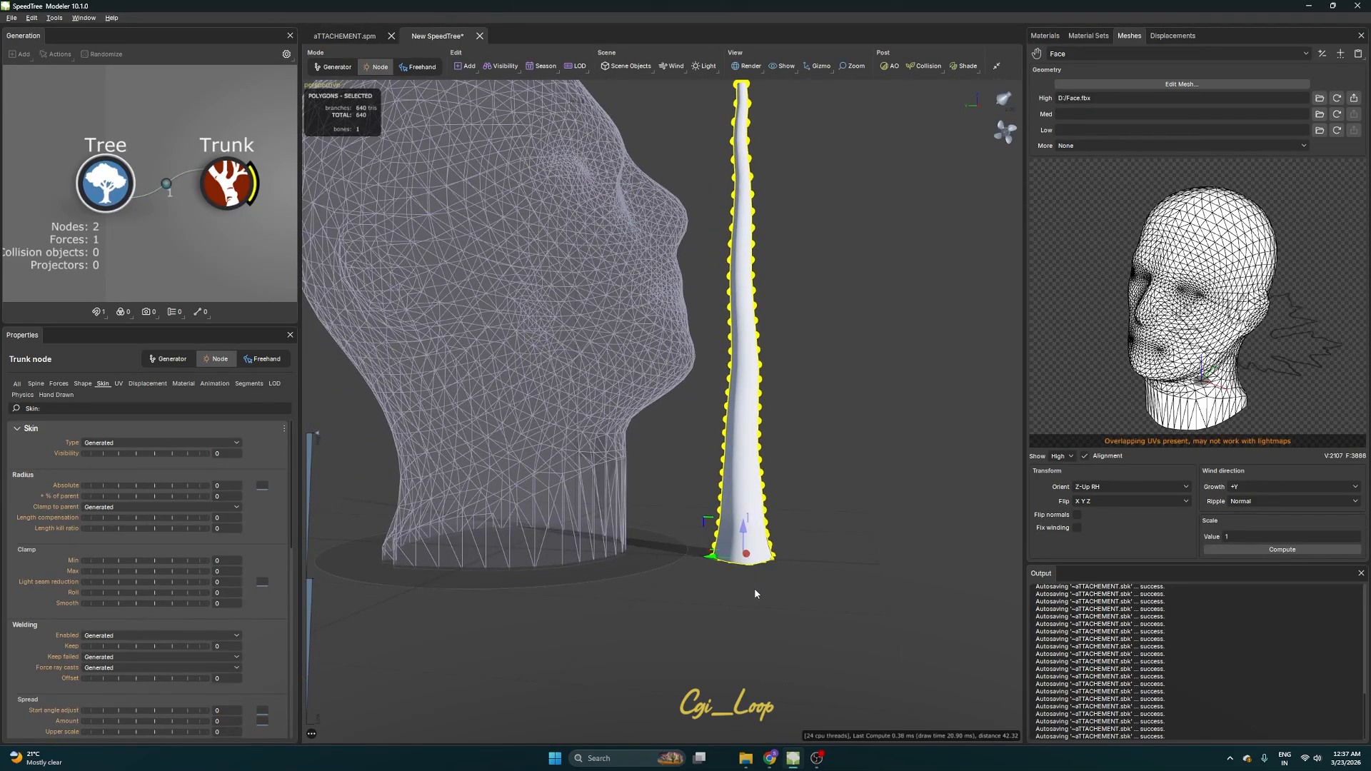
pyautogui.click(263, 486)
pyautogui.scroll(-3, 370, 594)
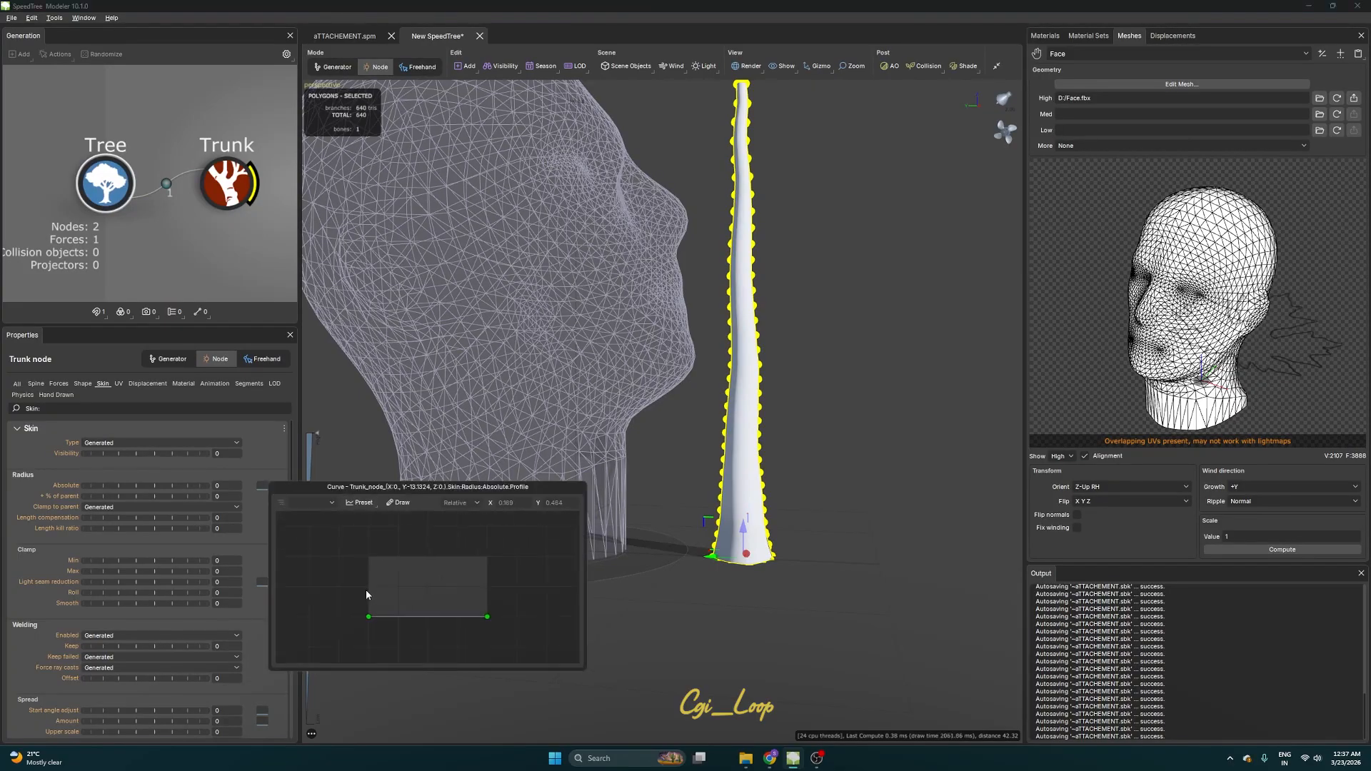
pyautogui.moveTo(369, 619); pyautogui.dragTo(368, 651)
pyautogui.moveTo(486, 620); pyautogui.dragTo(489, 629)
pyautogui.click(821, 418)
pyautogui.moveTo(825, 264); pyautogui.dragTo(811, 405, button='middle')
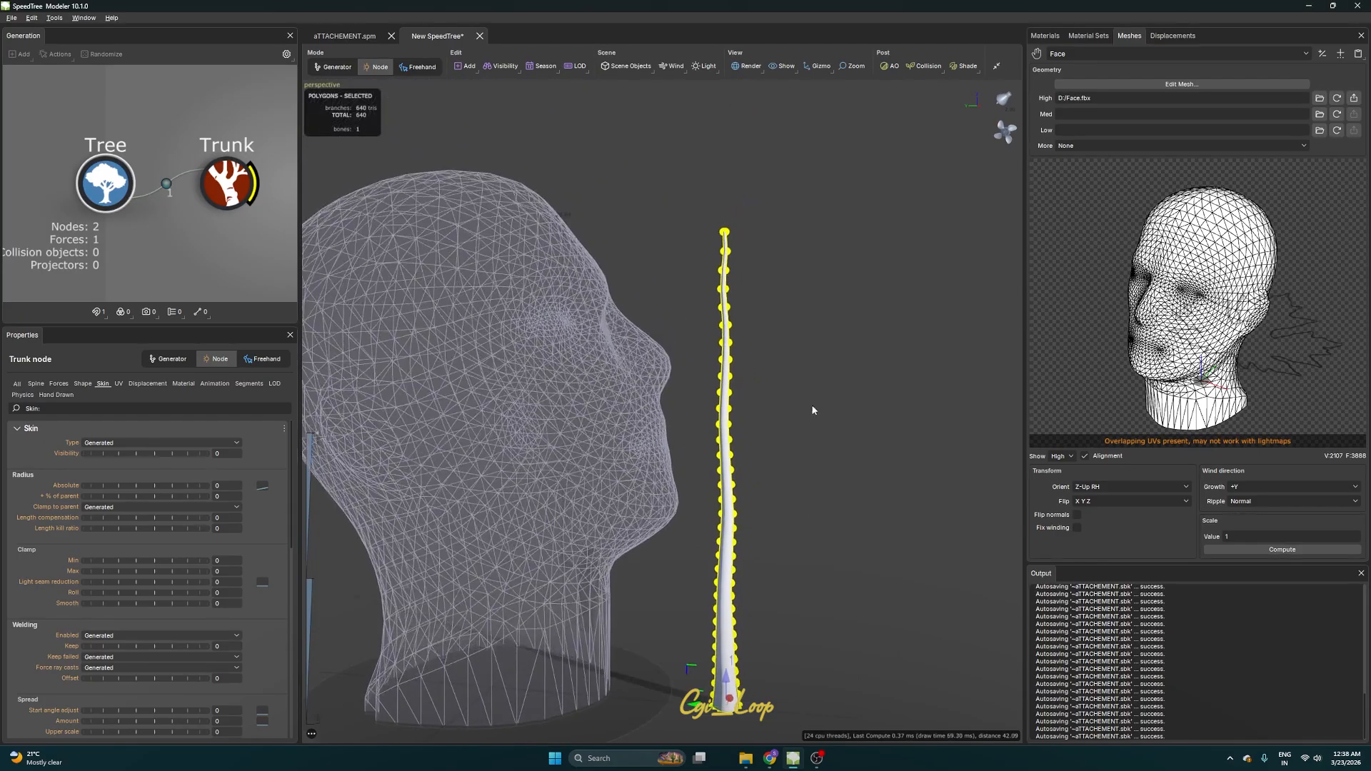
pyautogui.click(811, 404)
pyautogui.moveTo(811, 405); pyautogui.dragTo(731, 369)
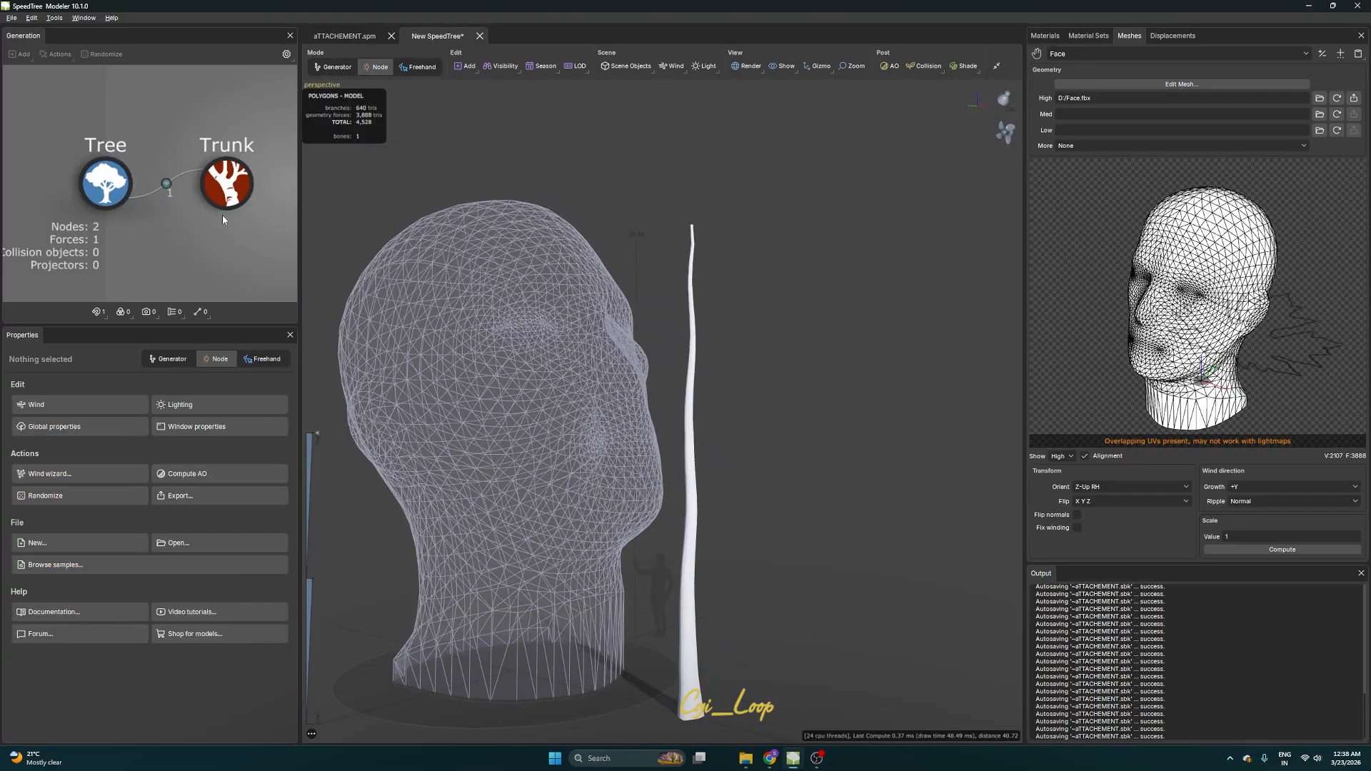
# Add a Branch generator to the Trunk and set its absolute number to 18
pyautogui.click(220, 183)
pyautogui.rightClick(220, 183)
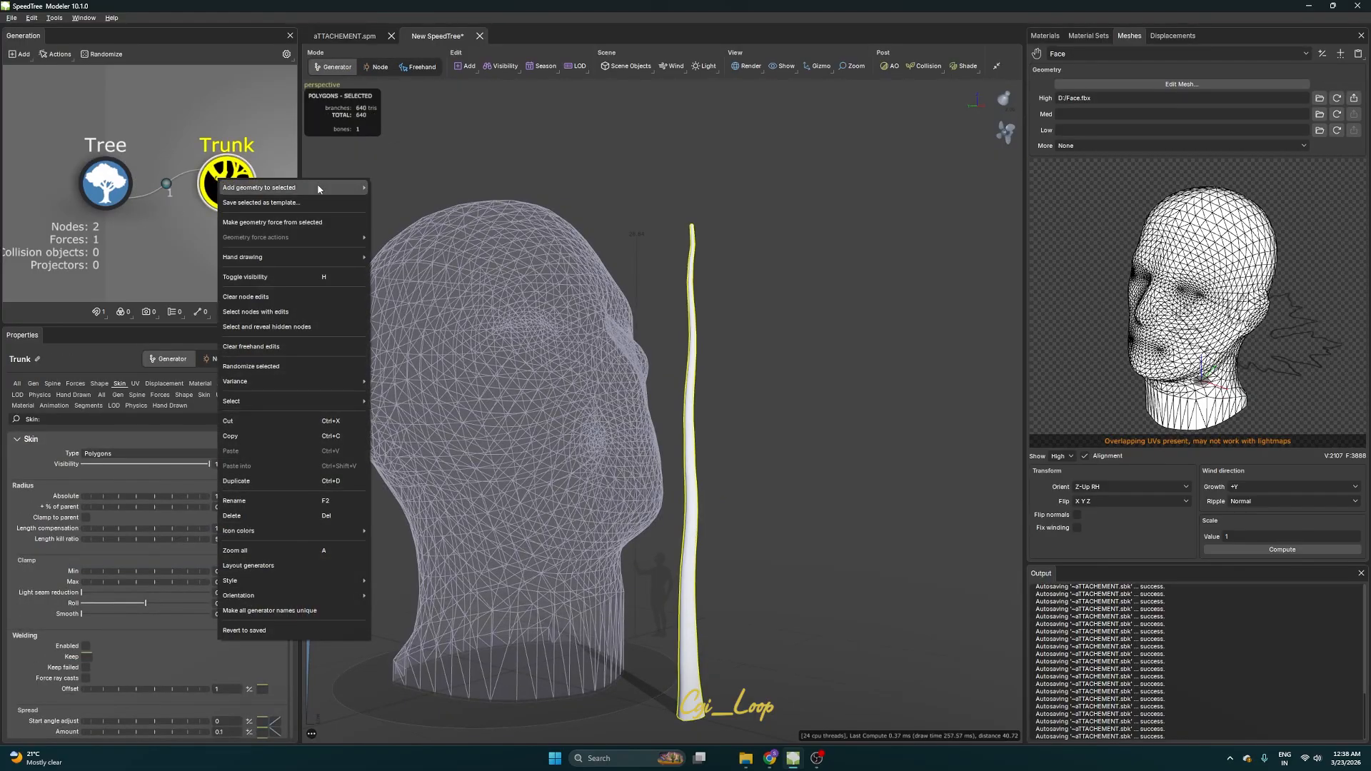
pyautogui.moveTo(336, 188)
pyautogui.click(414, 203)
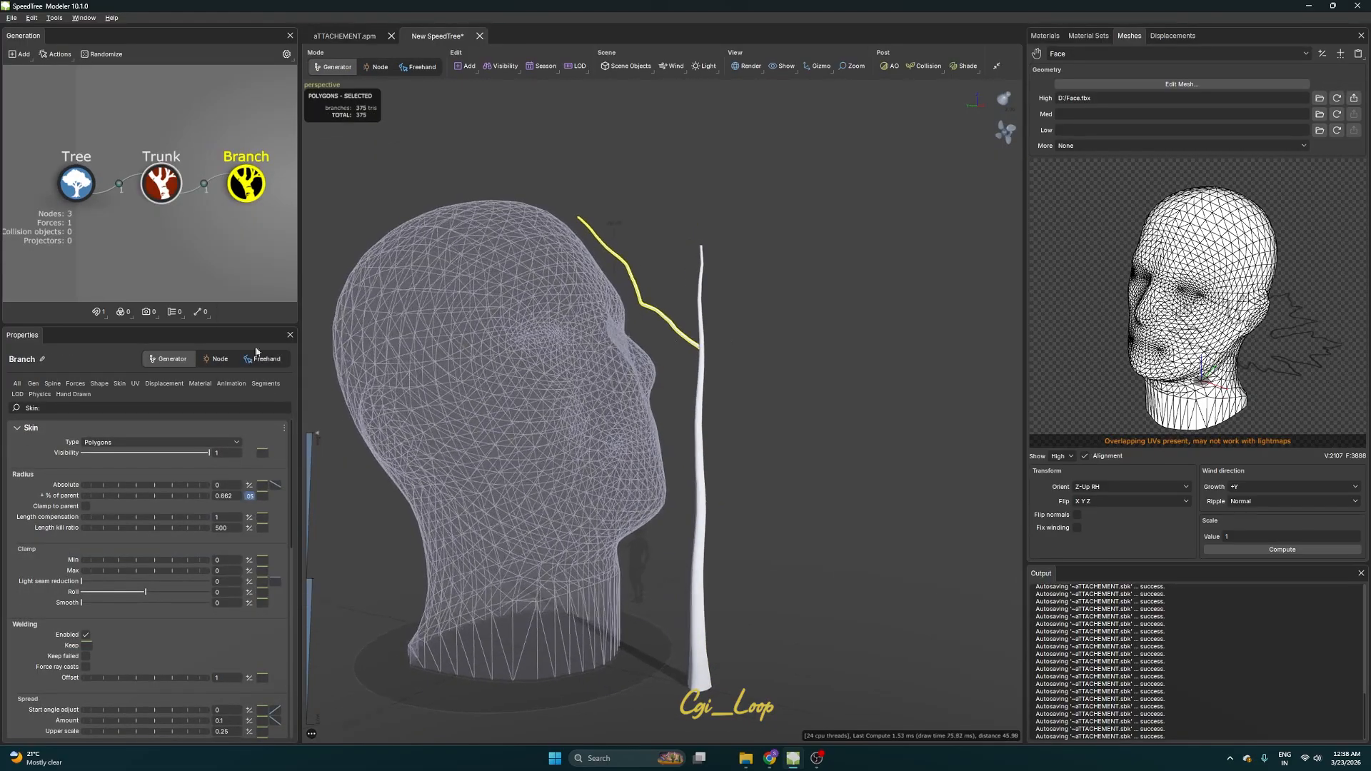
pyautogui.click(32, 386)
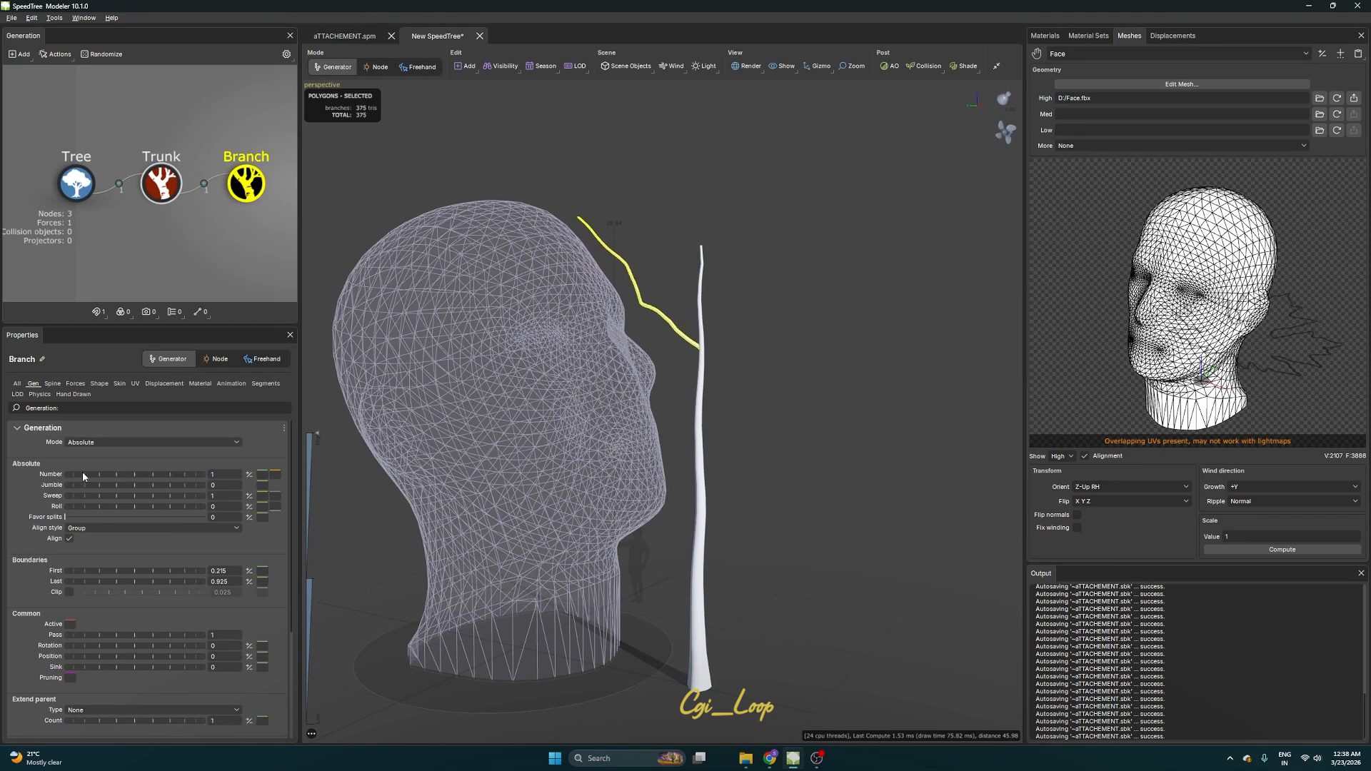
pyautogui.moveTo(83, 472); pyautogui.dragTo(269, 474)
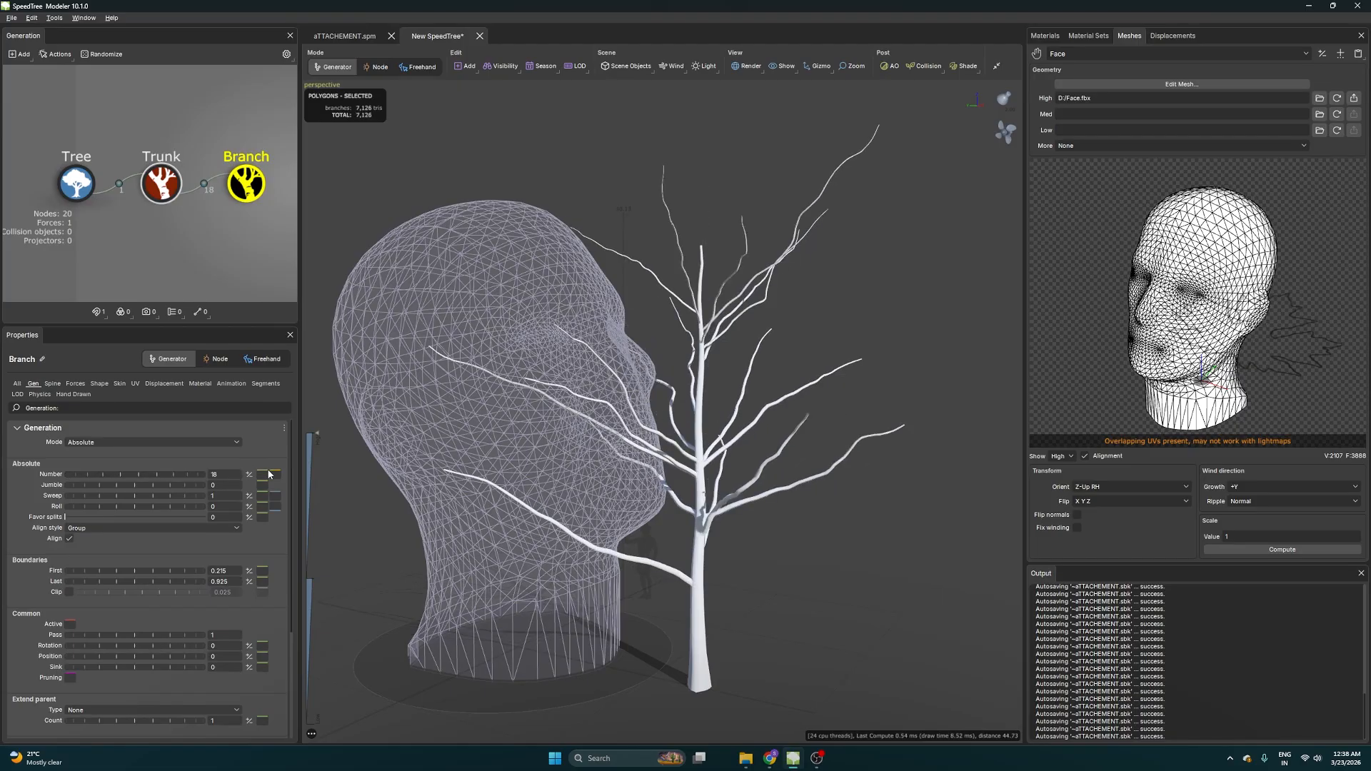
# Raise the absolute number of the Branch generator on the trunk to 19
pyautogui.click(769, 494)
pyautogui.moveTo(775, 524); pyautogui.dragTo(804, 551)
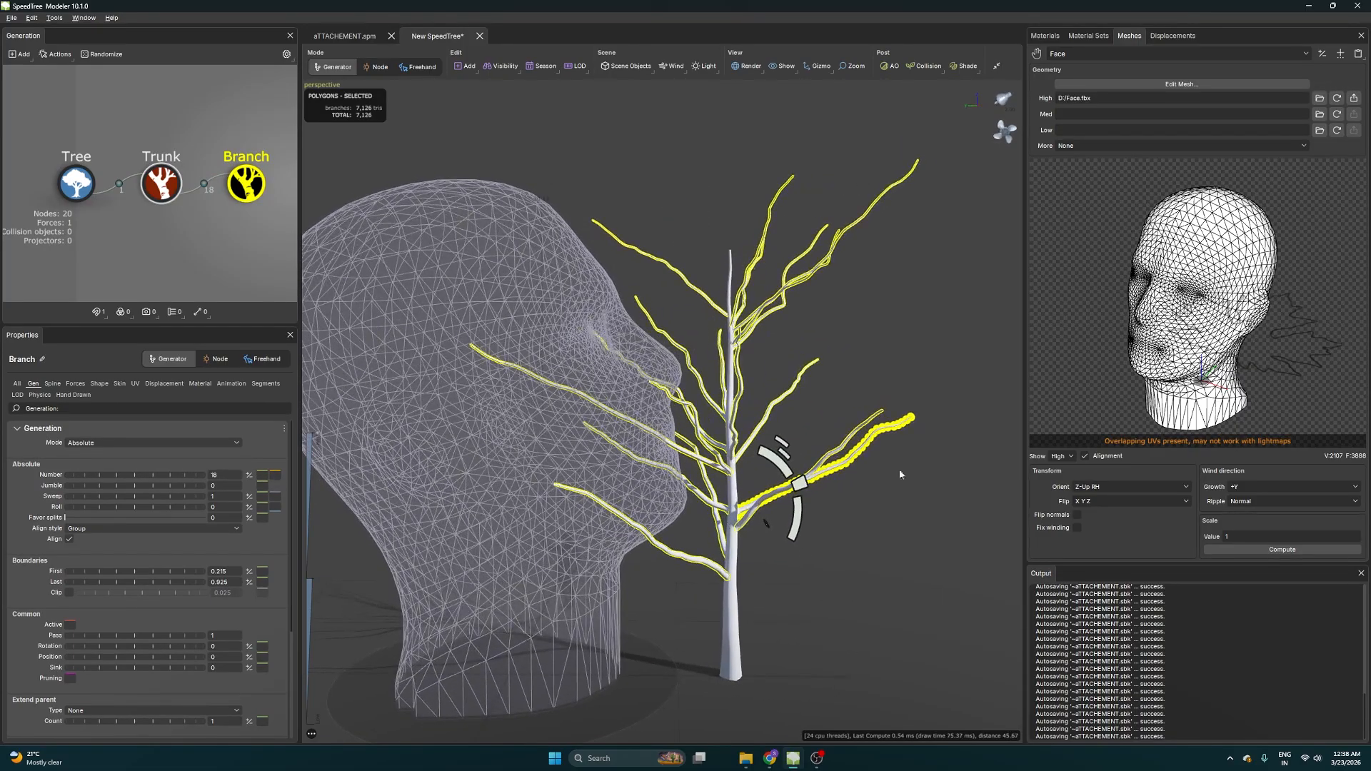
pyautogui.moveTo(928, 395); pyautogui.dragTo(889, 453)
pyautogui.click(805, 435)
pyautogui.moveTo(805, 434); pyautogui.dragTo(776, 477)
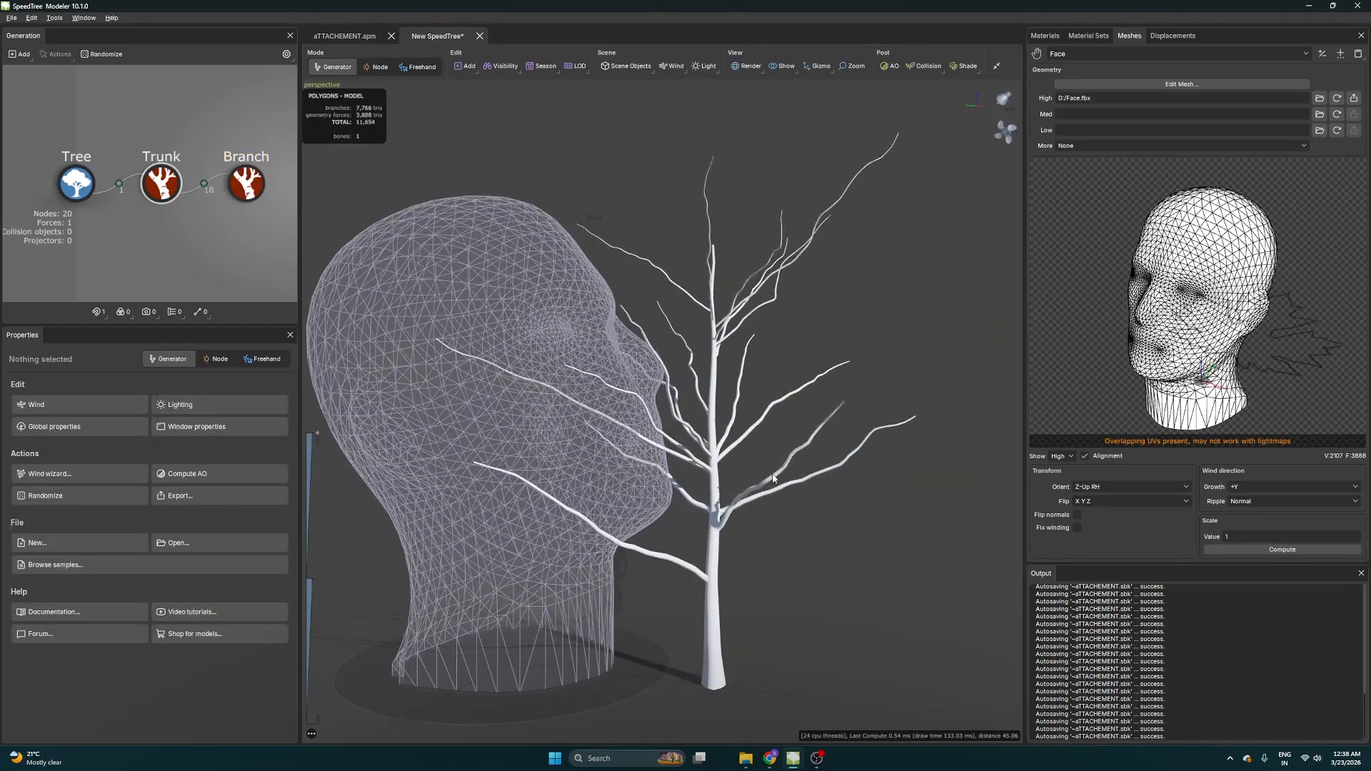
pyautogui.click(739, 495)
pyautogui.moveTo(85, 475); pyautogui.dragTo(96, 474)
pyautogui.click(813, 441)
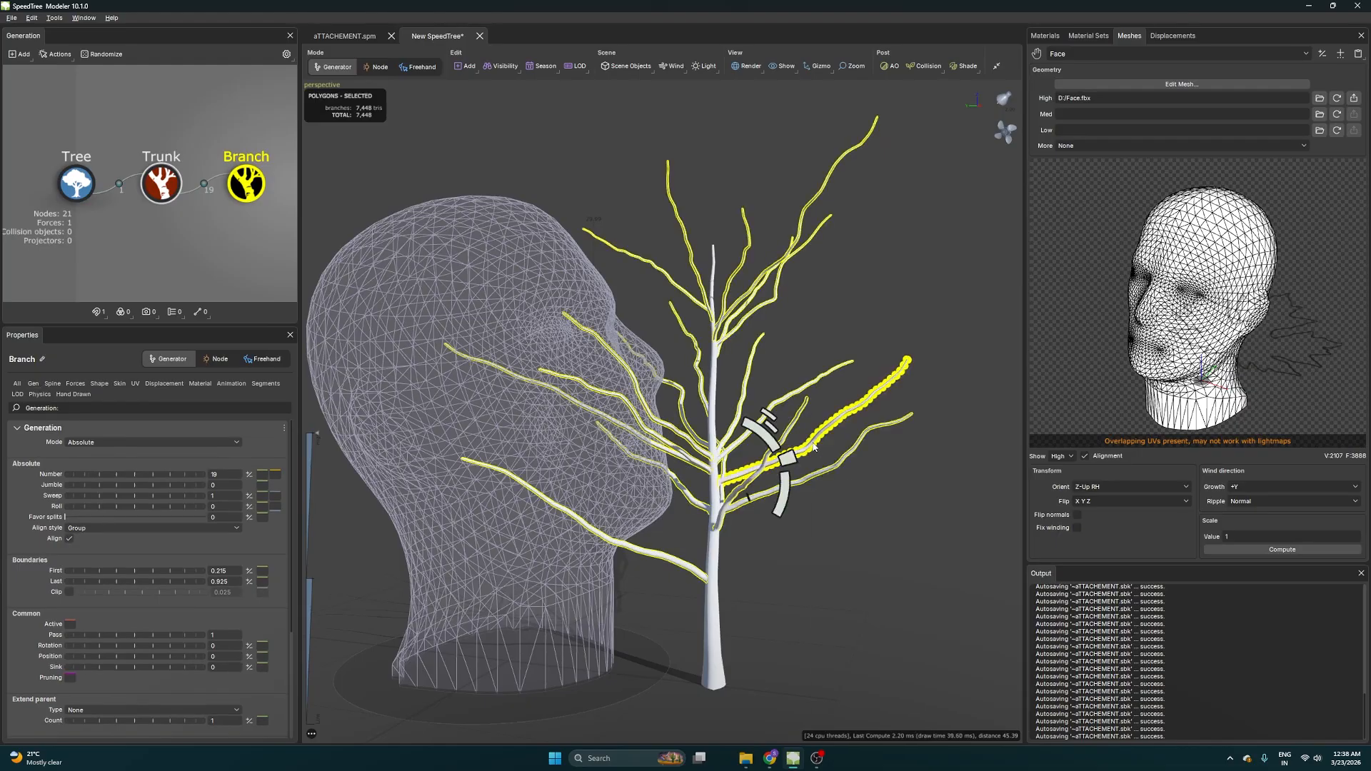
# Add a second-level Branch generator to the existing Branch and set its absolute number to 15
pyautogui.rightClick(813, 442)
pyautogui.moveTo(893, 452)
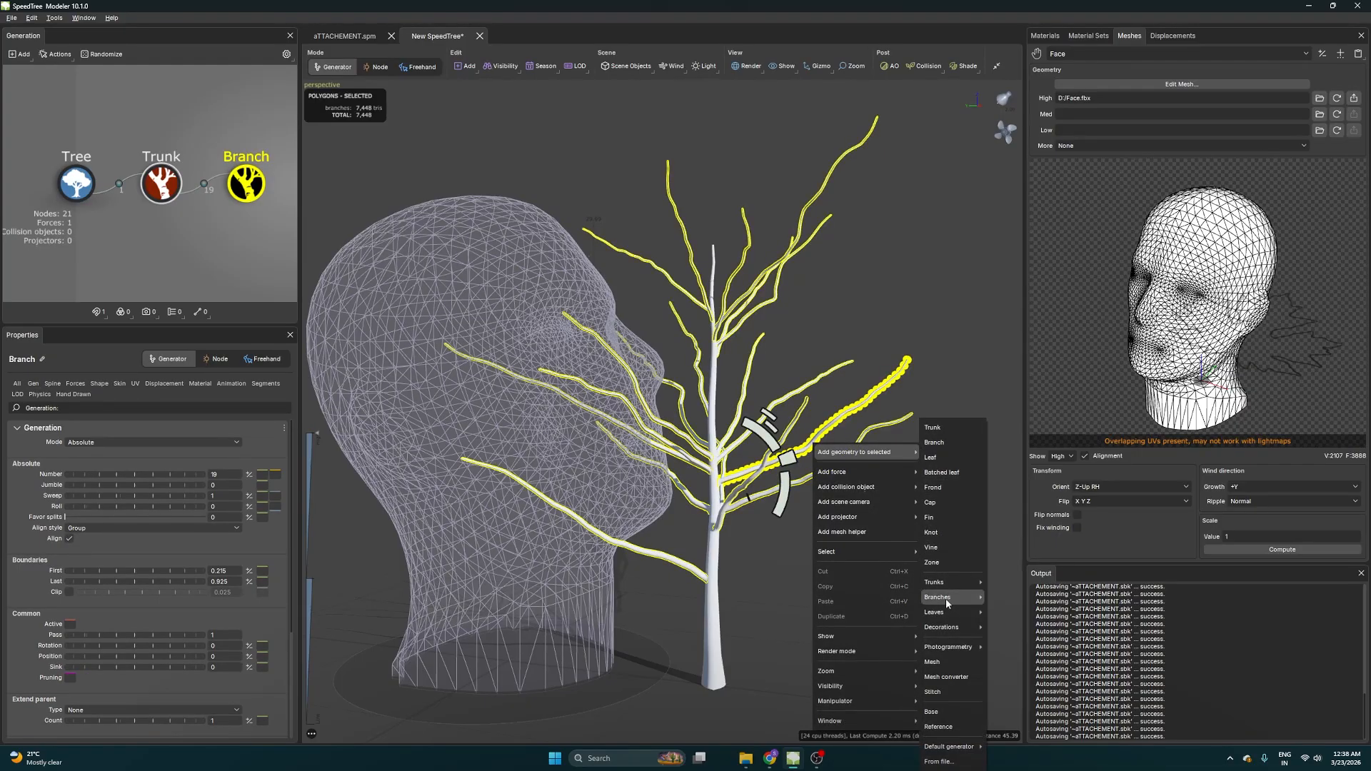
pyautogui.moveTo(947, 599)
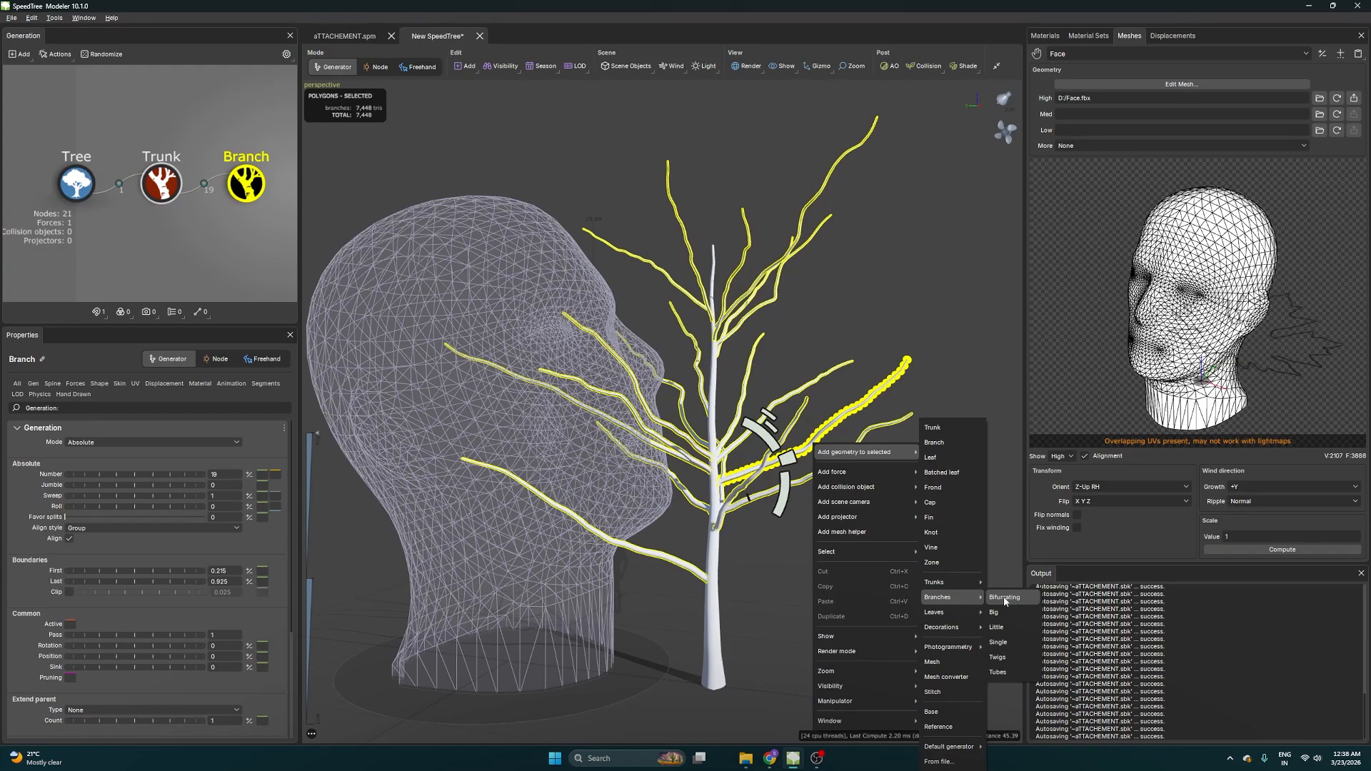
pyautogui.click(944, 440)
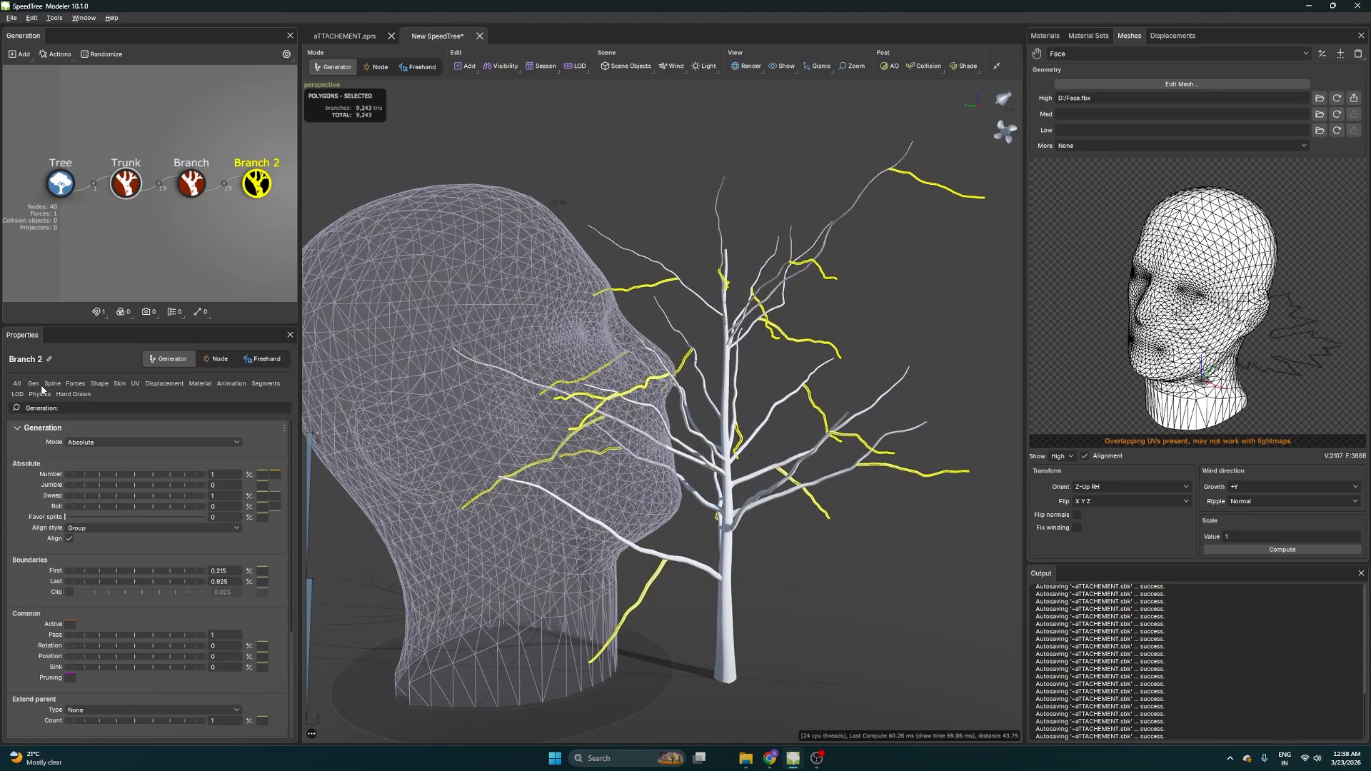
pyautogui.click(37, 385)
pyautogui.moveTo(83, 471); pyautogui.dragTo(252, 485)
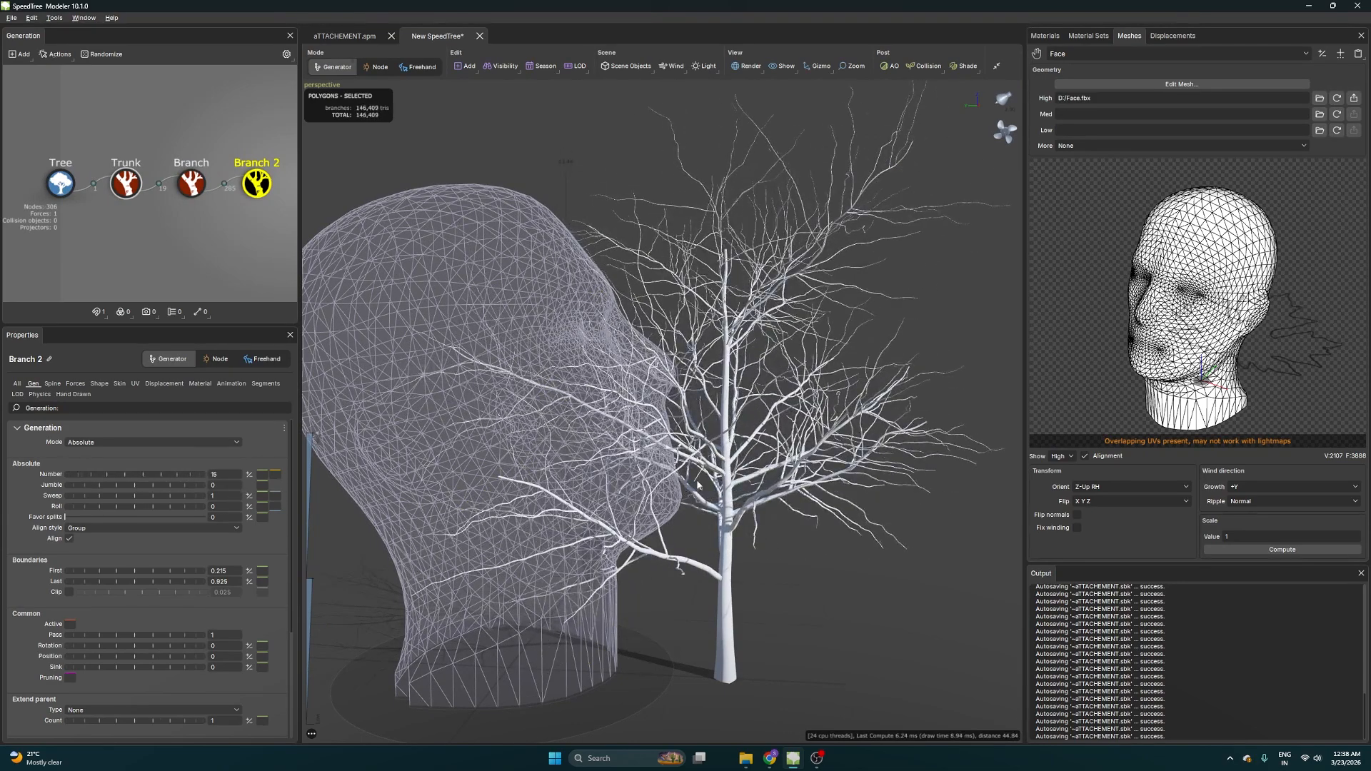
pyautogui.click(814, 505)
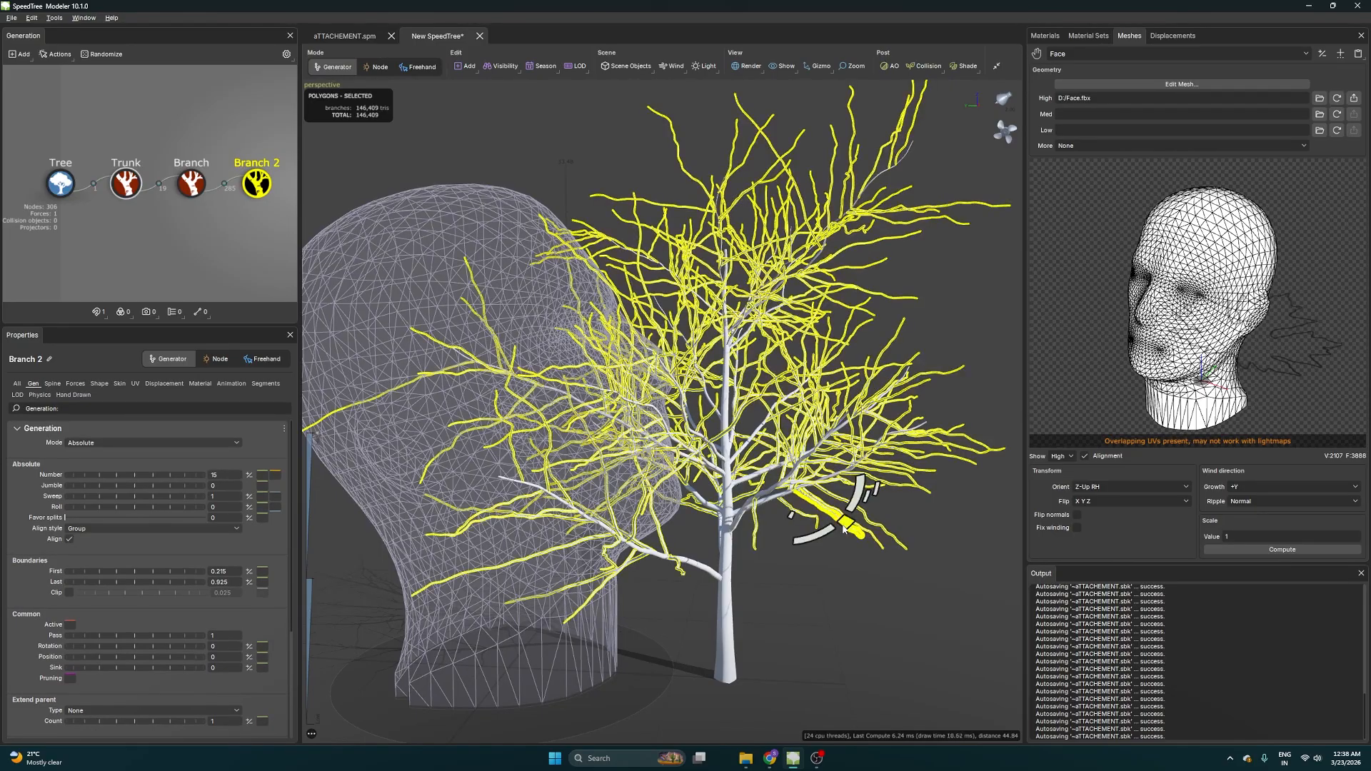
pyautogui.moveTo(844, 529); pyautogui.dragTo(879, 513)
pyautogui.moveTo(761, 579); pyautogui.dragTo(672, 559)
# Review the Trunk, Branch and Branch 2 generators one after another to see which part of the tree each controls
pyautogui.click(131, 187)
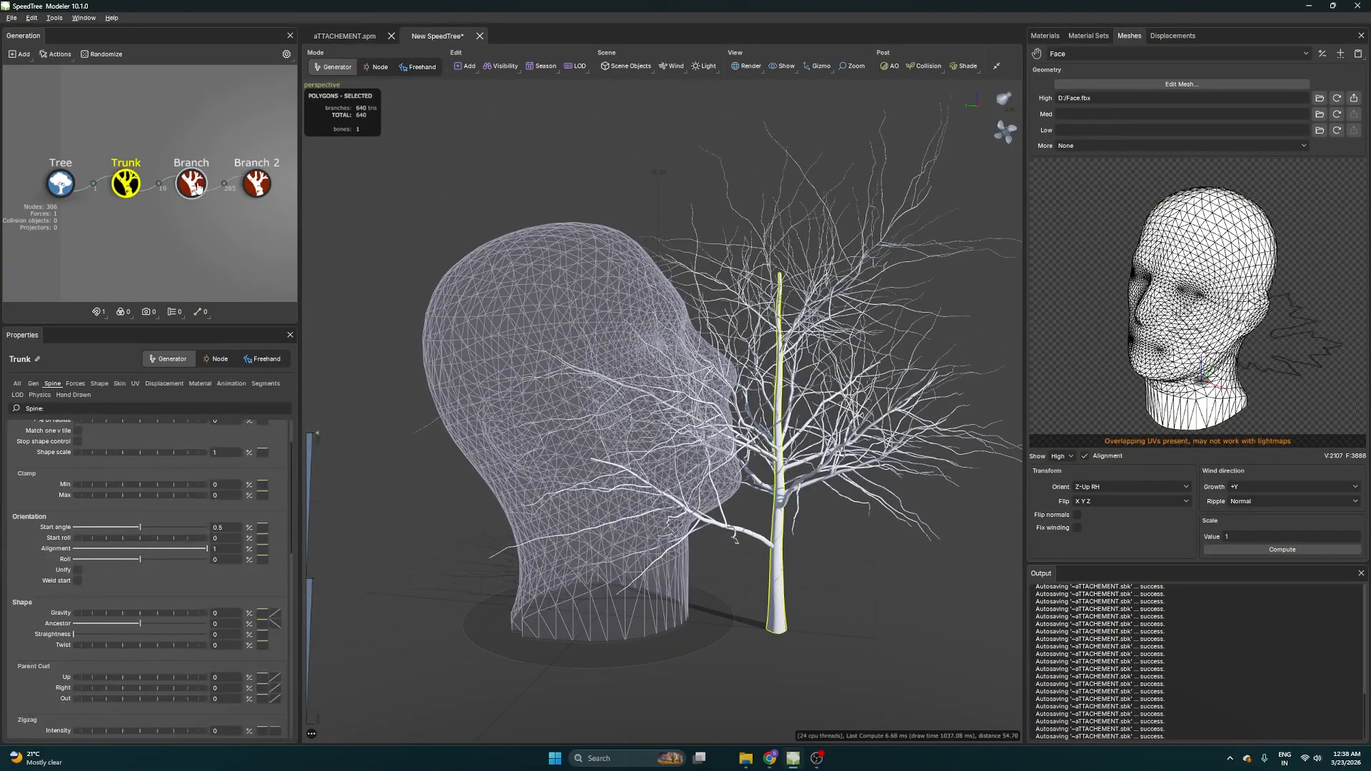
pyautogui.click(193, 188)
pyautogui.click(260, 189)
pyautogui.click(134, 187)
pyautogui.click(194, 187)
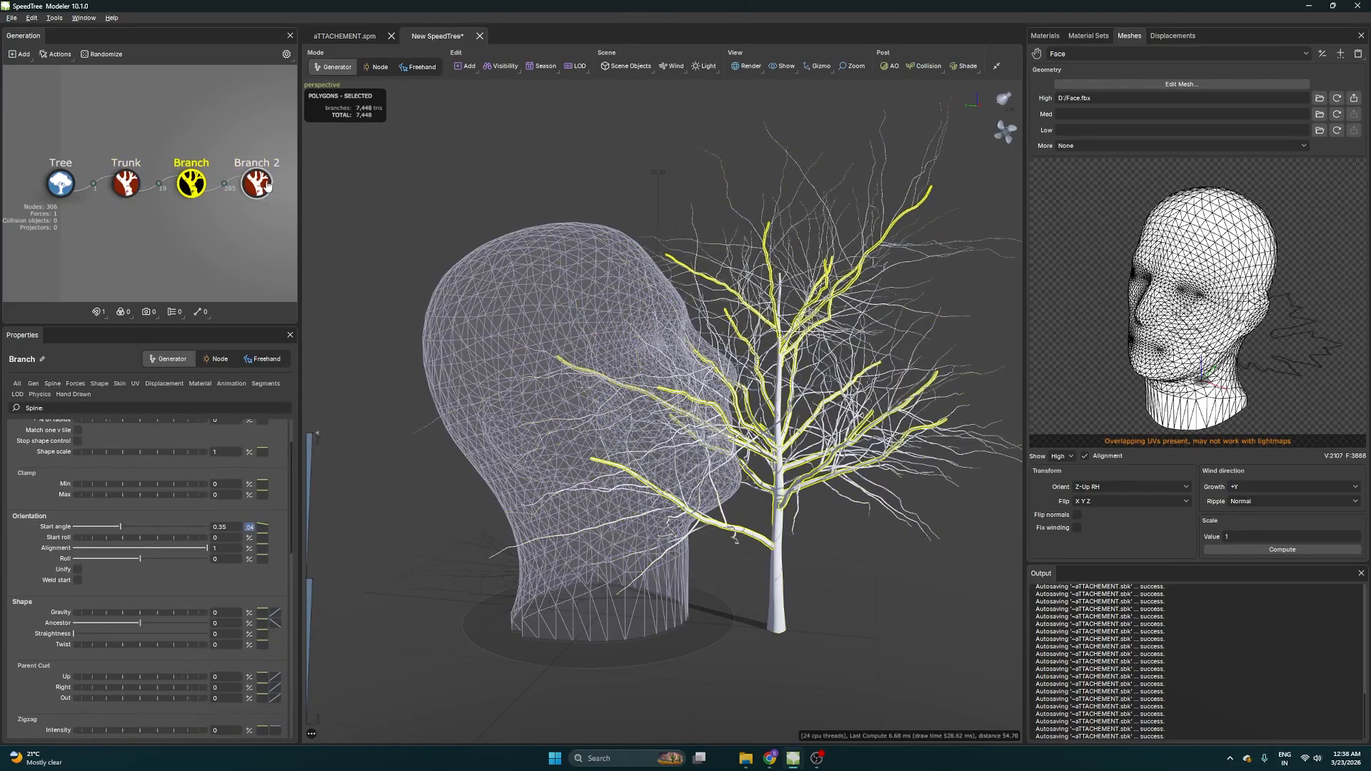
pyautogui.click(259, 187)
pyautogui.click(134, 186)
pyautogui.click(194, 187)
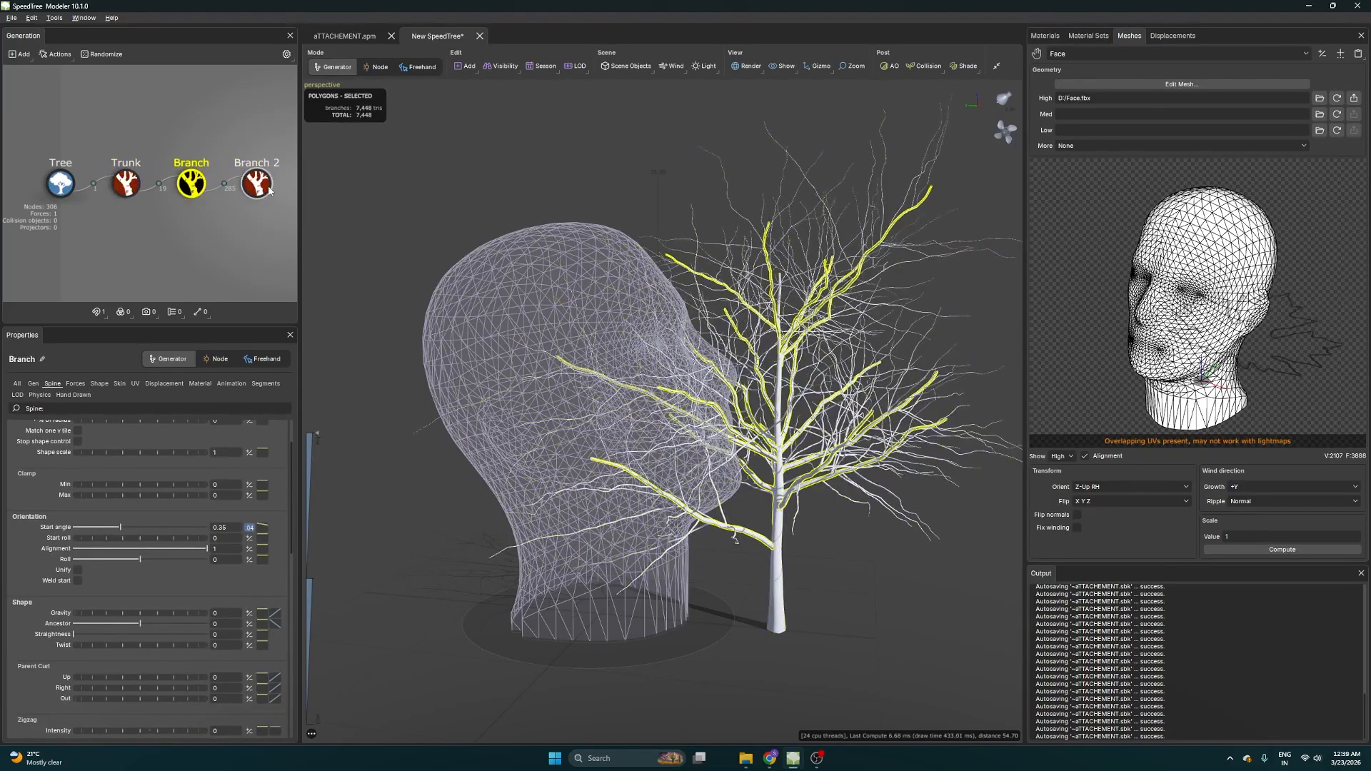
pyautogui.click(259, 187)
pyautogui.click(138, 270)
pyautogui.click(126, 189)
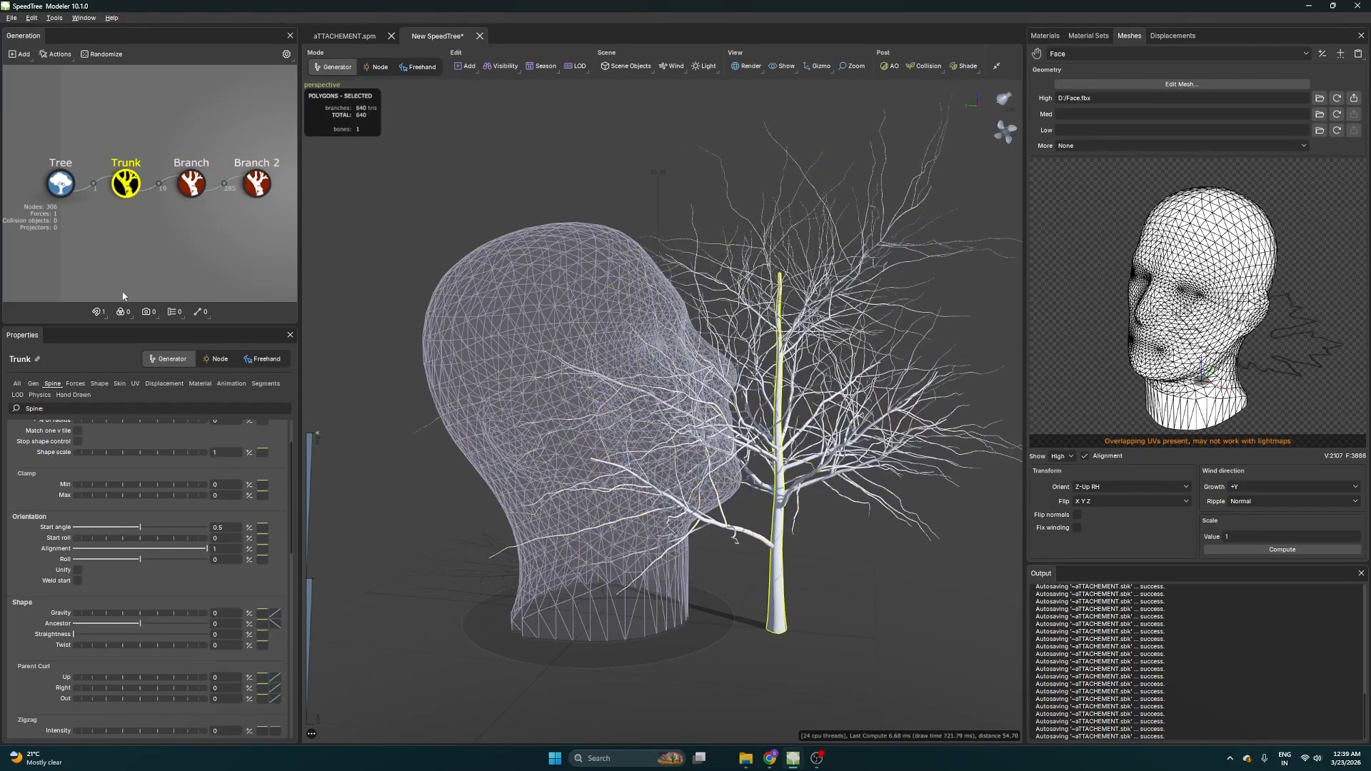
# Try Quadratic attenuation with shorter distances on the head mesh's Face force, then return the type to None
pyautogui.click(545, 278)
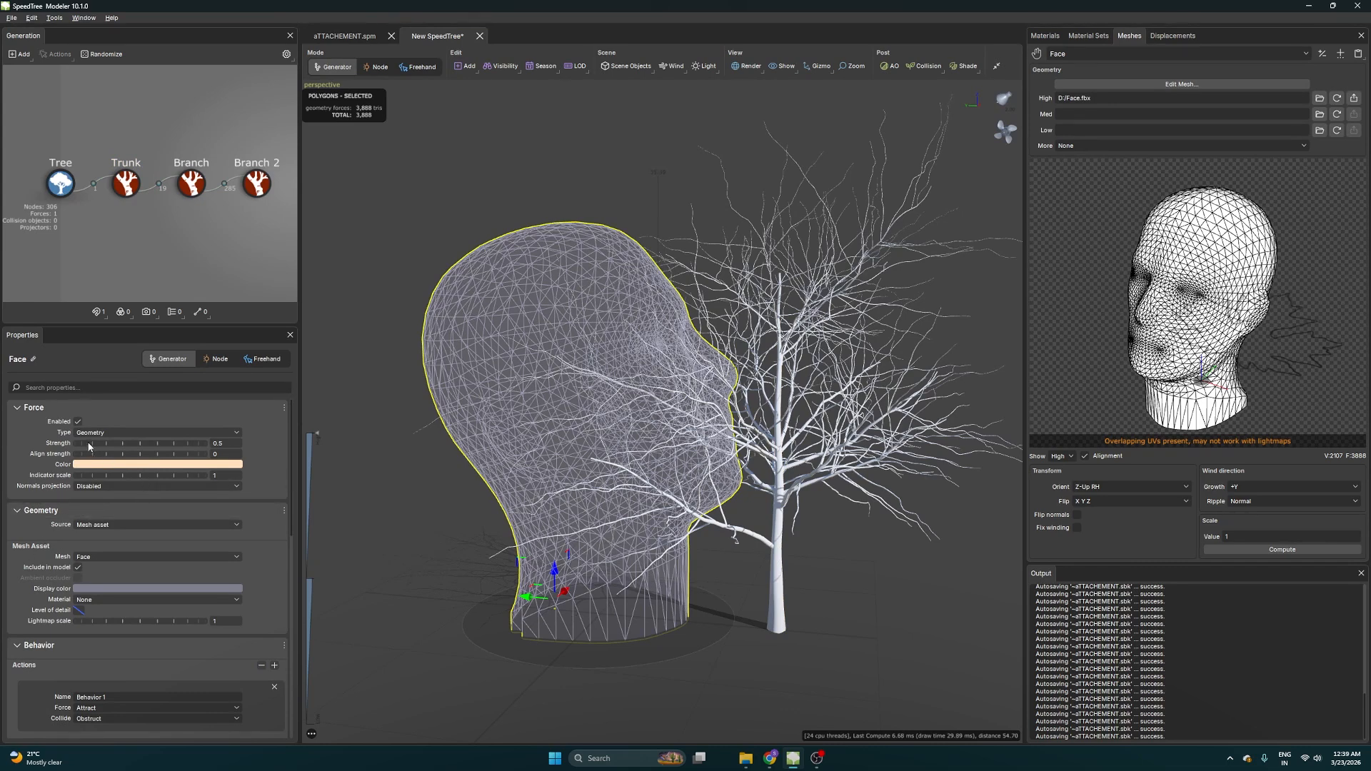
pyautogui.scroll(-3, 88, 447)
pyautogui.scroll(3, 89, 449)
pyautogui.scroll(-5, 162, 468)
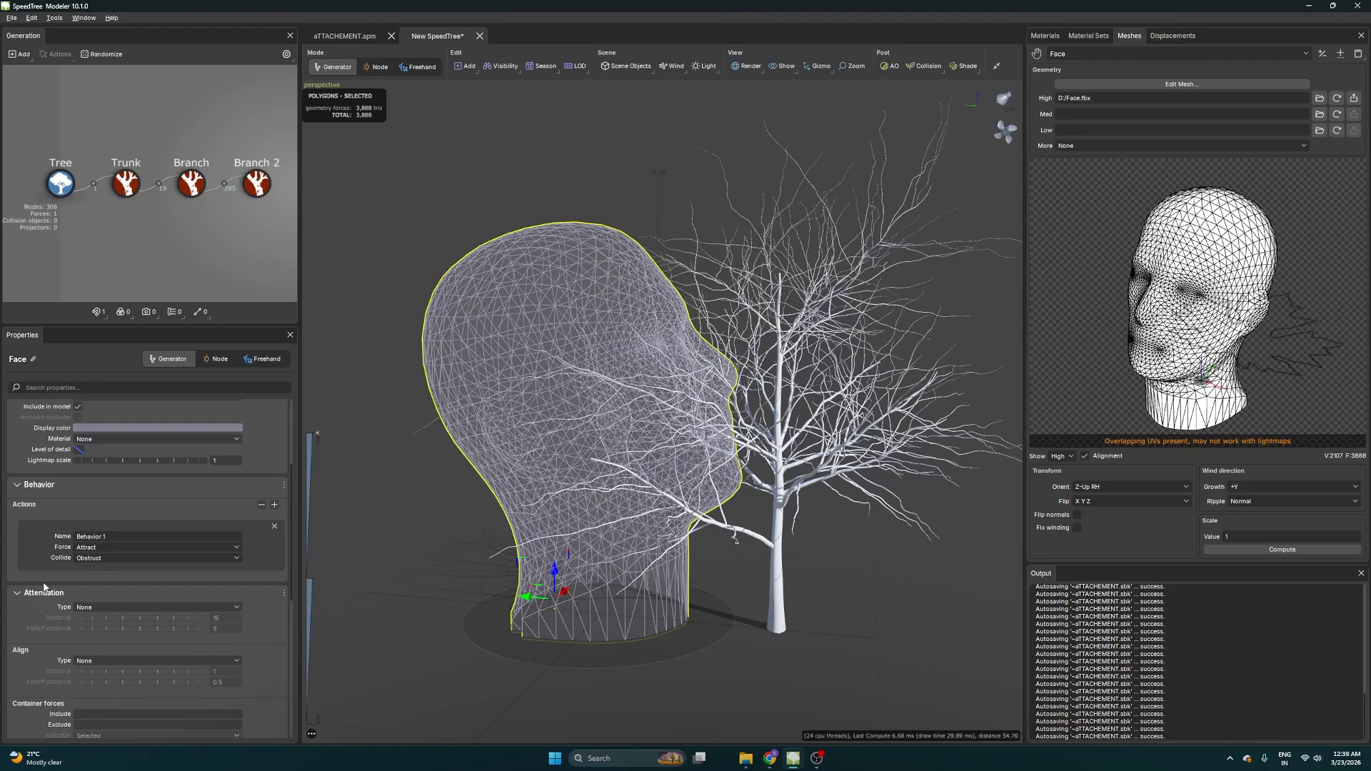
pyautogui.scroll(-3, 79, 508)
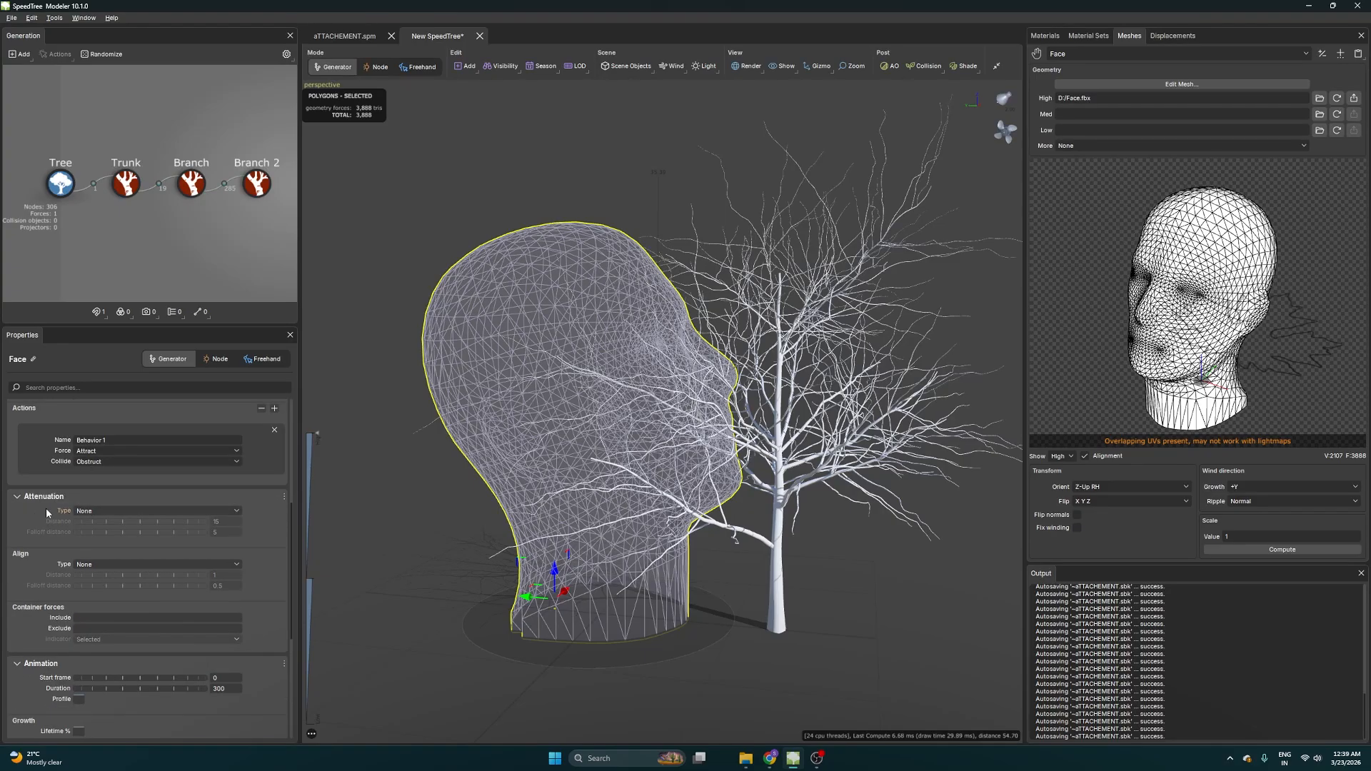
pyautogui.click(109, 509)
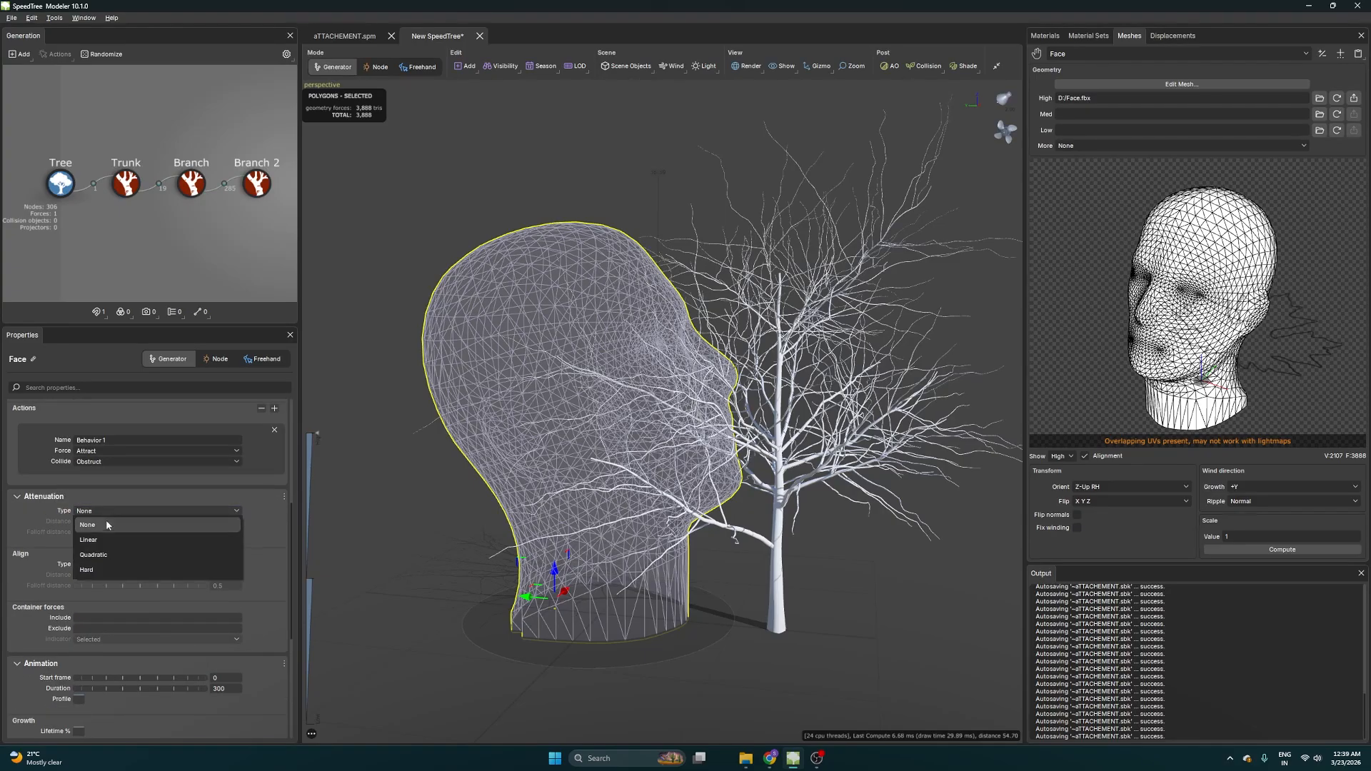
pyautogui.click(105, 556)
pyautogui.moveTo(167, 521); pyautogui.dragTo(11, 527)
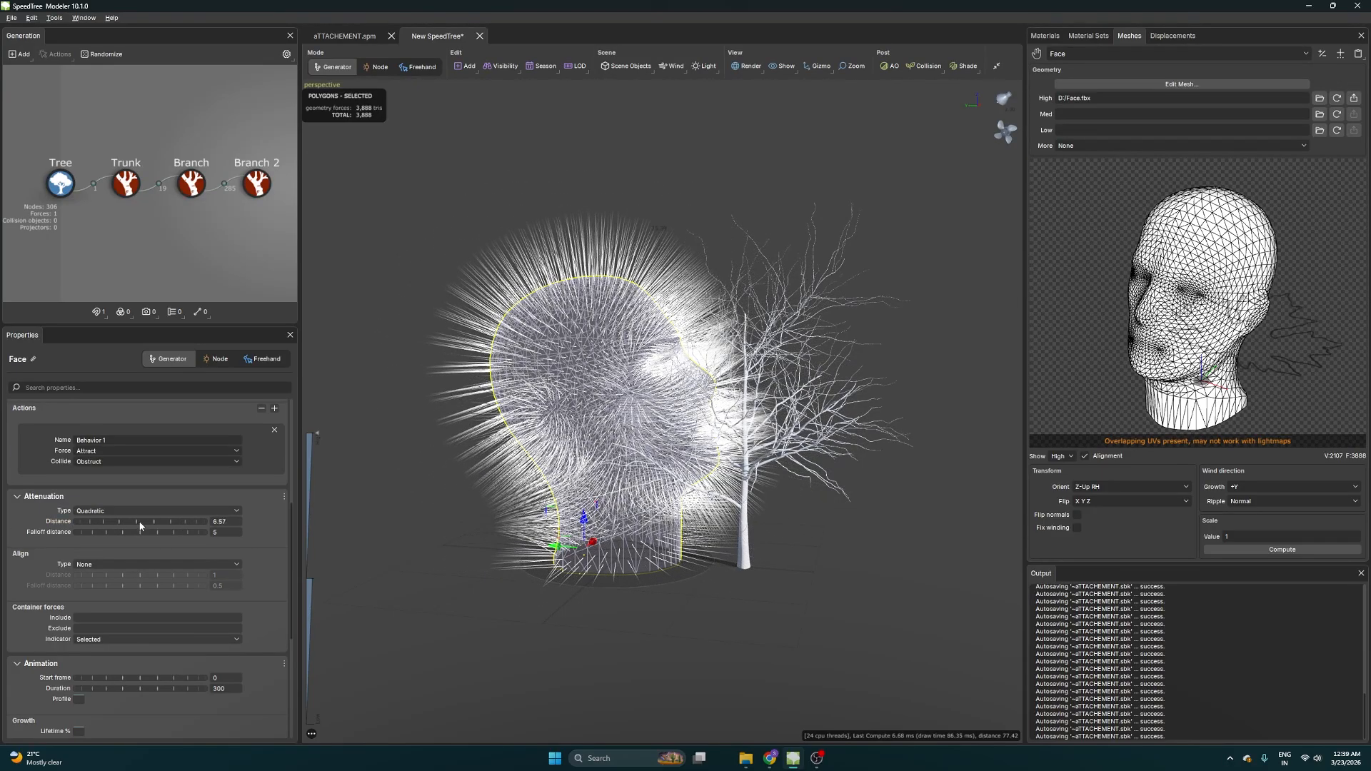
pyautogui.moveTo(177, 521); pyautogui.dragTo(2, 528)
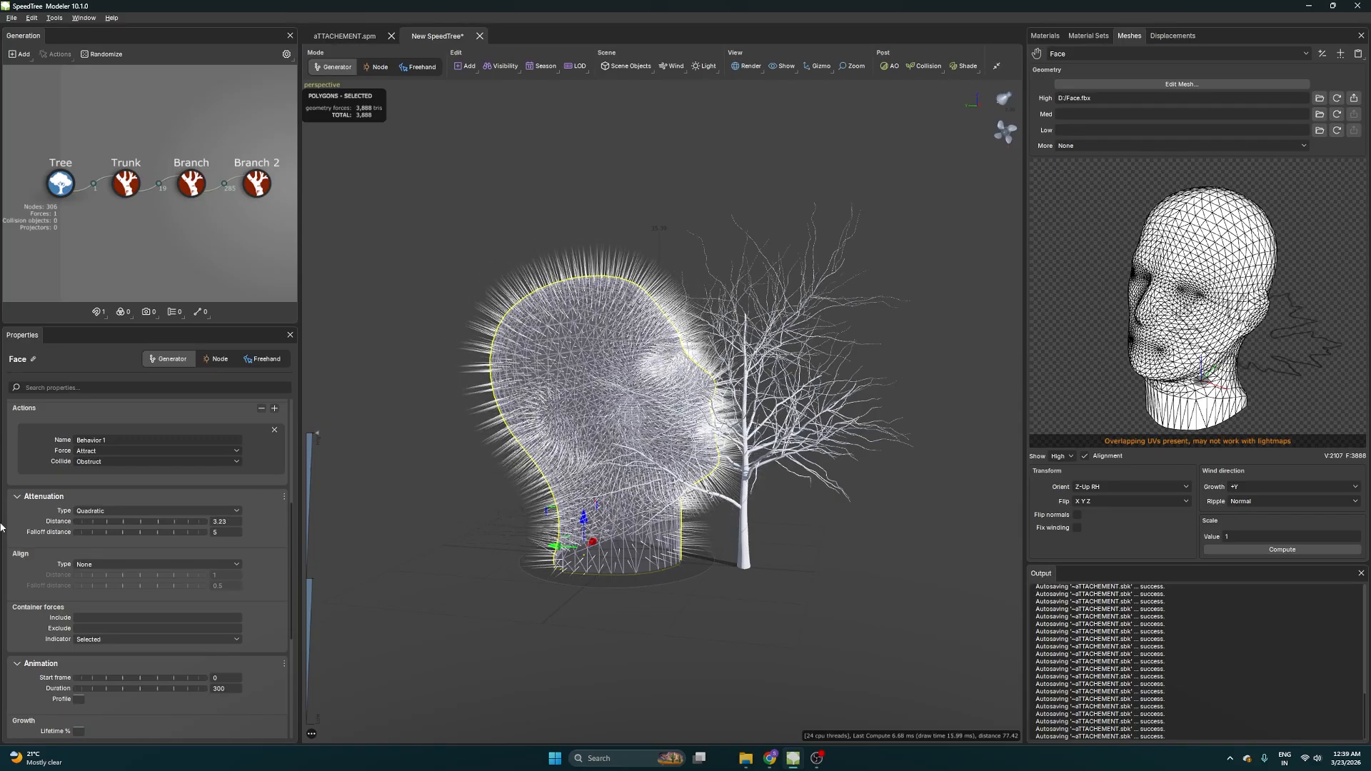
pyautogui.moveTo(142, 520); pyautogui.dragTo(114, 523)
pyautogui.moveTo(97, 518)
pyautogui.mouseDown()
pyautogui.moveTo(407, 505)
pyautogui.moveTo(321, 522)
pyautogui.moveTo(92, 528)
pyautogui.moveTo(291, 533)
pyautogui.moveTo(461, 498)
pyautogui.moveTo(66, 532)
pyautogui.moveTo(153, 525)
pyautogui.moveTo(118, 519)
pyautogui.mouseUp()
pyautogui.click(113, 511)
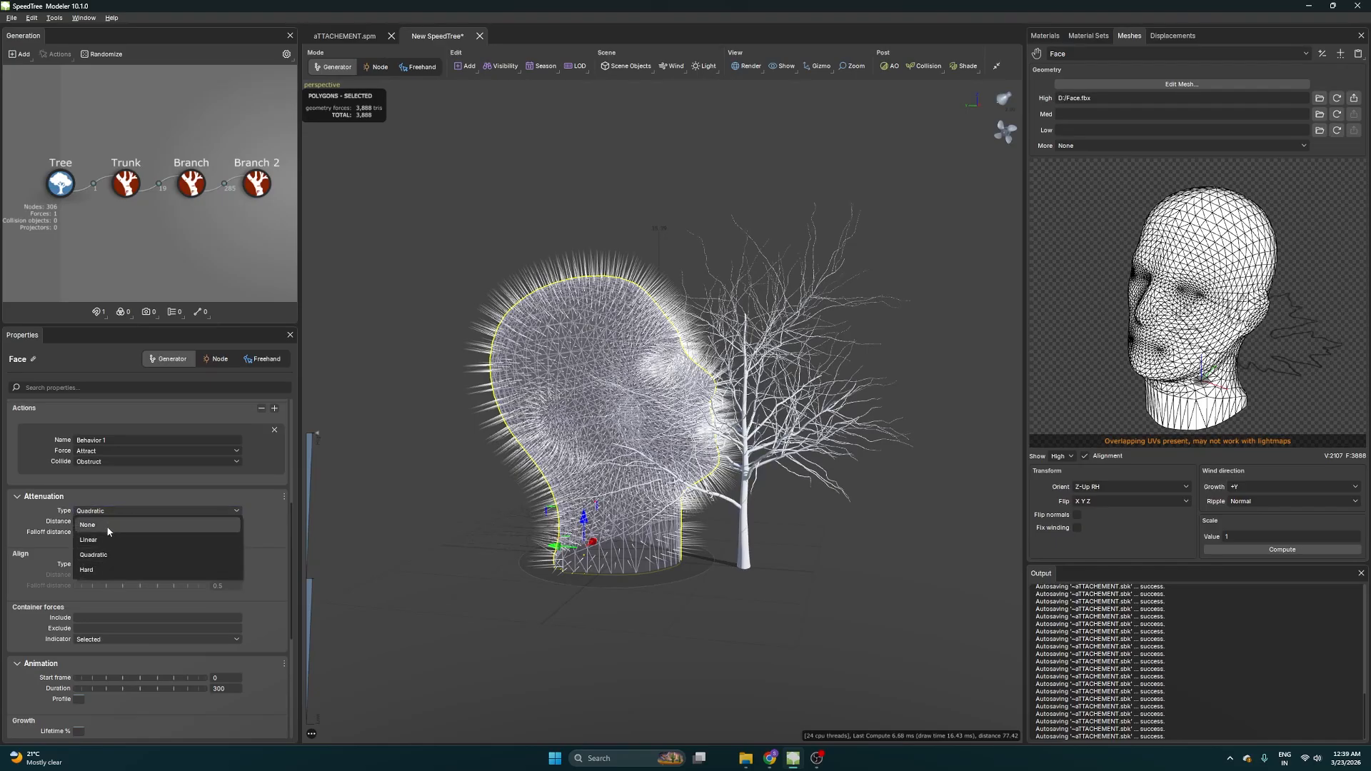
pyautogui.click(110, 528)
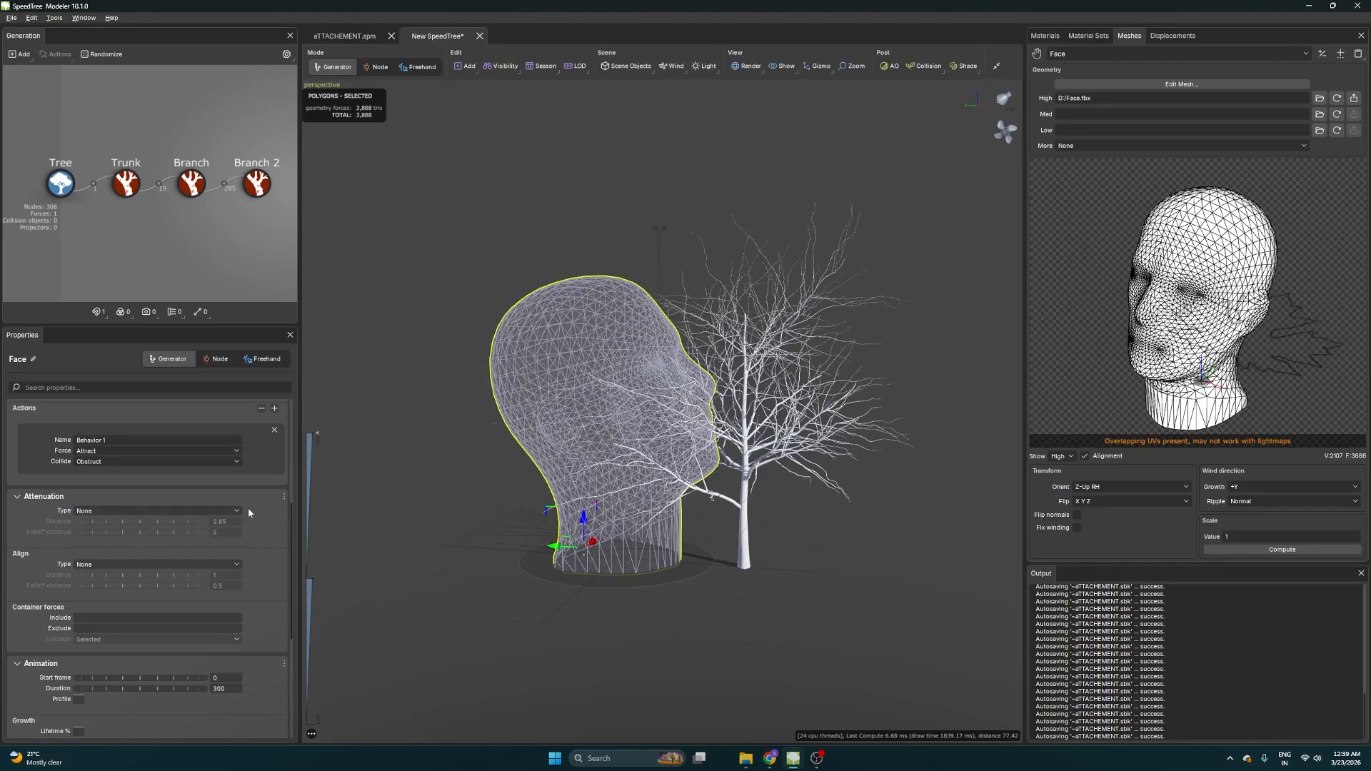
# Examine the Forces settings of the Trunk, Branch and Branch 2 generators
pyautogui.click(130, 191)
pyautogui.scroll(-5, 107, 462)
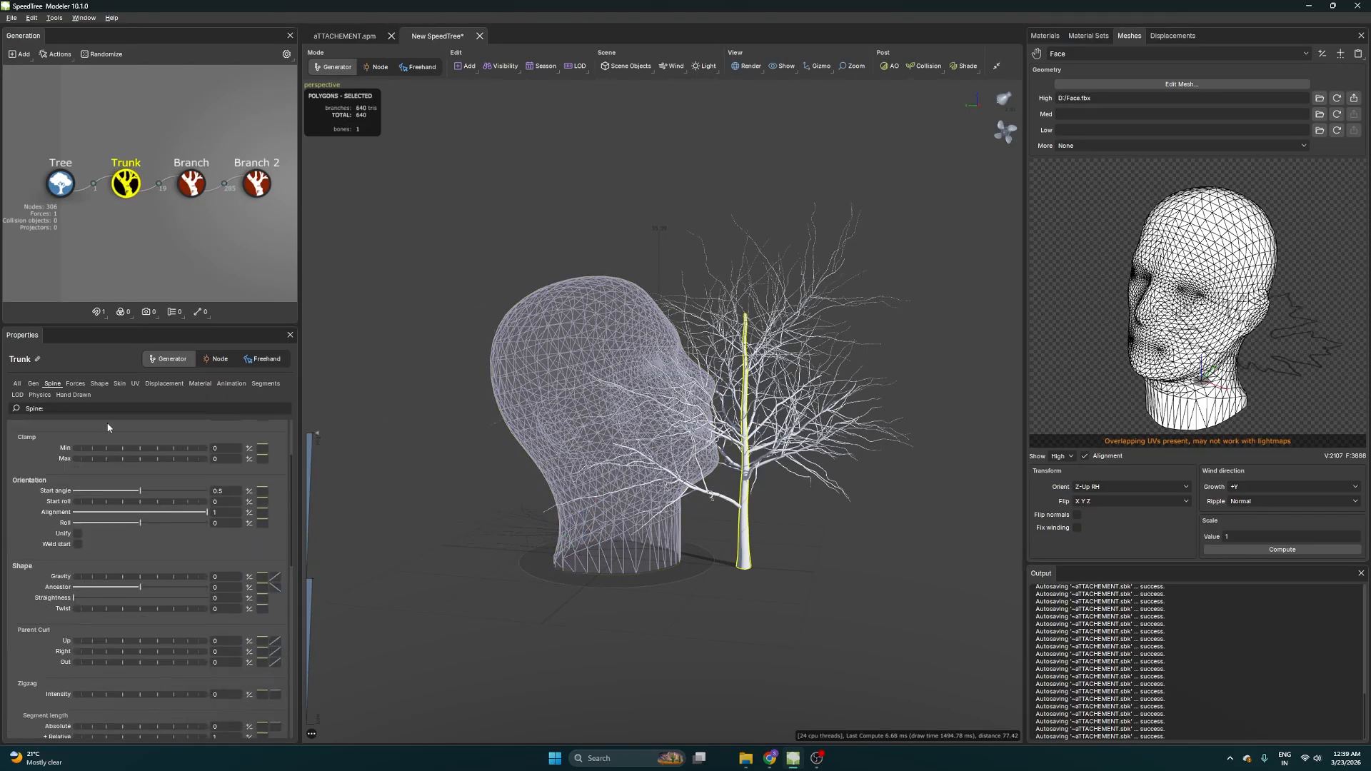
pyautogui.scroll(-3, 111, 522)
pyautogui.click(100, 384)
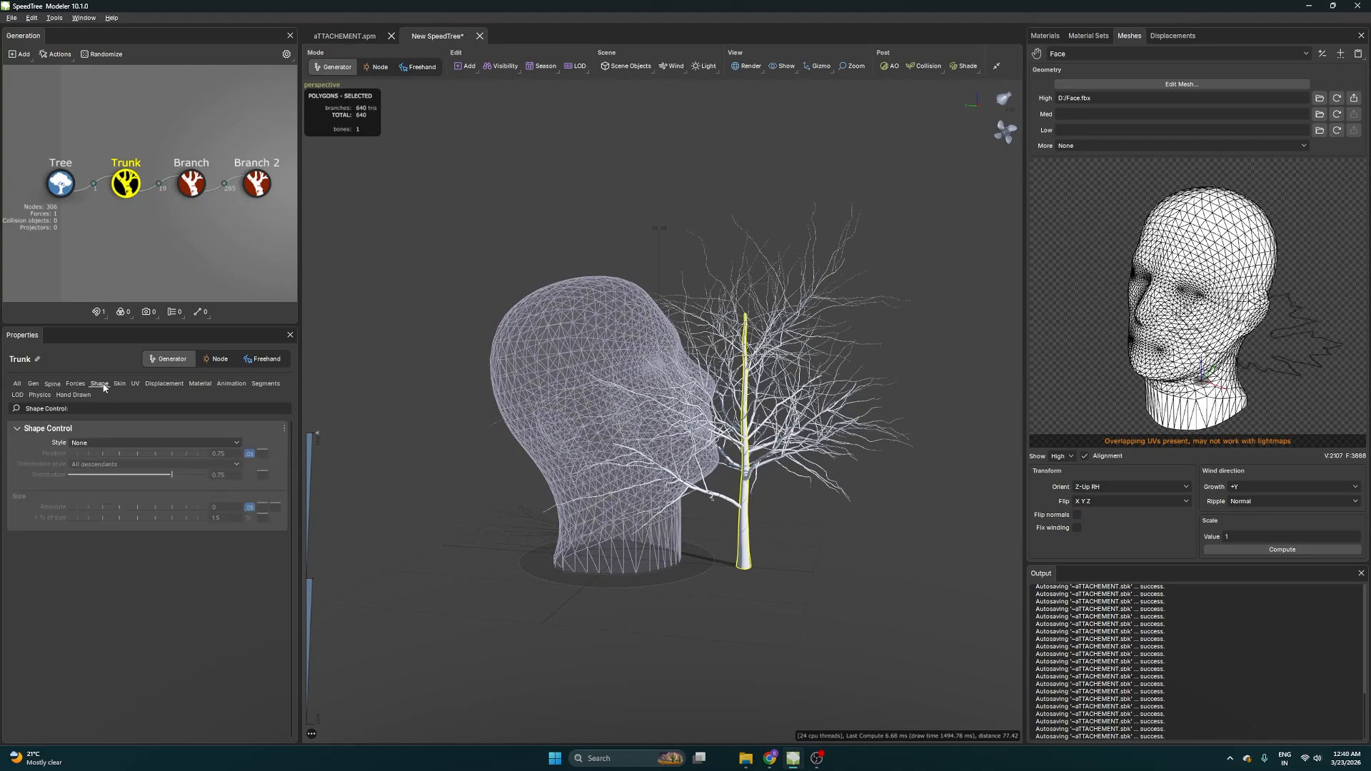
pyautogui.click(75, 384)
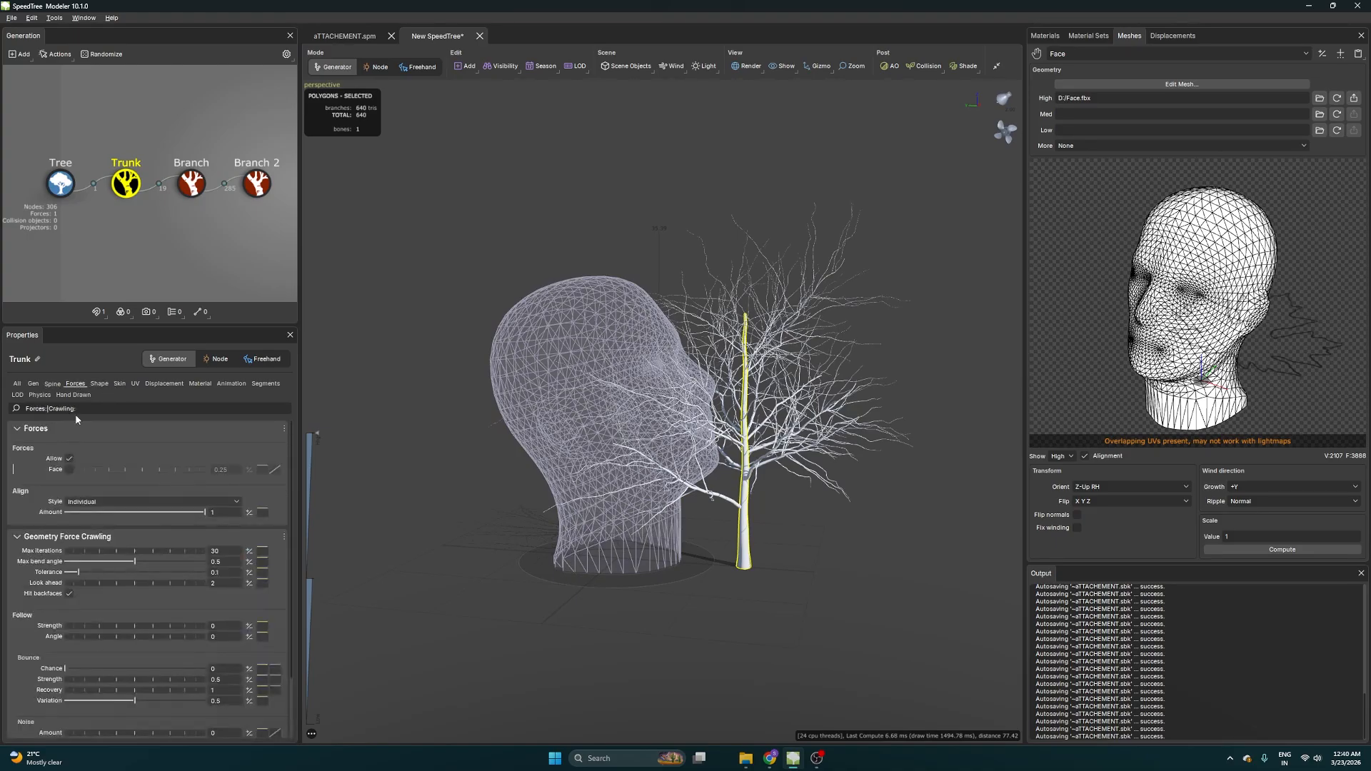
pyautogui.click(200, 186)
pyautogui.click(259, 187)
pyautogui.click(195, 188)
pyautogui.click(133, 187)
# Enable the Face force on the Trunk generator and raise its amount to about 0.58
pyautogui.click(69, 469)
pyautogui.click(70, 469)
pyautogui.click(69, 470)
pyautogui.click(69, 469)
pyautogui.click(69, 469)
pyautogui.click(69, 469)
pyautogui.click(69, 469)
pyautogui.moveTo(114, 470); pyautogui.dragTo(131, 472)
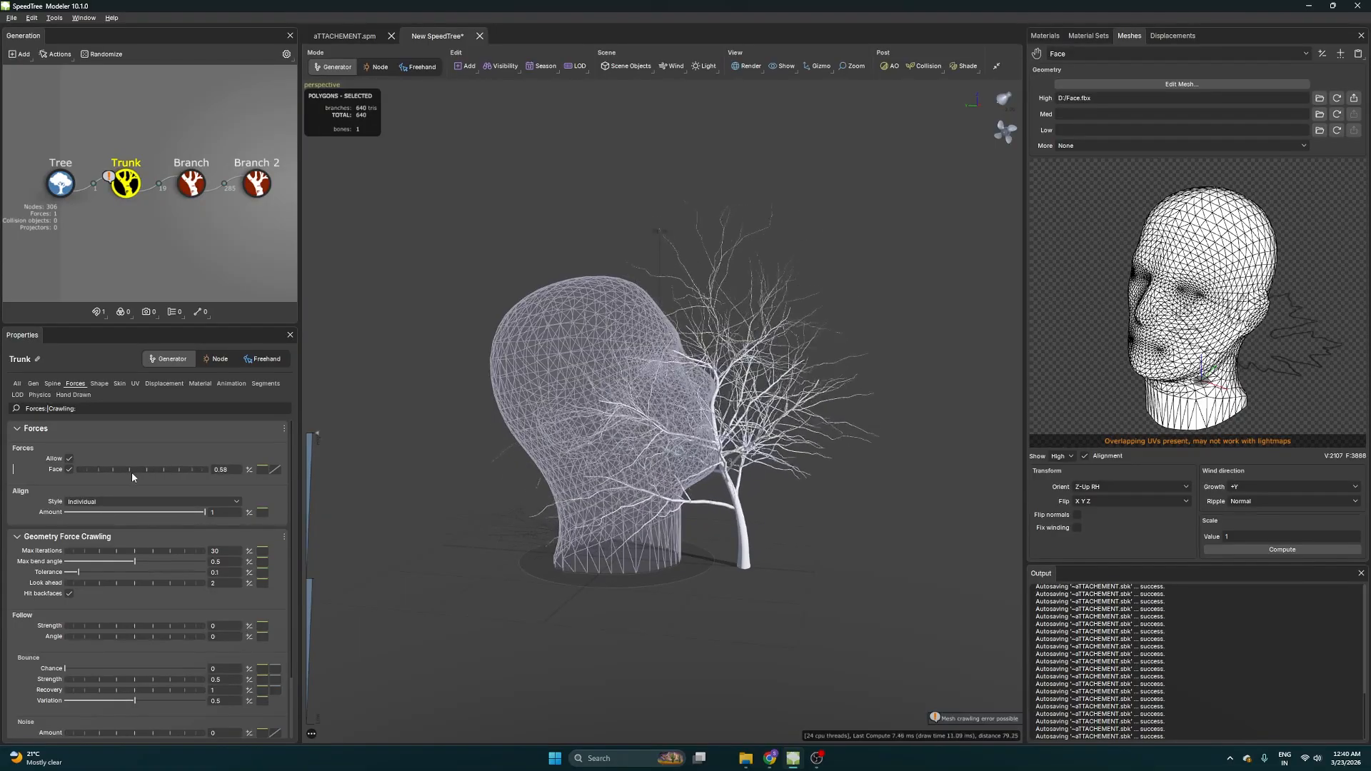
# Enable the Face force on the first Branch generator and adjust its amount to about 0.6
pyautogui.click(190, 183)
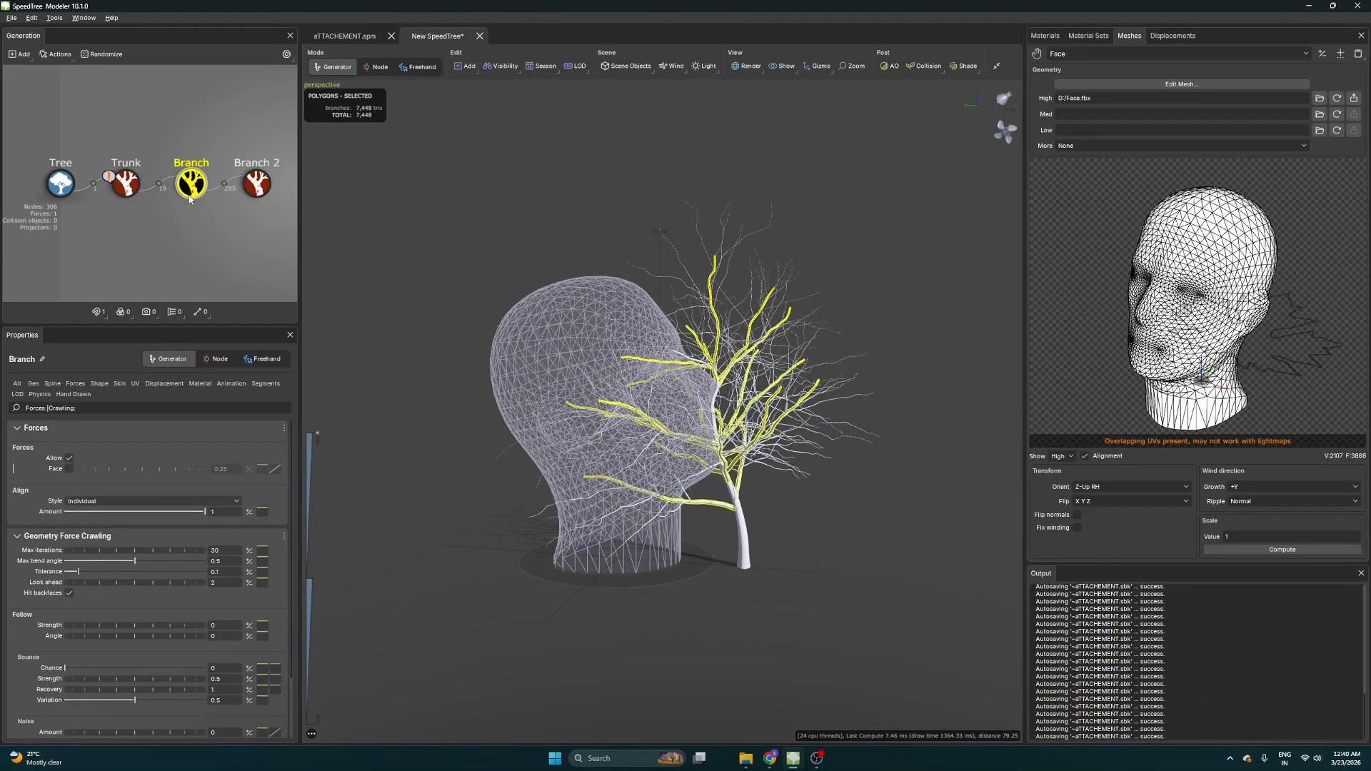
pyautogui.click(69, 468)
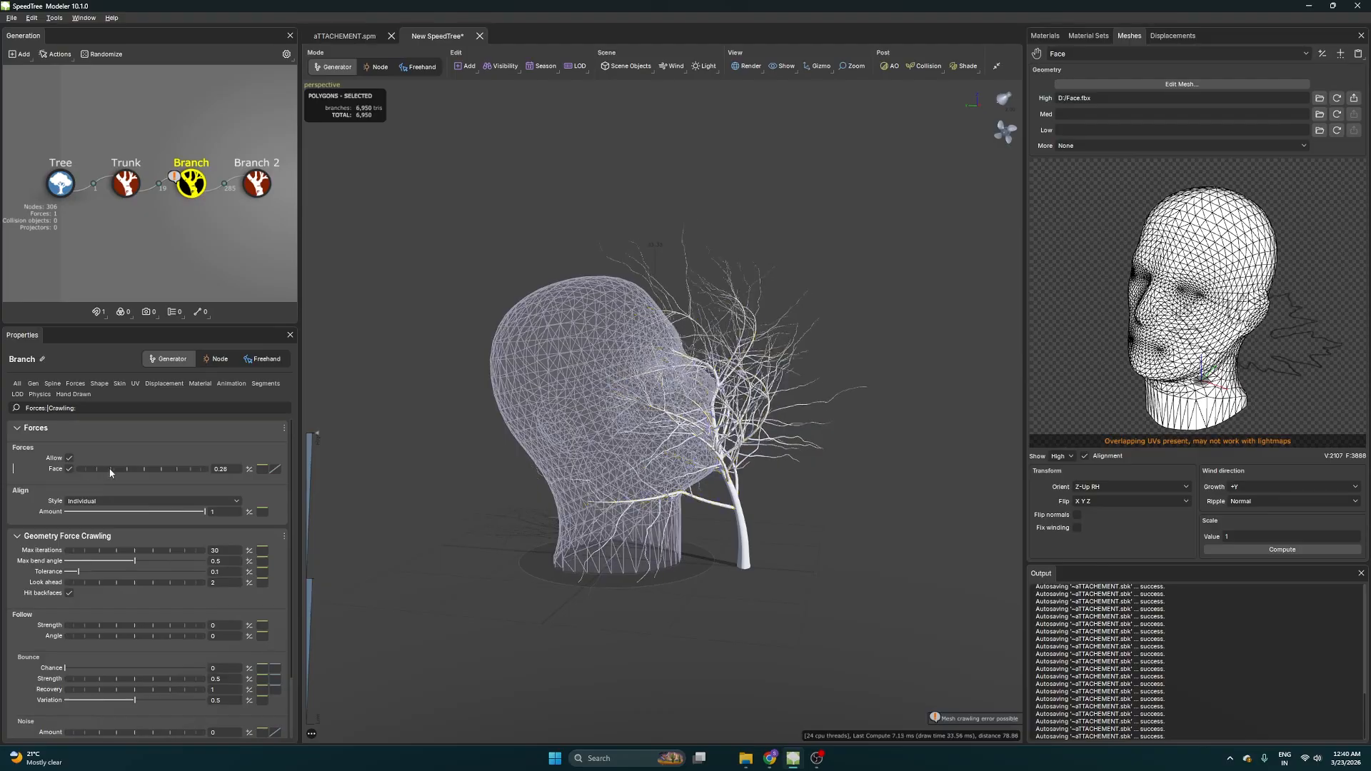
pyautogui.moveTo(174, 465)
pyautogui.mouseDown()
pyautogui.moveTo(100, 462)
pyautogui.moveTo(208, 465)
pyautogui.moveTo(190, 465)
pyautogui.mouseUp()
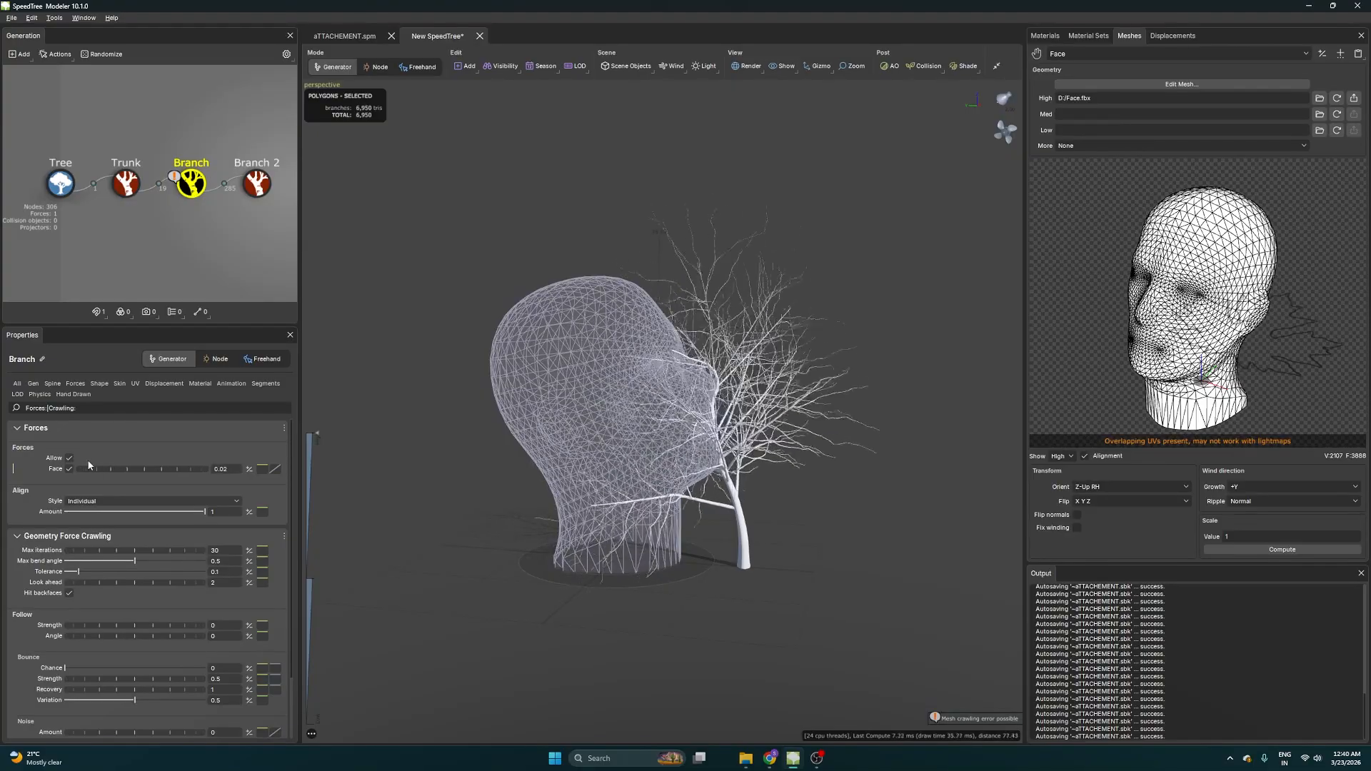
pyautogui.moveTo(87, 460); pyautogui.dragTo(116, 468)
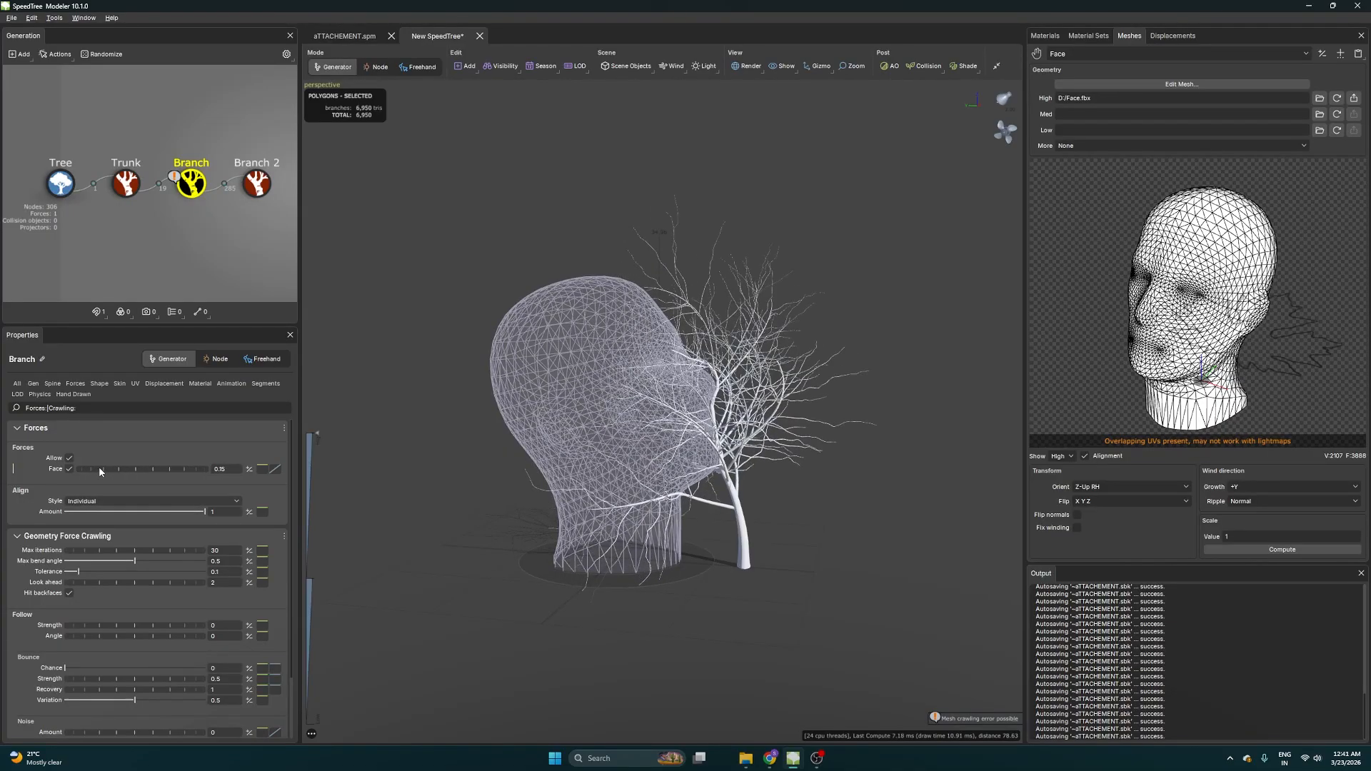
pyautogui.moveTo(190, 454)
pyautogui.mouseDown()
pyautogui.moveTo(203, 449)
pyautogui.moveTo(136, 478)
pyautogui.moveTo(191, 450)
pyautogui.mouseUp()
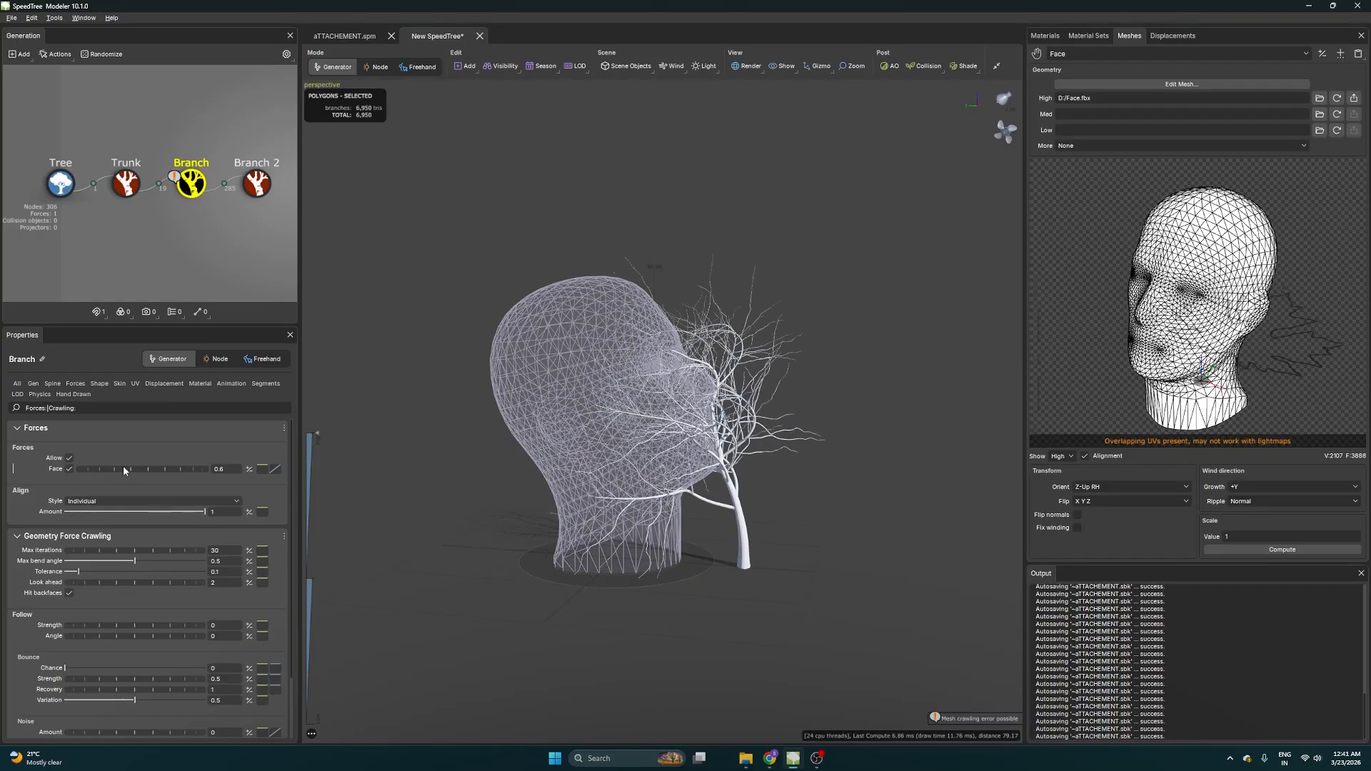
pyautogui.moveTo(124, 469)
pyautogui.mouseDown()
pyautogui.moveTo(165, 469)
pyautogui.moveTo(84, 468)
pyautogui.moveTo(118, 462)
pyautogui.mouseUp()
# Enable the Face force on the Branch 2 generator and raise its amount to about 1.39
pyautogui.click(256, 184)
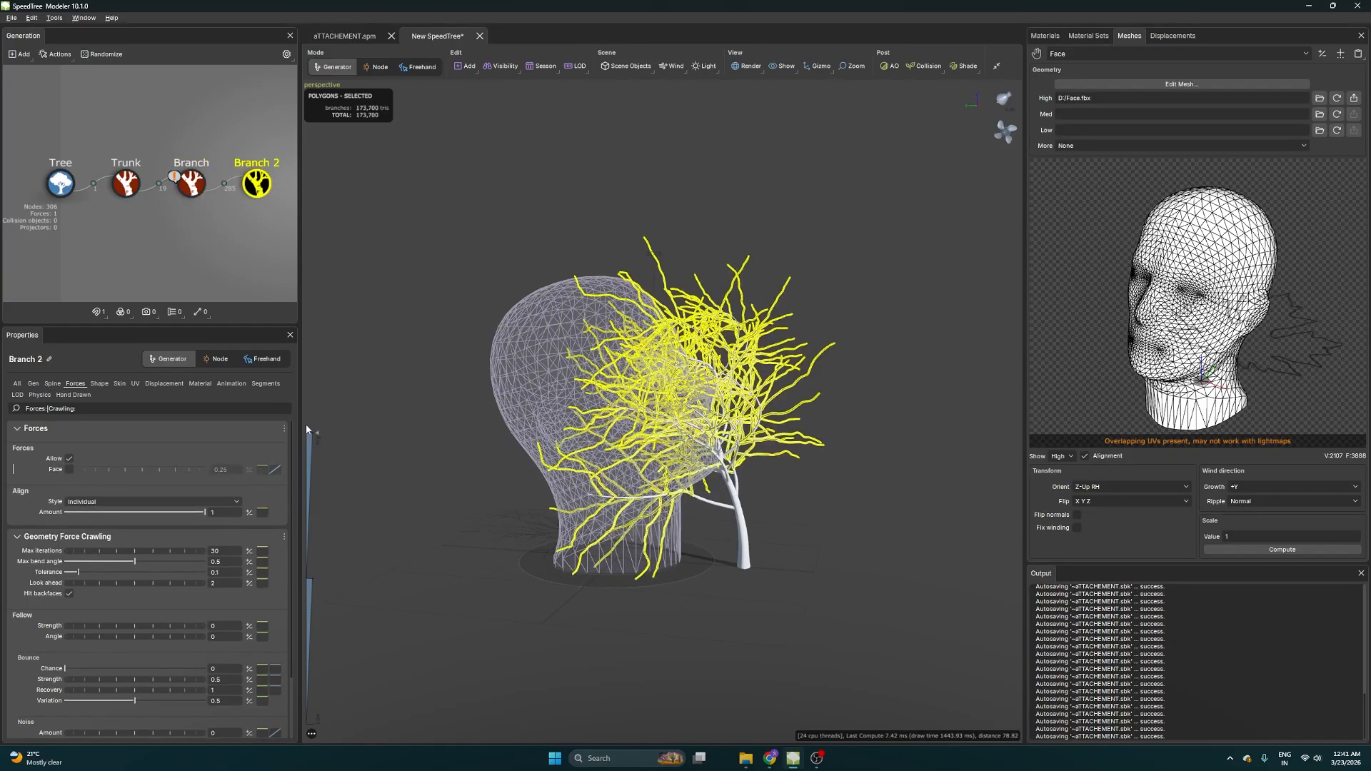
pyautogui.click(69, 469)
pyautogui.moveTo(97, 469); pyautogui.dragTo(157, 477)
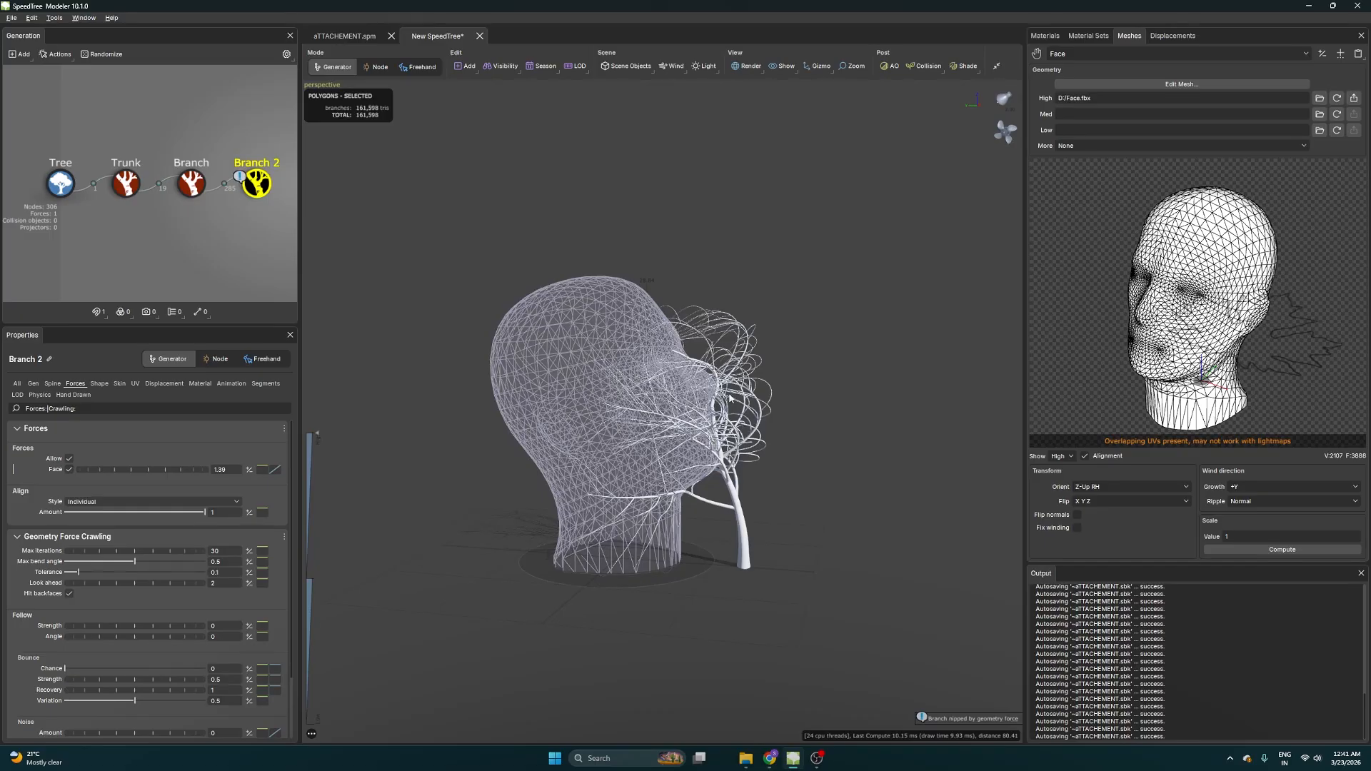
# Try Quadratic attenuation with a larger distance on the Face geometry force
pyautogui.click(548, 348)
pyautogui.scroll(-3, 149, 514)
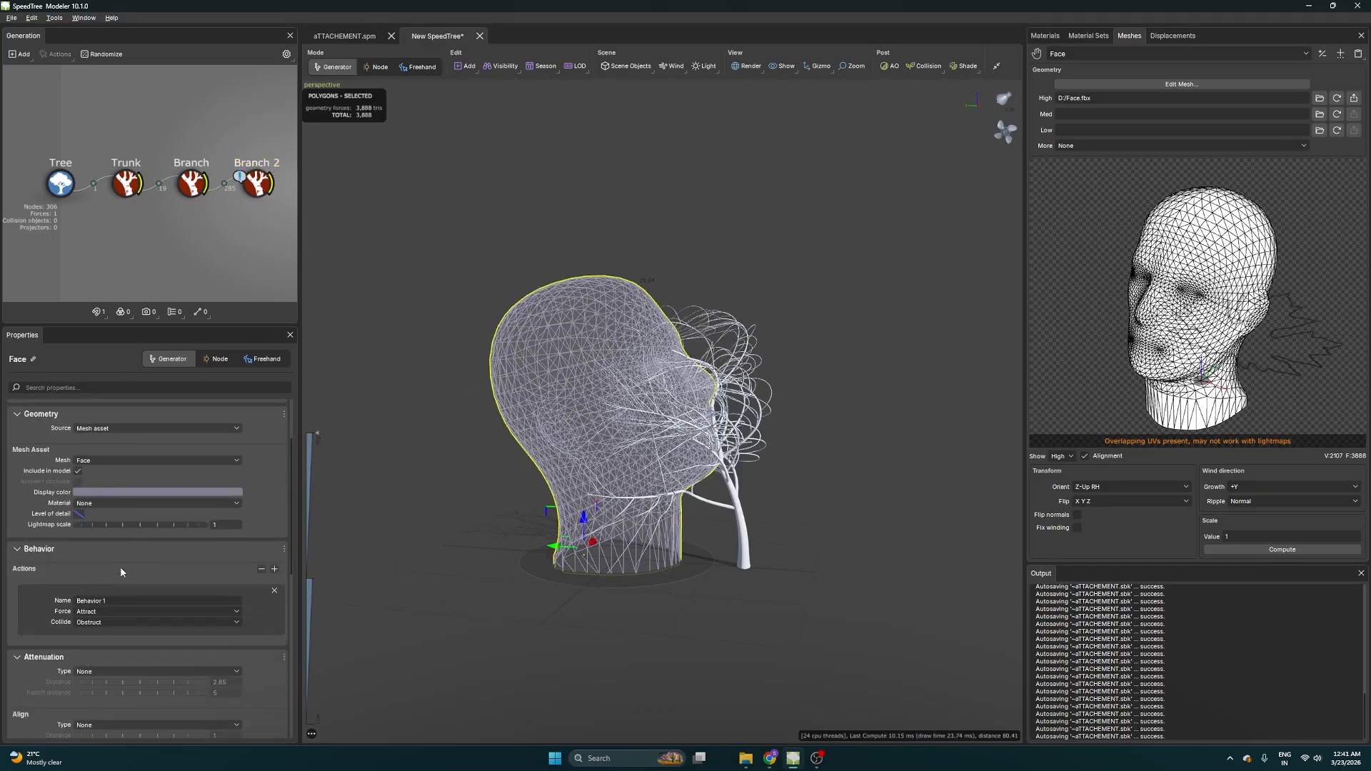
pyautogui.scroll(-3, 113, 597)
pyautogui.click(104, 574)
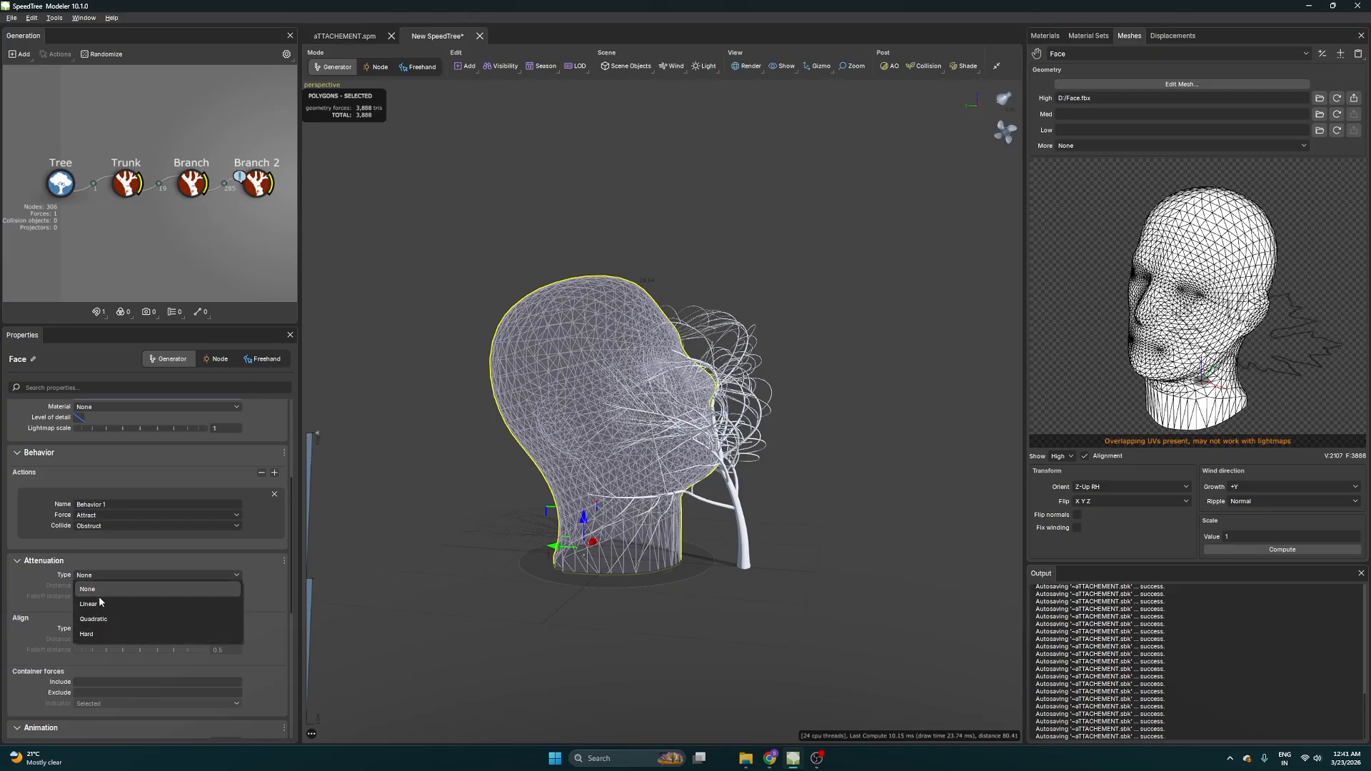
pyautogui.click(98, 620)
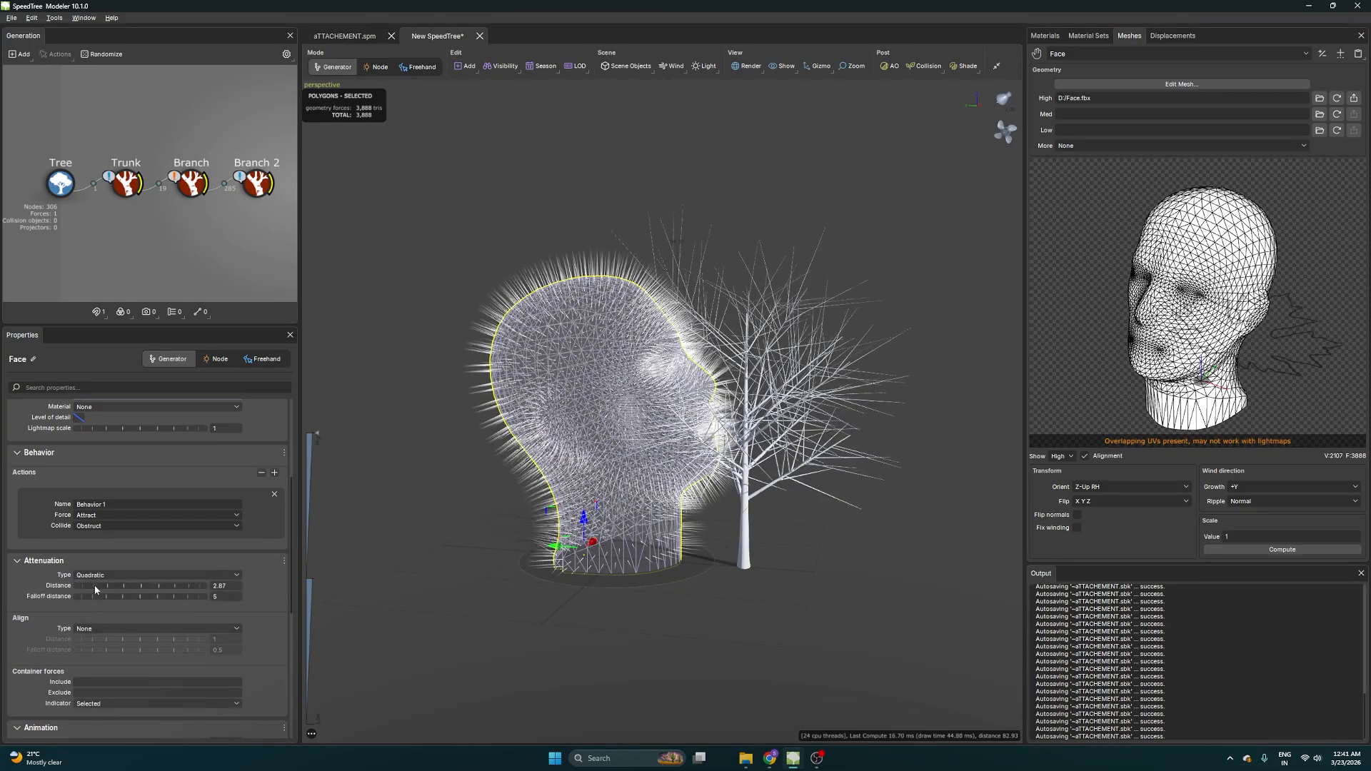
pyautogui.moveTo(95, 587); pyautogui.dragTo(629, 503)
pyautogui.click(151, 575)
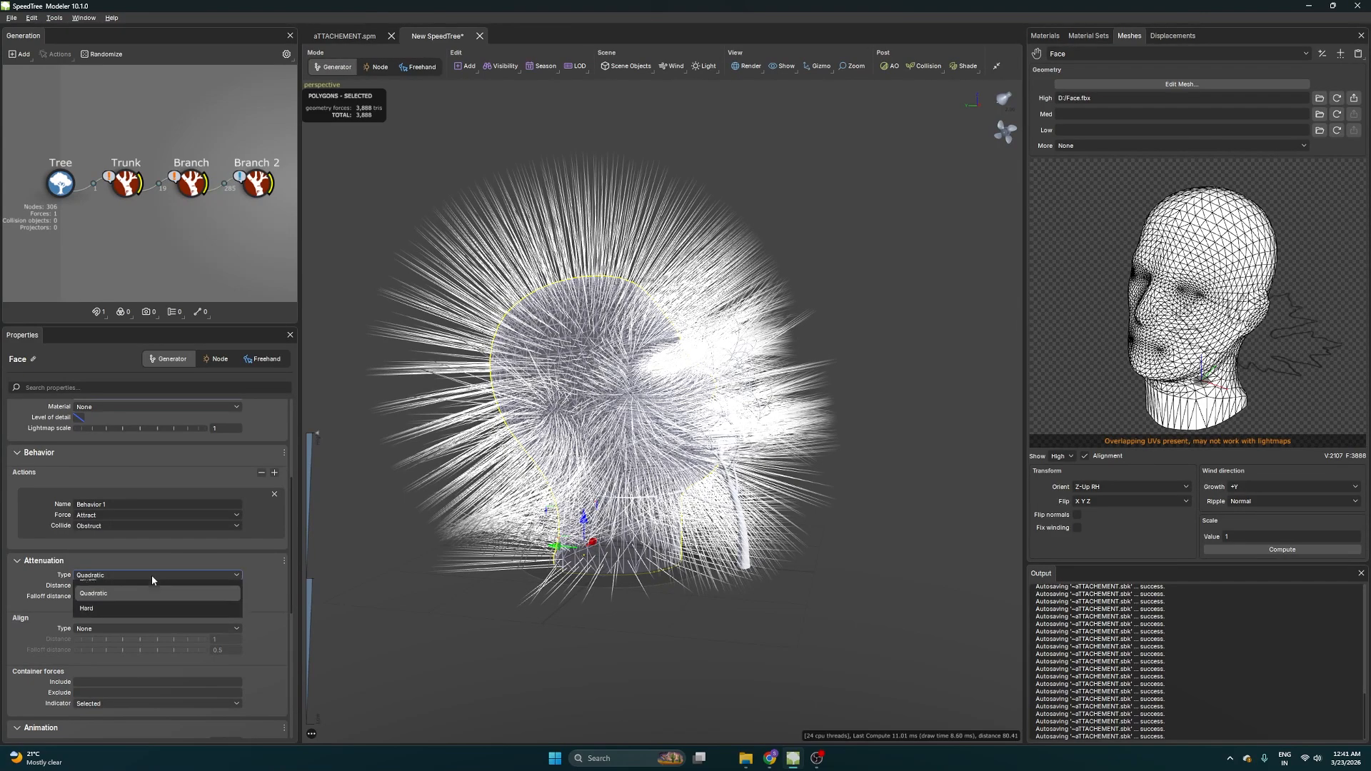
pyautogui.click(127, 589)
# Set the Trunk generator's generation pass to 2
pyautogui.click(689, 645)
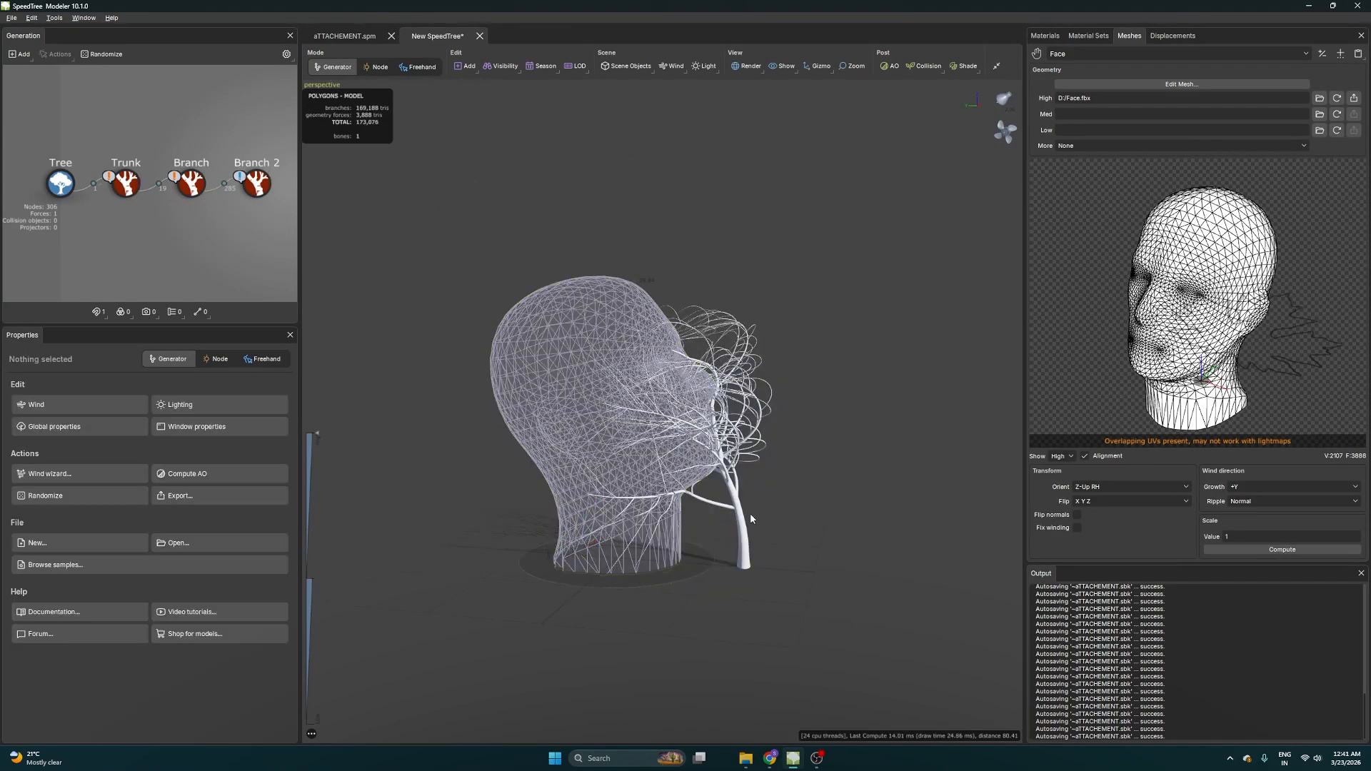
pyautogui.moveTo(750, 513); pyautogui.dragTo(661, 444)
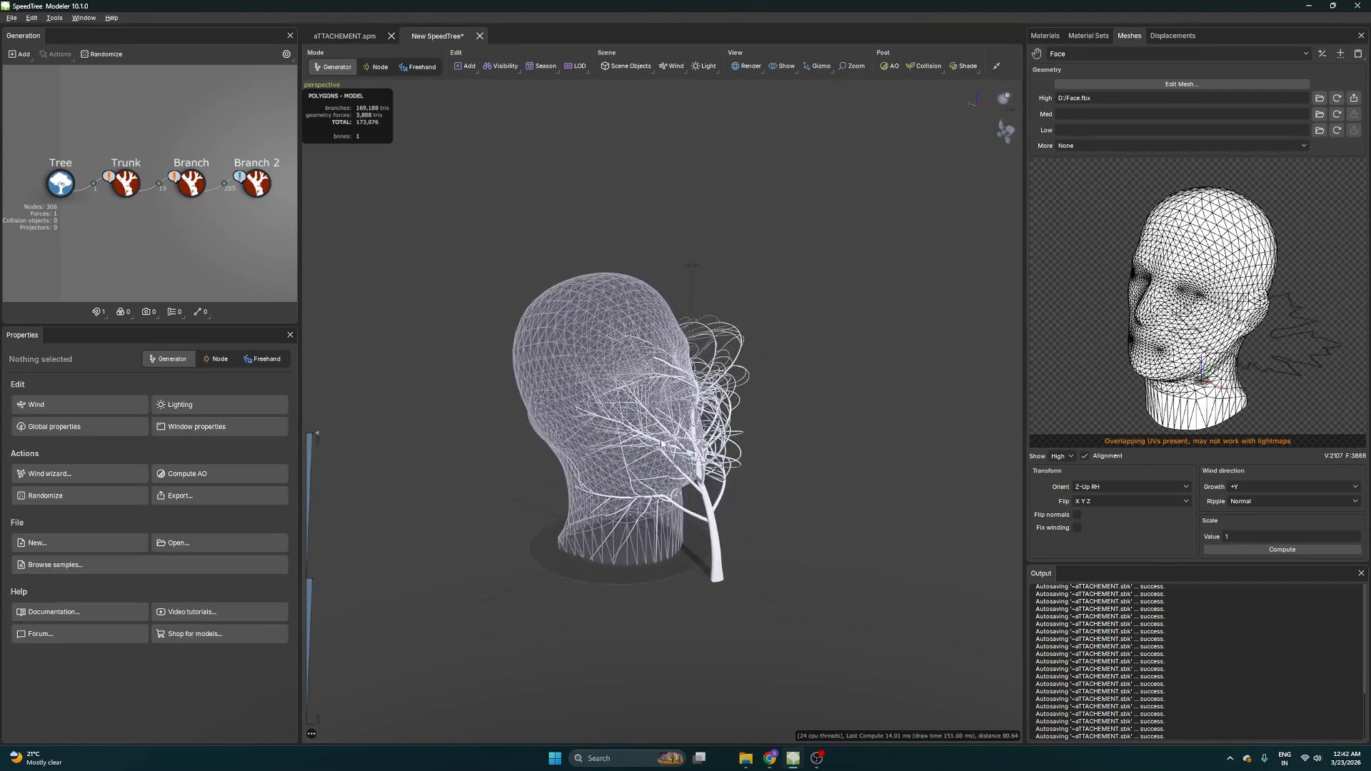
pyautogui.scroll(8, 661, 444)
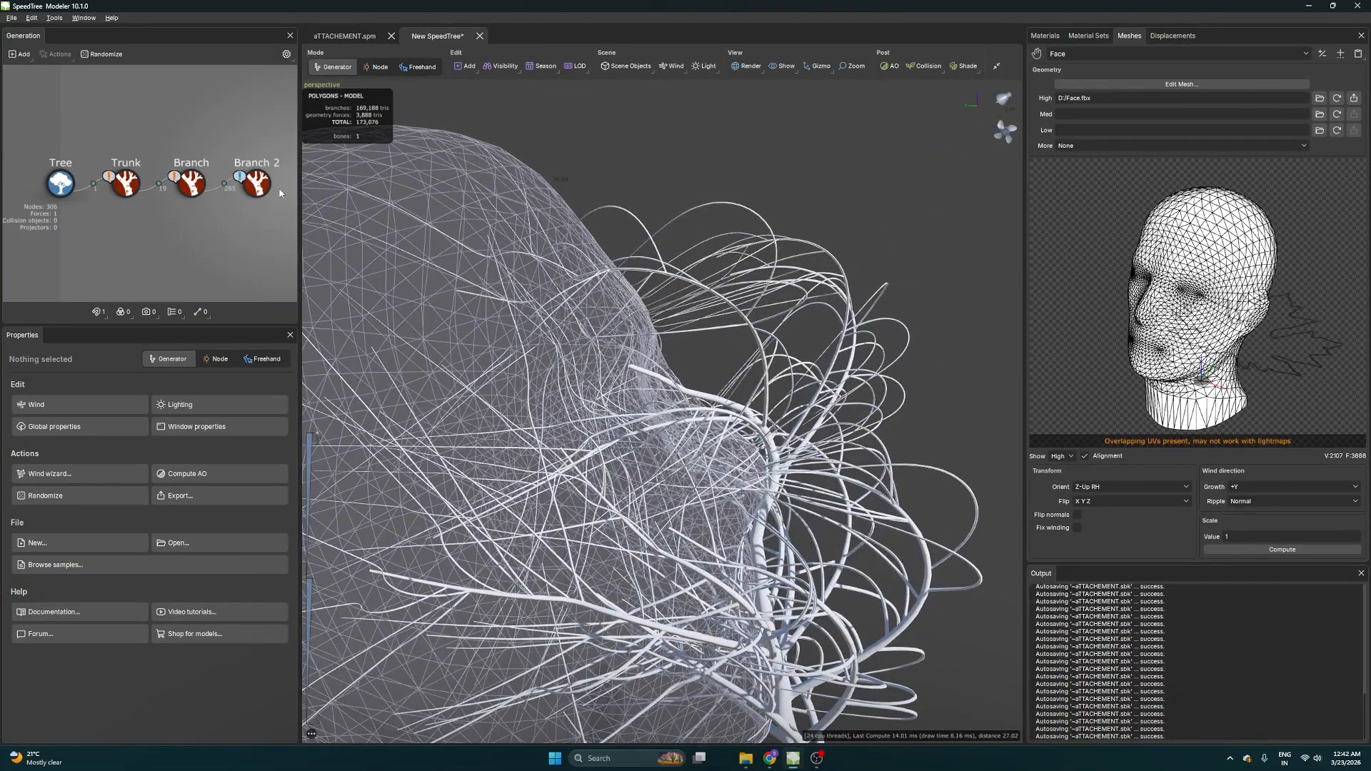
pyautogui.click(257, 183)
pyautogui.scroll(3, 83, 414)
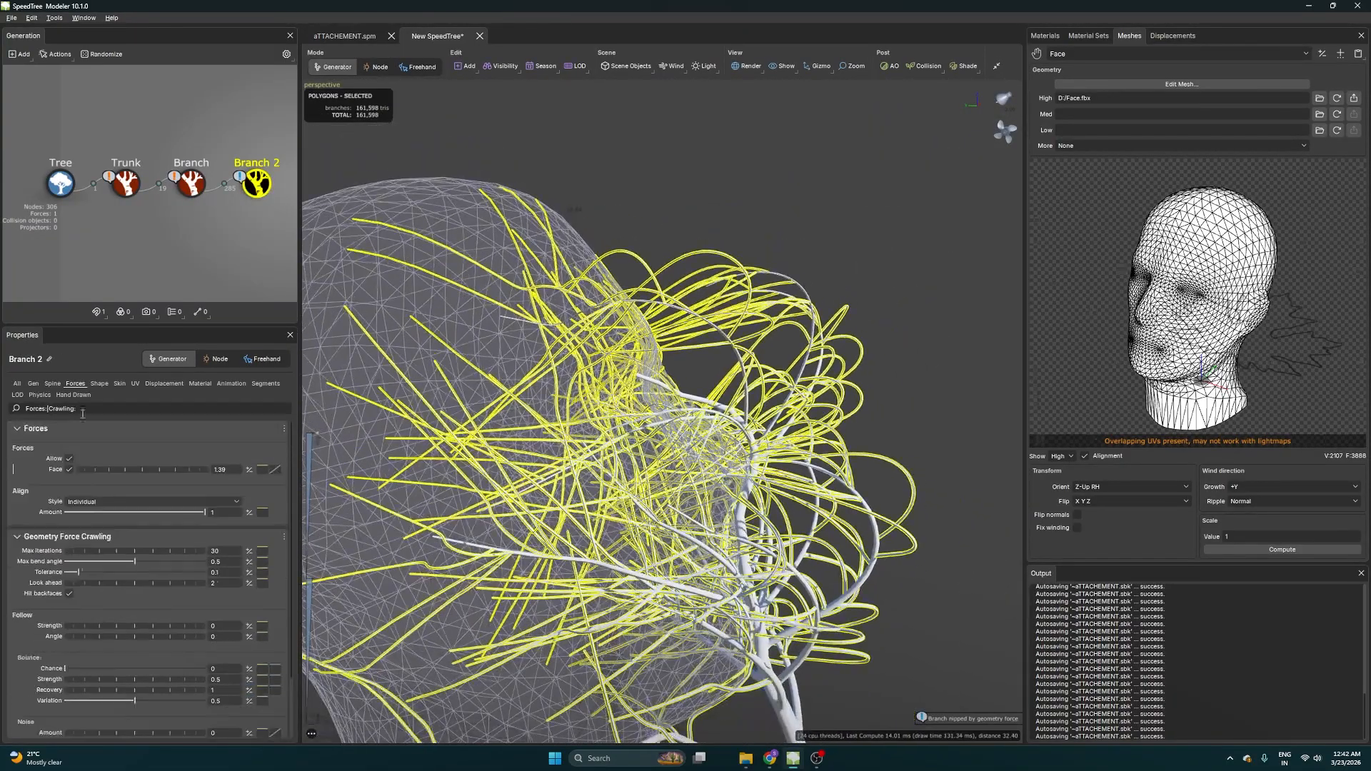
pyautogui.click(33, 384)
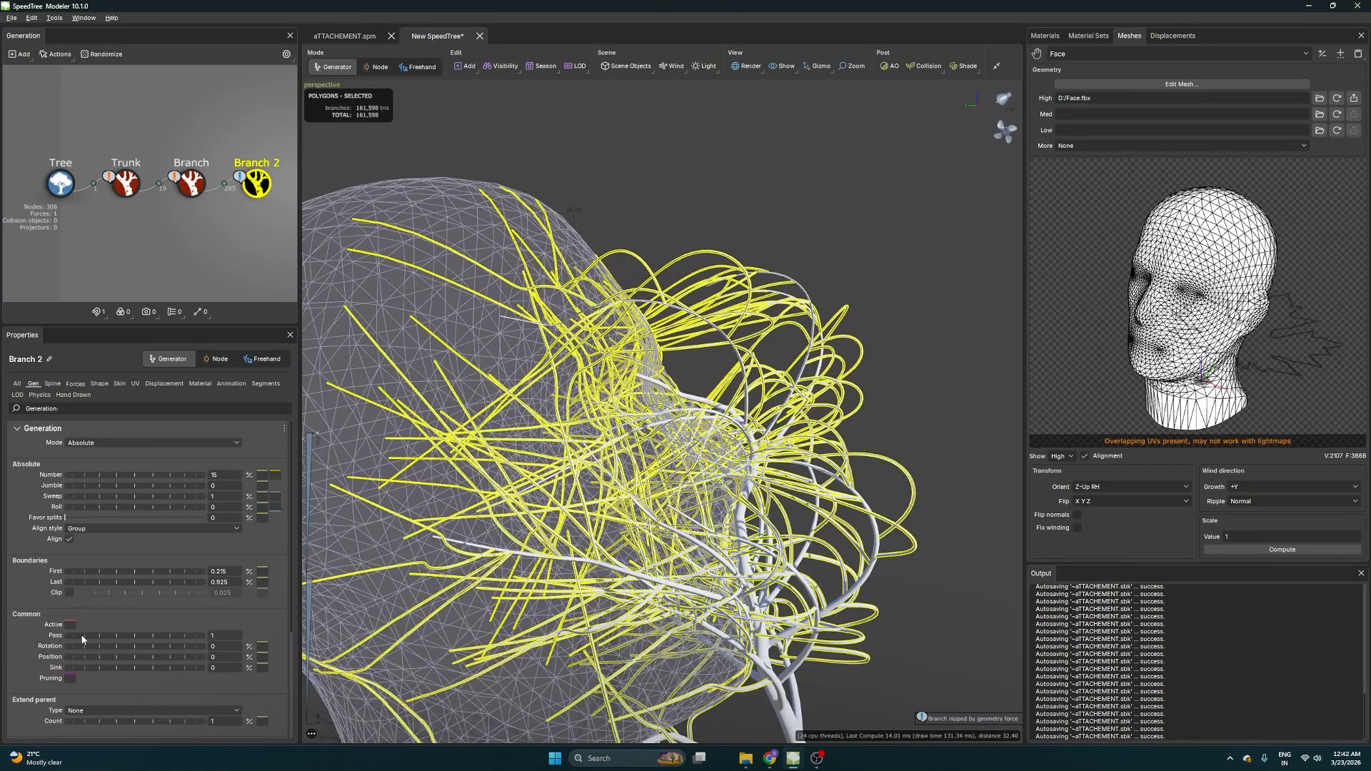
pyautogui.click(125, 184)
pyautogui.scroll(-1, 107, 550)
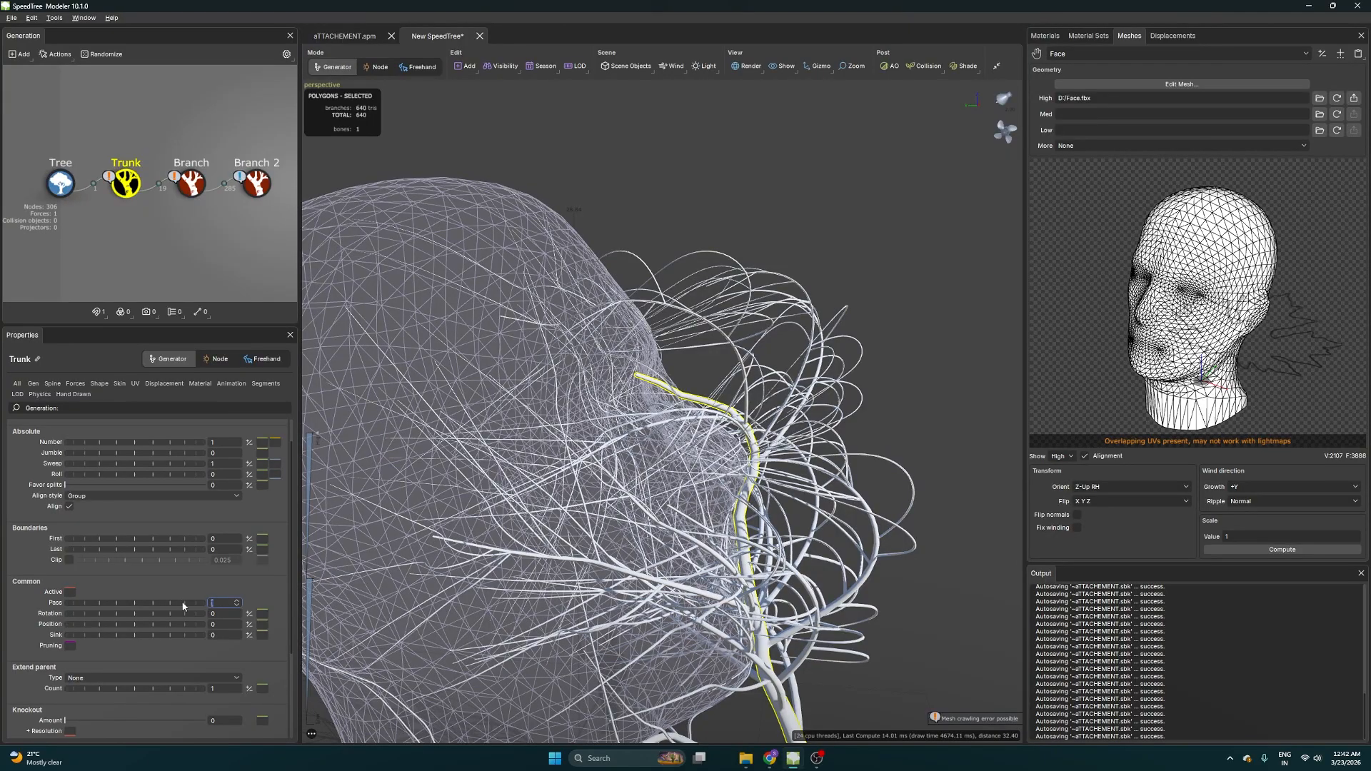
pyautogui.write('2')
pyautogui.press('Return')
# Set the generation pass to 2 for the Branch and Branch 2 generators
pyautogui.click(190, 183)
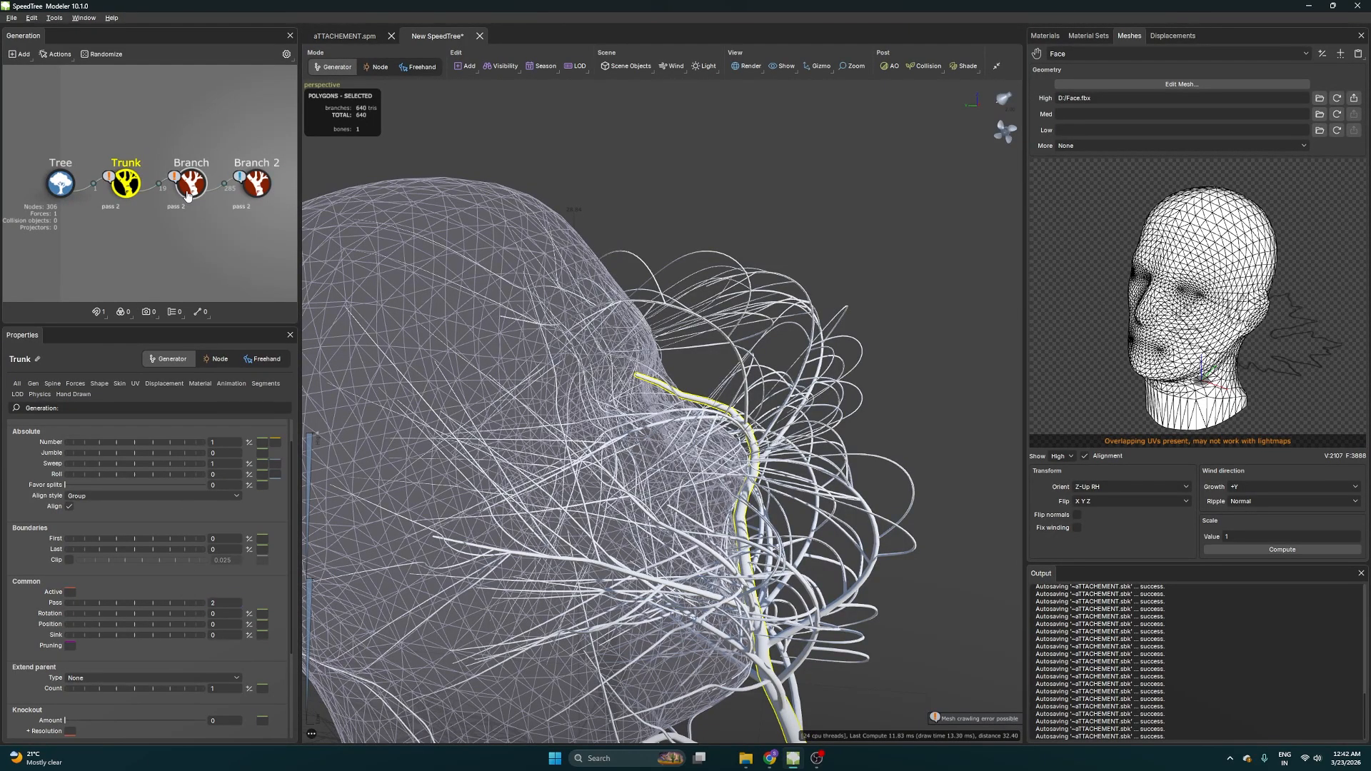
pyautogui.moveTo(220, 601); pyautogui.dragTo(180, 600)
pyautogui.write('2')
pyautogui.press('Return')
pyautogui.click(257, 183)
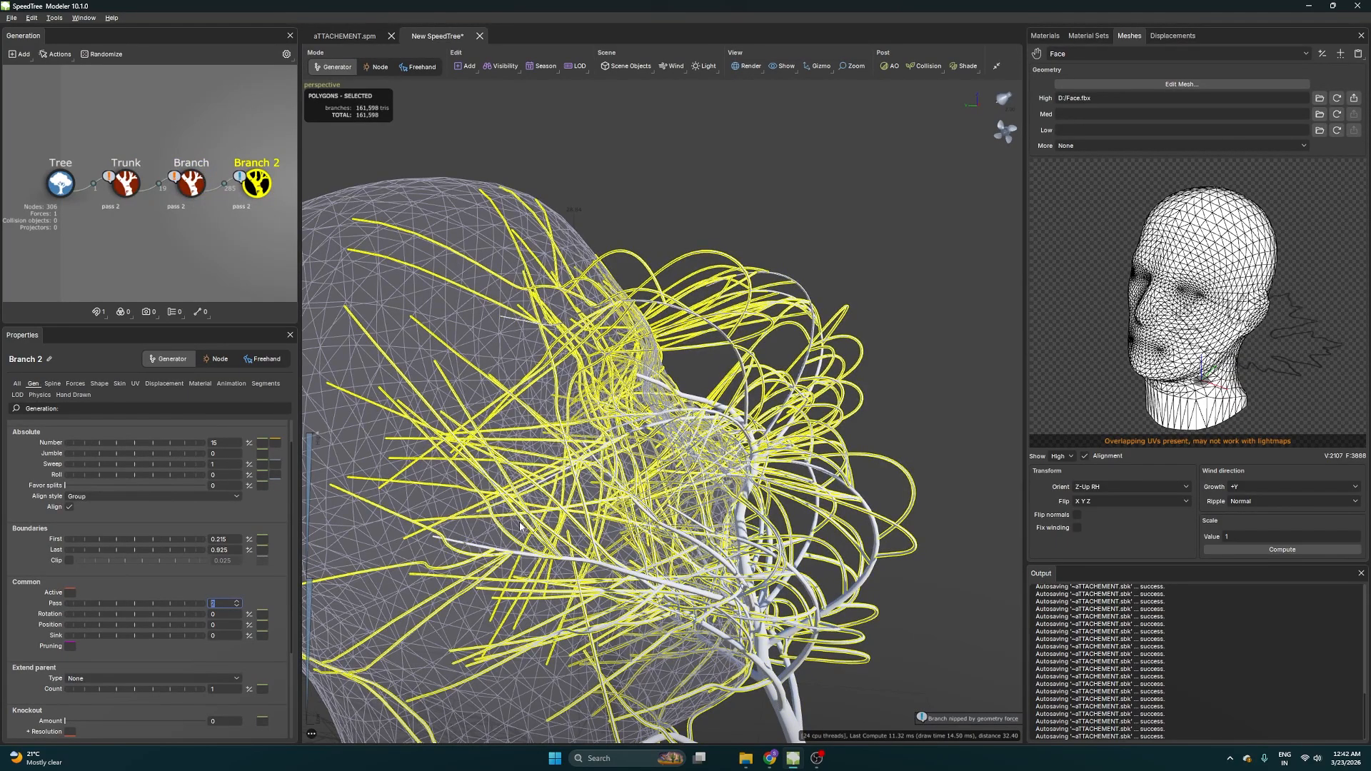
pyautogui.scroll(1, 146, 507)
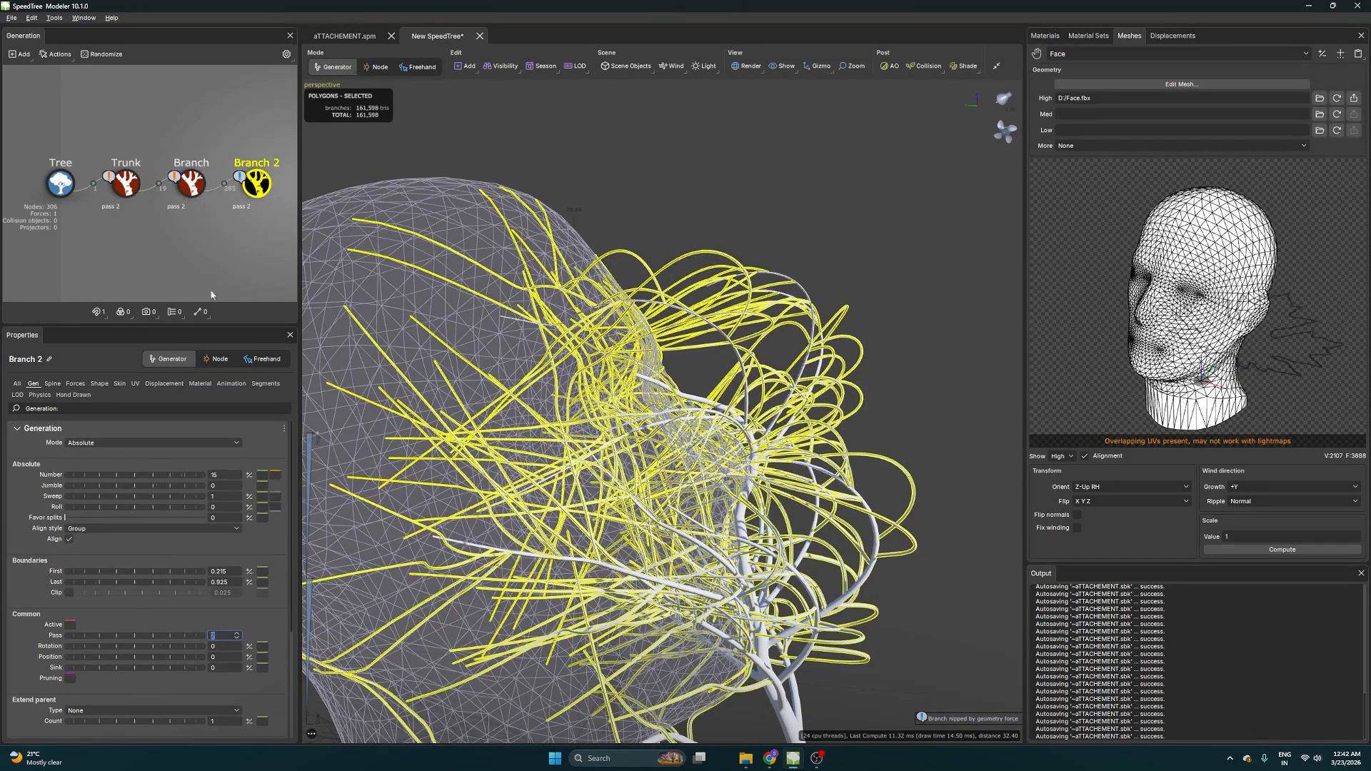
# Raise the Branch 2 generator's number to 22 and set its Face force amount to about 0.92
pyautogui.click(259, 191)
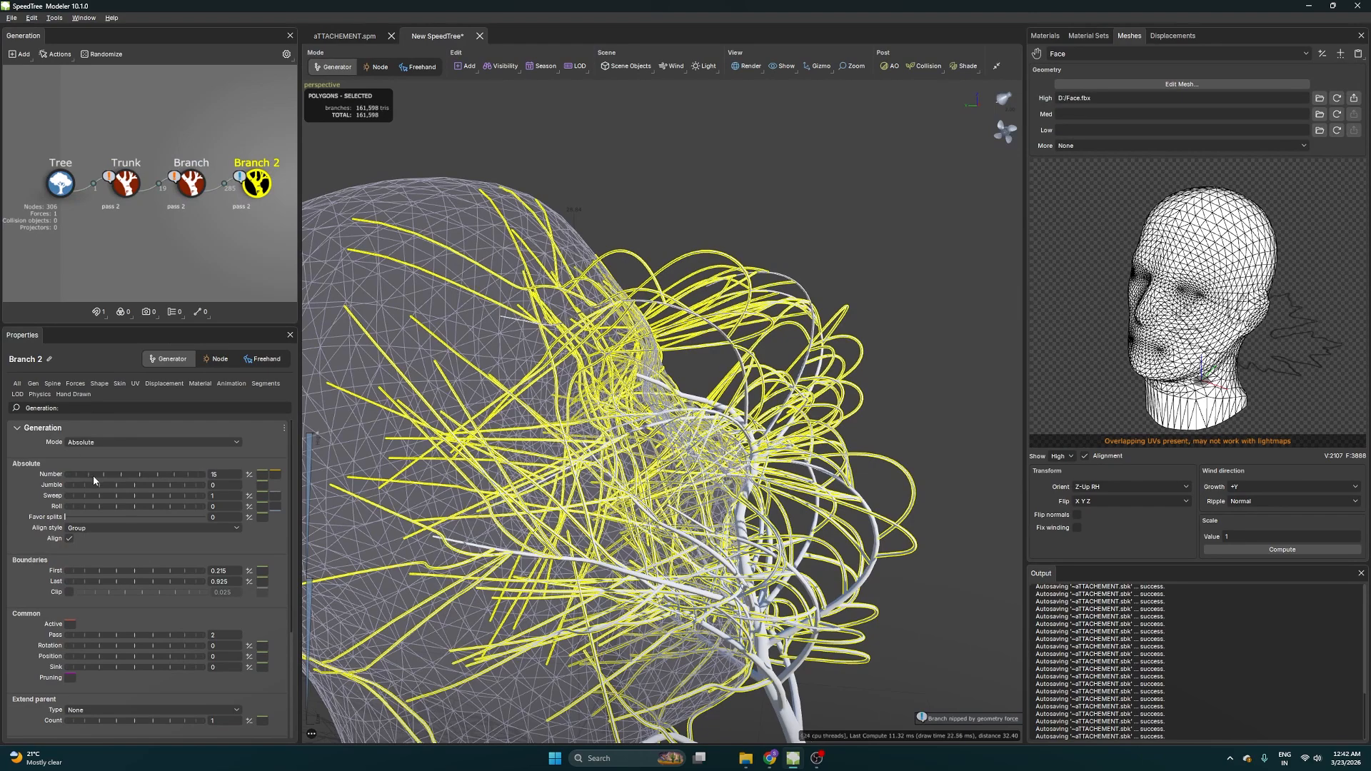
pyautogui.moveTo(93, 474); pyautogui.dragTo(152, 483)
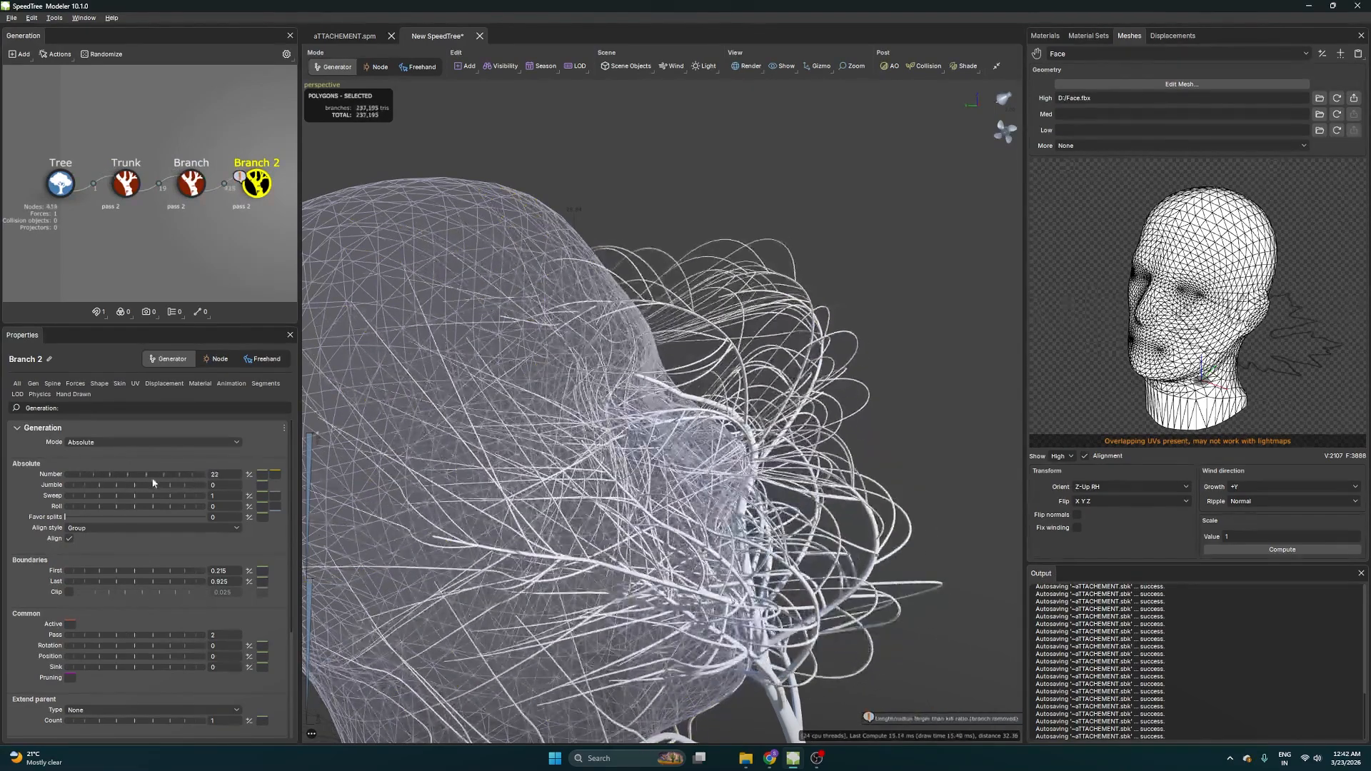
pyautogui.click(77, 386)
pyautogui.scroll(-2, 92, 448)
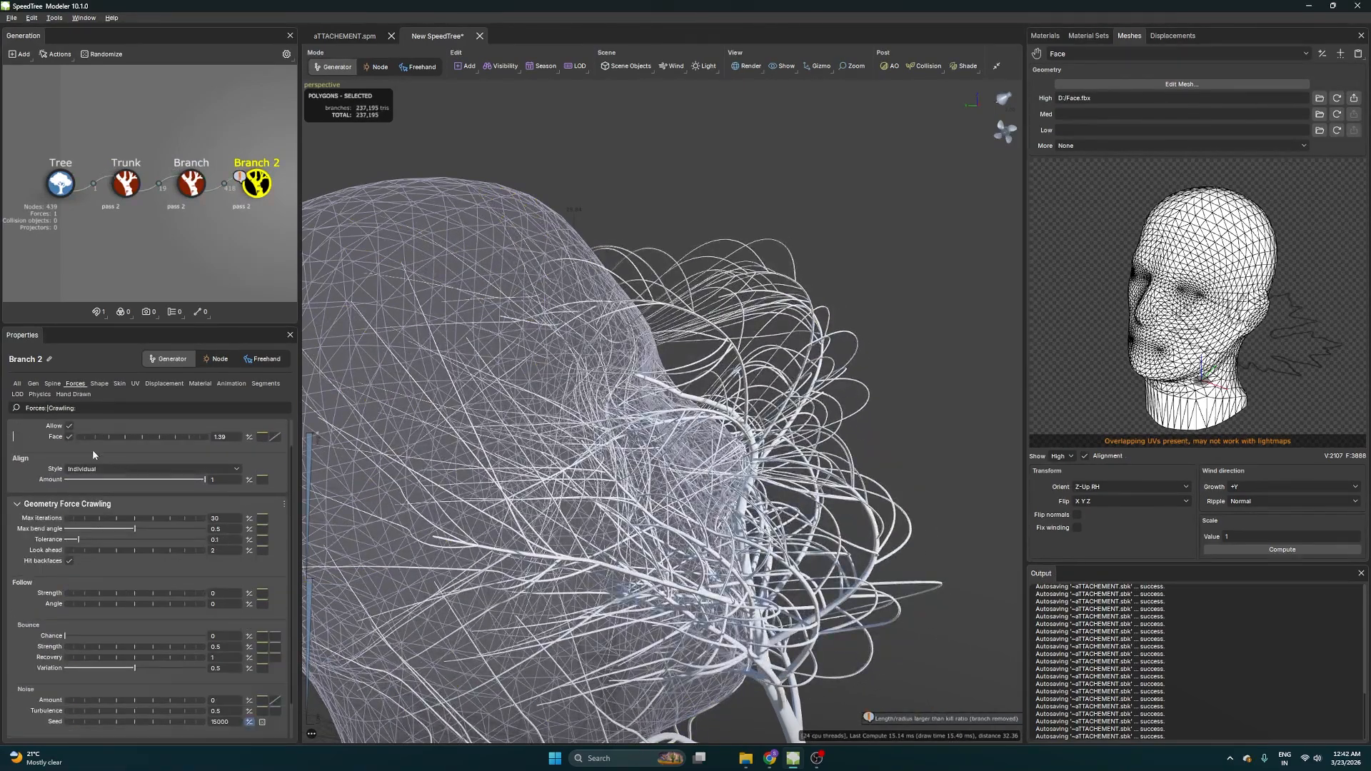
pyautogui.moveTo(98, 436); pyautogui.dragTo(140, 444)
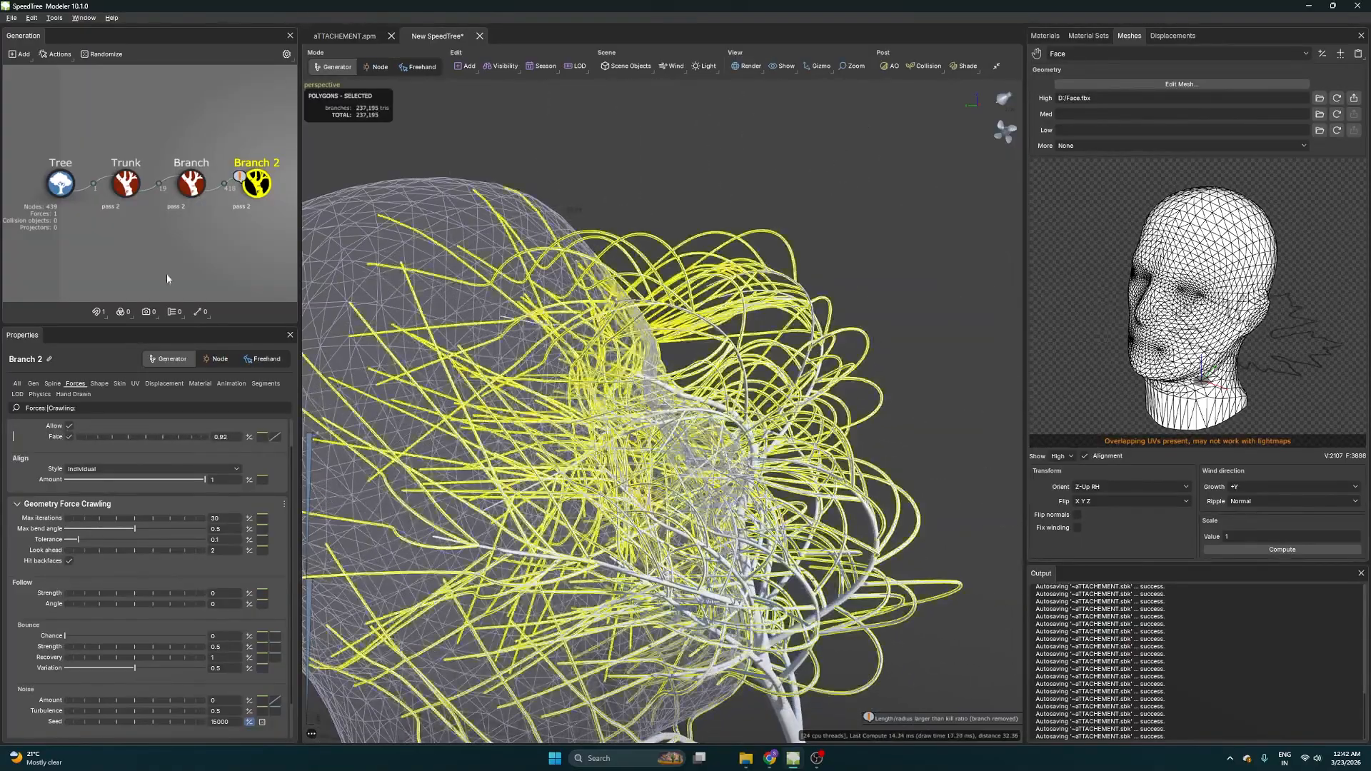
# Try higher strength values on the Face geometry force and return the strength to 0.5
pyautogui.click(421, 274)
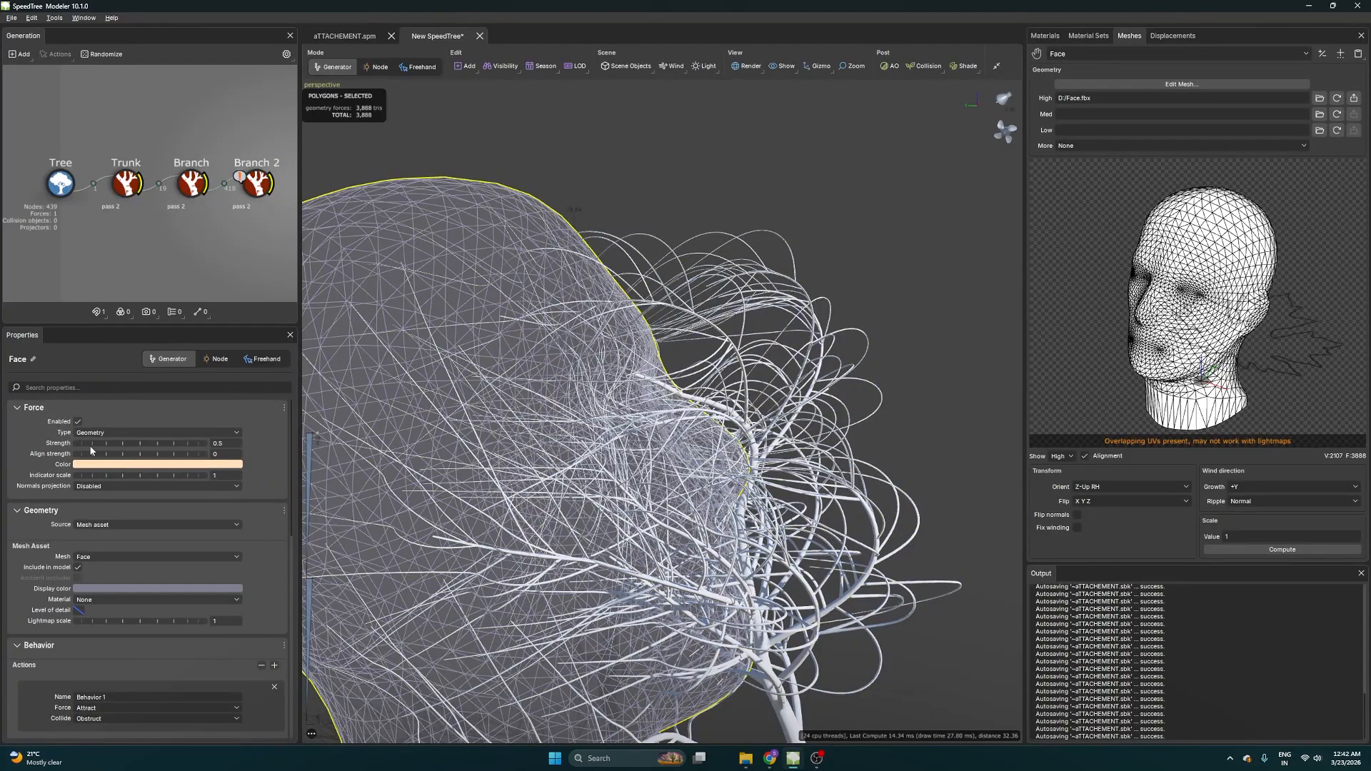
pyautogui.moveTo(92, 449); pyautogui.dragTo(102, 447)
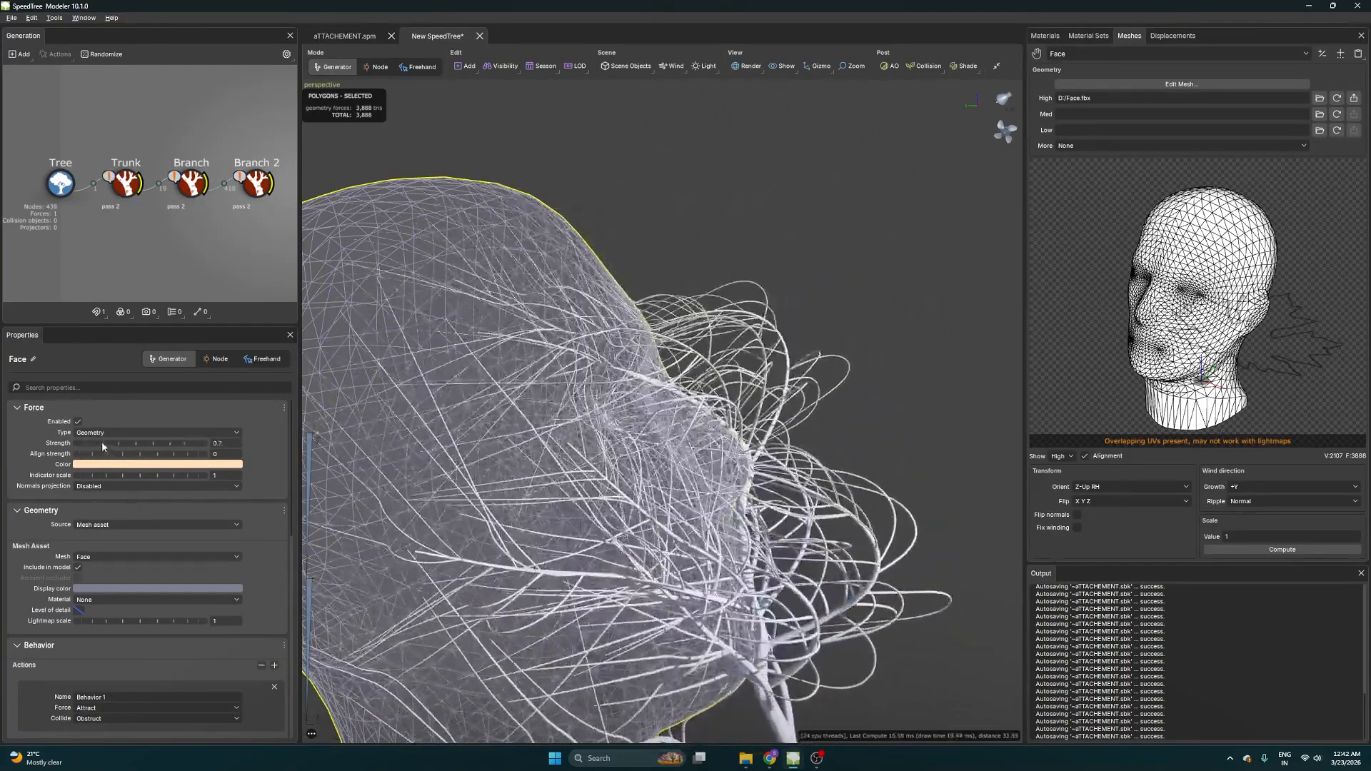
pyautogui.doubleClick(171, 440)
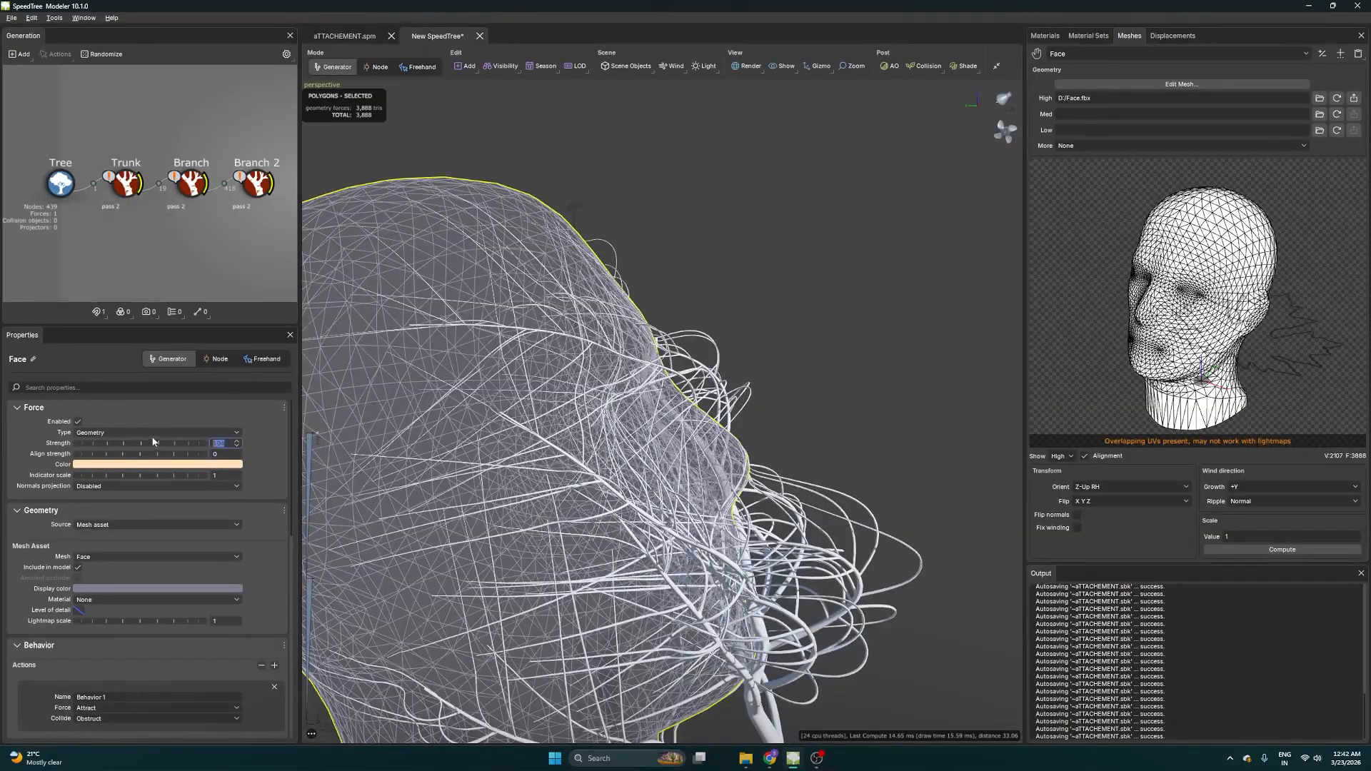
pyautogui.write('0.5')
pyautogui.press('Return')
# Raise the Face geometry force's strength to about 1.44 and check the attachment from both sides
pyautogui.scroll(-5, 553, 479)
pyautogui.moveTo(553, 479); pyautogui.dragTo(487, 500)
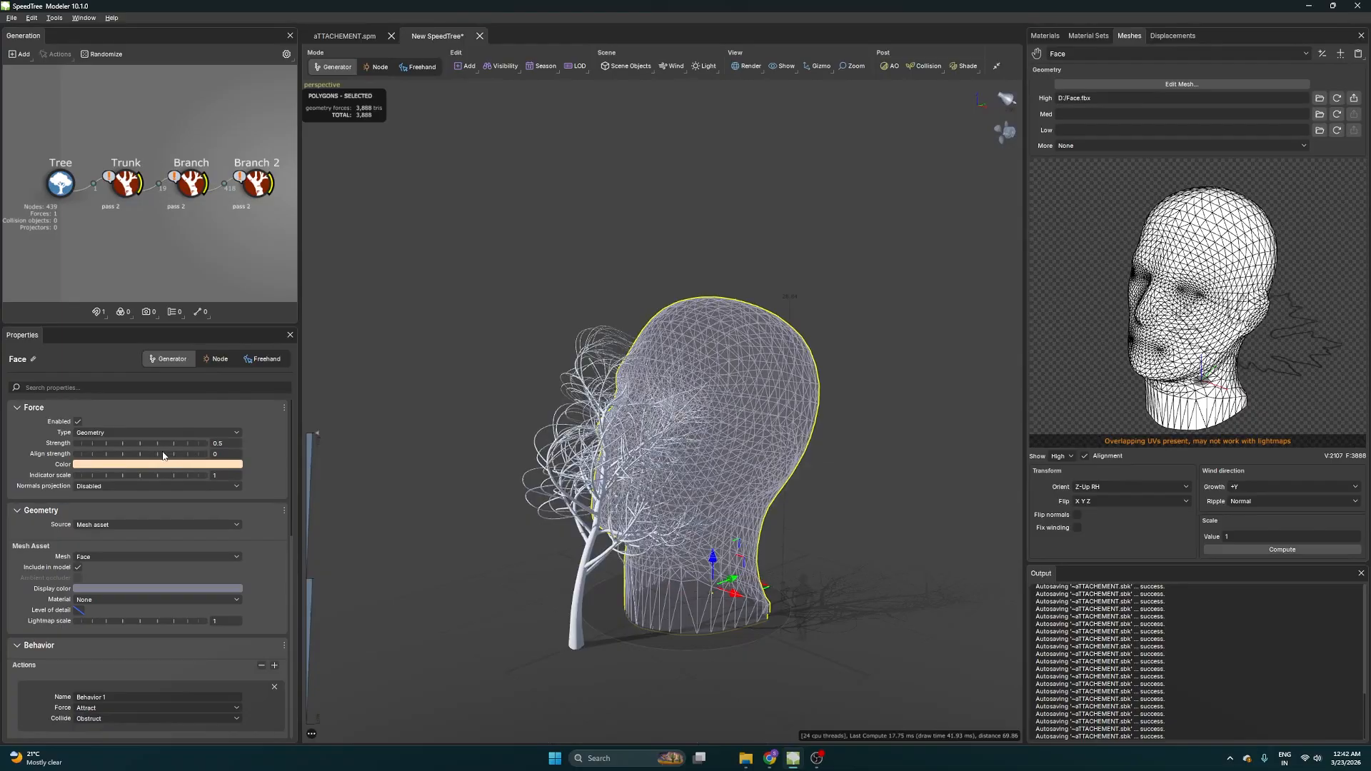
pyautogui.moveTo(153, 447); pyautogui.dragTo(205, 436)
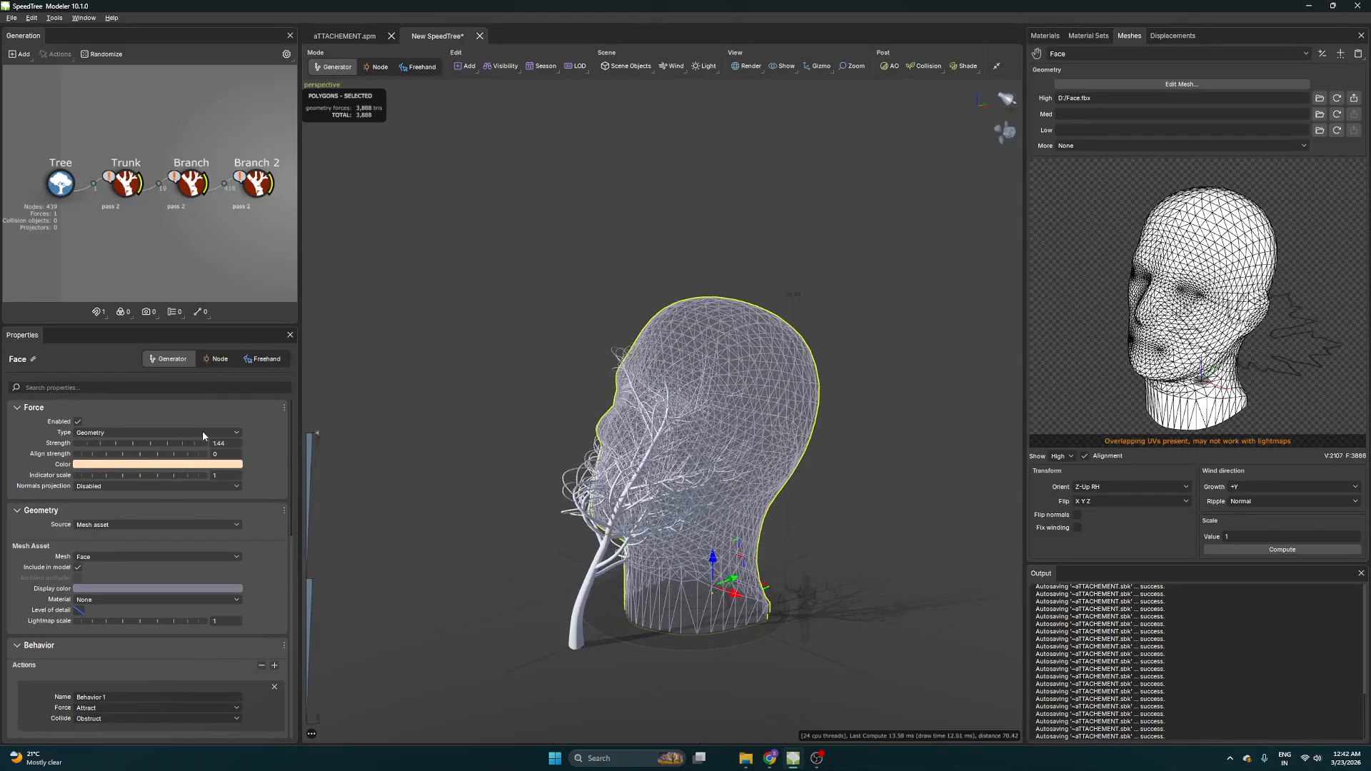
pyautogui.moveTo(457, 418); pyautogui.dragTo(591, 411)
pyautogui.scroll(4, 599, 407)
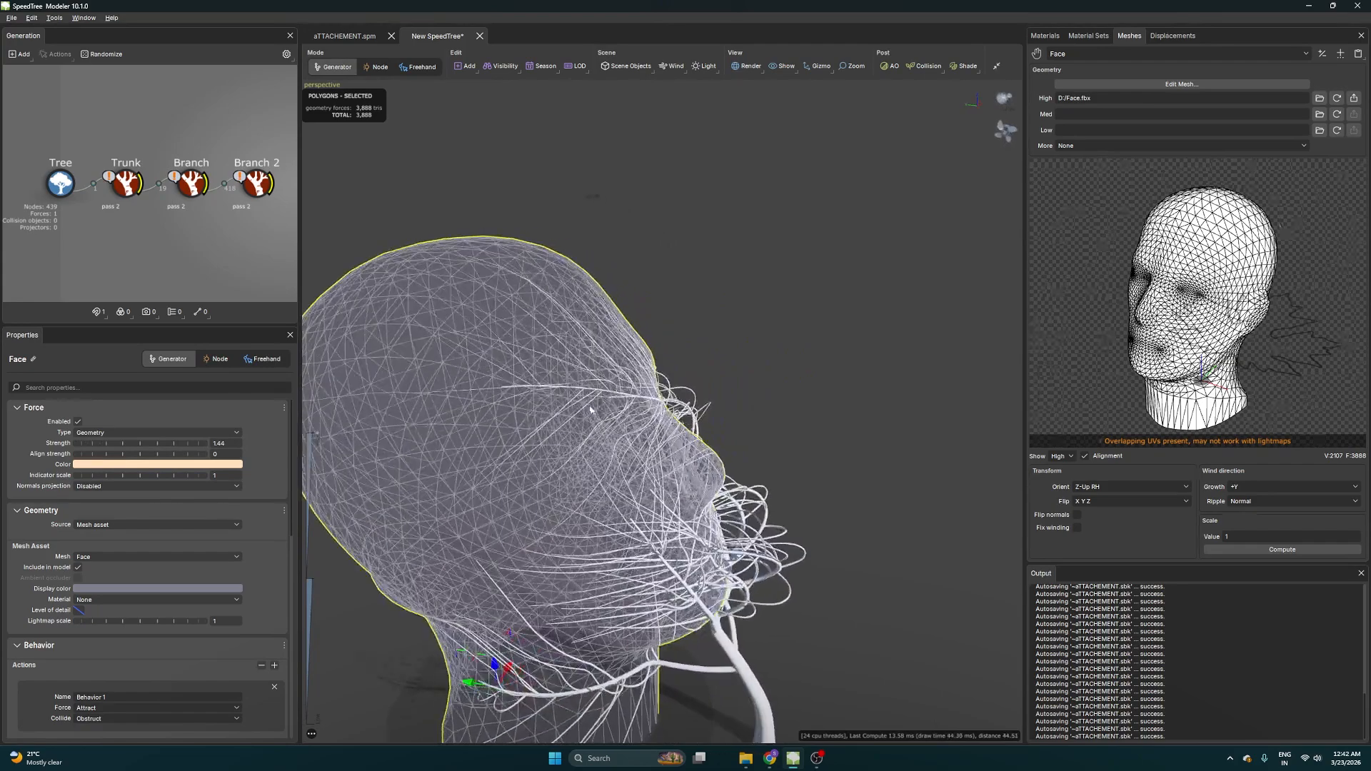
pyautogui.scroll(5, 592, 410)
# Raise the Branch 2 generator's number to 26
pyautogui.click(257, 184)
pyautogui.scroll(-6, 556, 355)
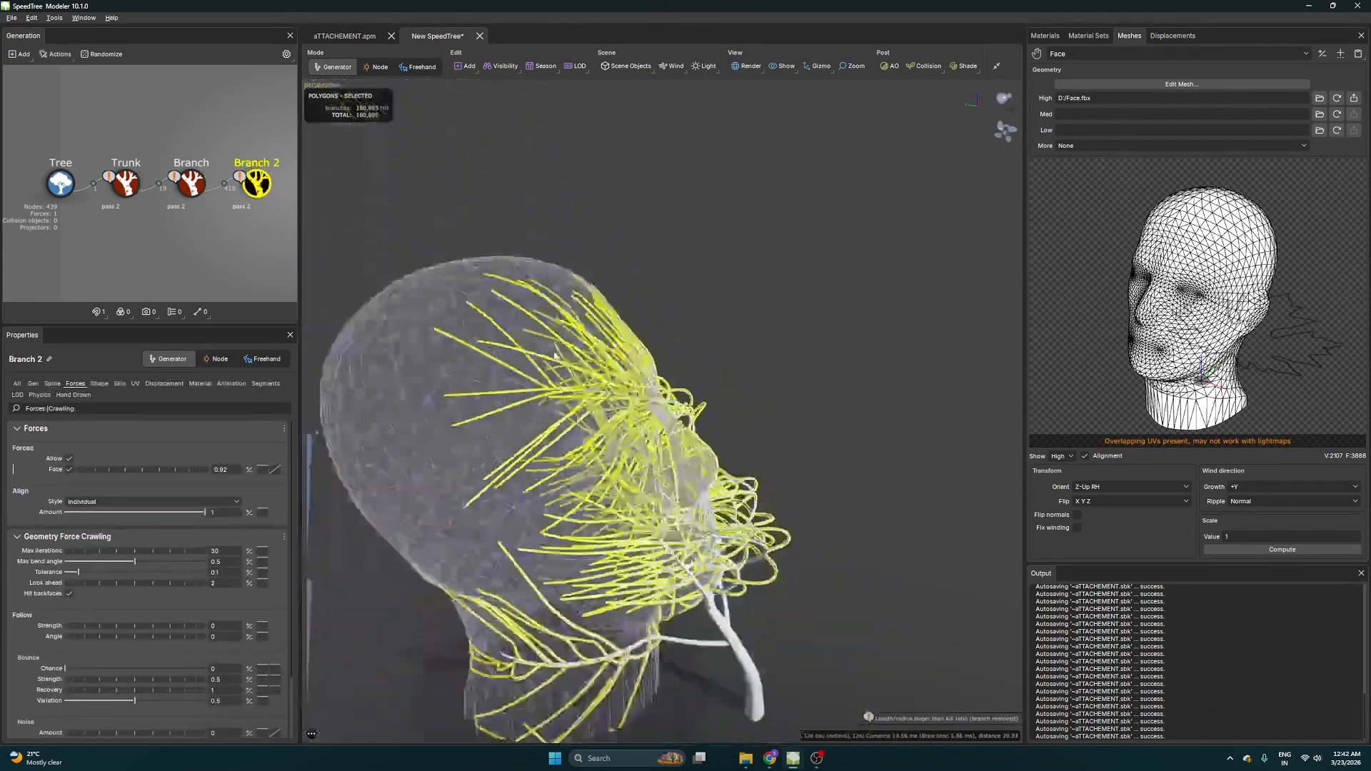
pyautogui.scroll(-4, 555, 356)
pyautogui.moveTo(556, 356); pyautogui.dragTo(801, 460)
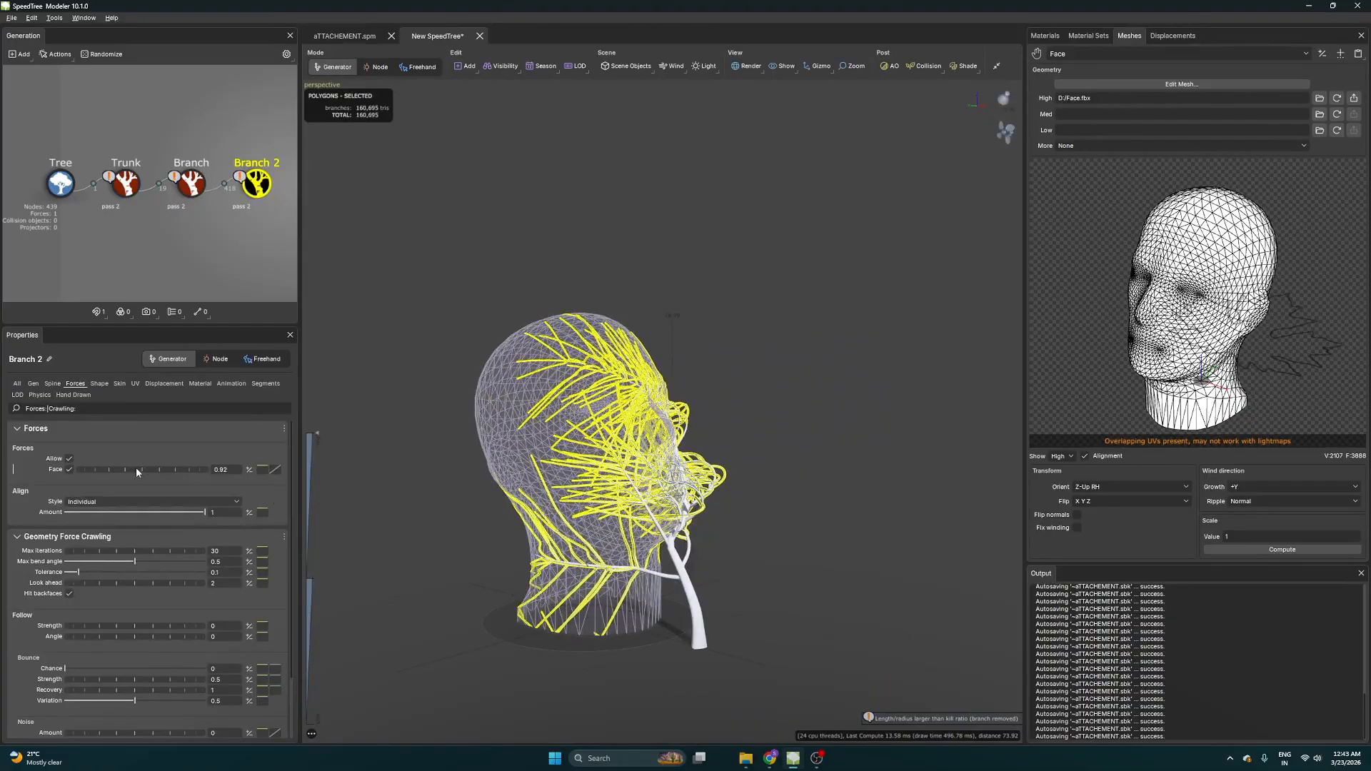
pyautogui.click(33, 384)
pyautogui.moveTo(79, 474); pyautogui.dragTo(127, 465)
# Lengthen the Branch 2 branches across the head using the generator's viewport handle
pyautogui.click(640, 379)
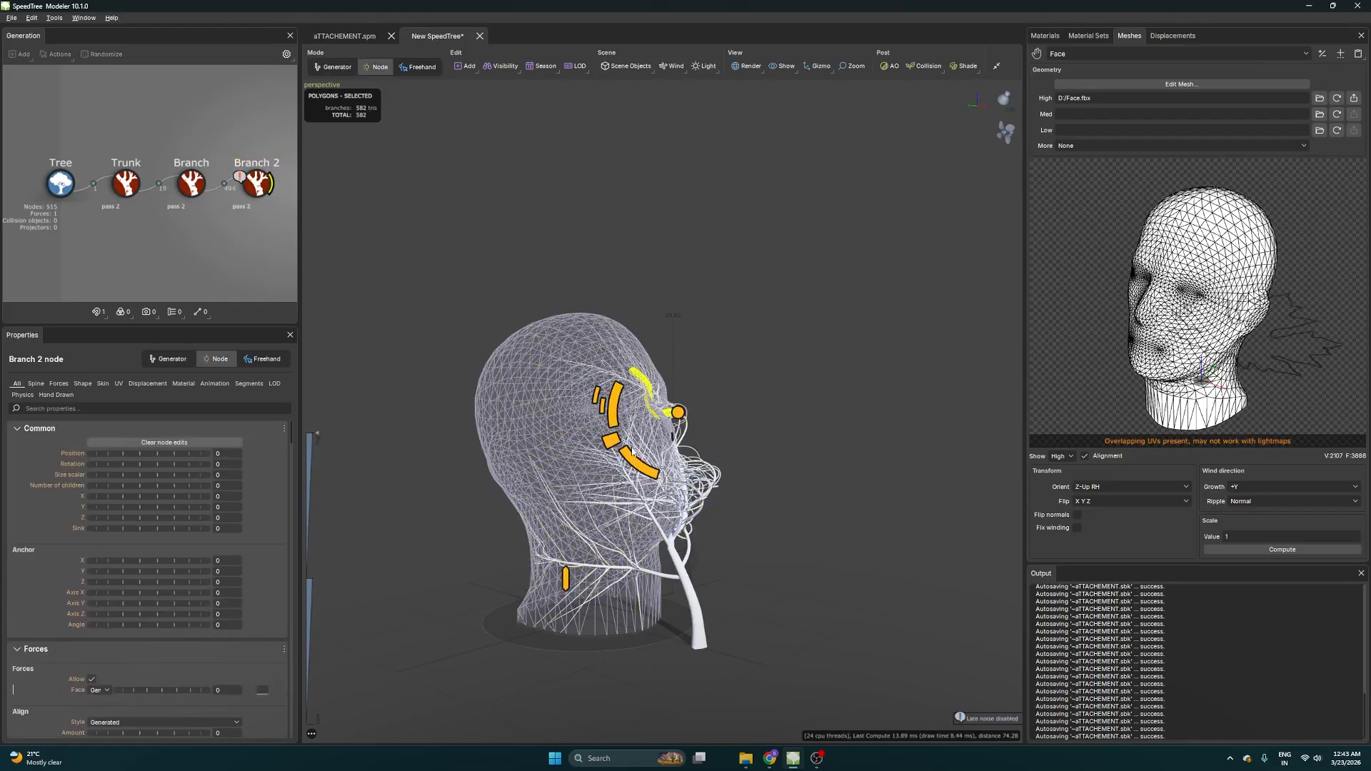
pyautogui.moveTo(743, 464); pyautogui.dragTo(714, 488)
pyautogui.scroll(5, 714, 487)
pyautogui.click(170, 359)
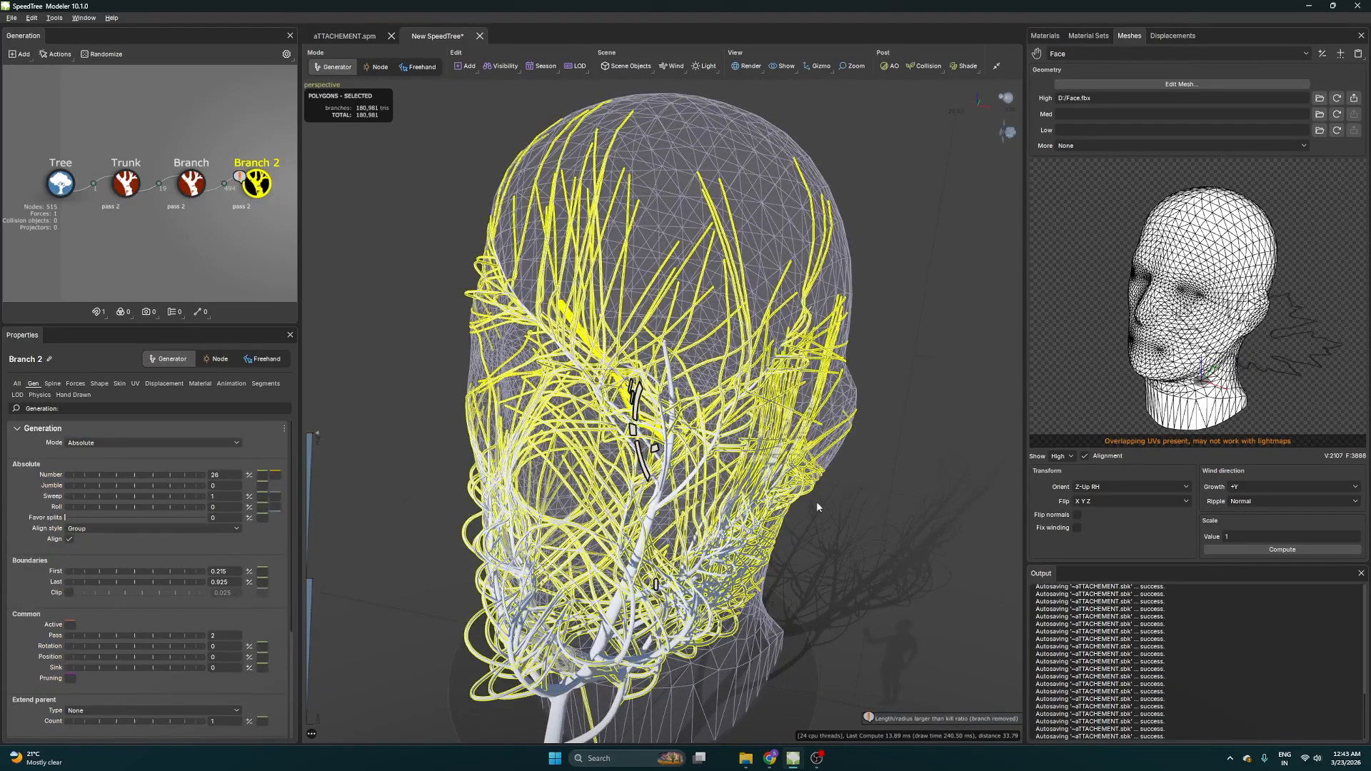
pyautogui.moveTo(818, 507); pyautogui.dragTo(936, 539)
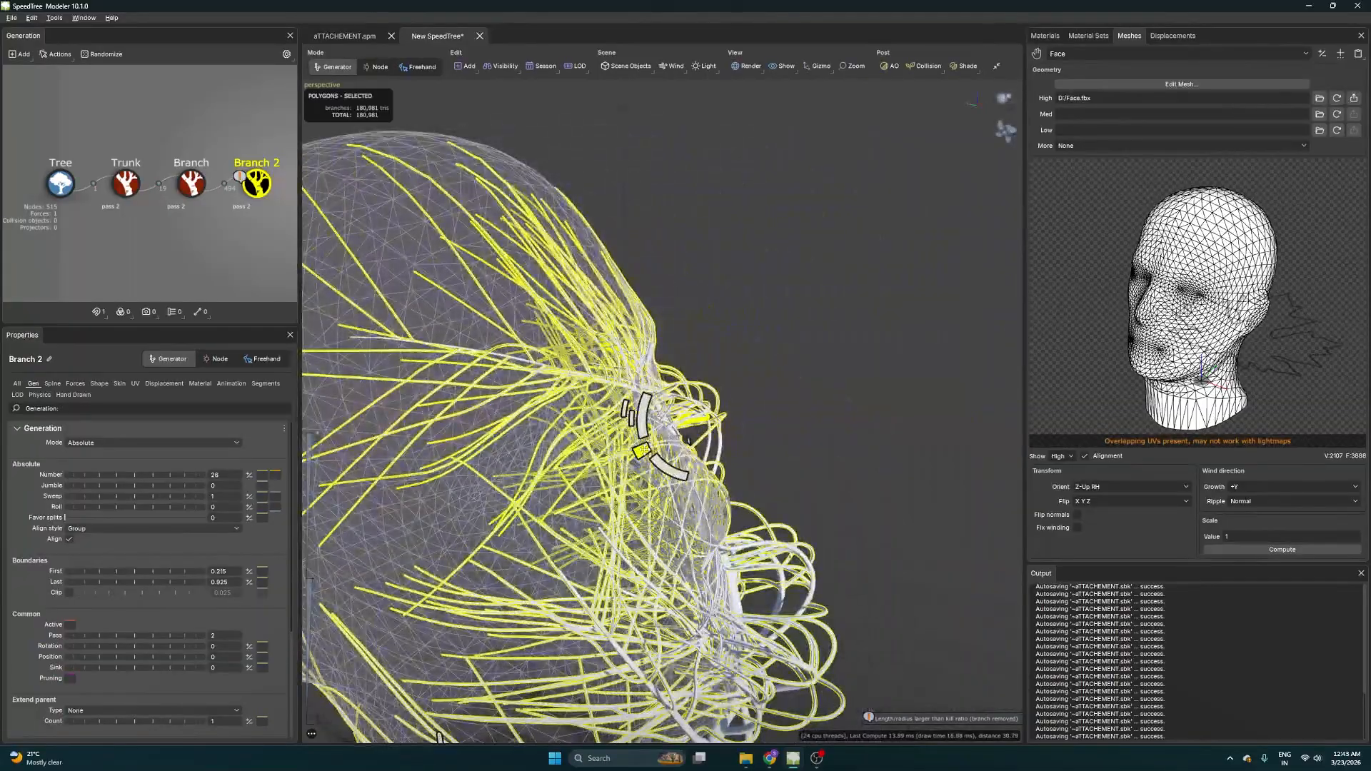
pyautogui.moveTo(641, 451); pyautogui.dragTo(692, 323)
pyautogui.scroll(-4, 625, 461)
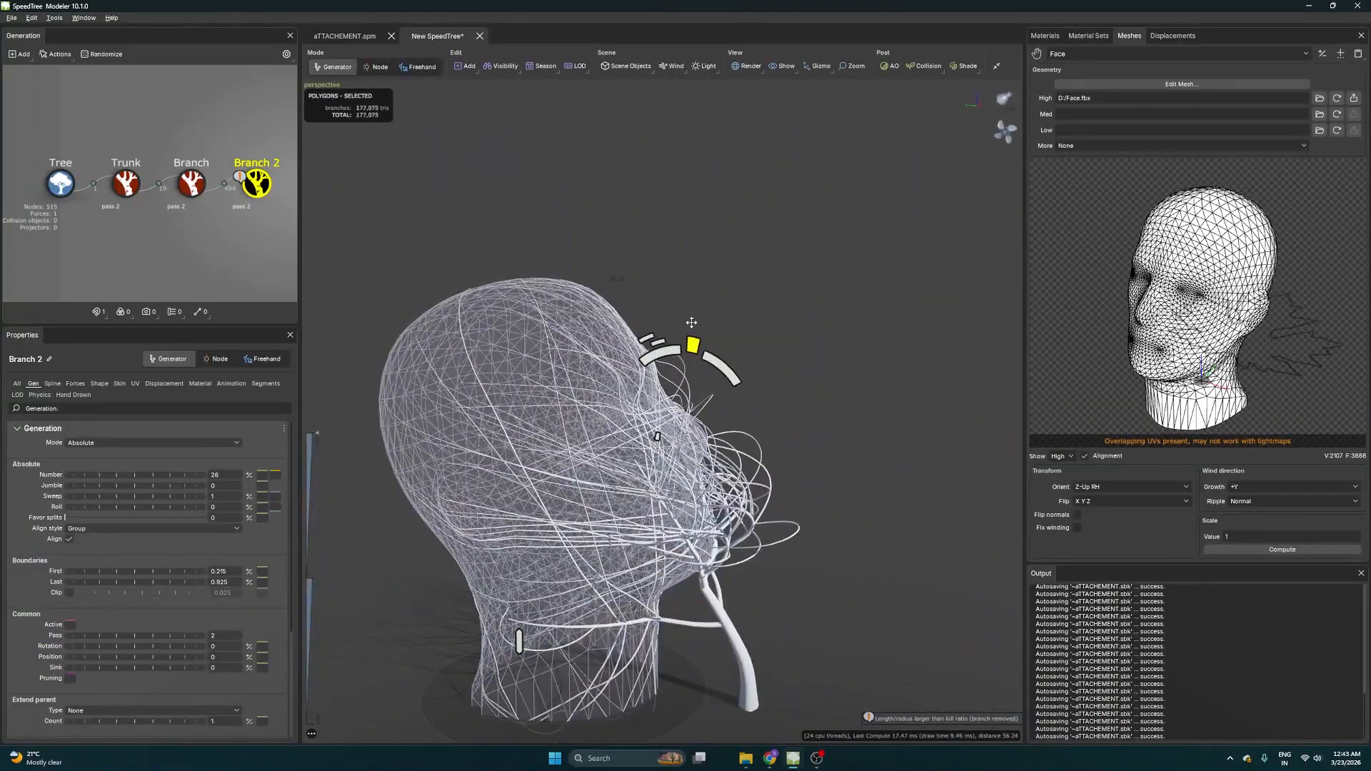
pyautogui.click(683, 386)
pyautogui.moveTo(736, 363); pyautogui.dragTo(618, 371)
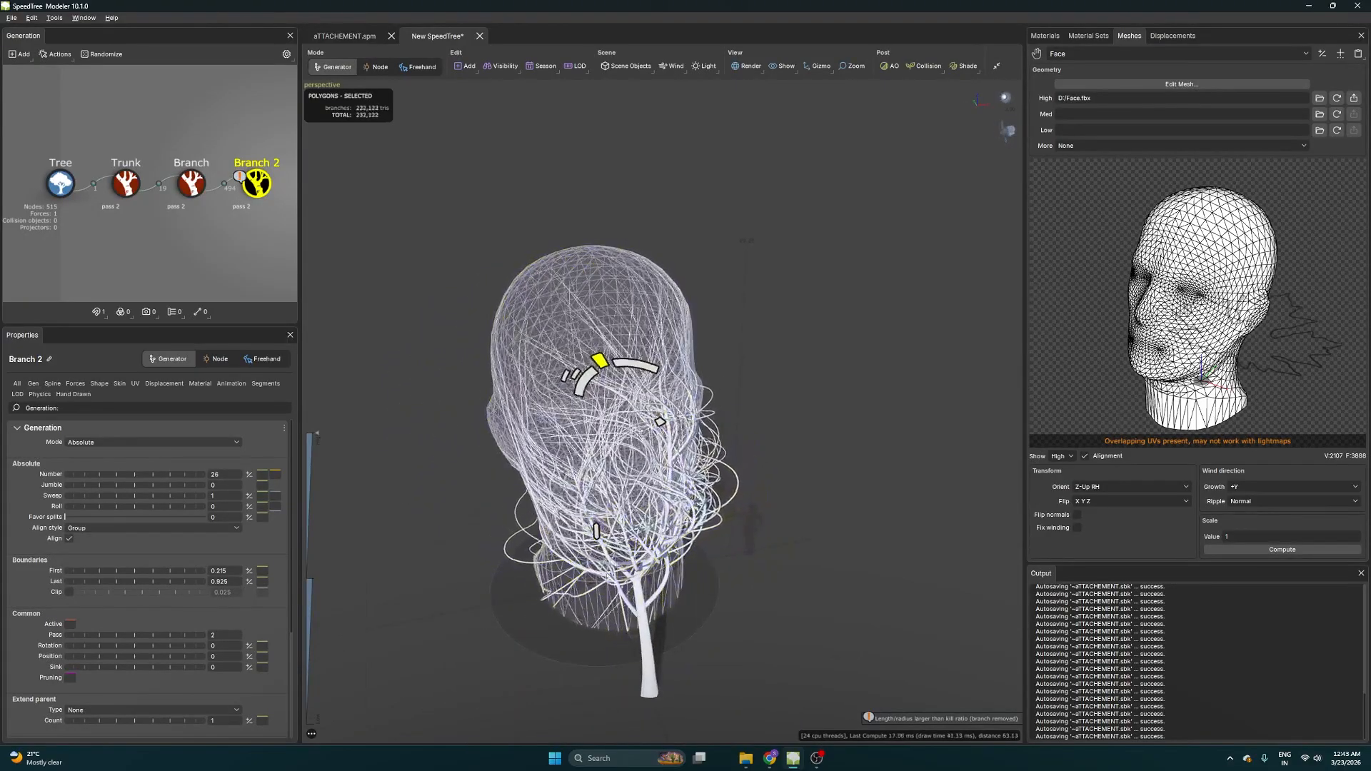
pyautogui.moveTo(591, 373); pyautogui.dragTo(598, 363)
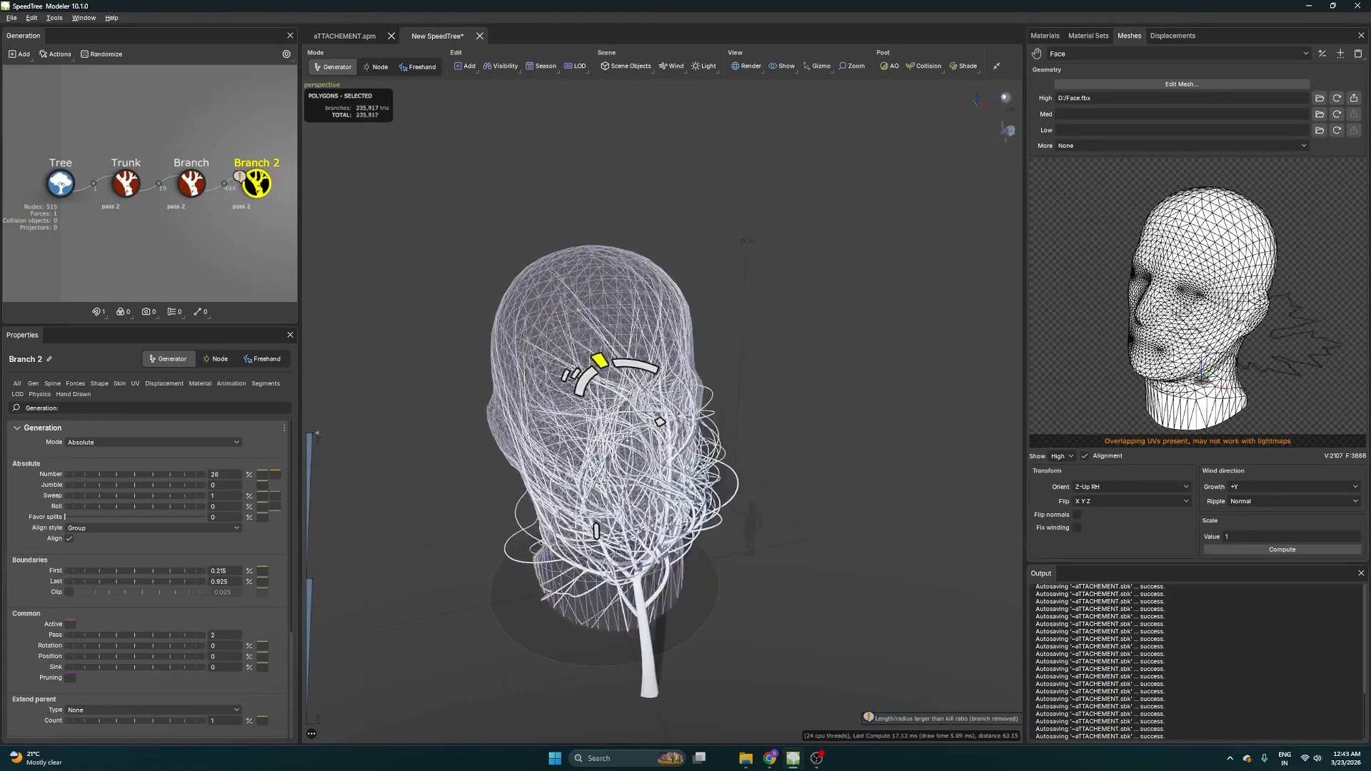
# Move the trunk's base closer to the neck of the head mesh
pyautogui.moveTo(627, 437); pyautogui.dragTo(885, 439)
pyautogui.click(859, 439)
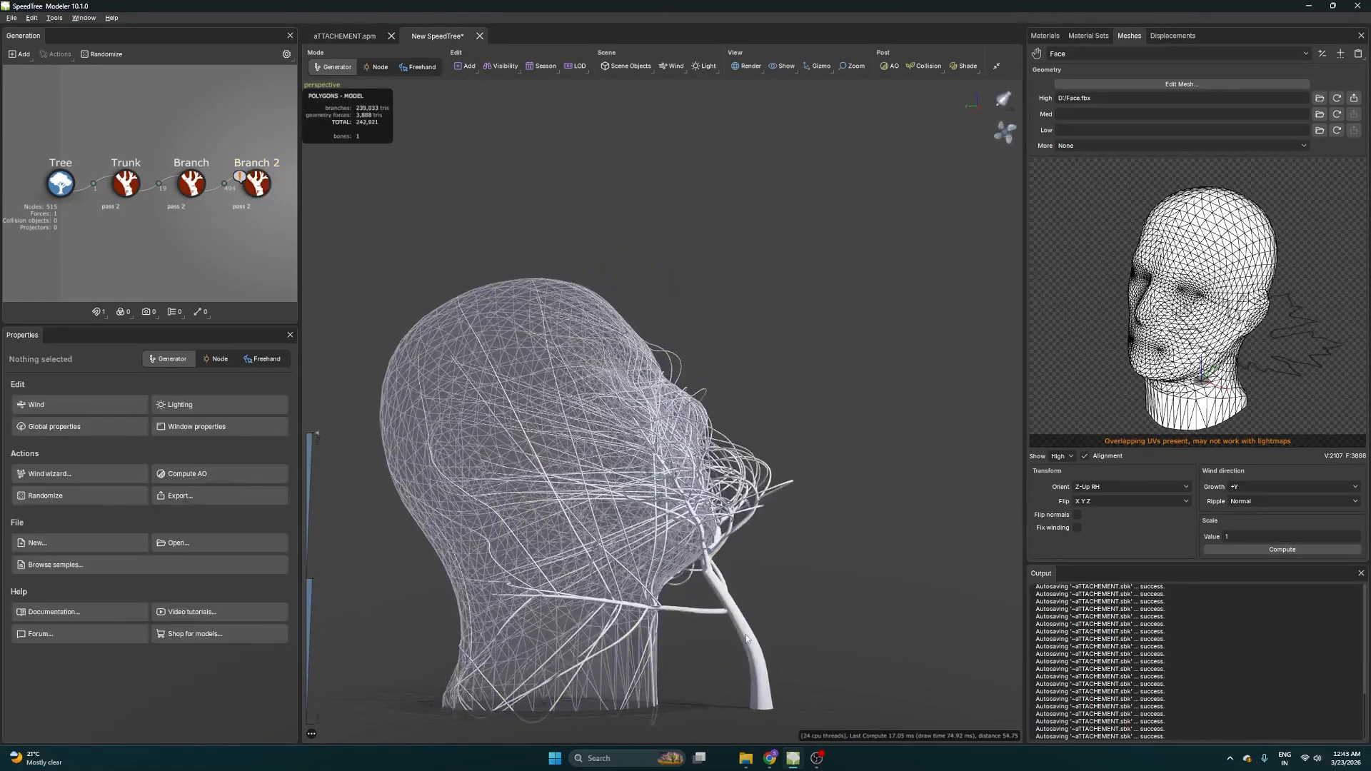
pyautogui.click(747, 638)
pyautogui.moveTo(731, 709); pyautogui.dragTo(615, 688)
pyautogui.moveTo(816, 643); pyautogui.dragTo(764, 521)
# Adjust the Branch 2 generator's start angle to about 0.425
pyautogui.click(769, 480)
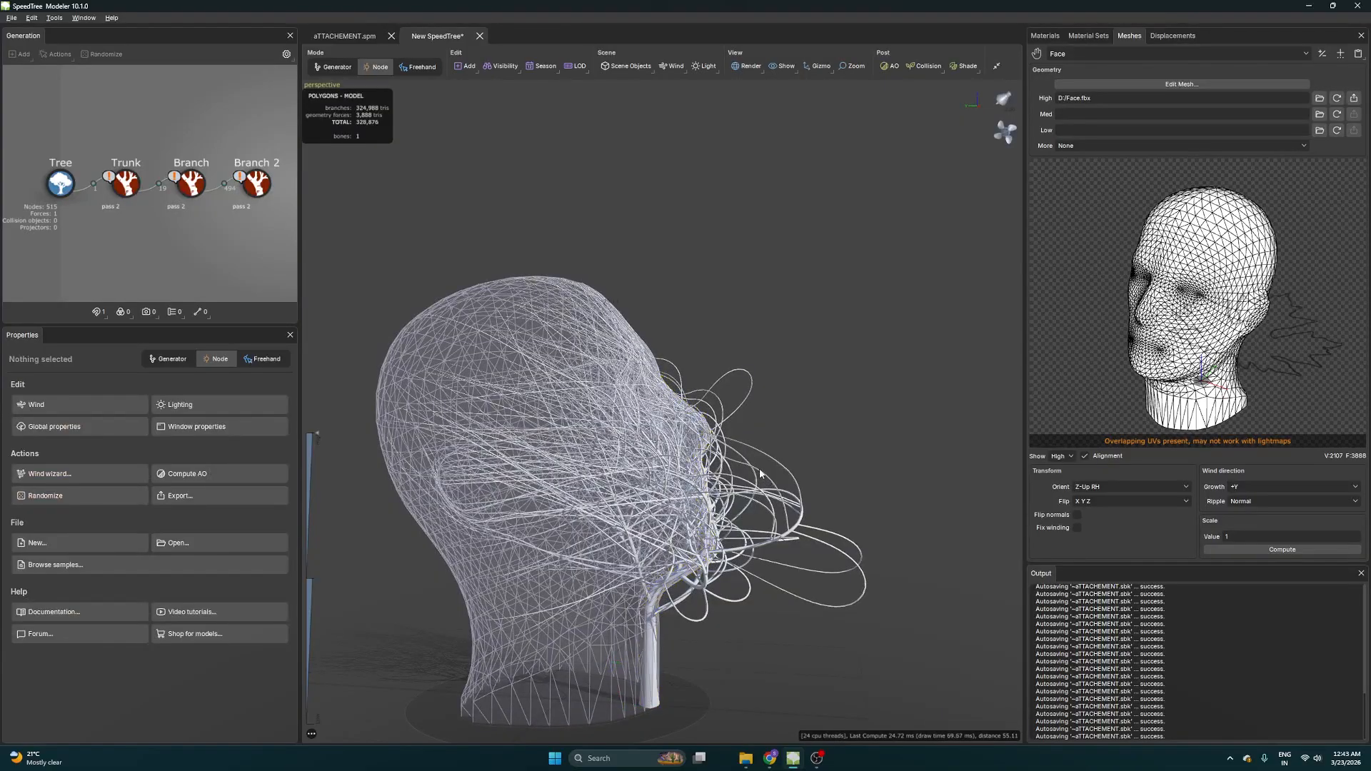
pyautogui.click(751, 469)
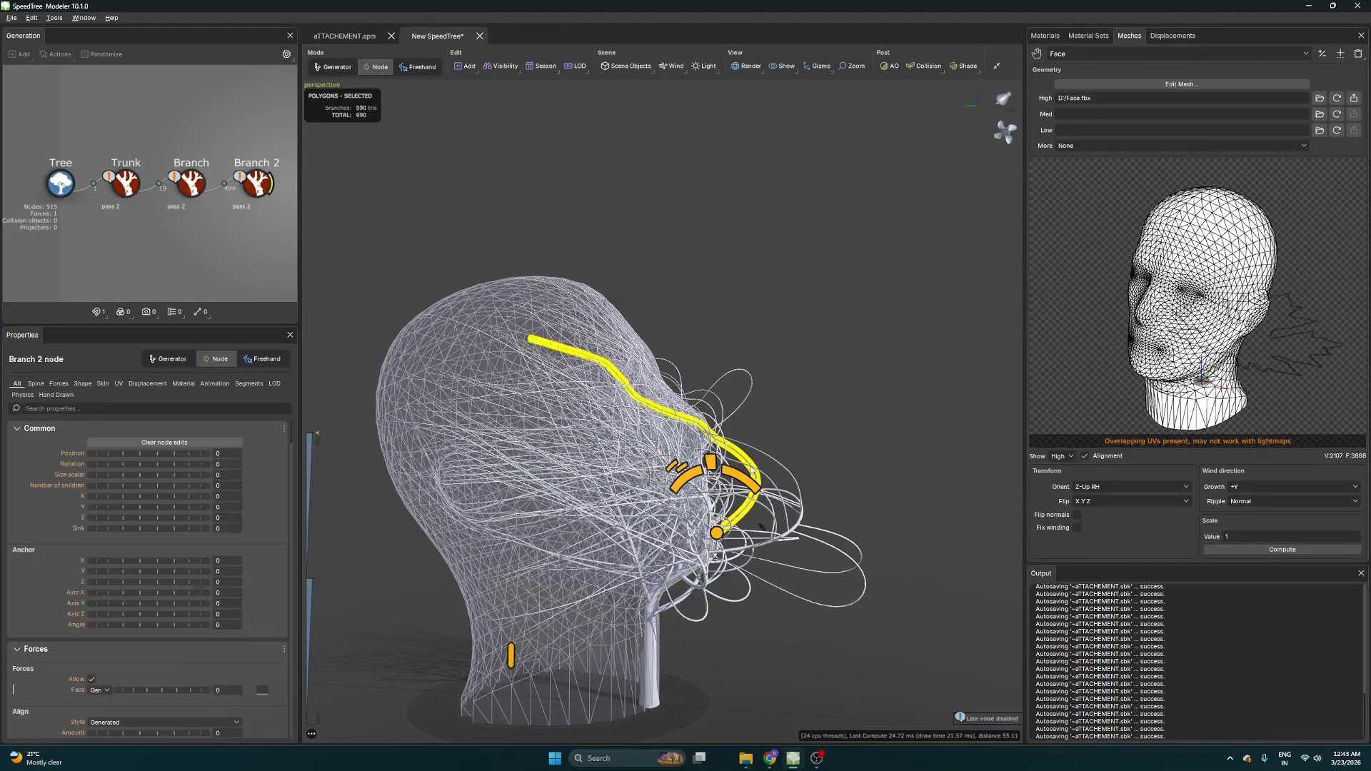
pyautogui.click(161, 358)
pyautogui.moveTo(732, 472); pyautogui.dragTo(754, 493)
pyautogui.moveTo(907, 442); pyautogui.dragTo(754, 537)
pyautogui.click(829, 474)
pyautogui.scroll(5, 631, 483)
pyautogui.scroll(-6, 621, 436)
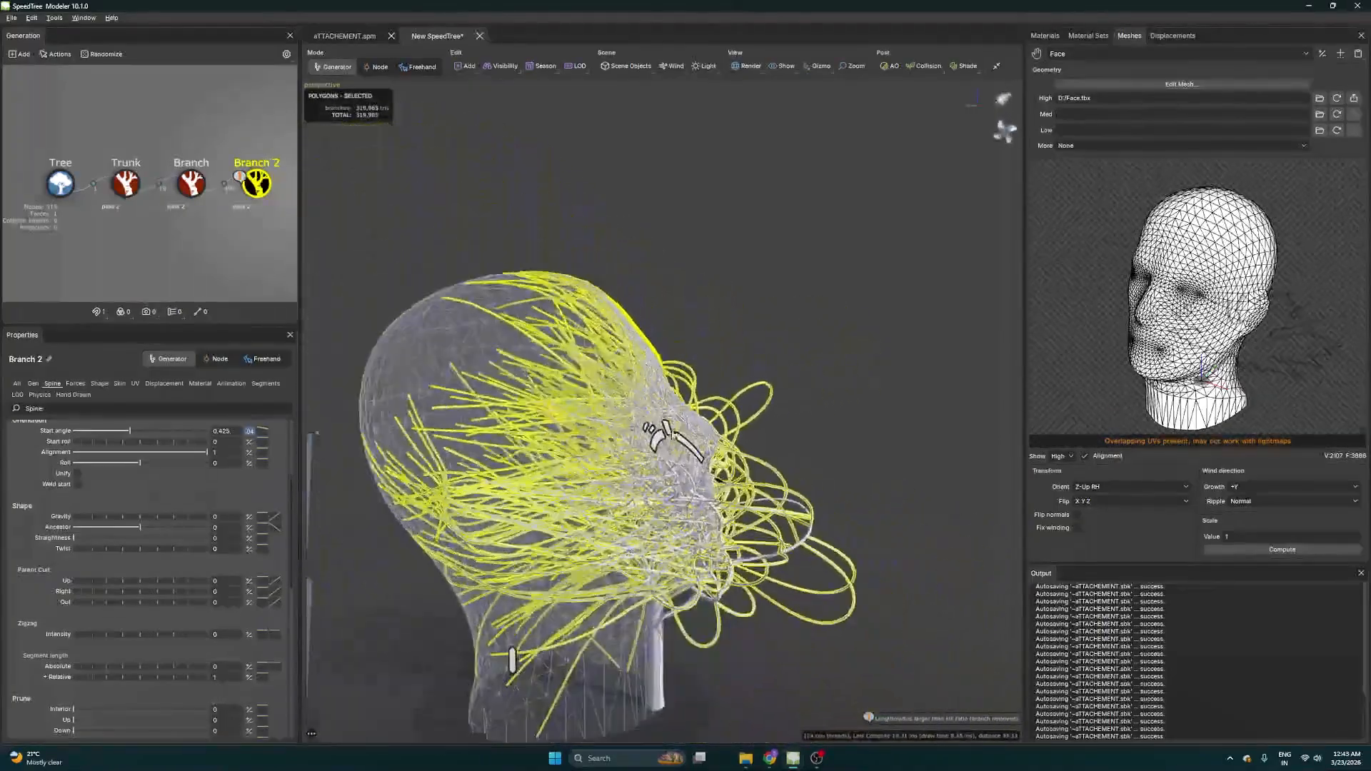
# Raise the Face force strength on the Branch 2 generator to 8.12
pyautogui.scroll(6, 622, 435)
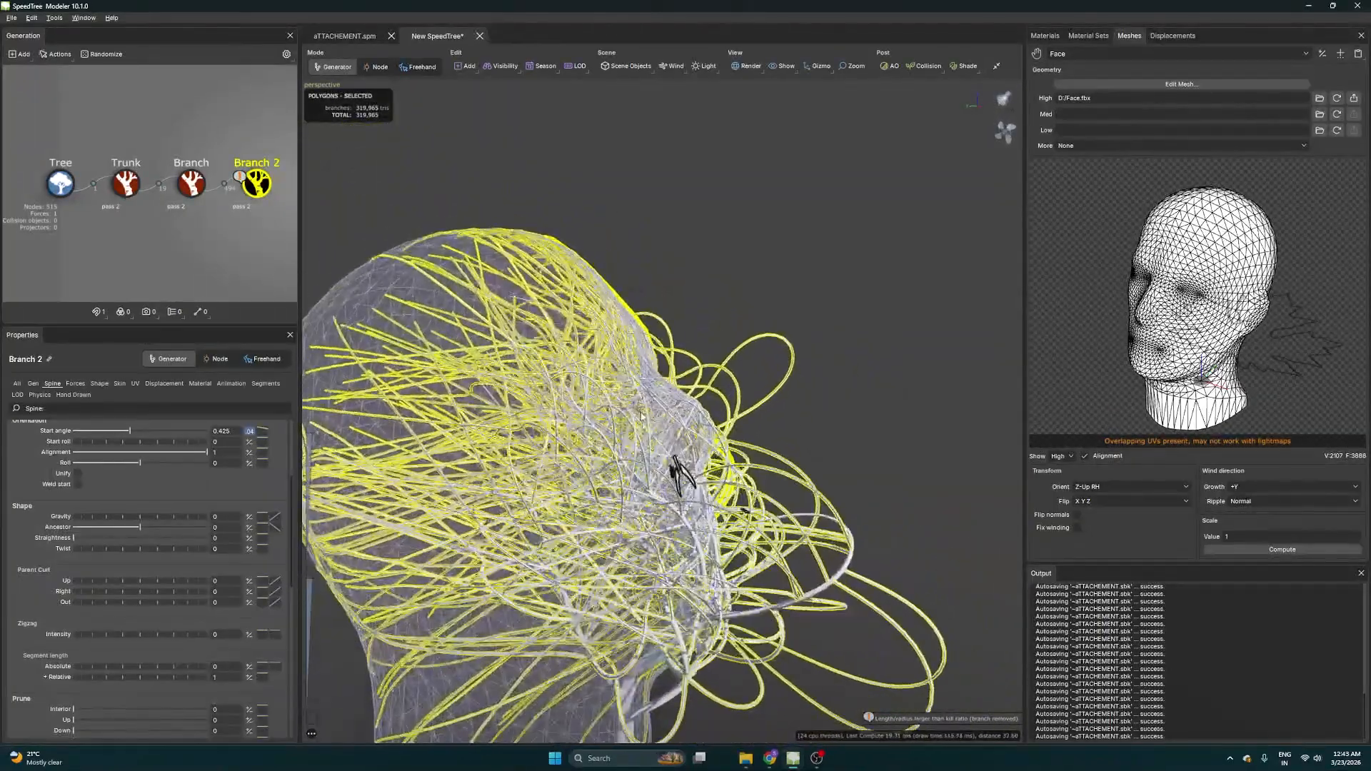
pyautogui.moveTo(678, 463); pyautogui.dragTo(609, 330)
pyautogui.hotkey('ctrl', 'z')
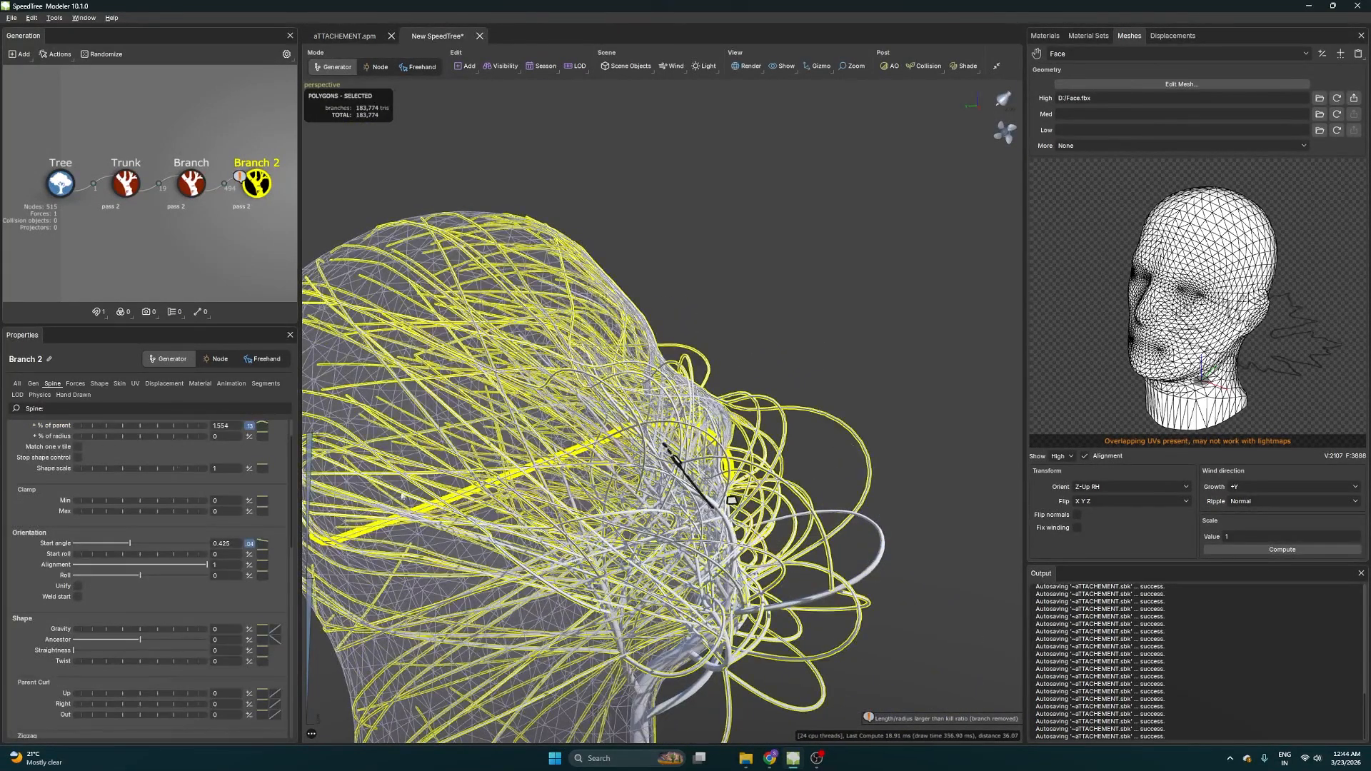
pyautogui.click(75, 384)
pyautogui.moveTo(96, 469); pyautogui.dragTo(573, 437)
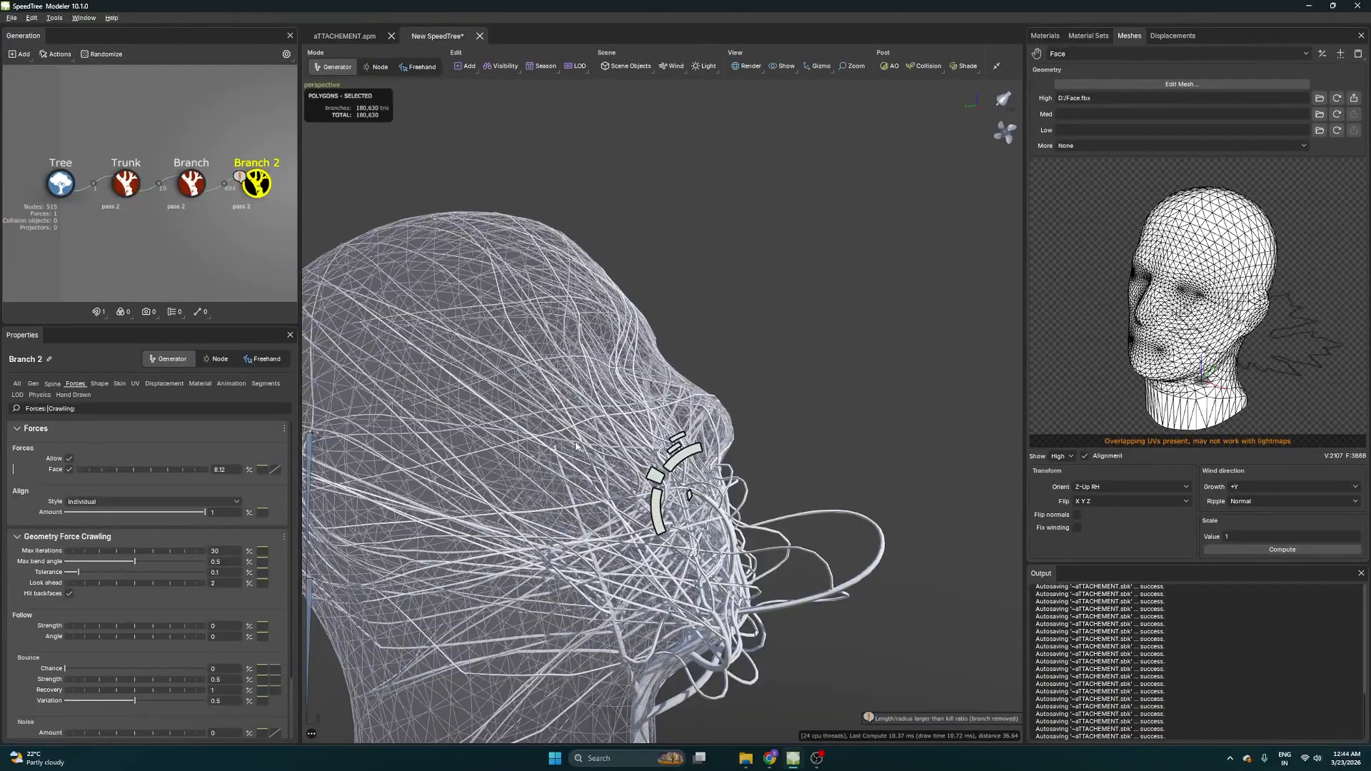
# Set the Branch 2 generator's segment length to 20 absolute and 1.8 relative
pyautogui.scroll(3, 576, 447)
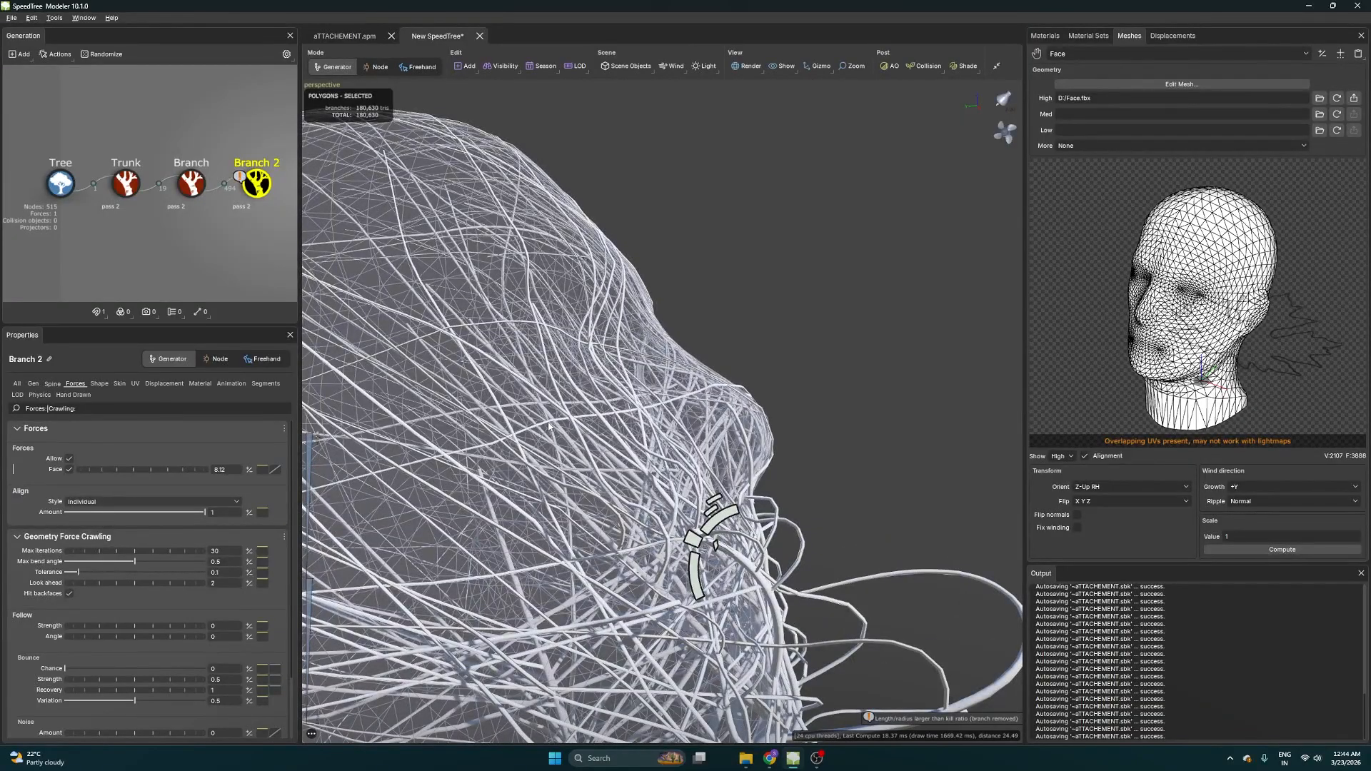
pyautogui.click(548, 425)
pyautogui.scroll(3, 548, 425)
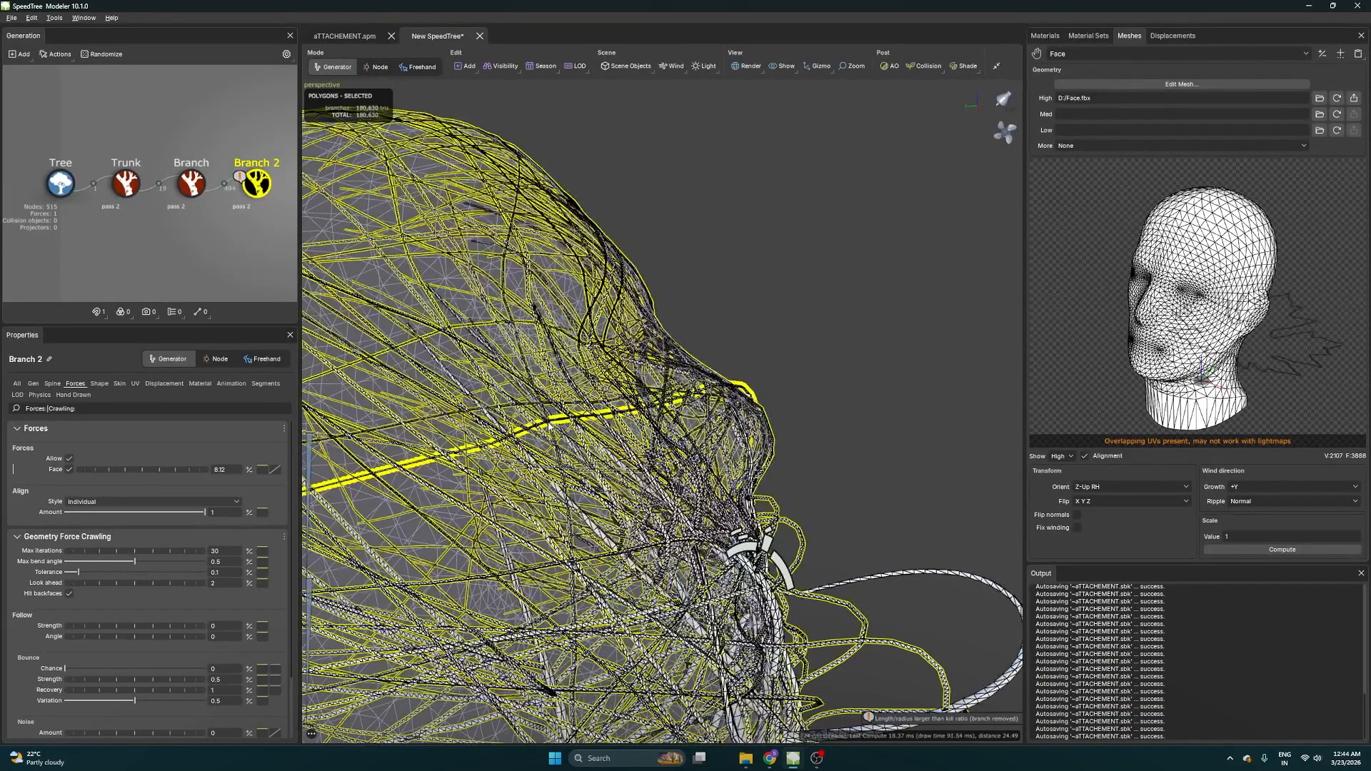
pyautogui.scroll(5, 548, 426)
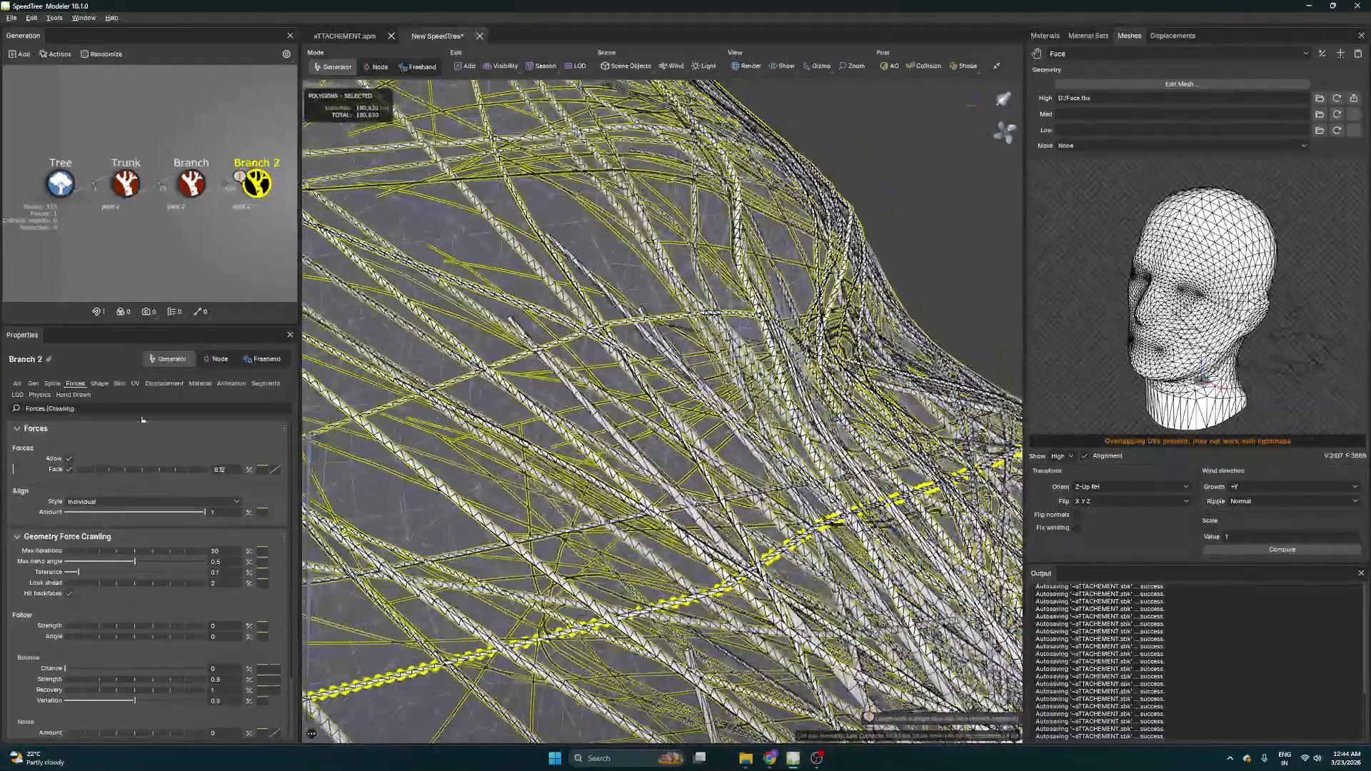
pyautogui.click(33, 384)
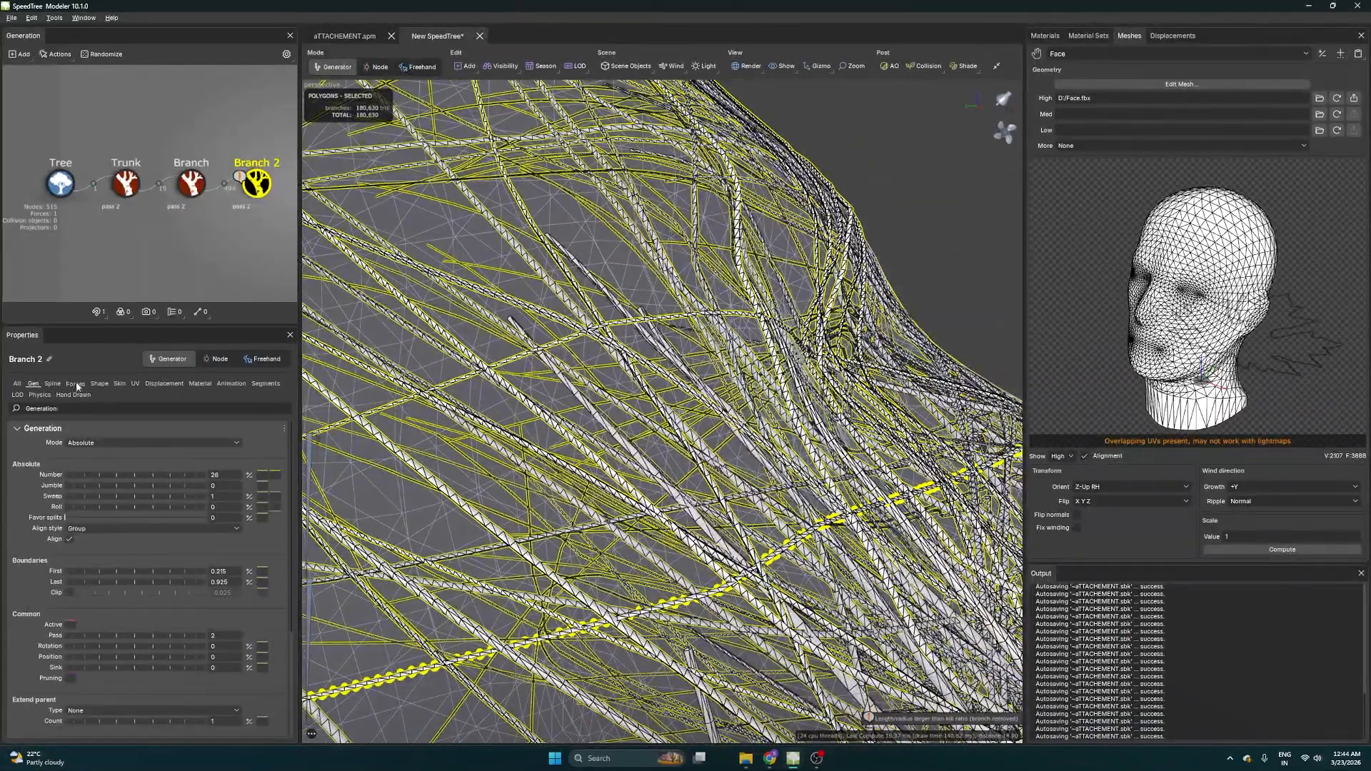
pyautogui.click(264, 383)
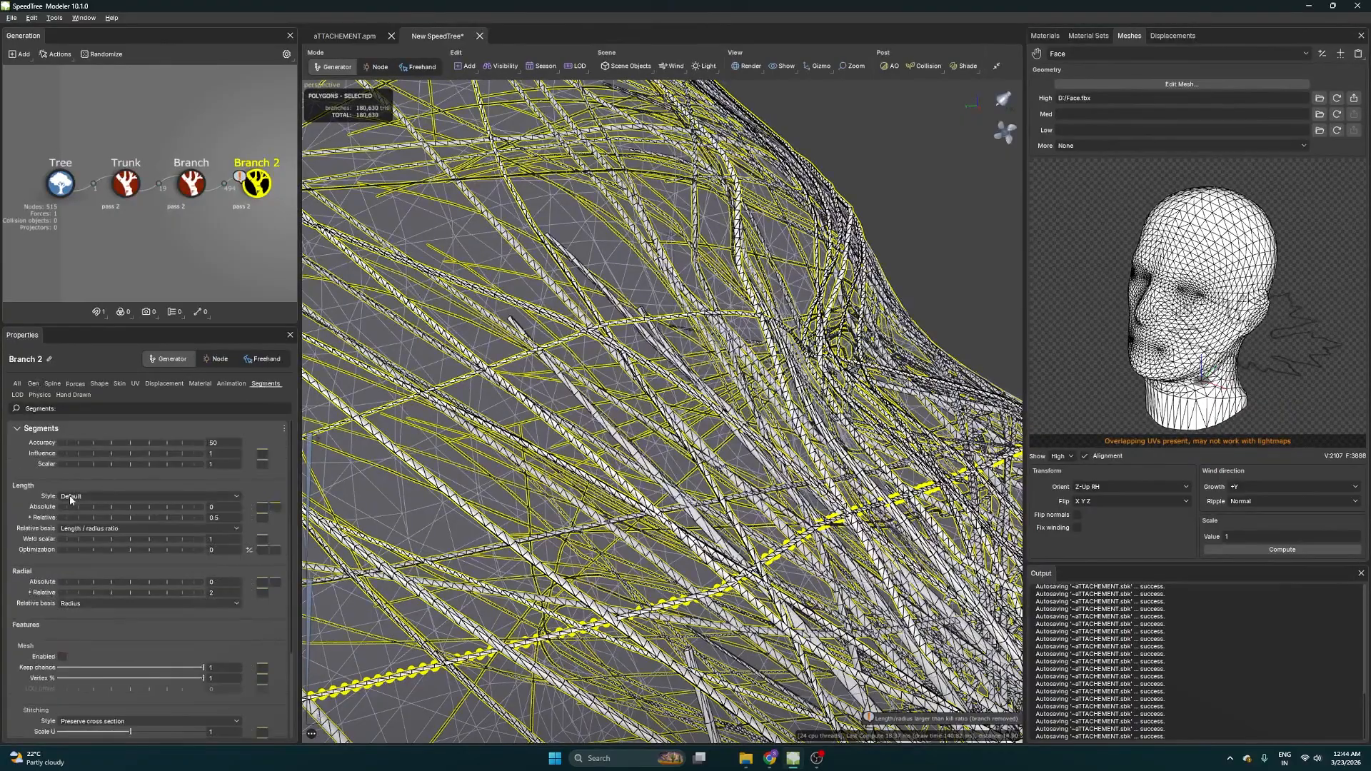
pyautogui.moveTo(70, 505); pyautogui.dragTo(159, 522)
pyautogui.scroll(-10, 659, 478)
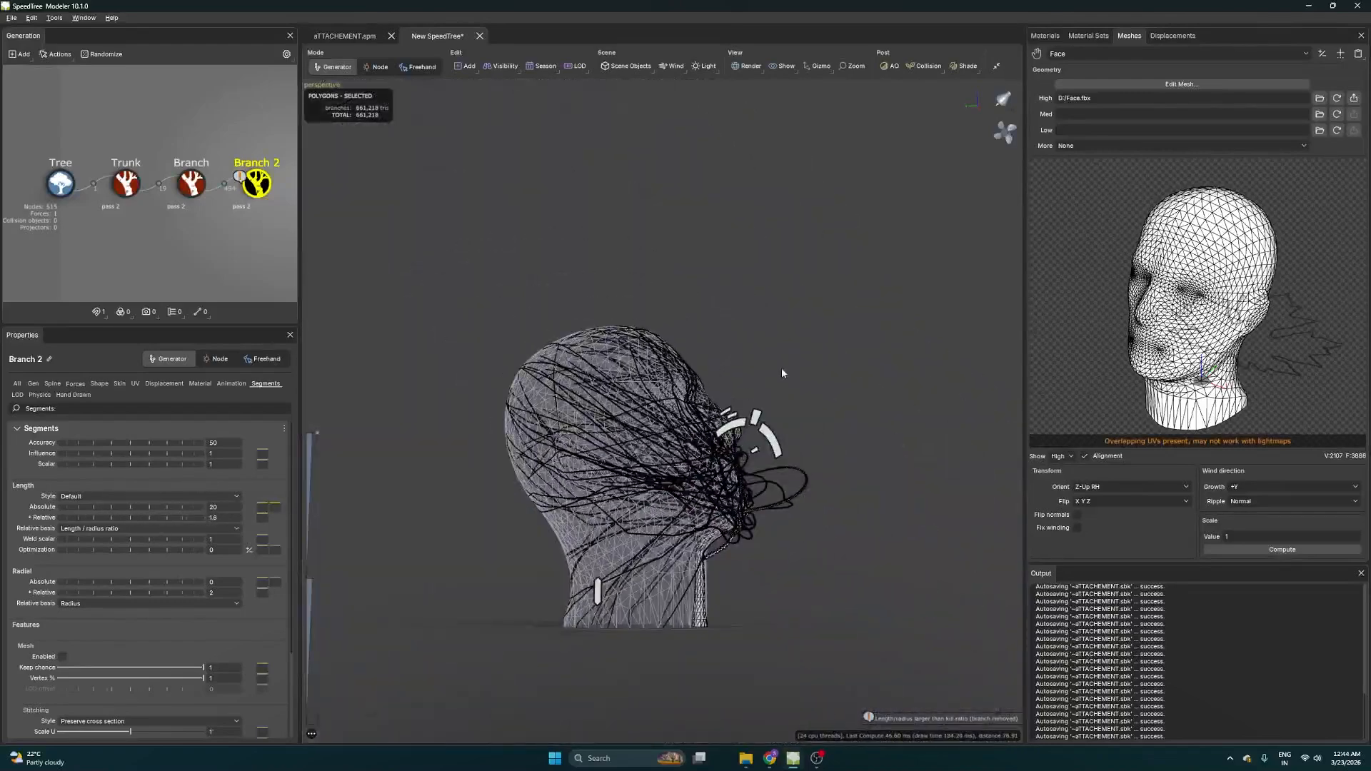
# Edit the single first-level branch looping out in front of the mouth as a node, changing its start angle to bring it closer to the head
pyautogui.click(782, 369)
pyautogui.moveTo(778, 450); pyautogui.dragTo(656, 482)
pyautogui.scroll(5, 729, 480)
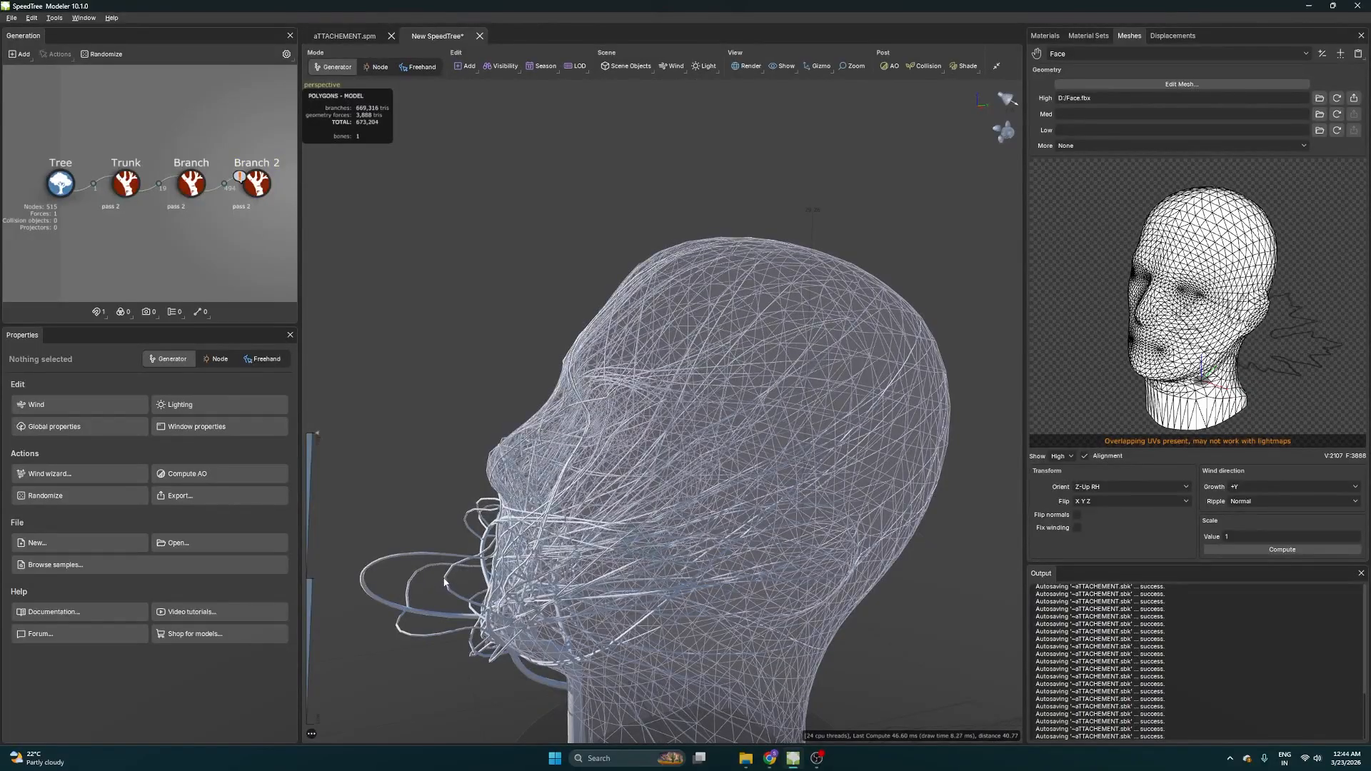
pyautogui.scroll(-4, 445, 584)
pyautogui.moveTo(456, 545); pyautogui.dragTo(819, 498)
pyautogui.click(829, 461)
pyautogui.click(816, 477)
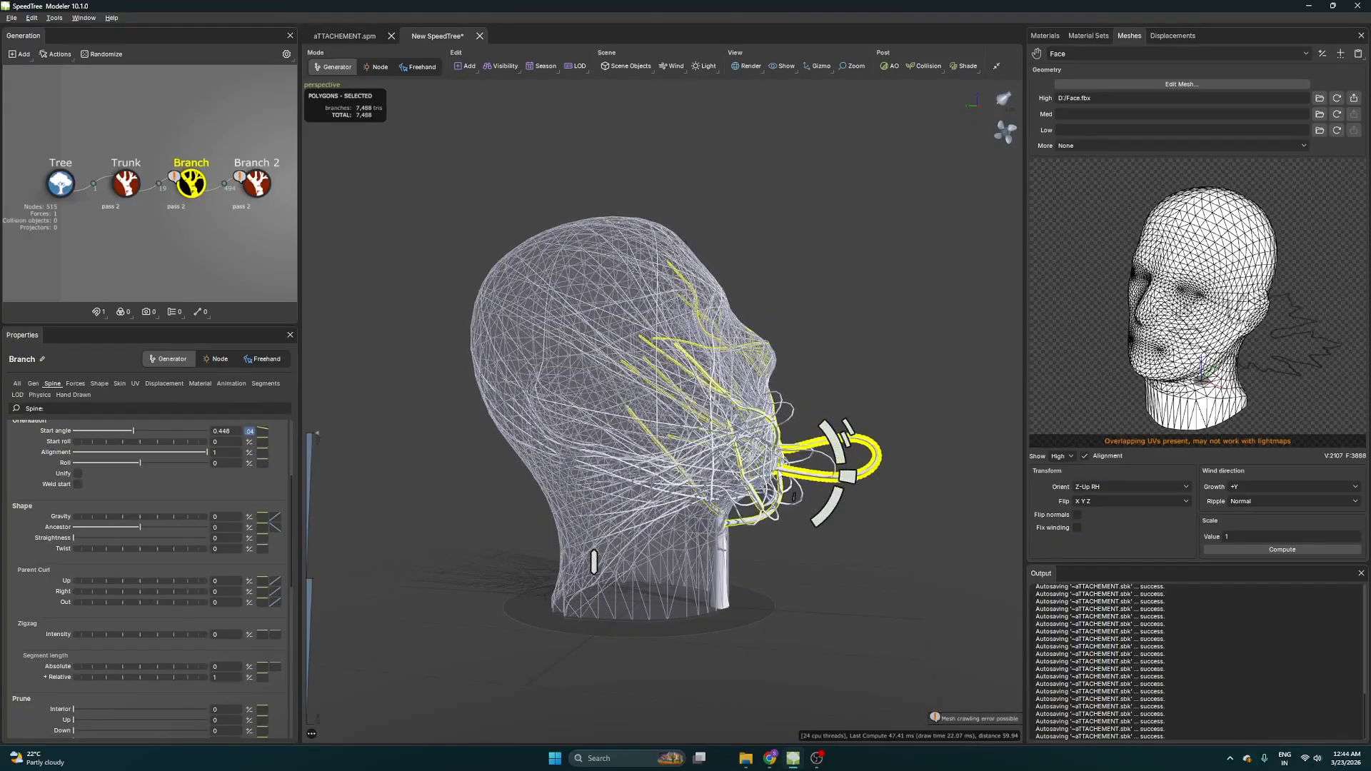
pyautogui.click(224, 363)
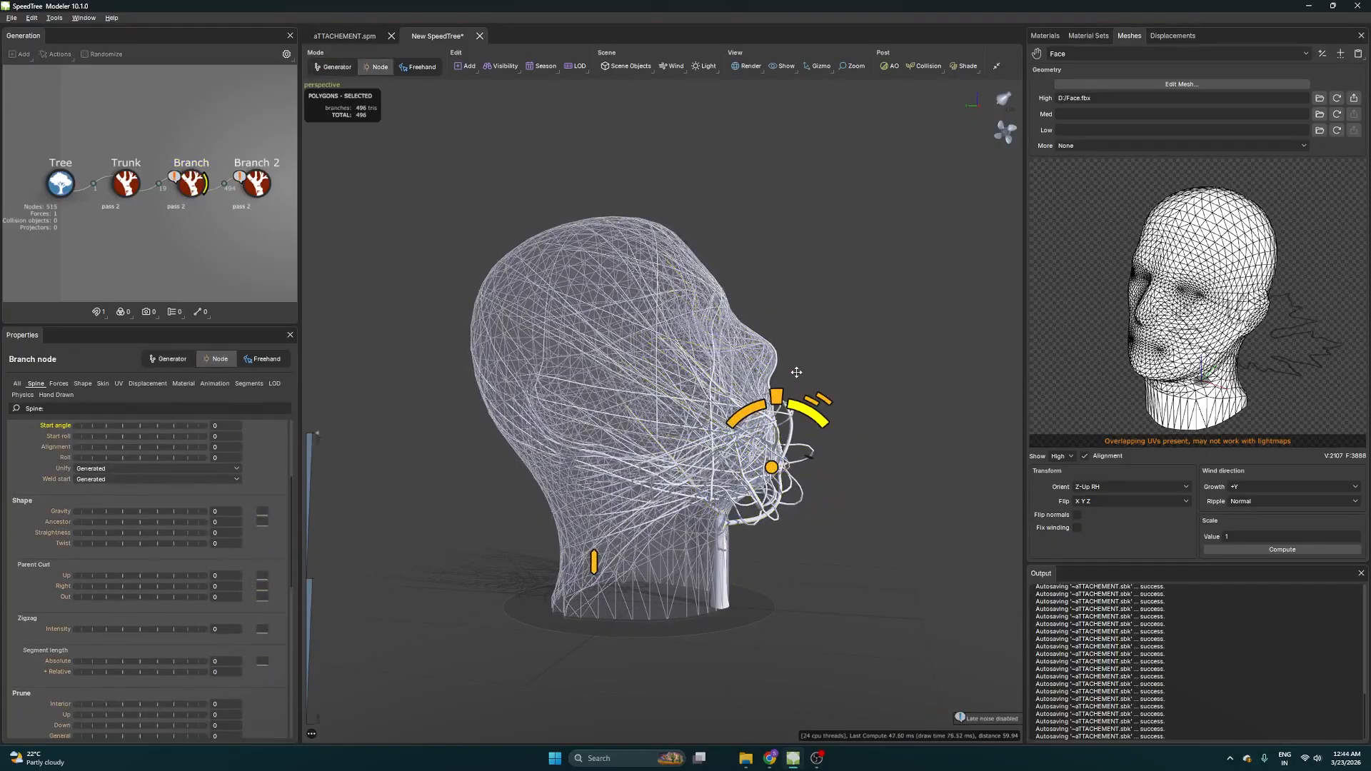
pyautogui.click(770, 617)
# Reshape the individual first-level branch node beneath the chin so its loops lie closer to the face
pyautogui.moveTo(769, 616); pyautogui.dragTo(636, 619)
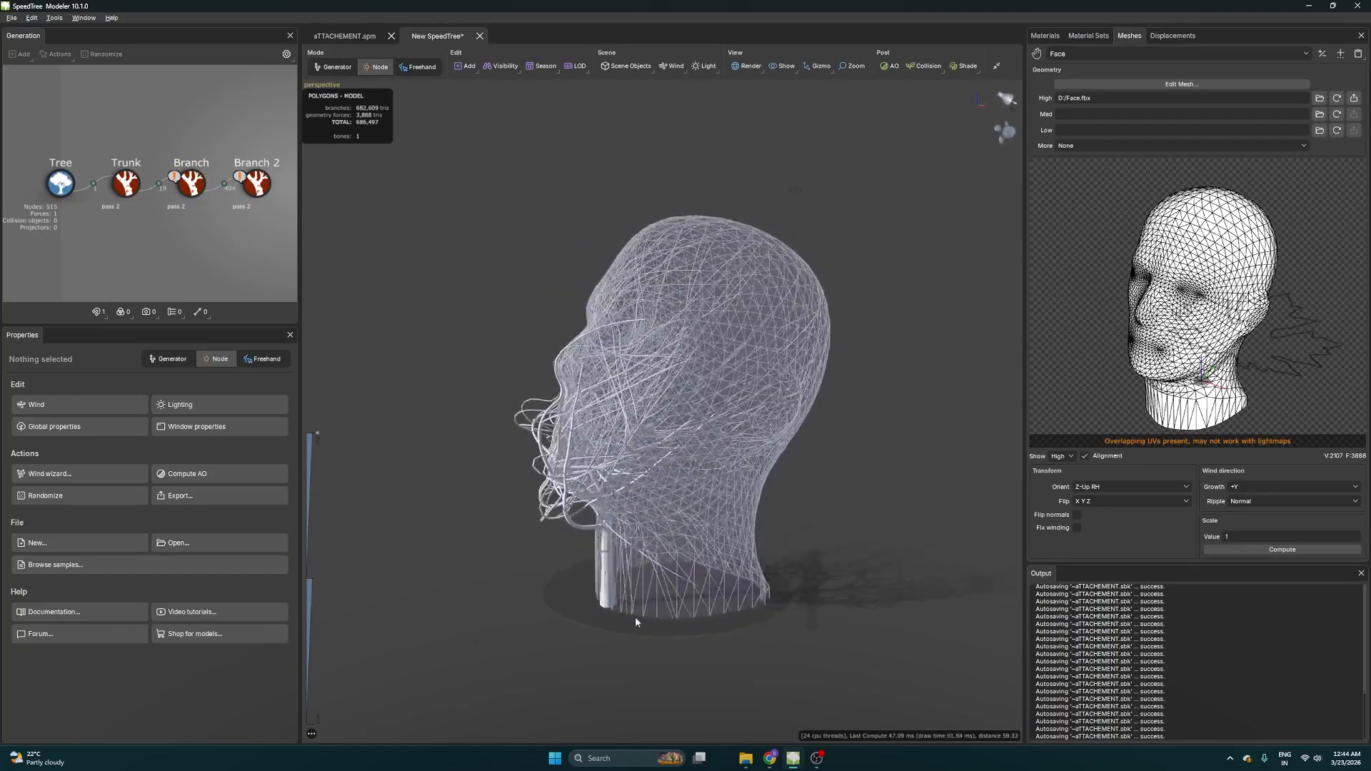
pyautogui.click(564, 480)
pyautogui.moveTo(528, 567); pyautogui.dragTo(689, 507)
pyautogui.moveTo(836, 536)
pyautogui.mouseDown()
pyautogui.moveTo(766, 564)
pyautogui.moveTo(646, 480)
pyautogui.moveTo(656, 505)
pyautogui.moveTo(614, 503)
pyautogui.moveTo(832, 533)
pyautogui.mouseUp()
pyautogui.click(710, 531)
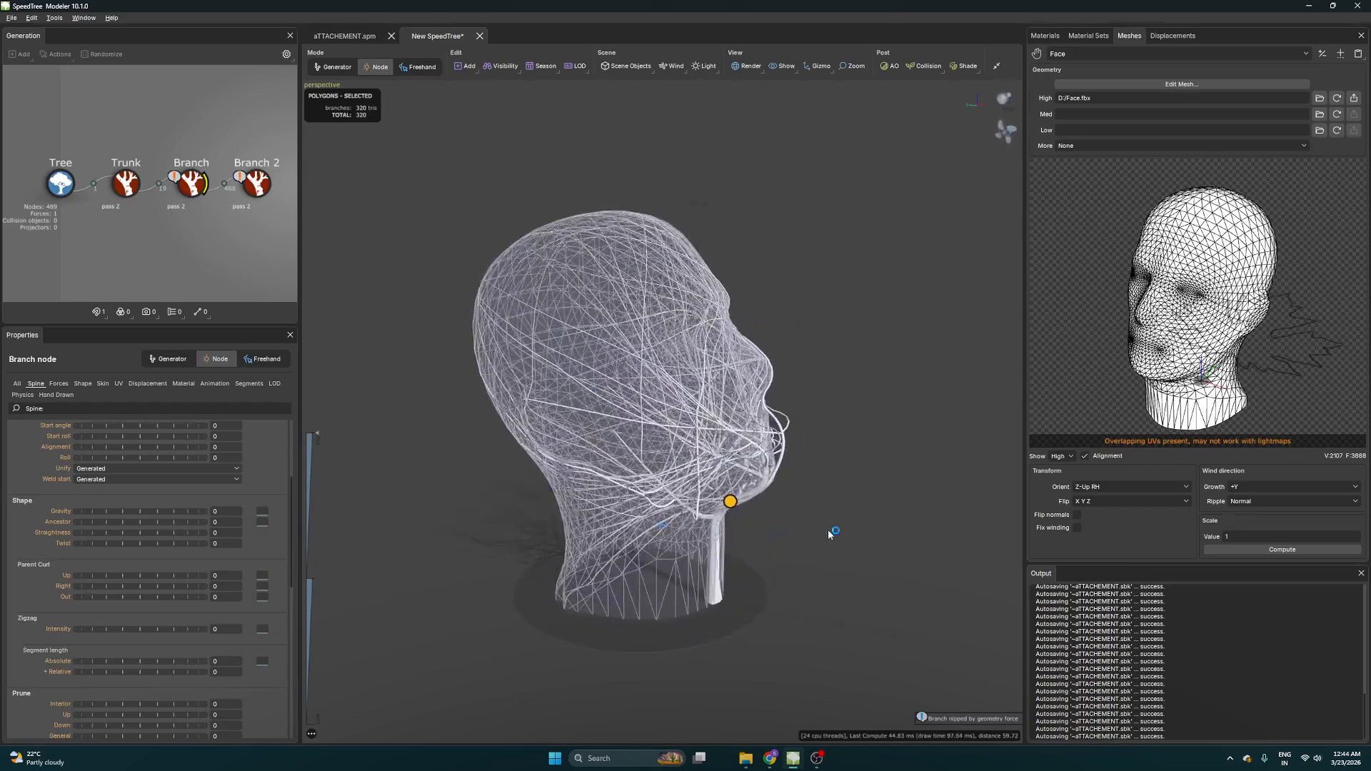
pyautogui.click(833, 532)
# Shorten the individual first-level branch node near the mouth, giving it a % of parent offset of about -0.025
pyautogui.moveTo(739, 589)
pyautogui.mouseDown()
pyautogui.moveTo(761, 562)
pyautogui.moveTo(740, 577)
pyautogui.mouseUp()
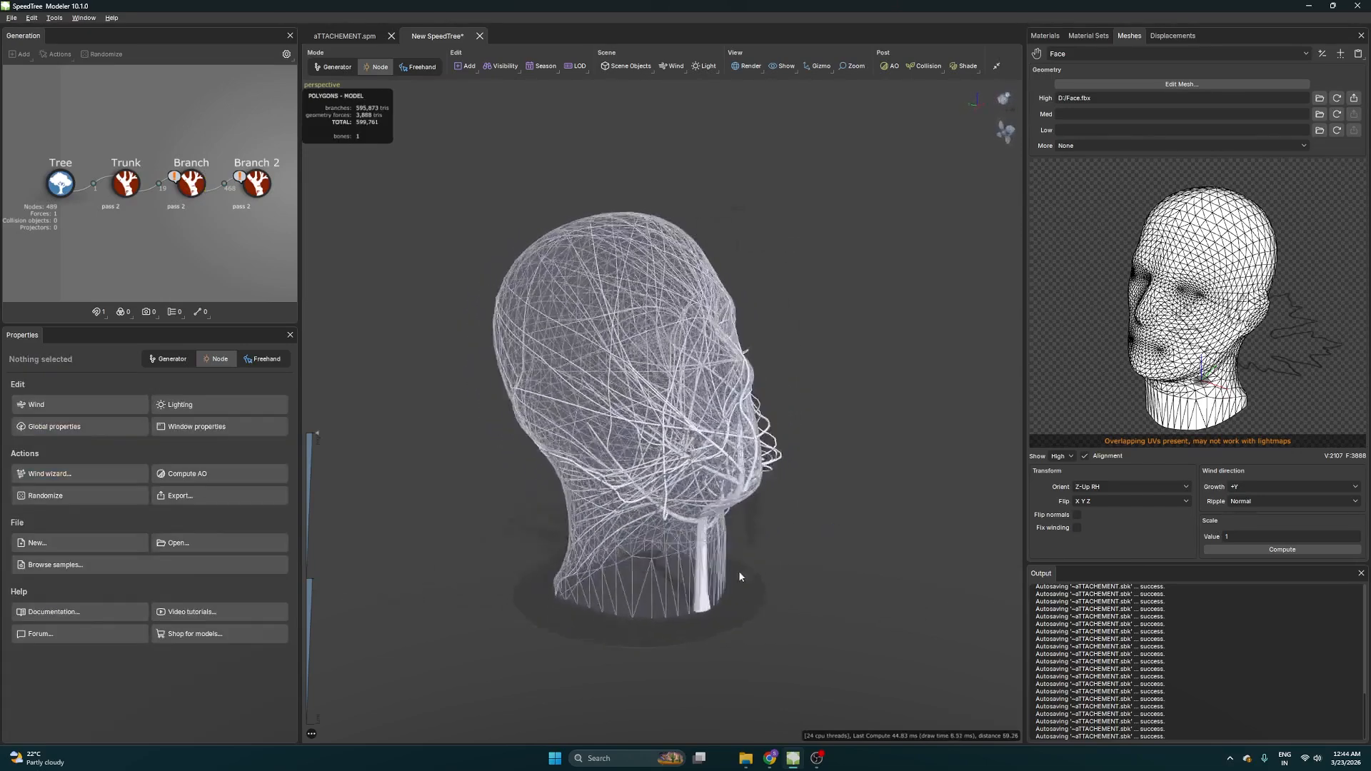
pyautogui.click(726, 457)
pyautogui.moveTo(726, 457); pyautogui.dragTo(752, 399)
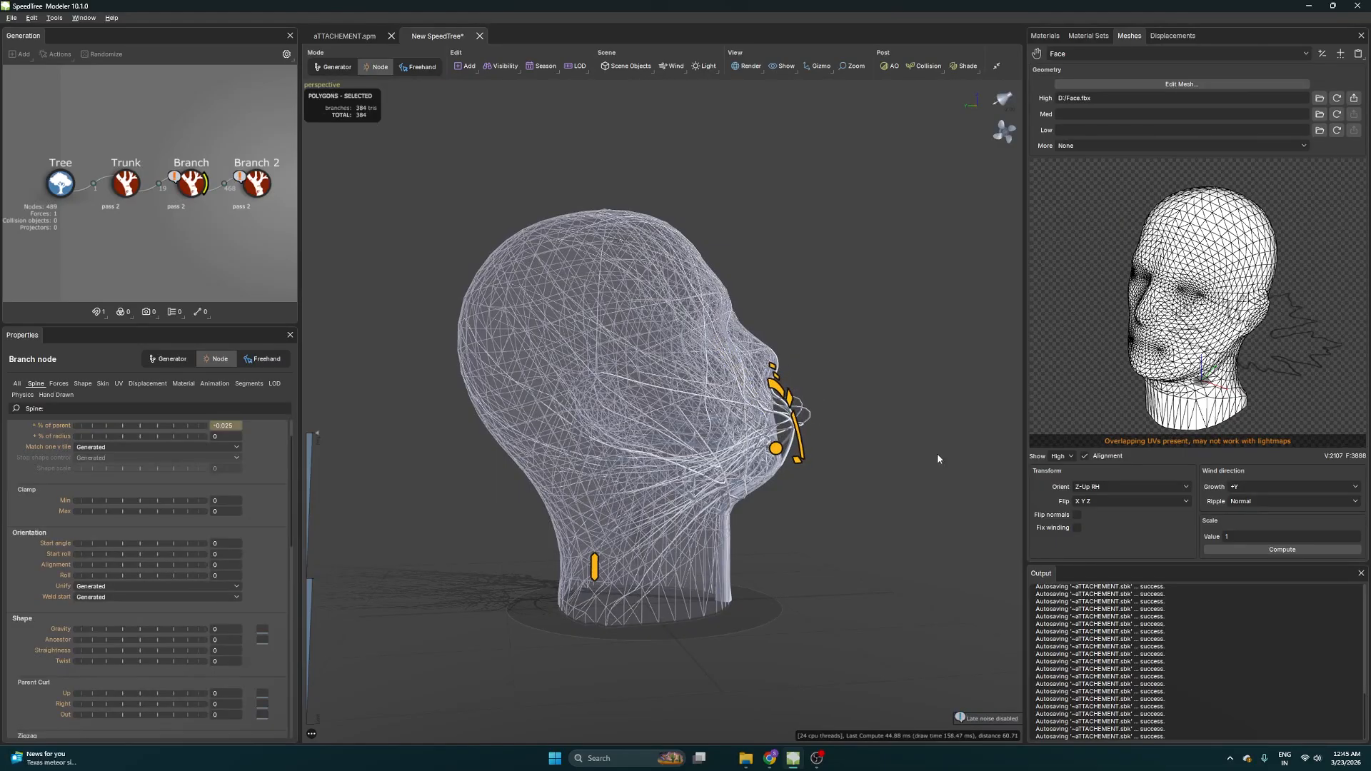
# Add a third branch level as a child of the Branch 2 generator
pyautogui.click(288, 207)
pyautogui.click(256, 183)
pyautogui.rightClick(261, 185)
pyautogui.moveTo(340, 193)
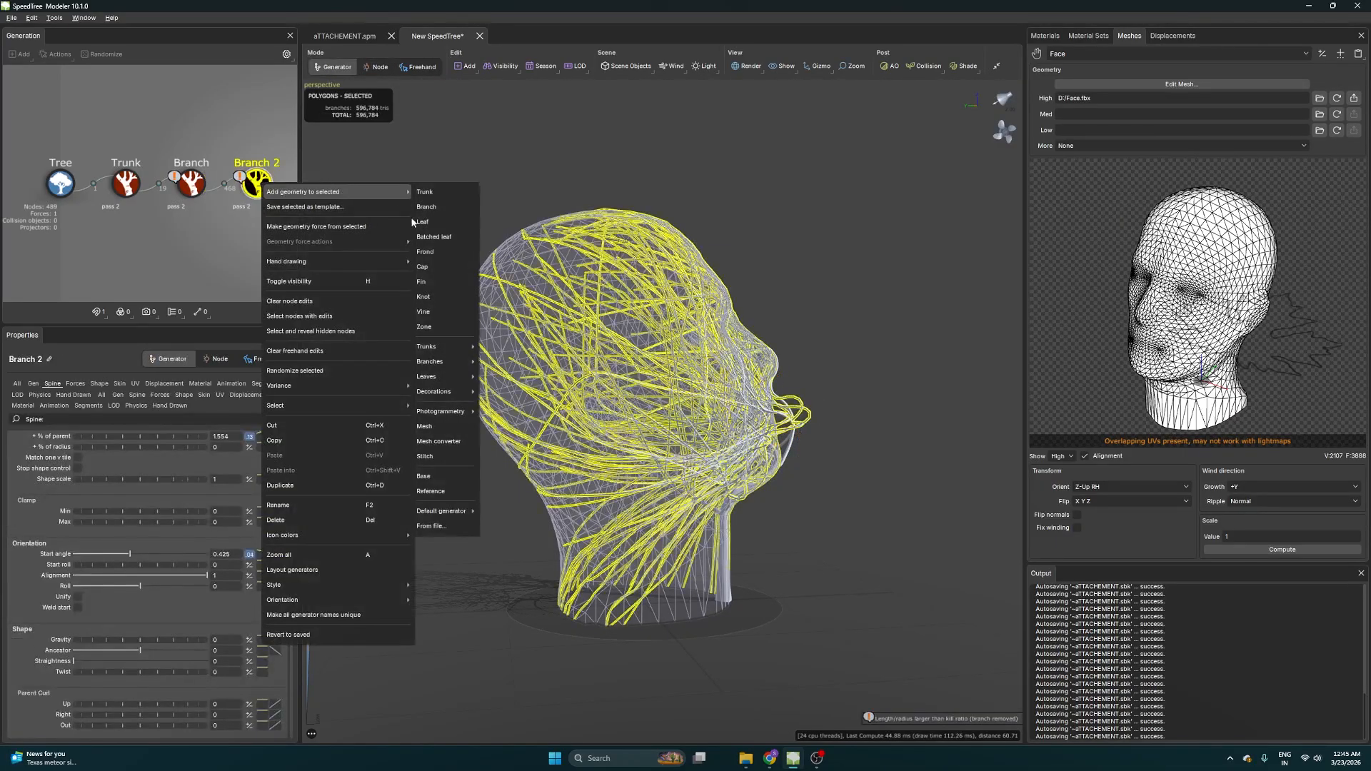
pyautogui.click(437, 252)
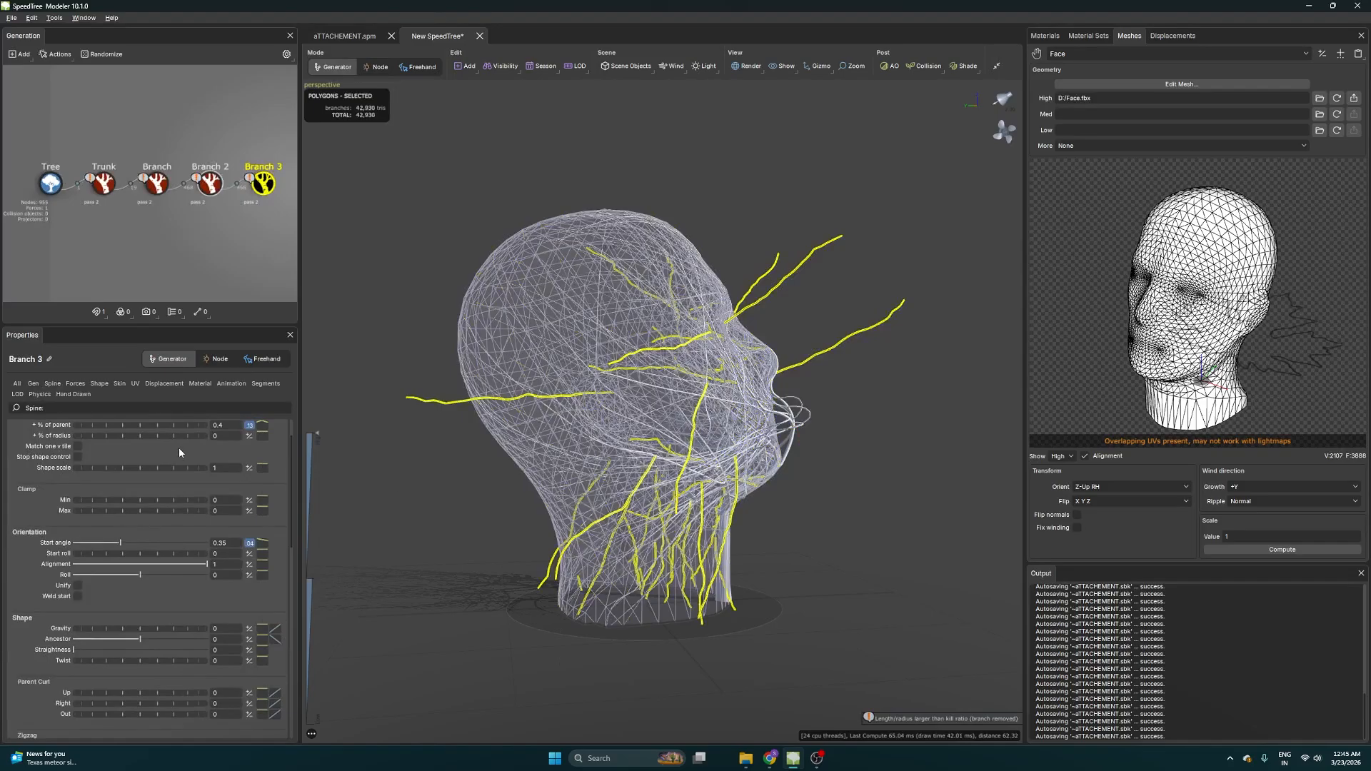
# Set the Branch 3 generator's number to 5 and its jumble to 0.55
pyautogui.click(33, 383)
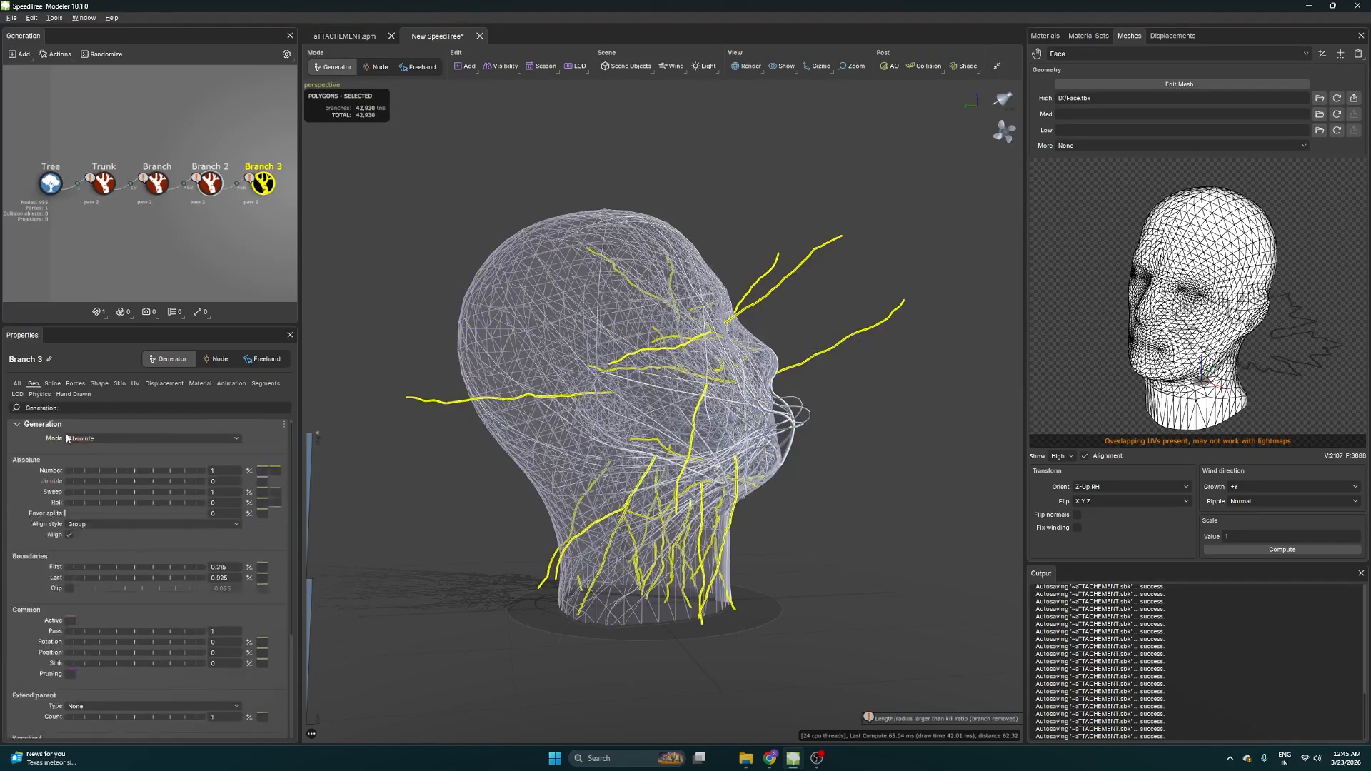
pyautogui.moveTo(76, 474); pyautogui.dragTo(222, 477)
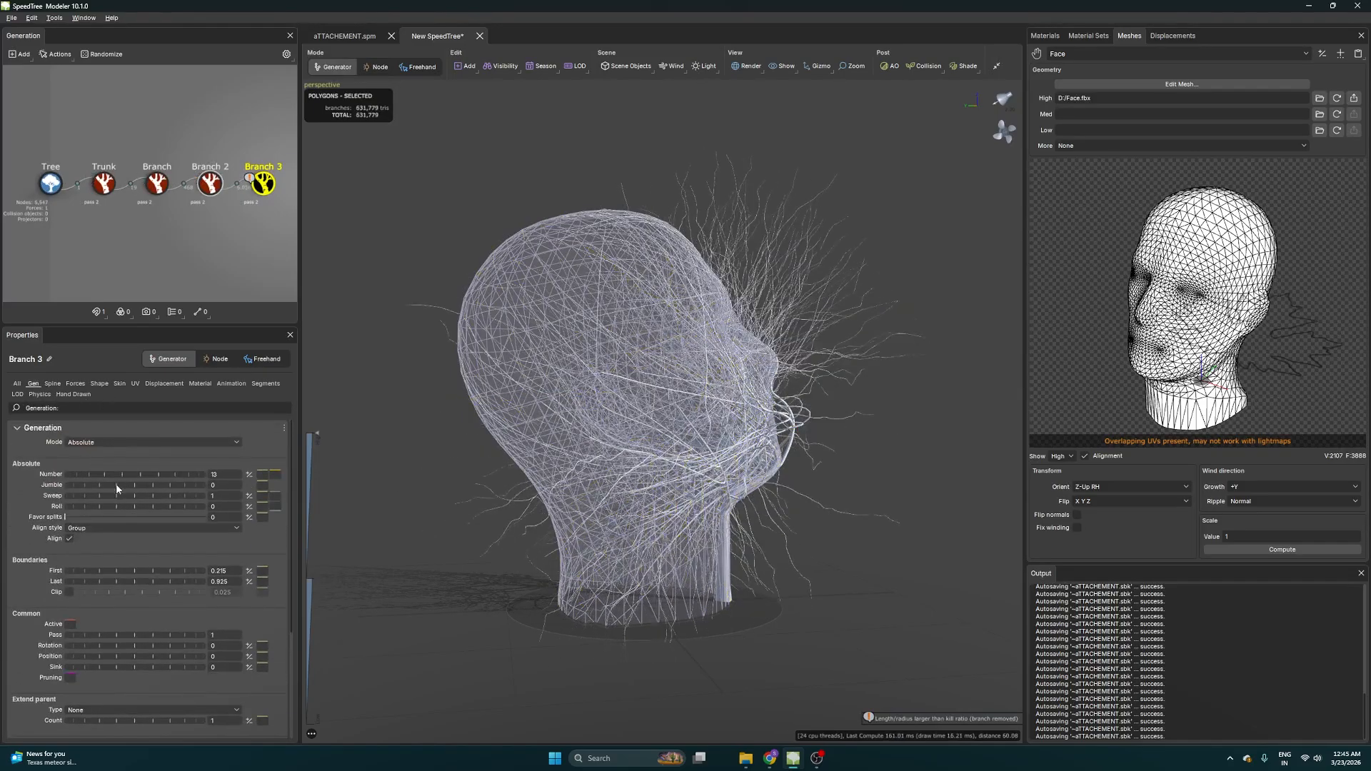
pyautogui.moveTo(113, 486); pyautogui.dragTo(60, 465)
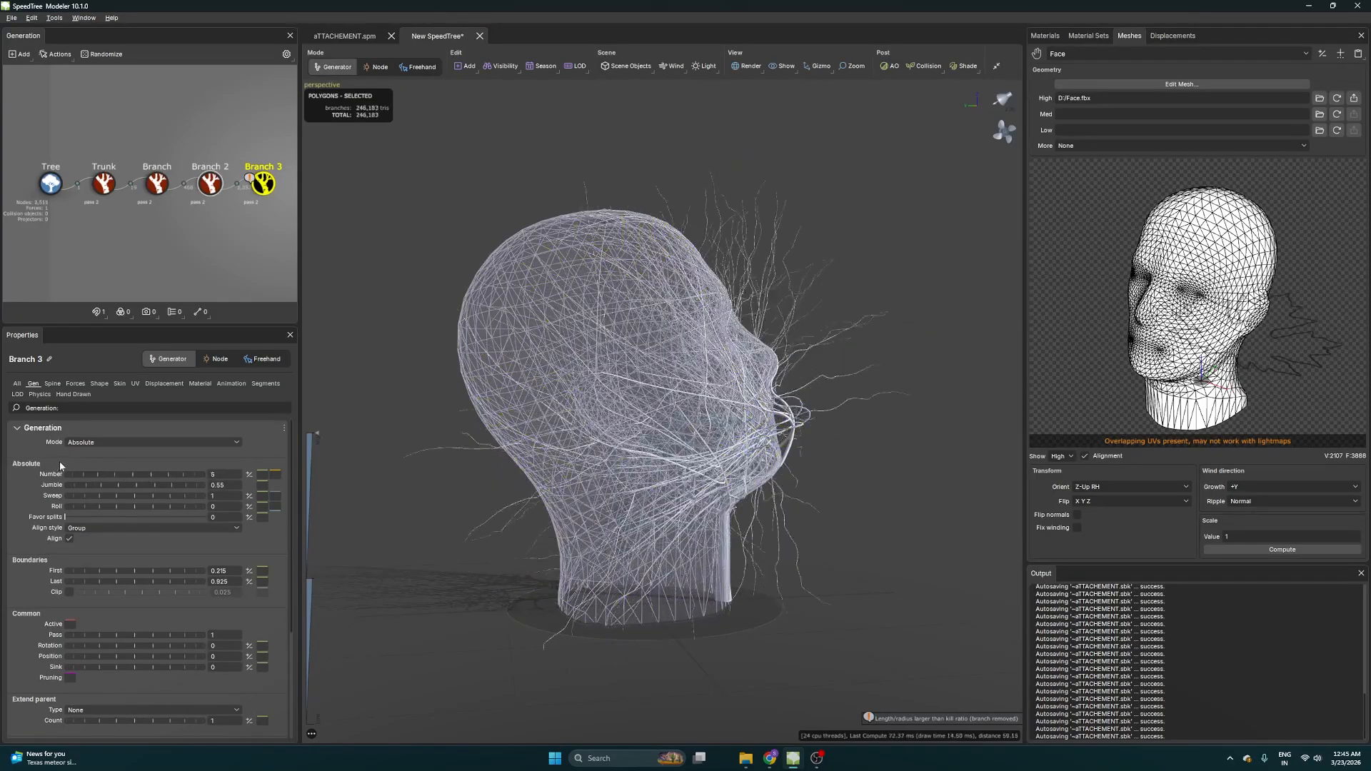
pyautogui.click(762, 312)
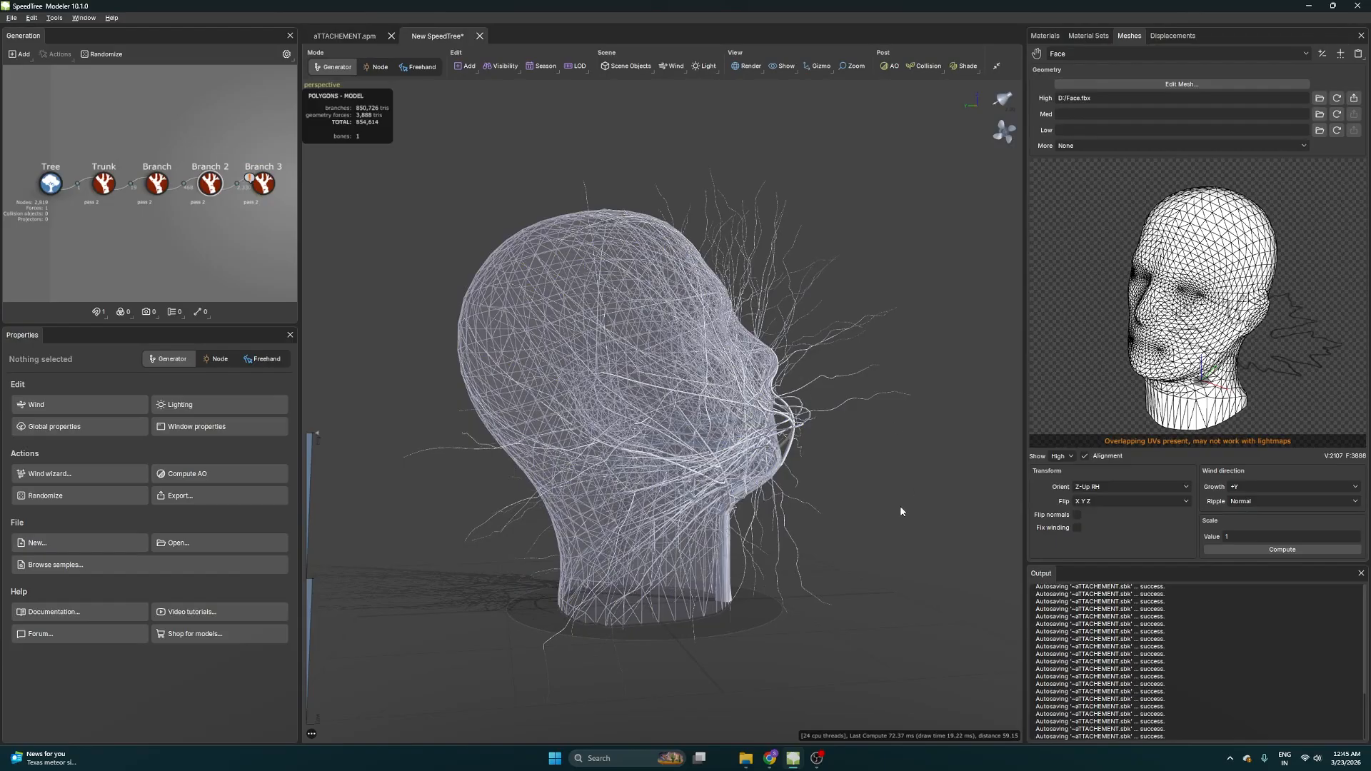
# Save the model in the Downloads folder as Procedural_MeshAttract
pyautogui.moveTo(900, 511); pyautogui.dragTo(853, 519)
pyautogui.hotkey('ctrl', 's')
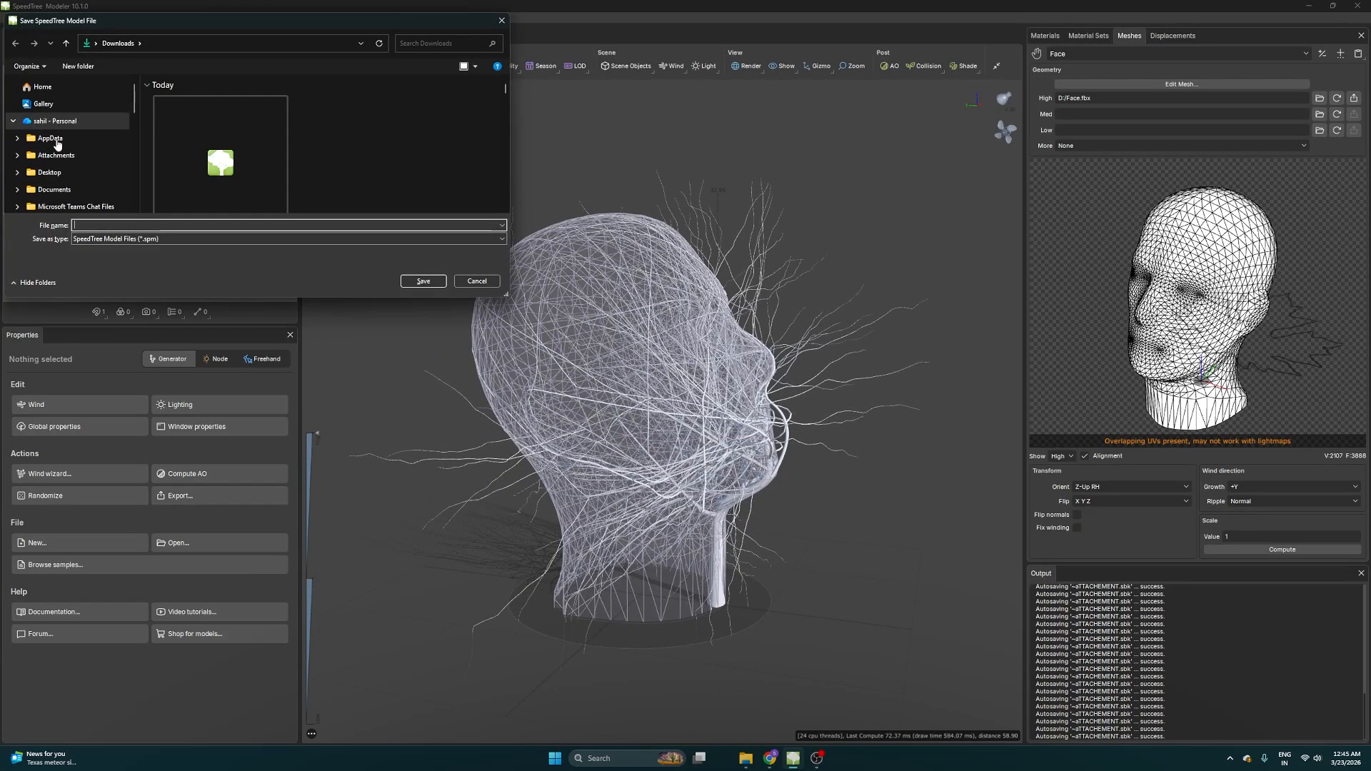
pyautogui.scroll(-1, 55, 141)
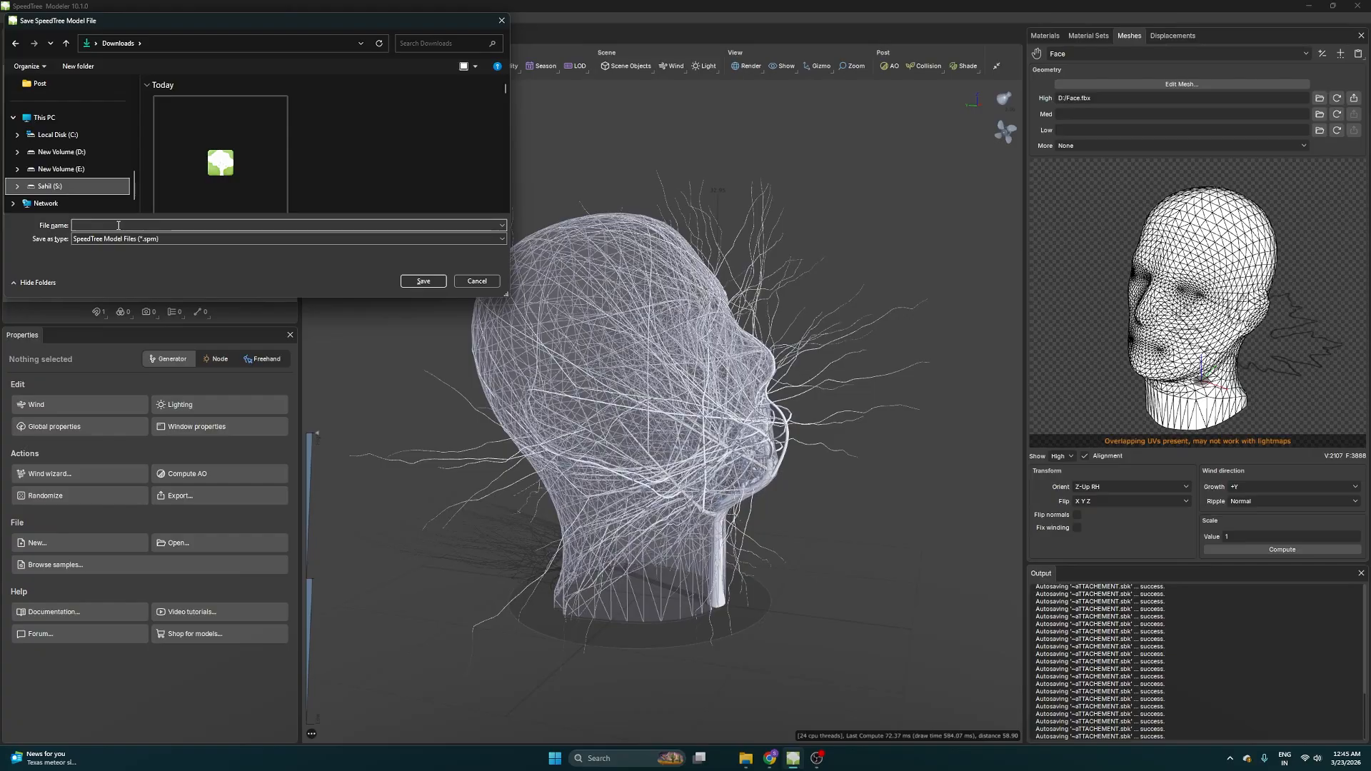
pyautogui.scroll(3, 60, 139)
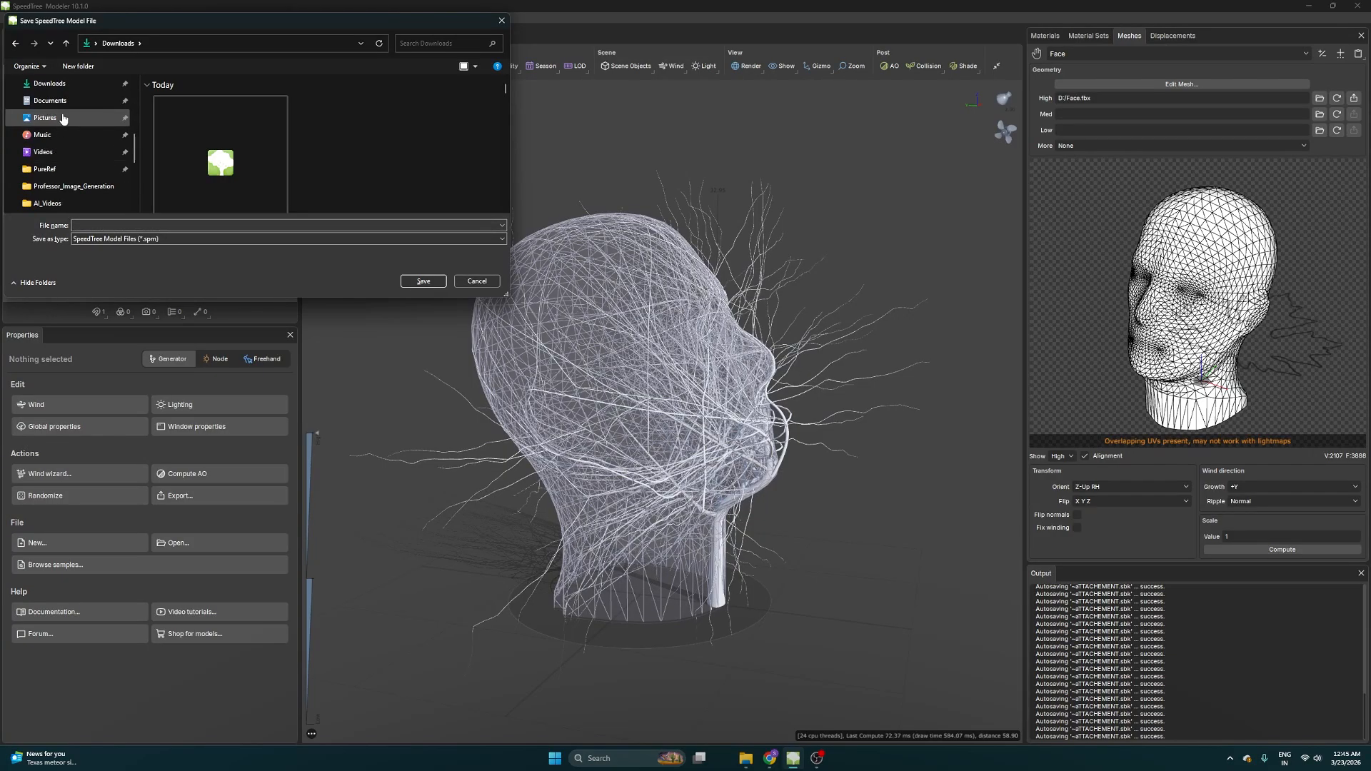
pyautogui.click(140, 224)
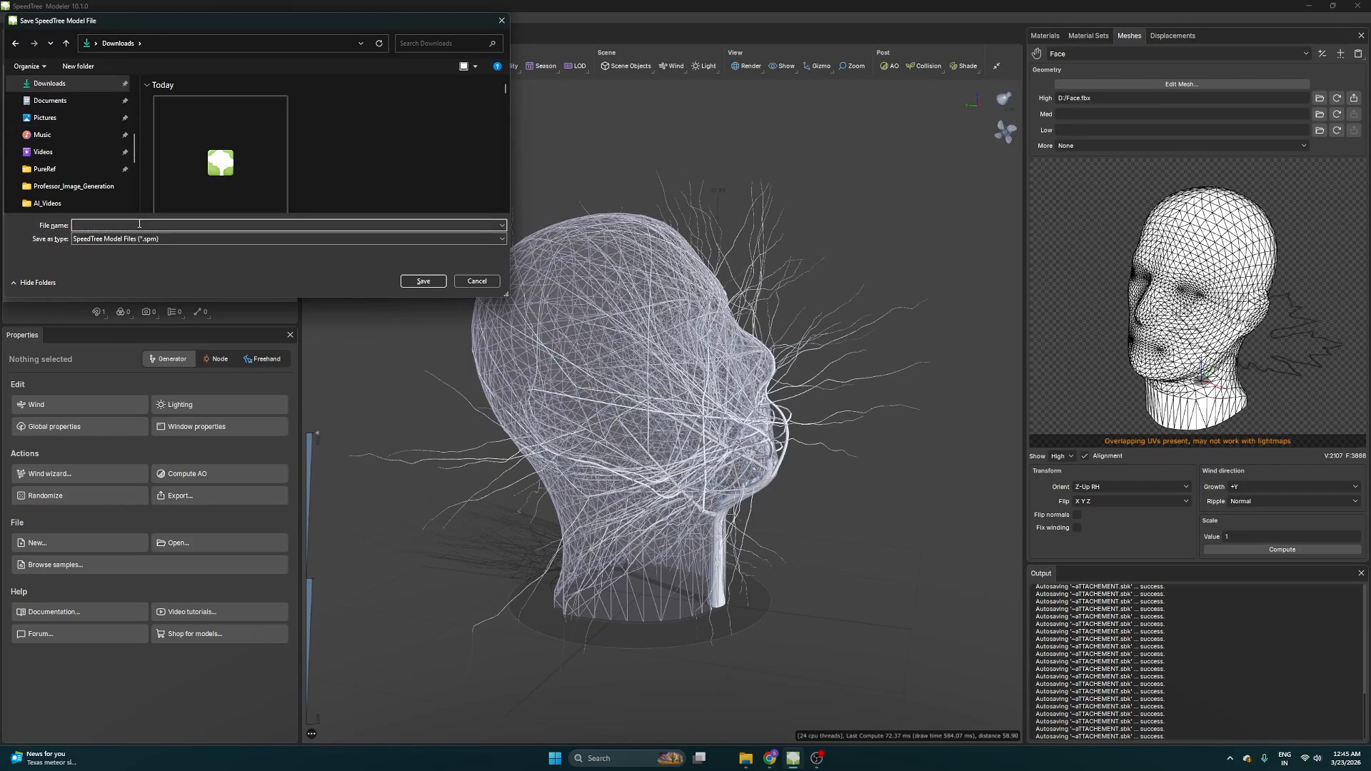
pyautogui.write('Procedural_MeshAttract')
pyautogui.press('Return')
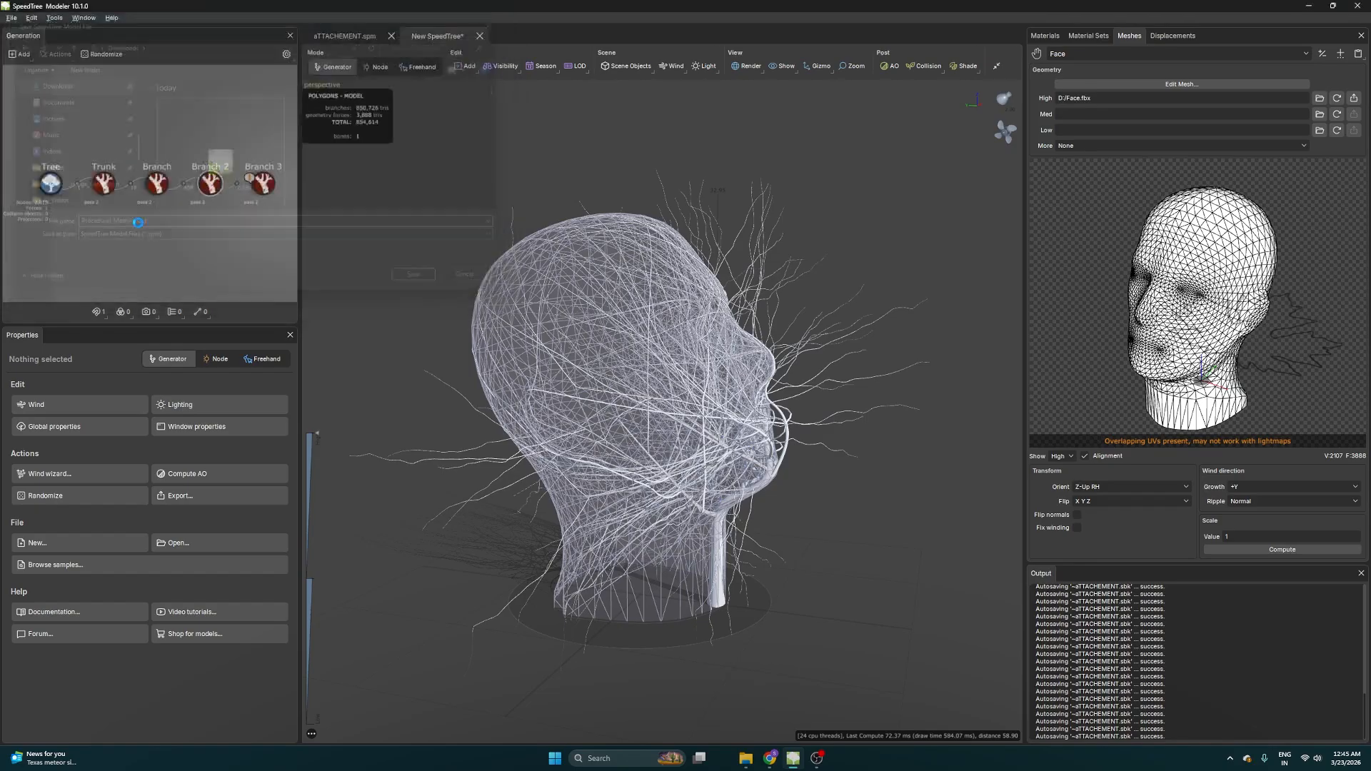
# Enable the Face force on the Branch 3 generator and increase its strength
pyautogui.click(806, 395)
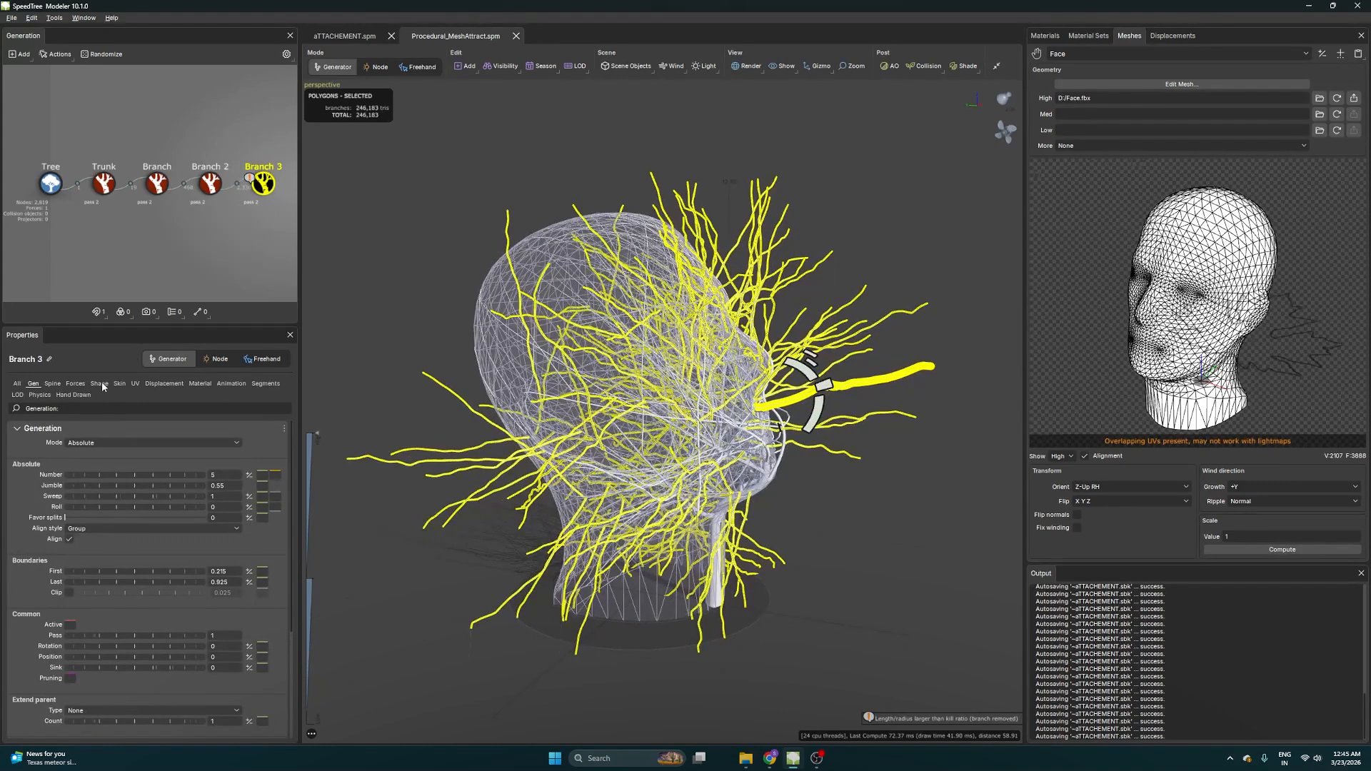
pyautogui.click(75, 383)
pyautogui.click(69, 470)
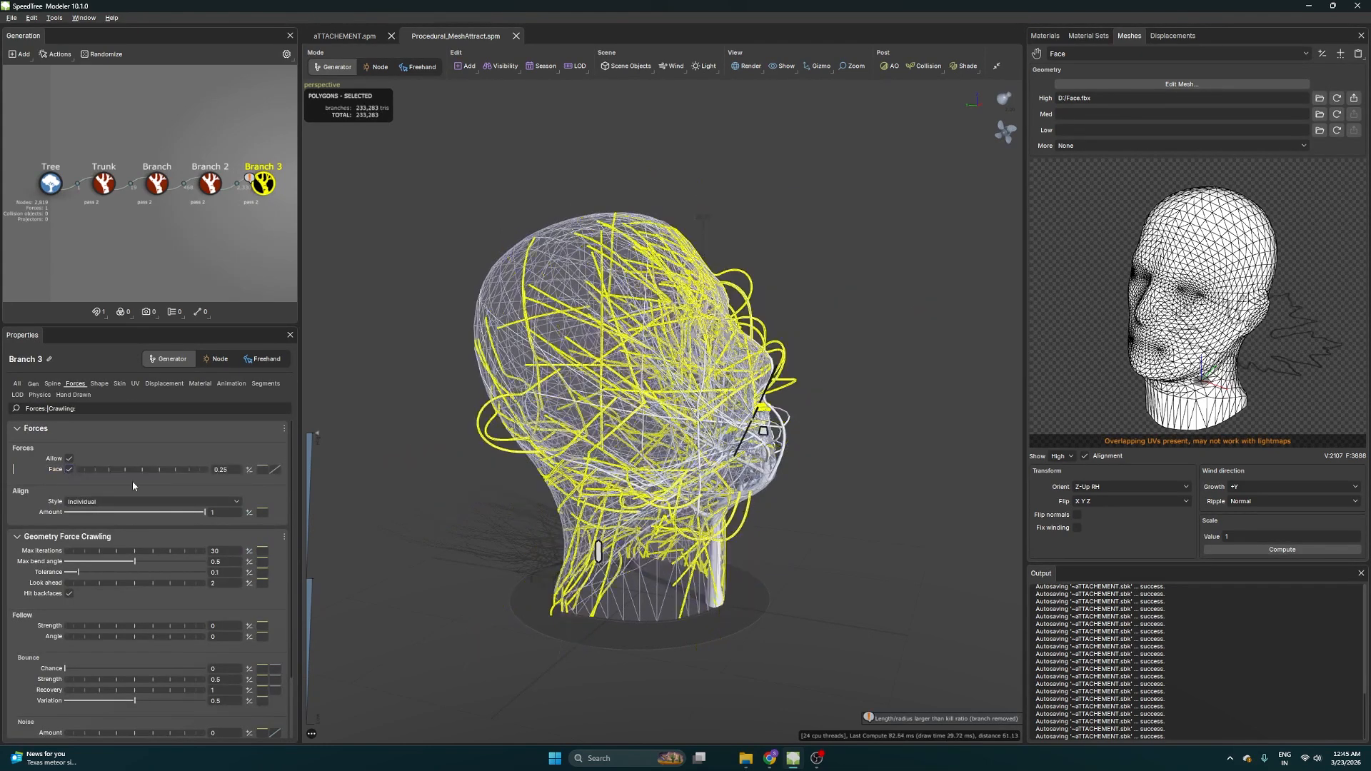
pyautogui.moveTo(102, 470); pyautogui.dragTo(182, 469)
# Hide the head mesh force and inspect the branch structure from several sides
pyautogui.moveTo(851, 502); pyautogui.dragTo(669, 536)
pyautogui.click(739, 387)
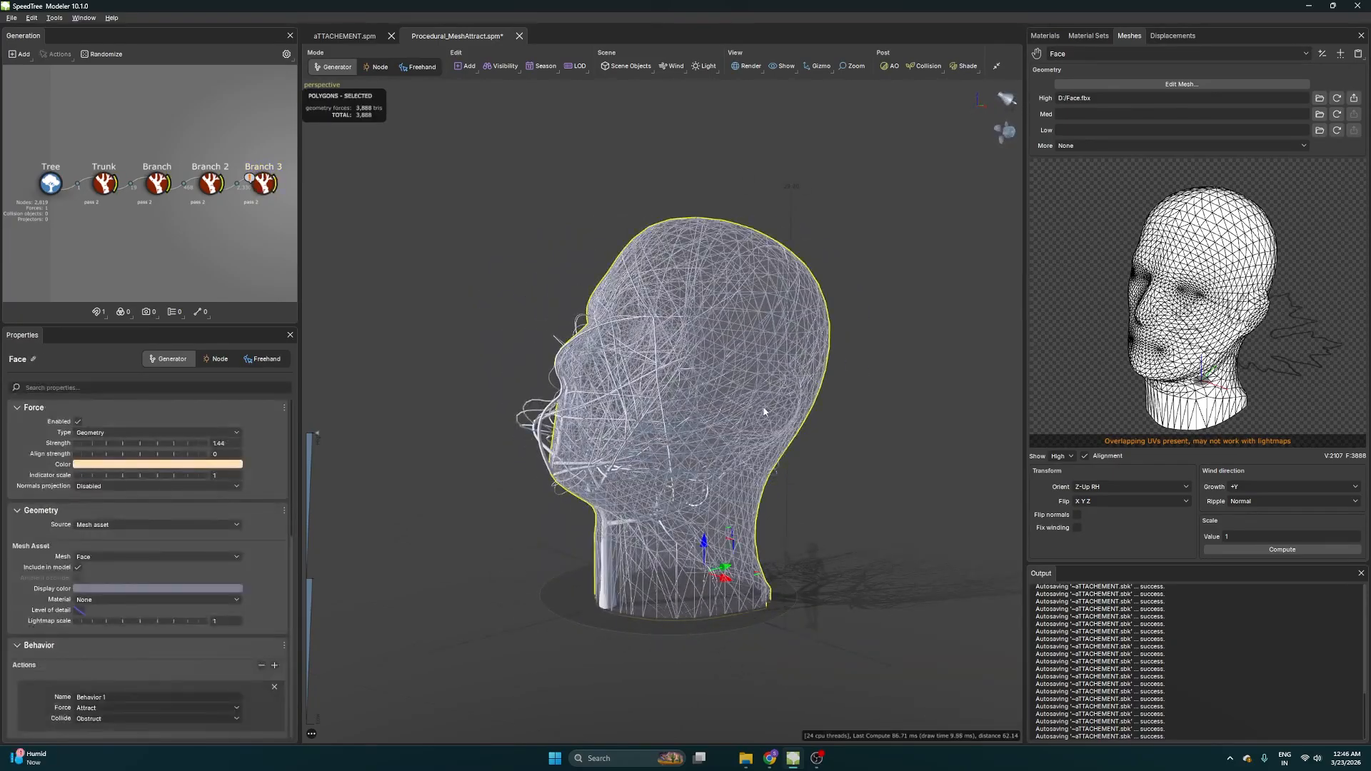
pyautogui.press('h')
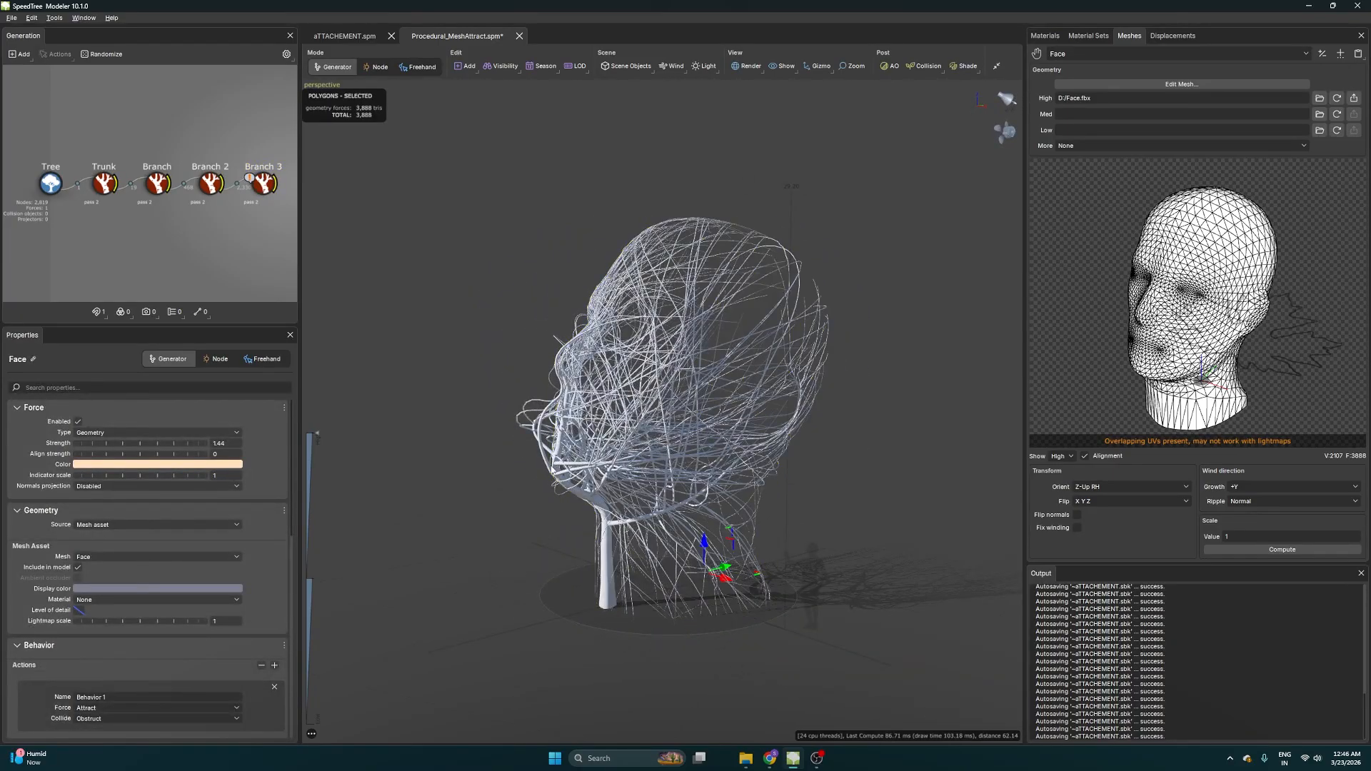
pyautogui.moveTo(552, 469); pyautogui.dragTo(674, 499)
pyautogui.press('w')
pyautogui.moveTo(673, 499); pyautogui.dragTo(751, 495, button='right')
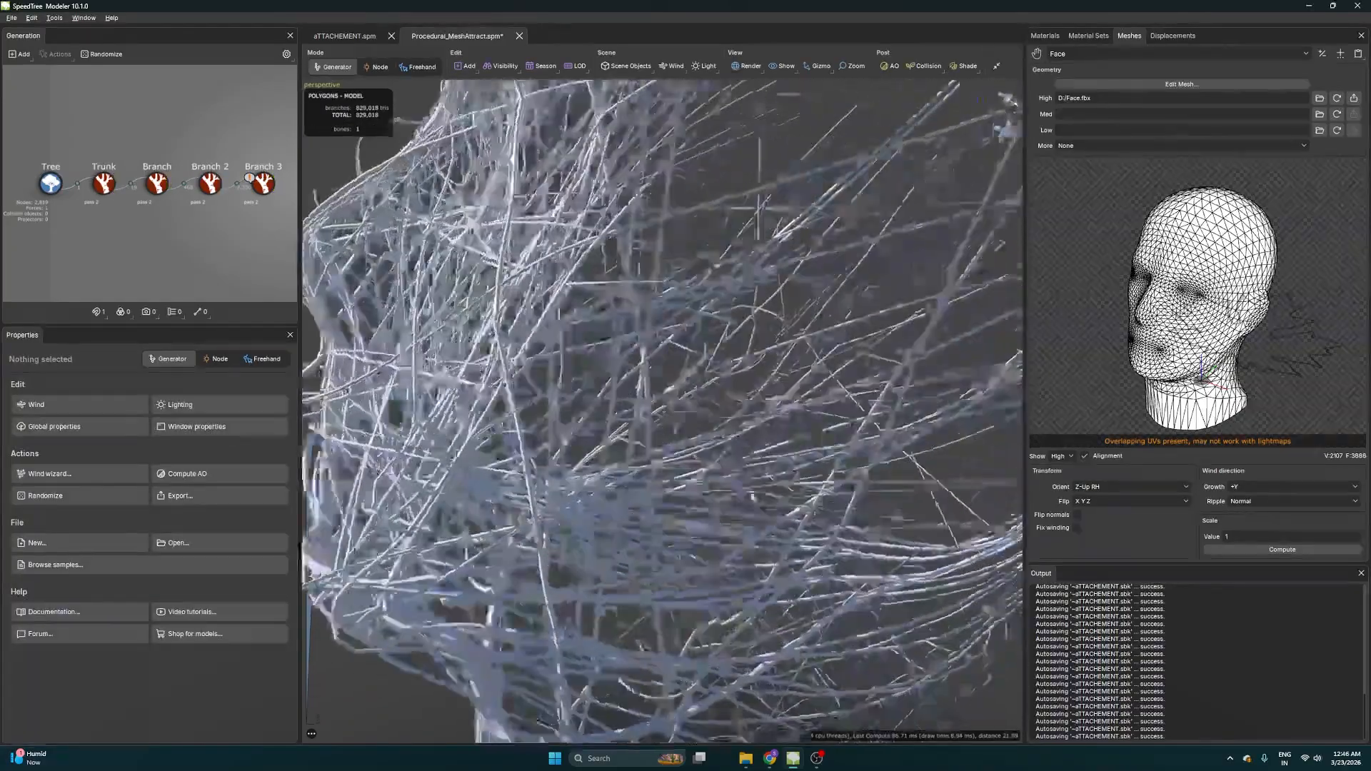
pyautogui.moveTo(752, 495); pyautogui.dragTo(903, 493)
pyautogui.scroll(-3, 903, 493)
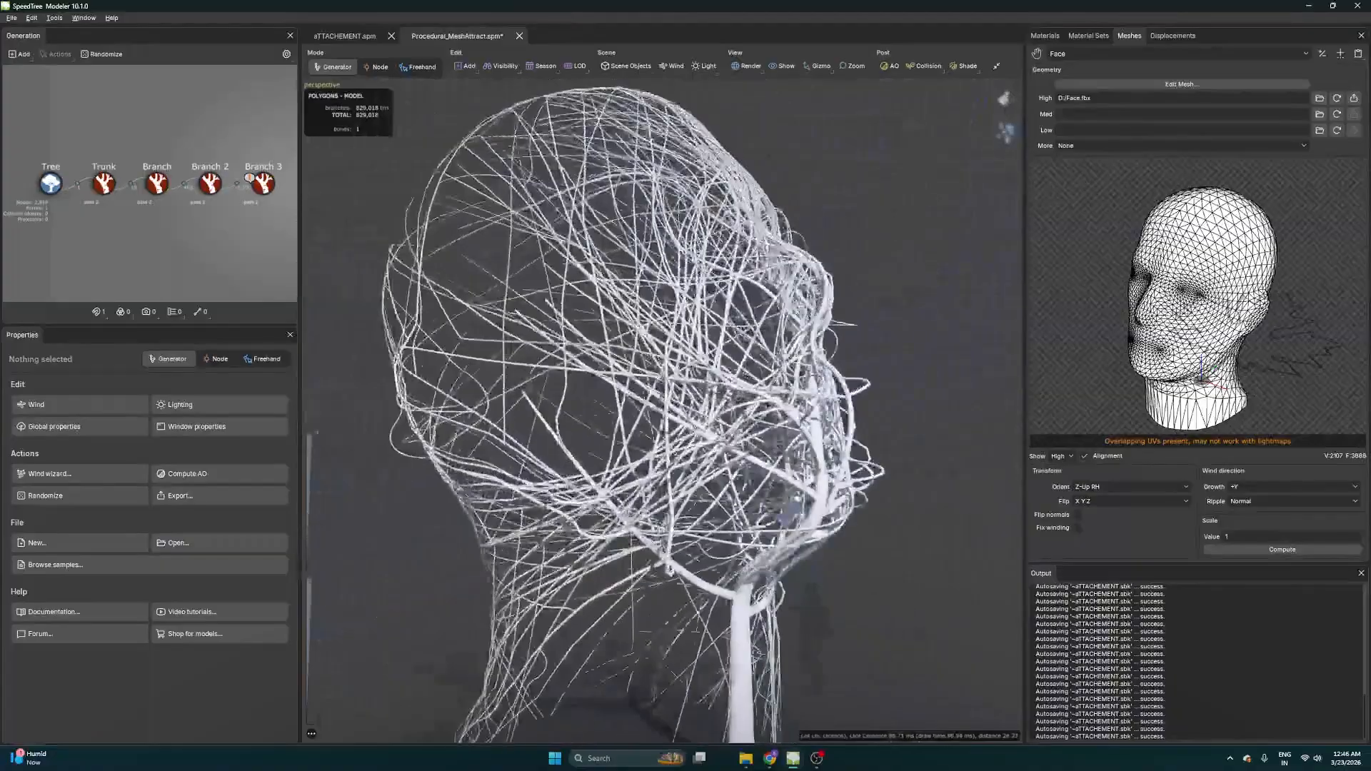
# Hide the Trunk and the first-level Branch generators
pyautogui.click(103, 191)
pyautogui.press('h')
pyautogui.scroll(-4, 428, 300)
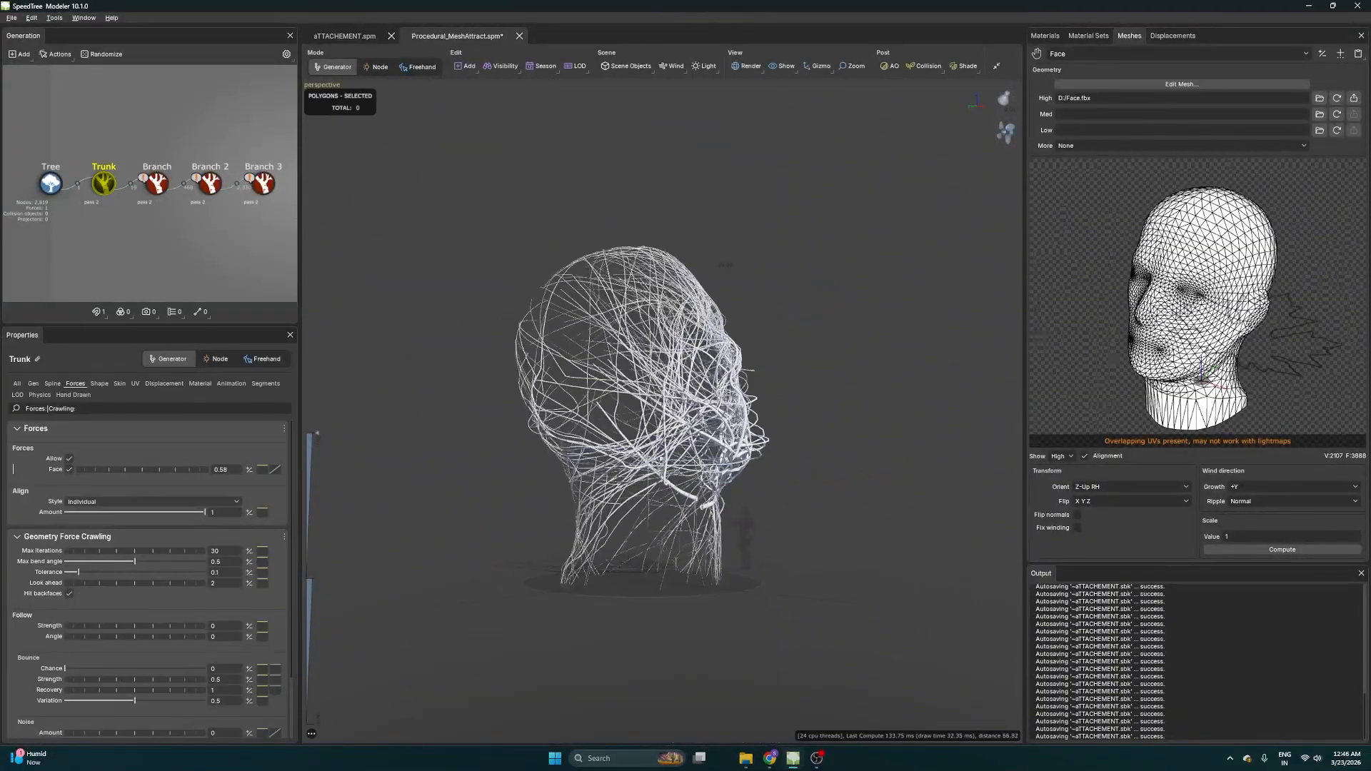
pyautogui.click(244, 263)
pyautogui.click(157, 184)
pyautogui.press('h')
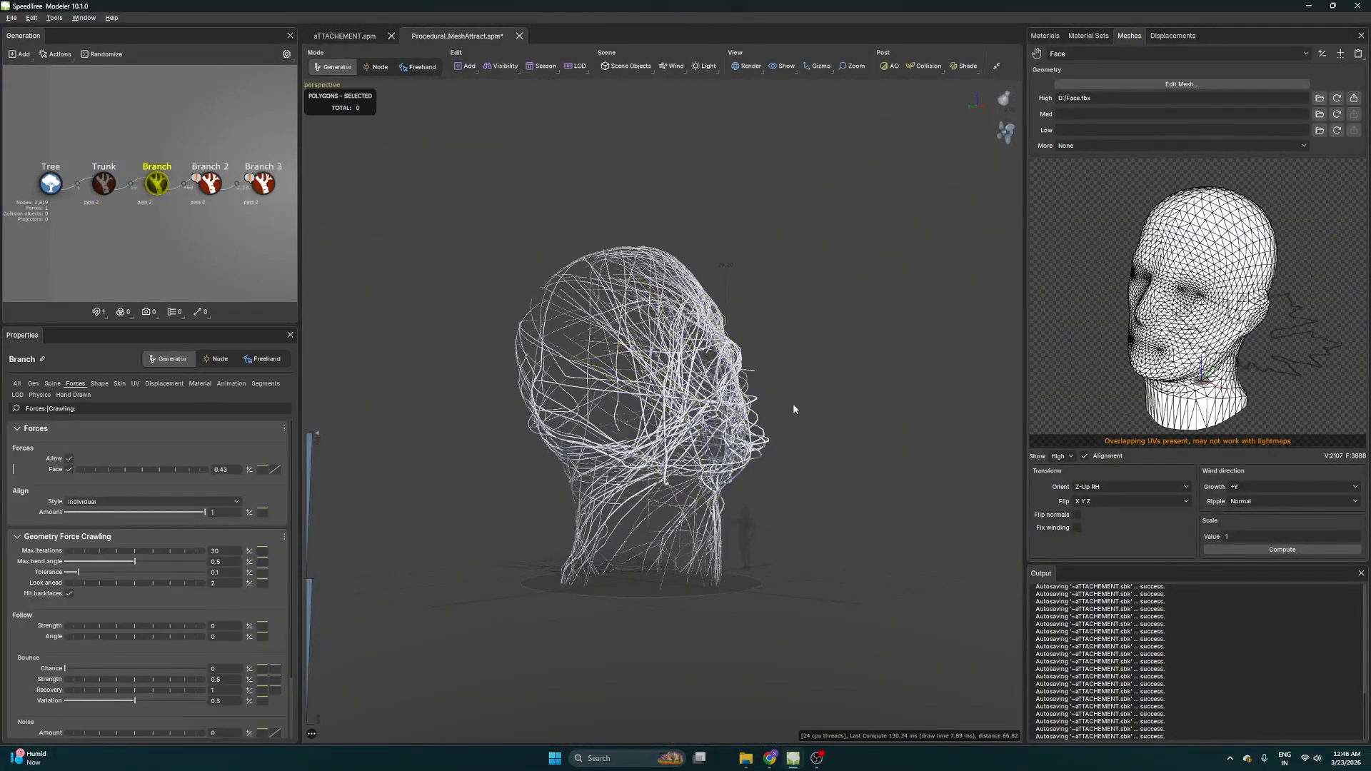
# Unhide all hidden generators and the head mesh force
pyautogui.click(799, 447)
pyautogui.moveTo(799, 447); pyautogui.dragTo(478, 175)
pyautogui.rightClick(472, 212)
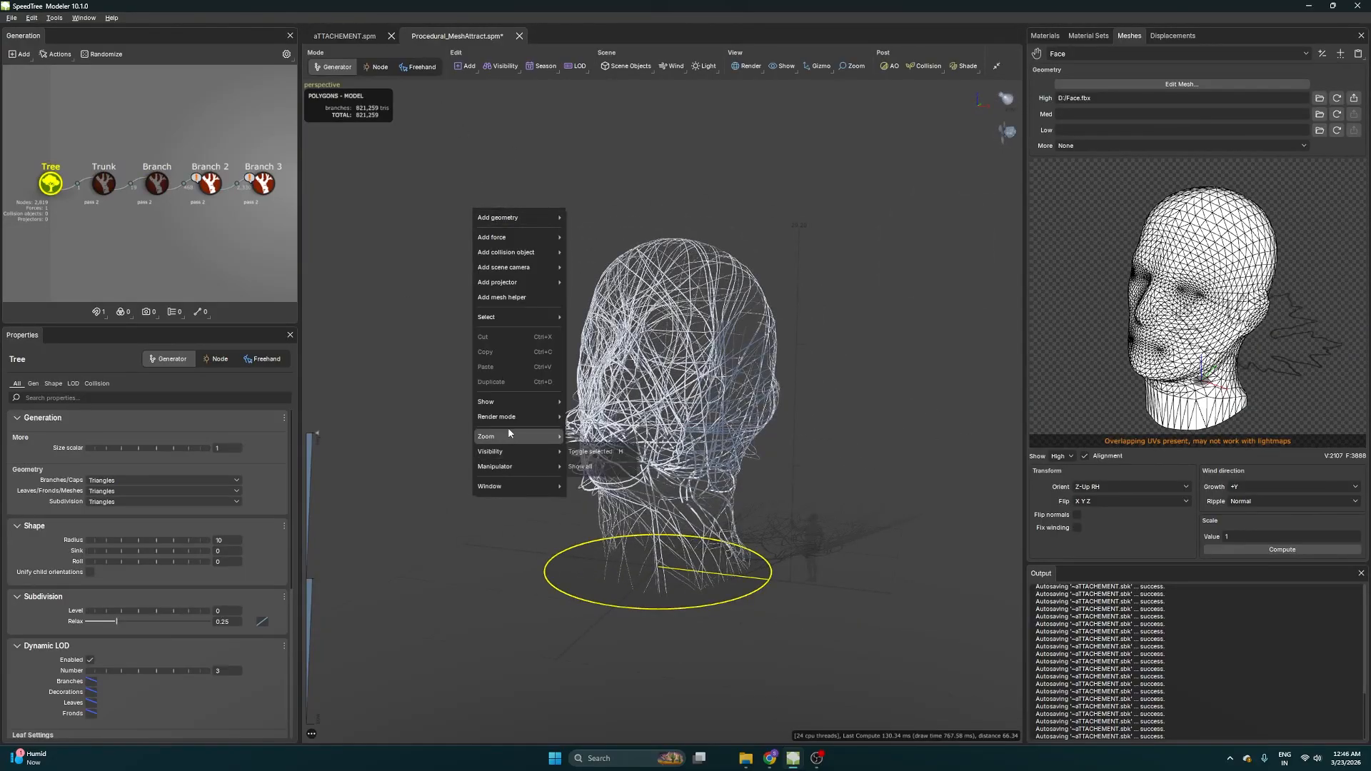
pyautogui.moveTo(507, 402)
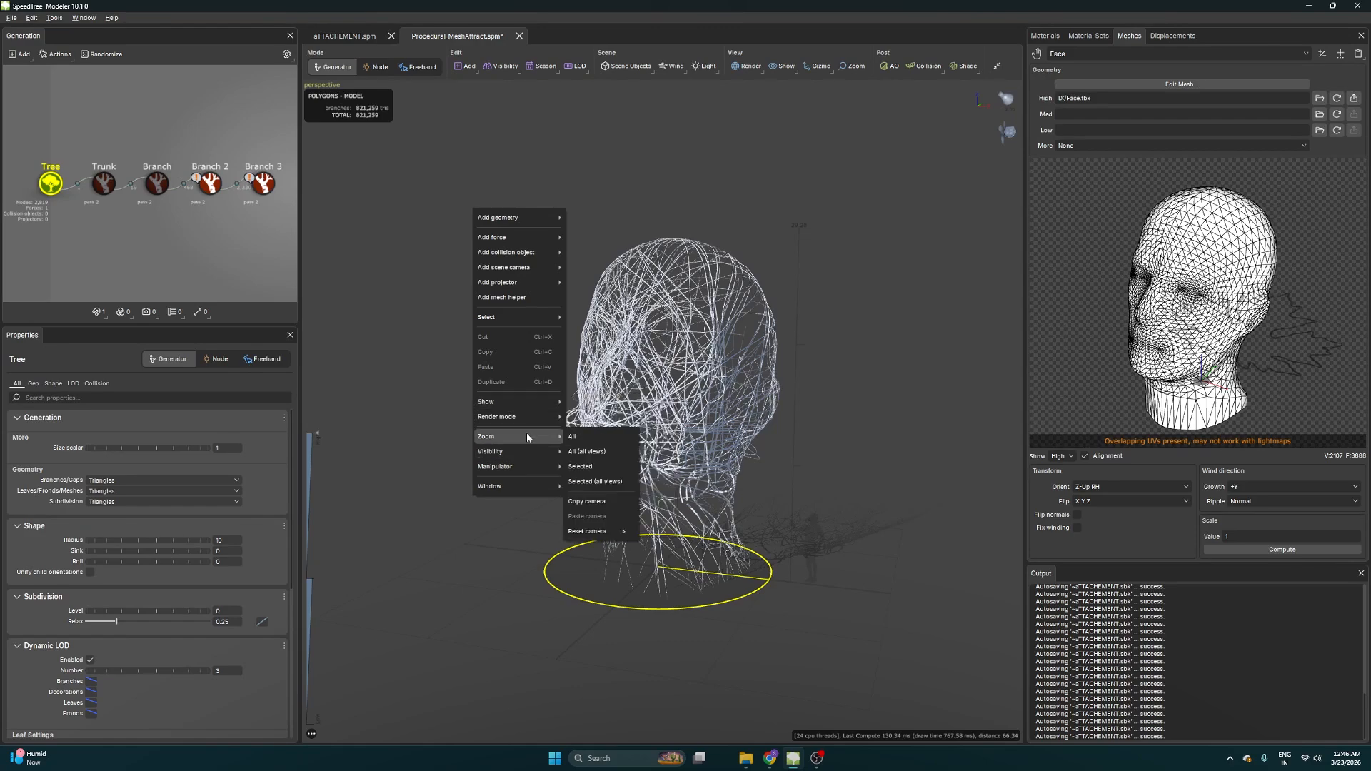
pyautogui.moveTo(526, 453)
pyautogui.click(598, 465)
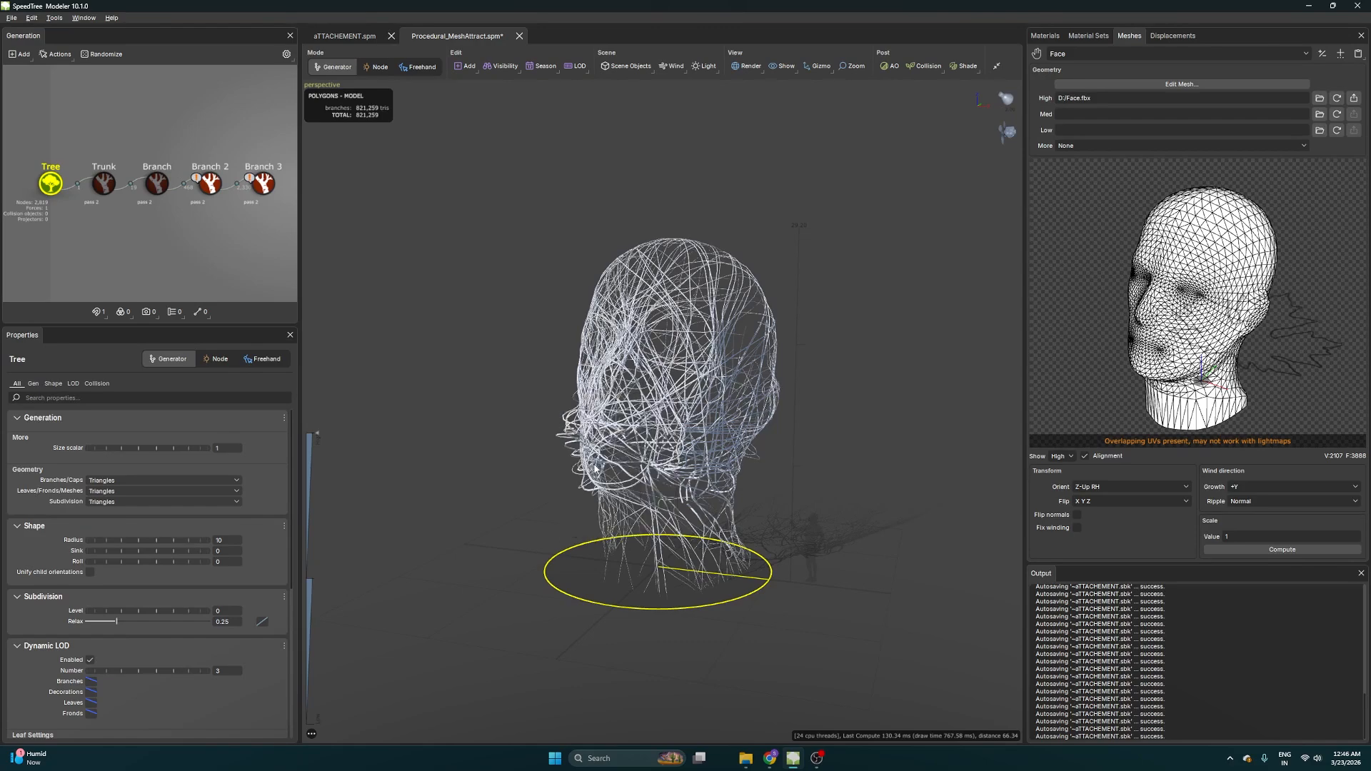
# Examine the complete branch structure around the head mesh from both profile sides and along the face
pyautogui.click(812, 473)
pyautogui.moveTo(812, 472); pyautogui.dragTo(665, 515)
pyautogui.scroll(3, 678, 522)
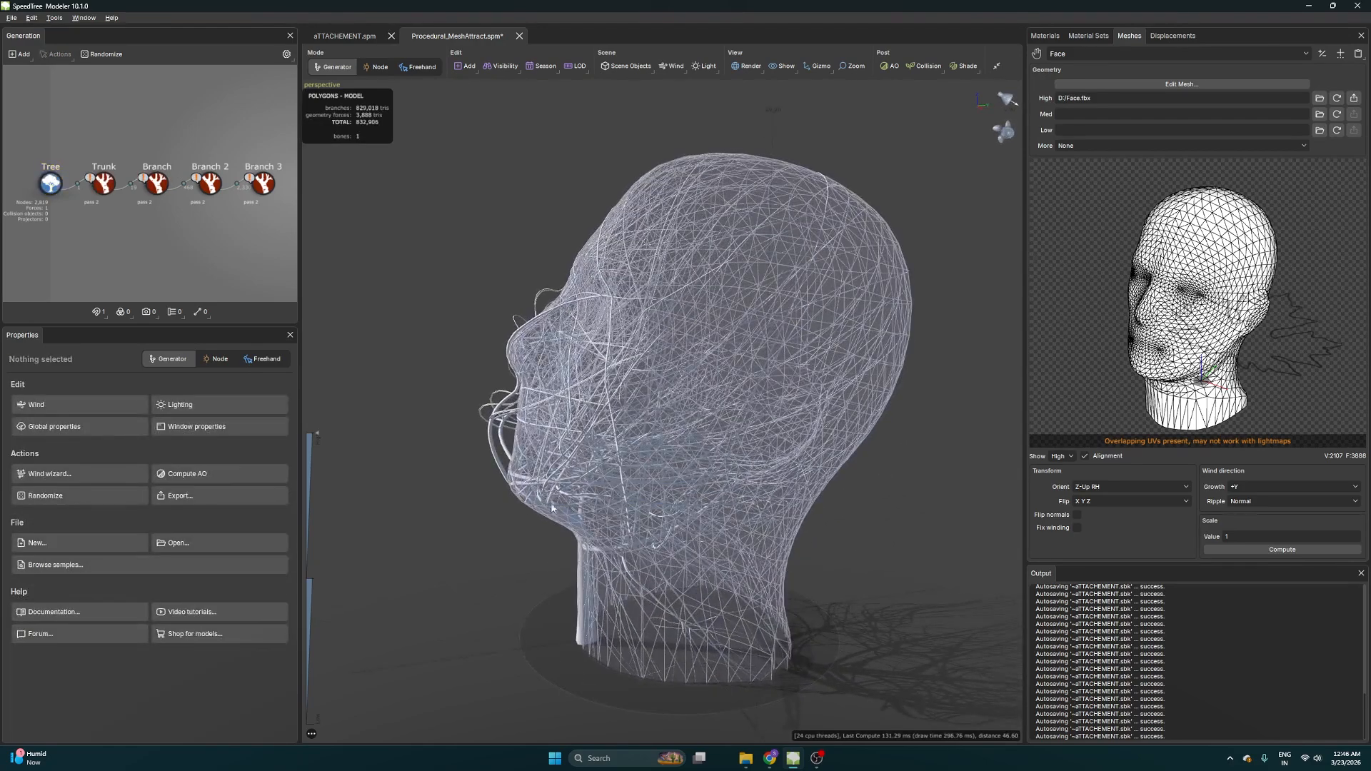
pyautogui.moveTo(552, 507); pyautogui.dragTo(761, 490)
pyautogui.click(822, 460)
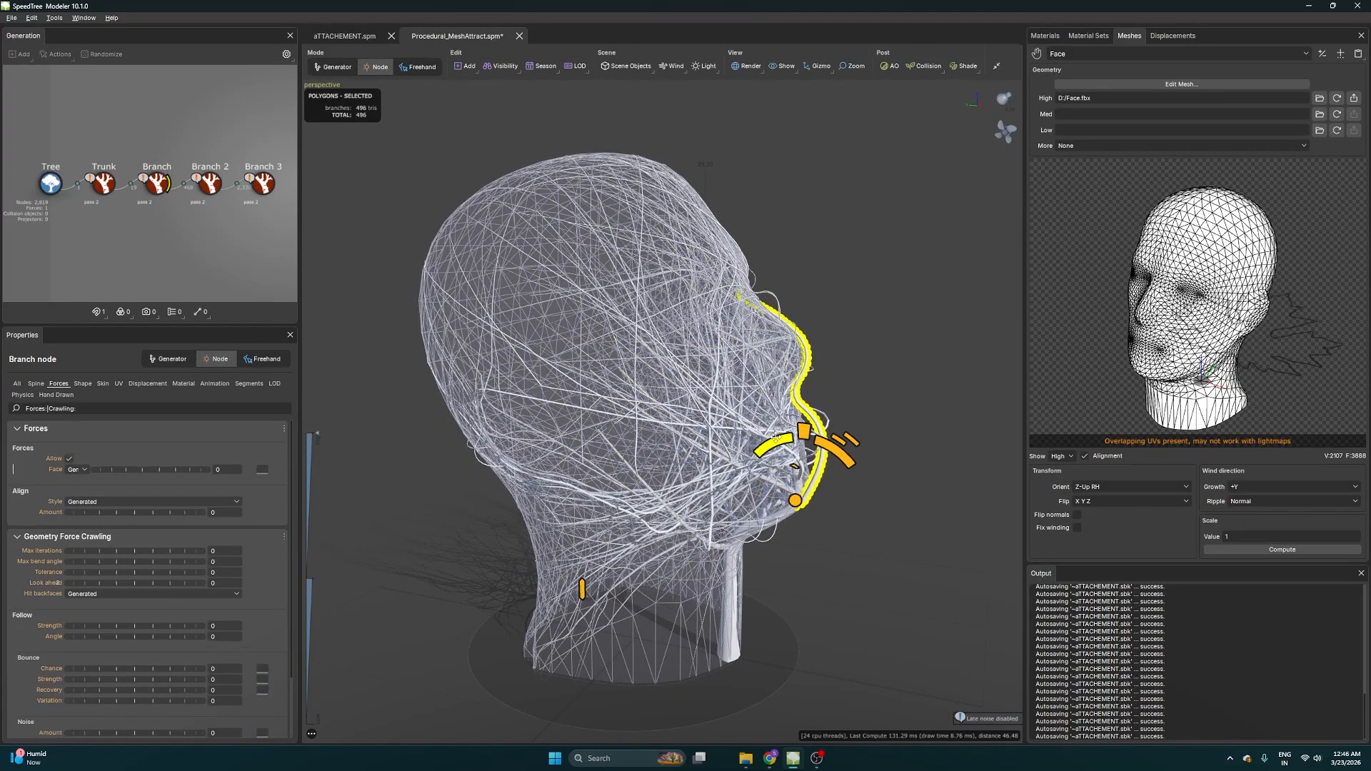
pyautogui.moveTo(771, 443); pyautogui.dragTo(738, 218)
pyautogui.click(894, 418)
pyautogui.moveTo(894, 418); pyautogui.dragTo(604, 377)
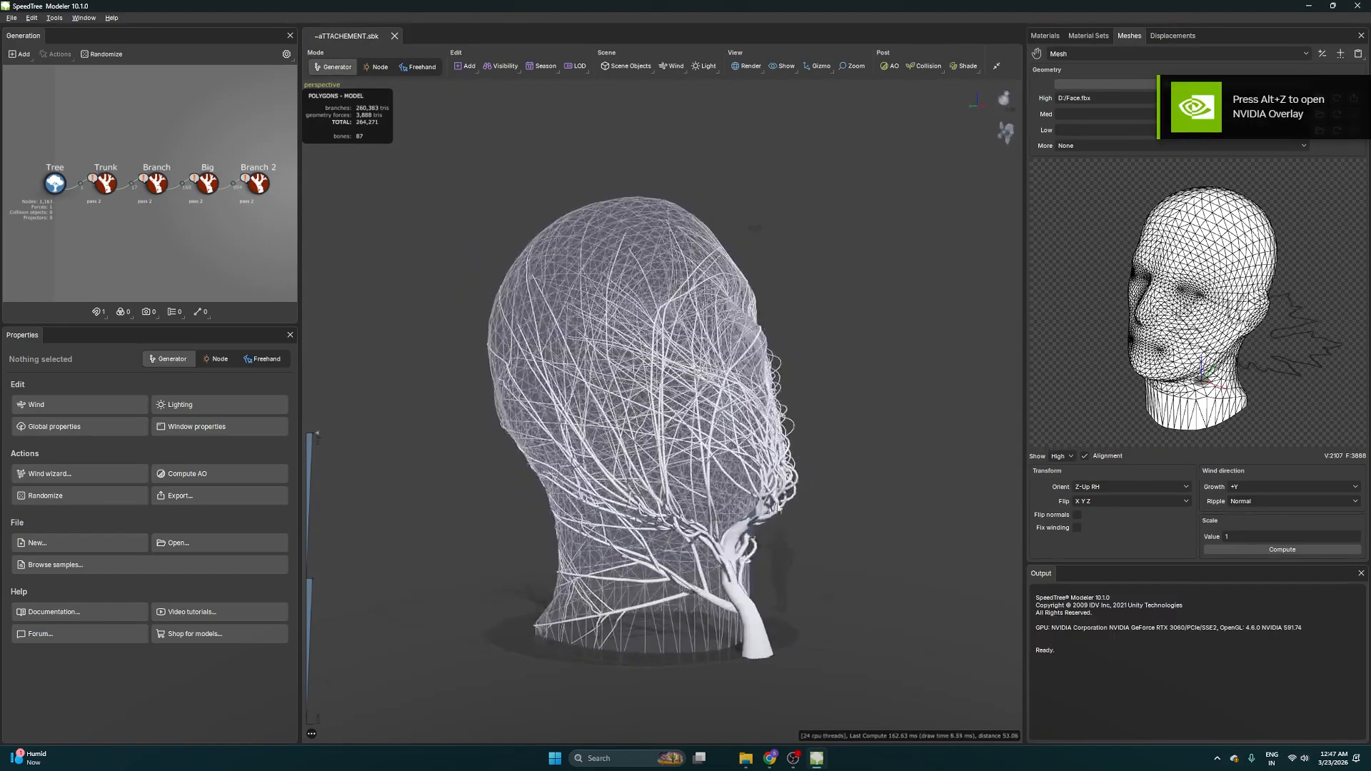
# Hide the Trunk and first-level Branch generators of the attachment model
pyautogui.click(749, 611)
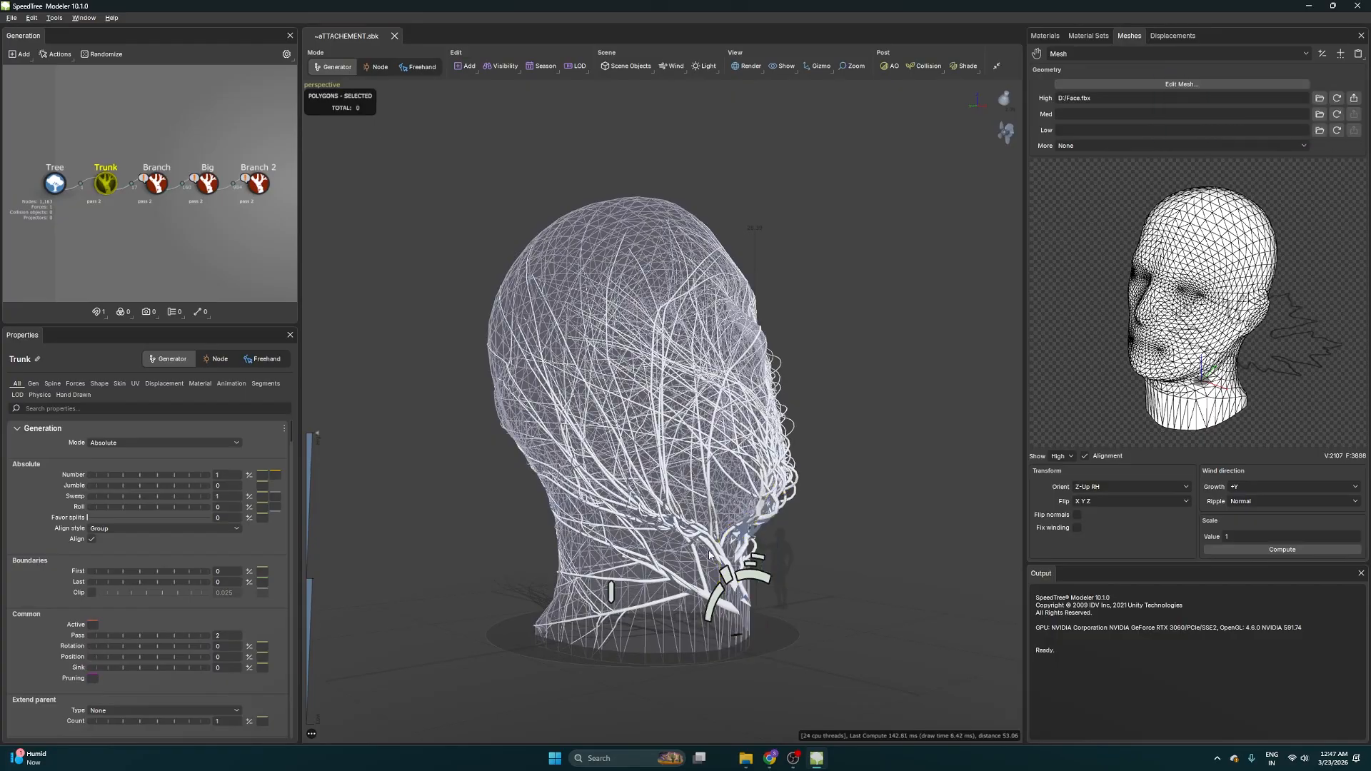
pyautogui.click(156, 184)
# Add a further branch generator to Branch 2 and set its number to 10
pyautogui.rightClick(259, 184)
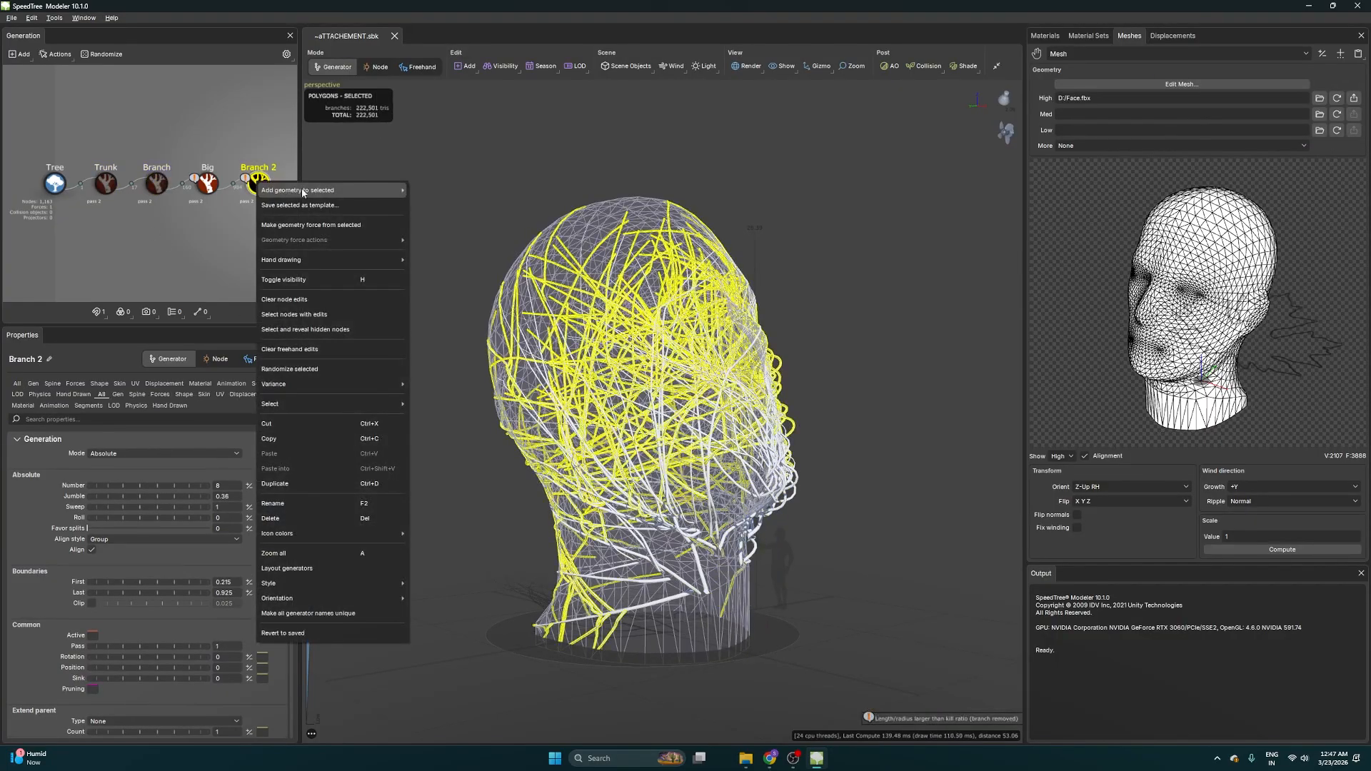
pyautogui.click(437, 199)
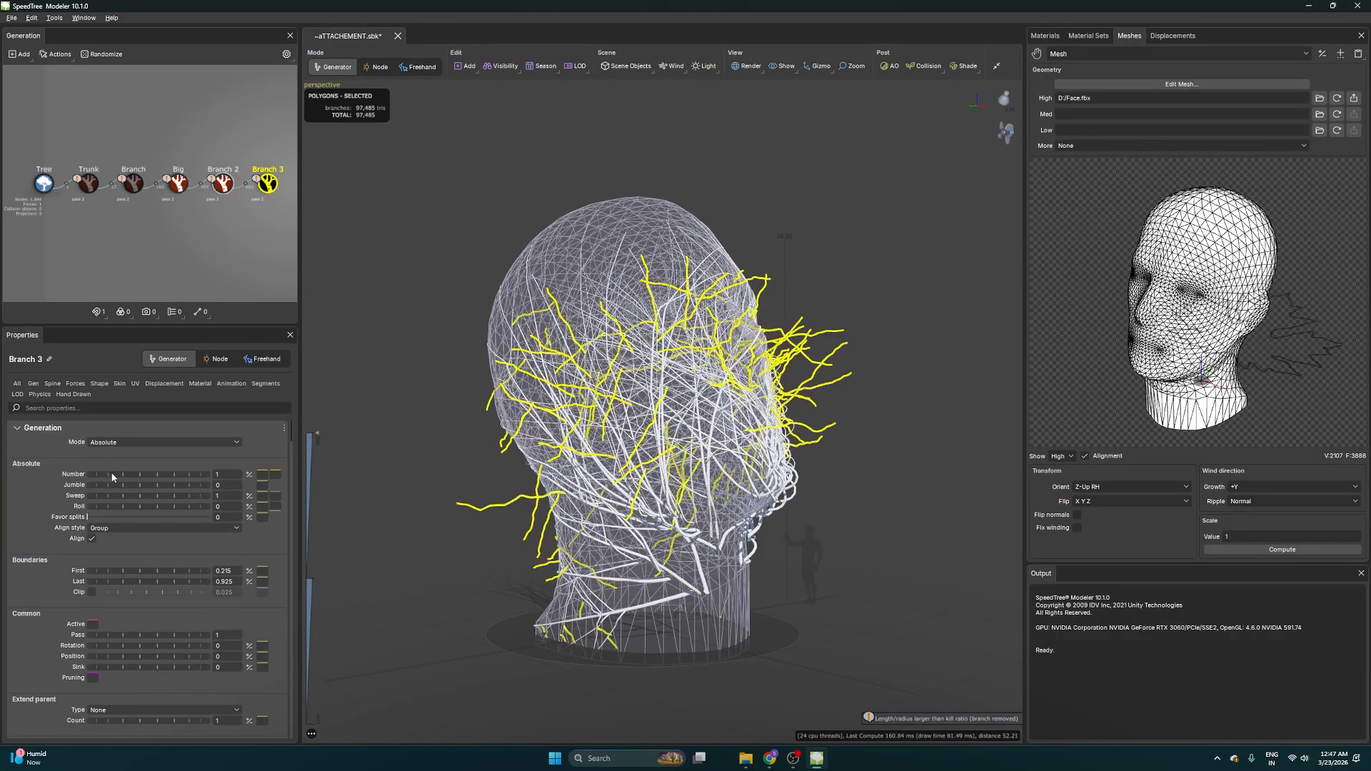
pyautogui.moveTo(112, 474); pyautogui.dragTo(285, 472)
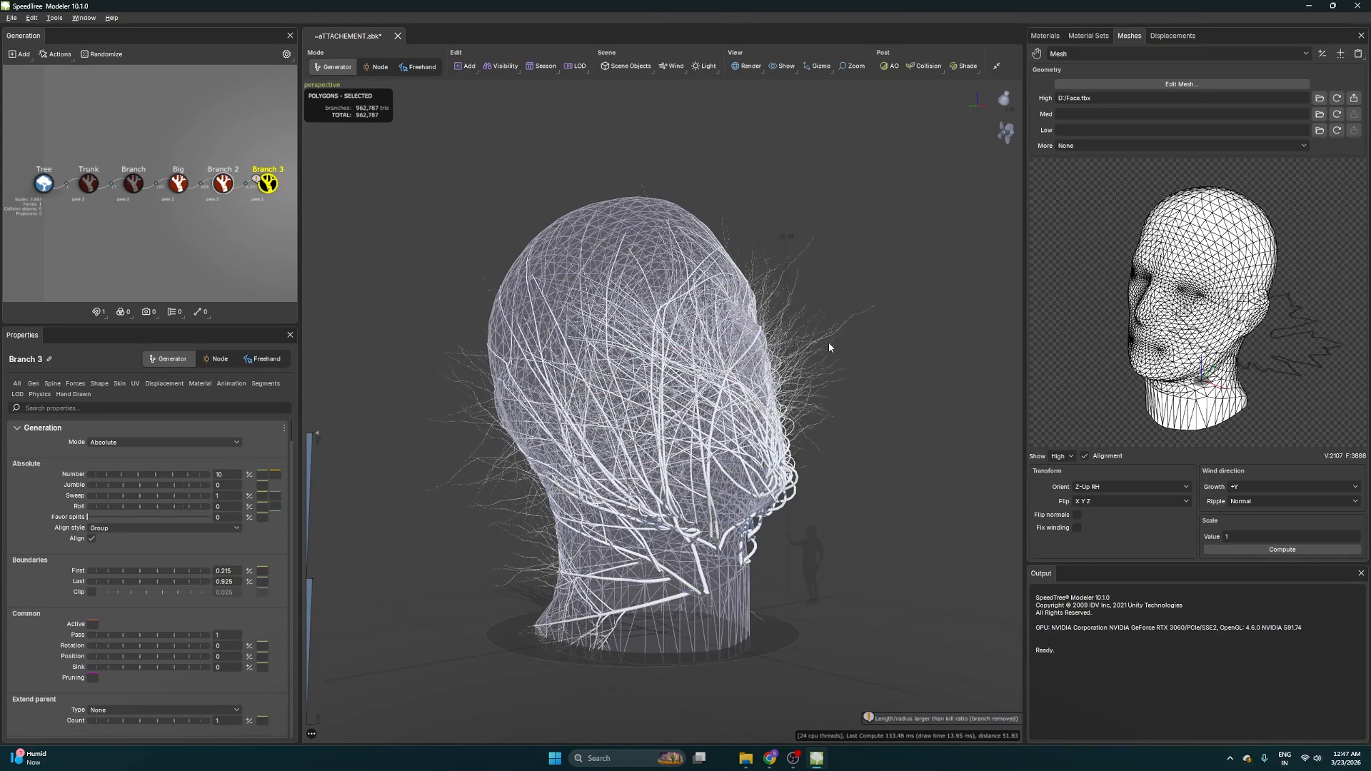
# Set the Mesh force strength on the Branch 3 generator to 1.4 so its branches follow the head
pyautogui.click(794, 359)
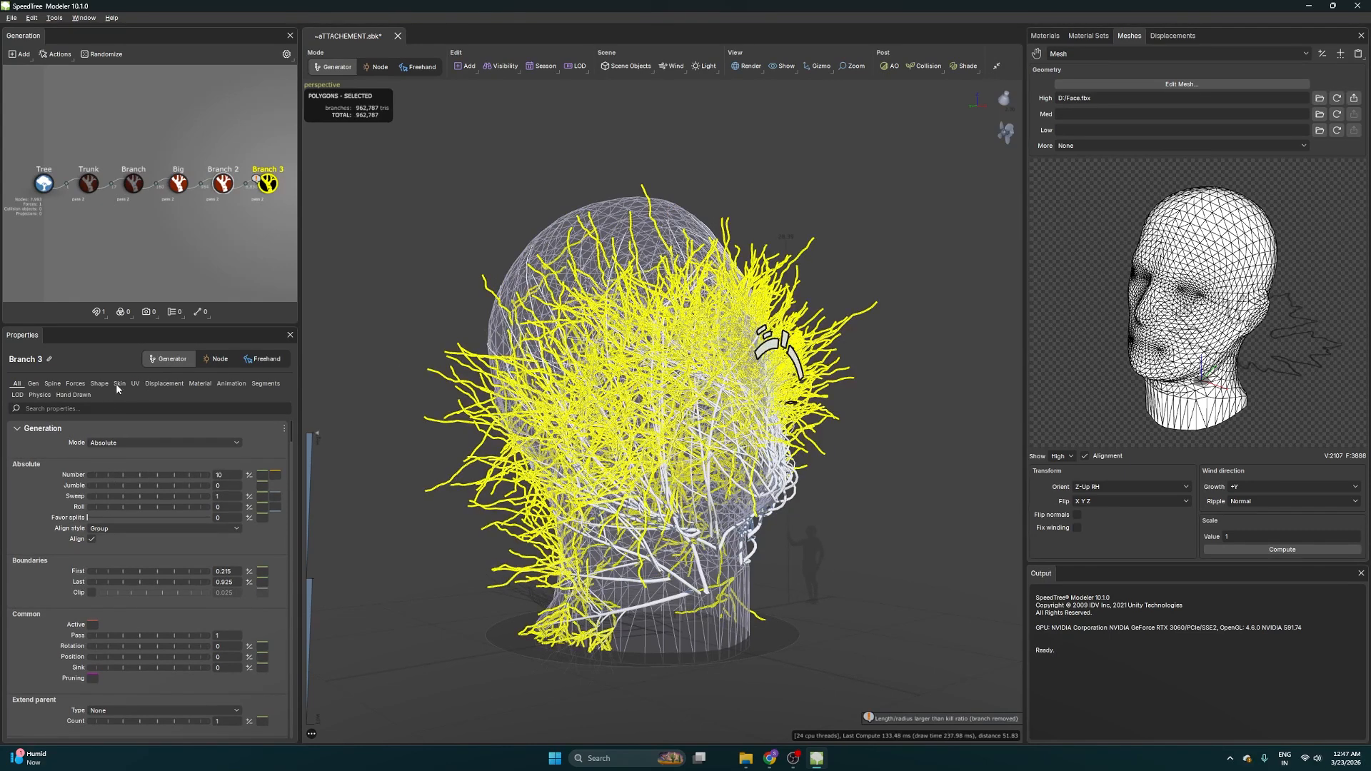
pyautogui.click(75, 385)
pyautogui.moveTo(71, 471); pyautogui.dragTo(165, 470)
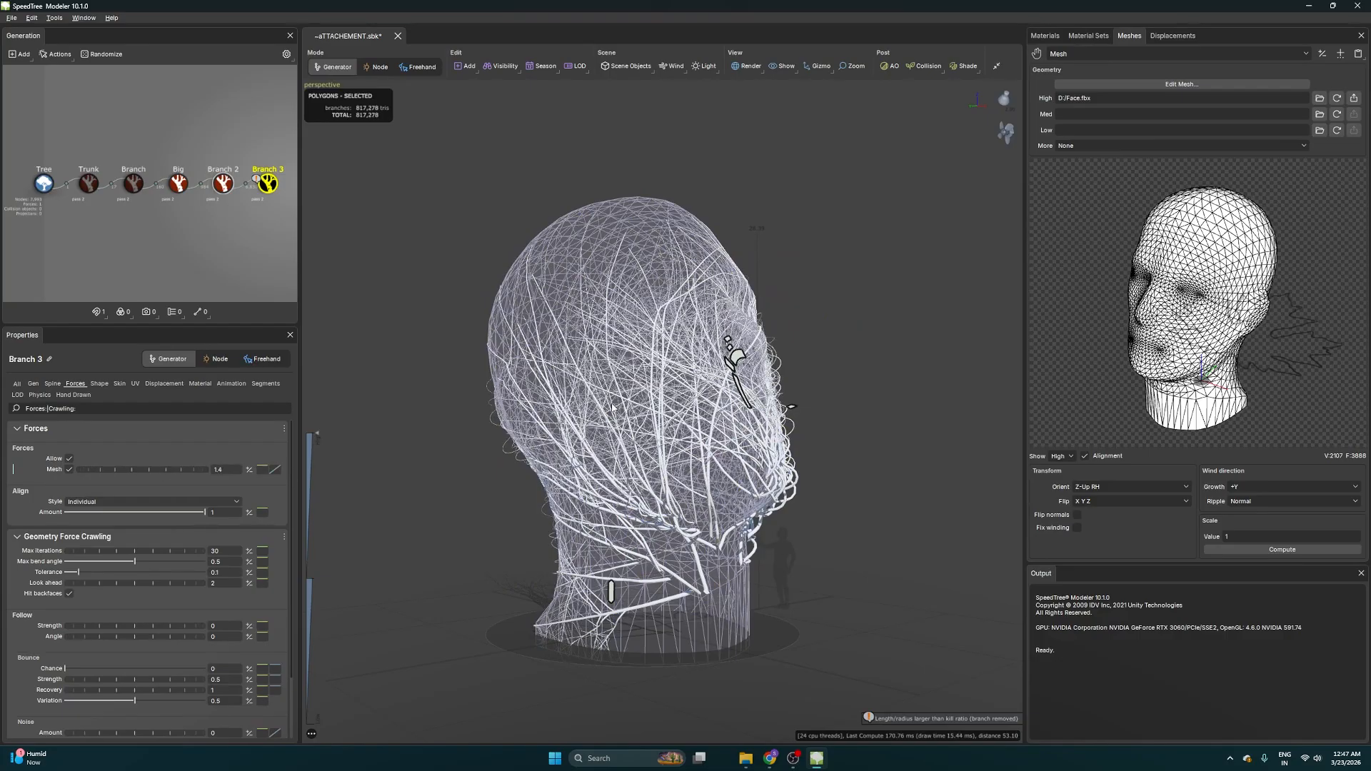
pyautogui.moveTo(612, 408); pyautogui.dragTo(504, 423)
pyautogui.click(504, 424)
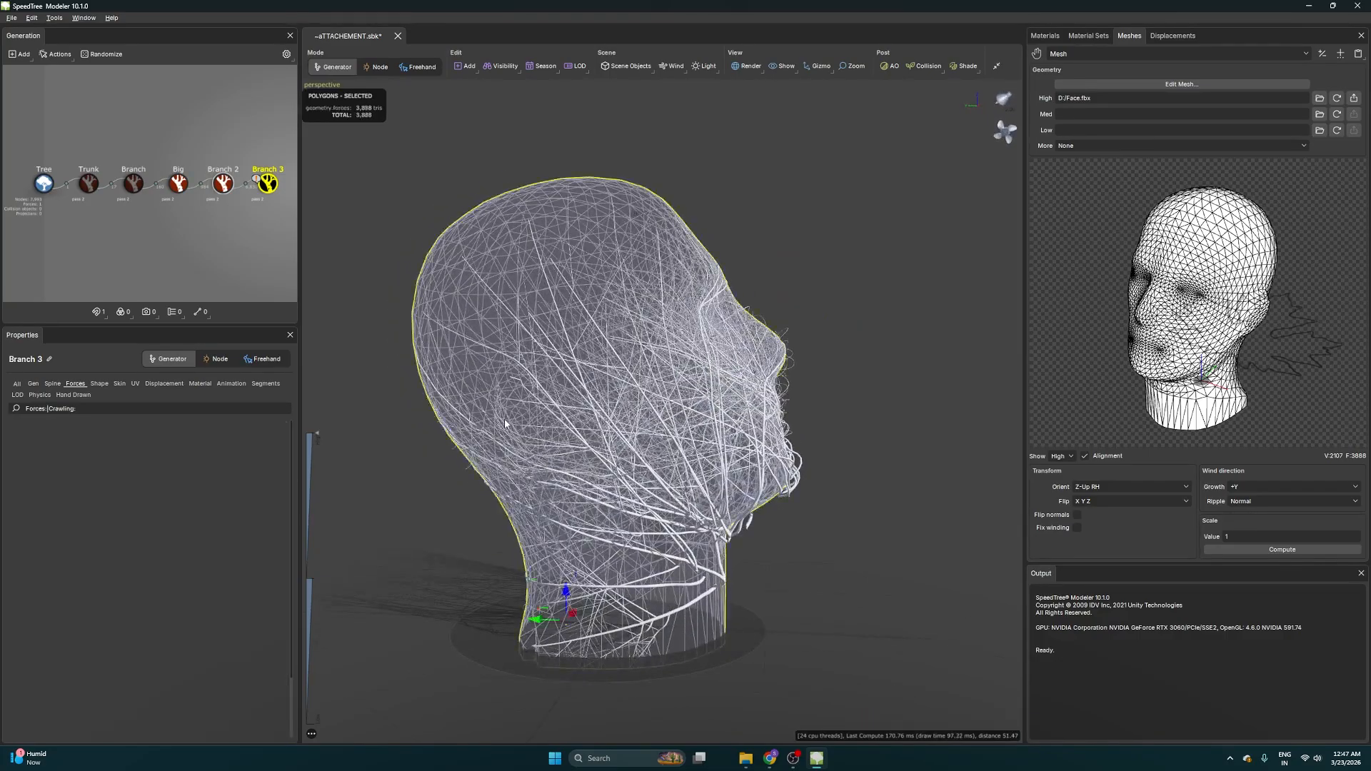
# Set the absolute skin radius of the Branch 3 generator to 0.03
pyautogui.click(269, 186)
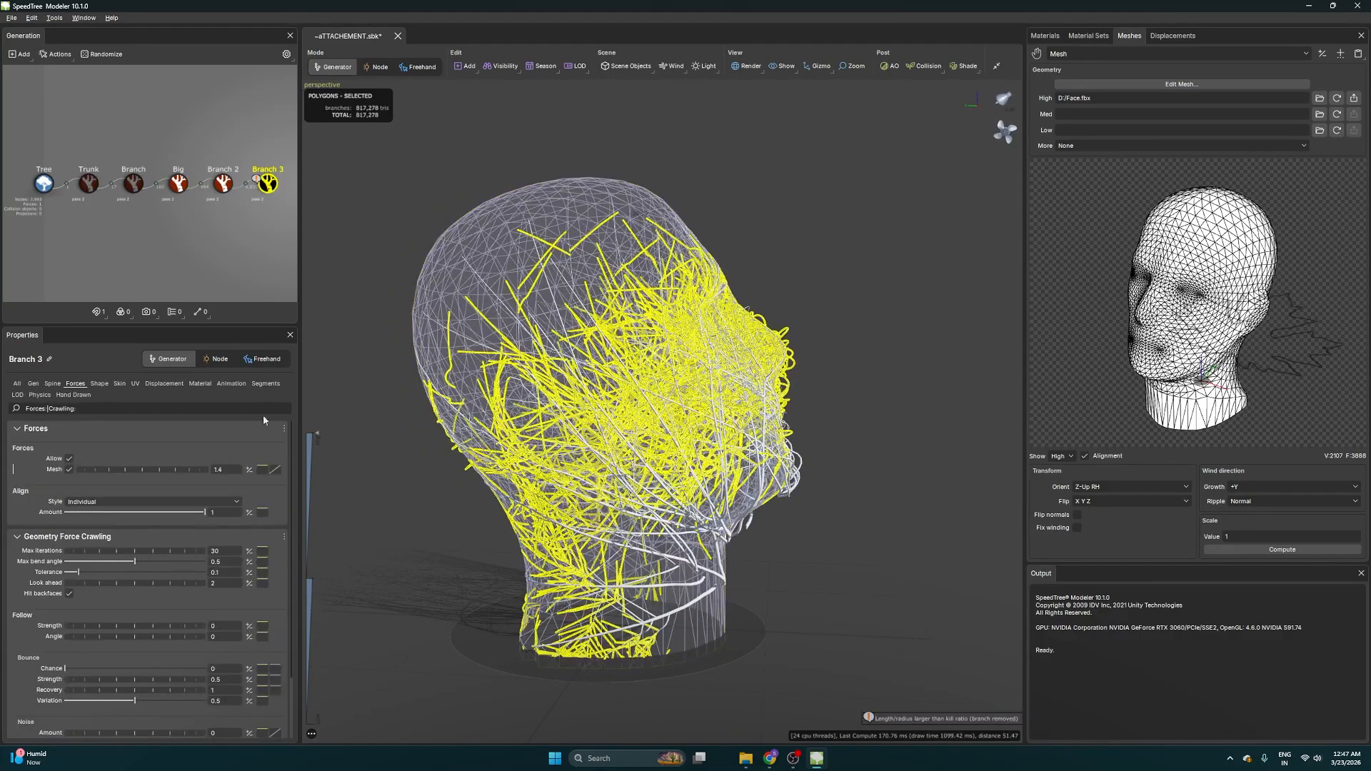
pyautogui.click(52, 384)
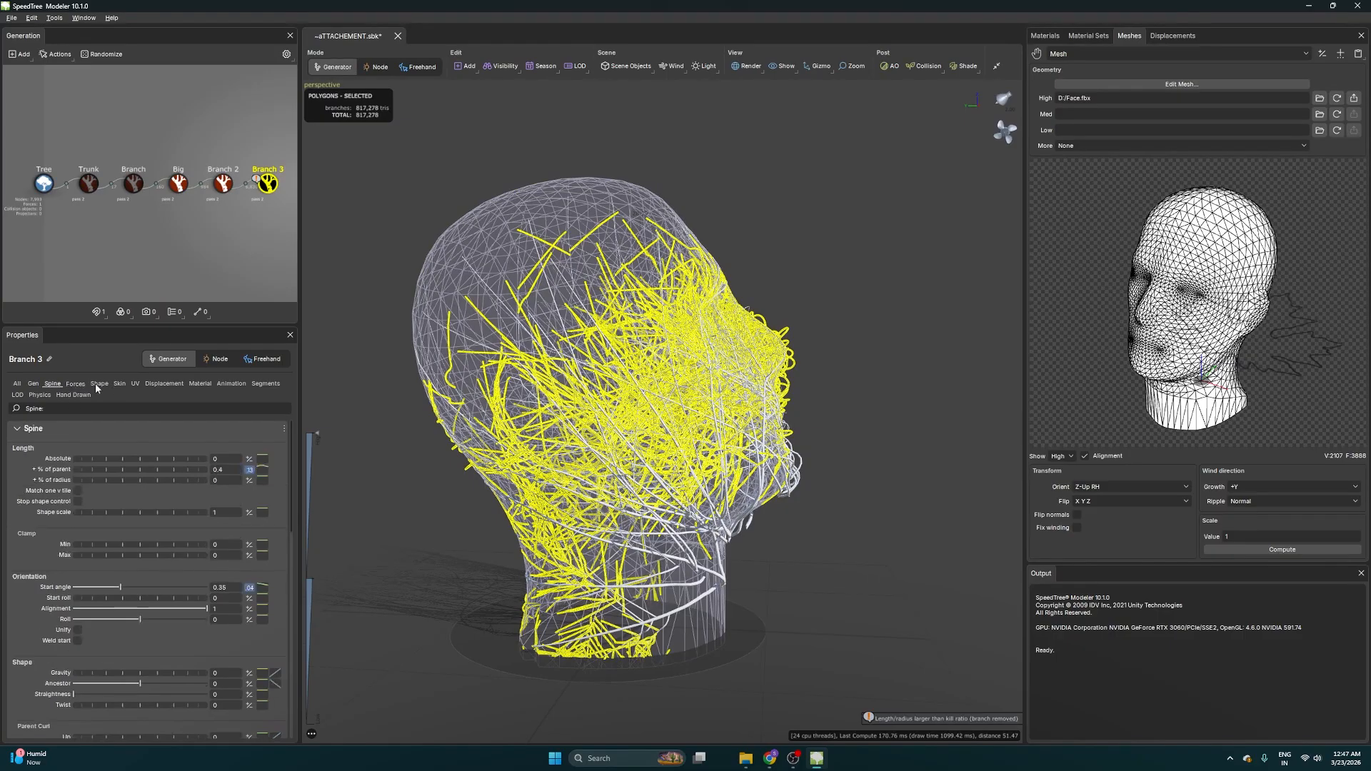
pyautogui.click(97, 384)
pyautogui.click(119, 383)
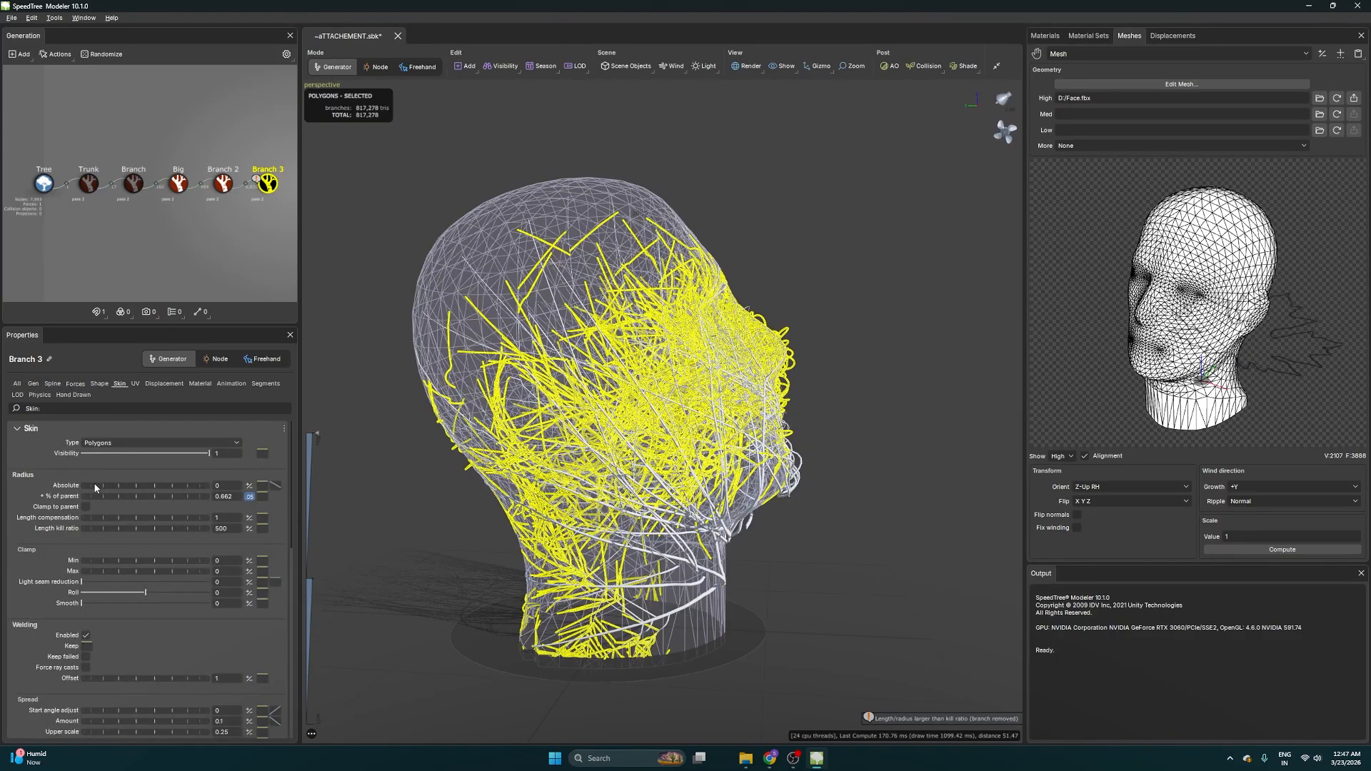
pyautogui.moveTo(105, 487)
pyautogui.mouseDown()
pyautogui.moveTo(160, 485)
pyautogui.moveTo(89, 493)
pyautogui.mouseUp()
pyautogui.moveTo(885, 460)
pyautogui.mouseDown()
pyautogui.moveTo(772, 461)
pyautogui.moveTo(907, 457)
pyautogui.mouseUp()
pyautogui.click(811, 455)
# Reduce the number of branches on the Branch 3 generator to 5
pyautogui.click(267, 186)
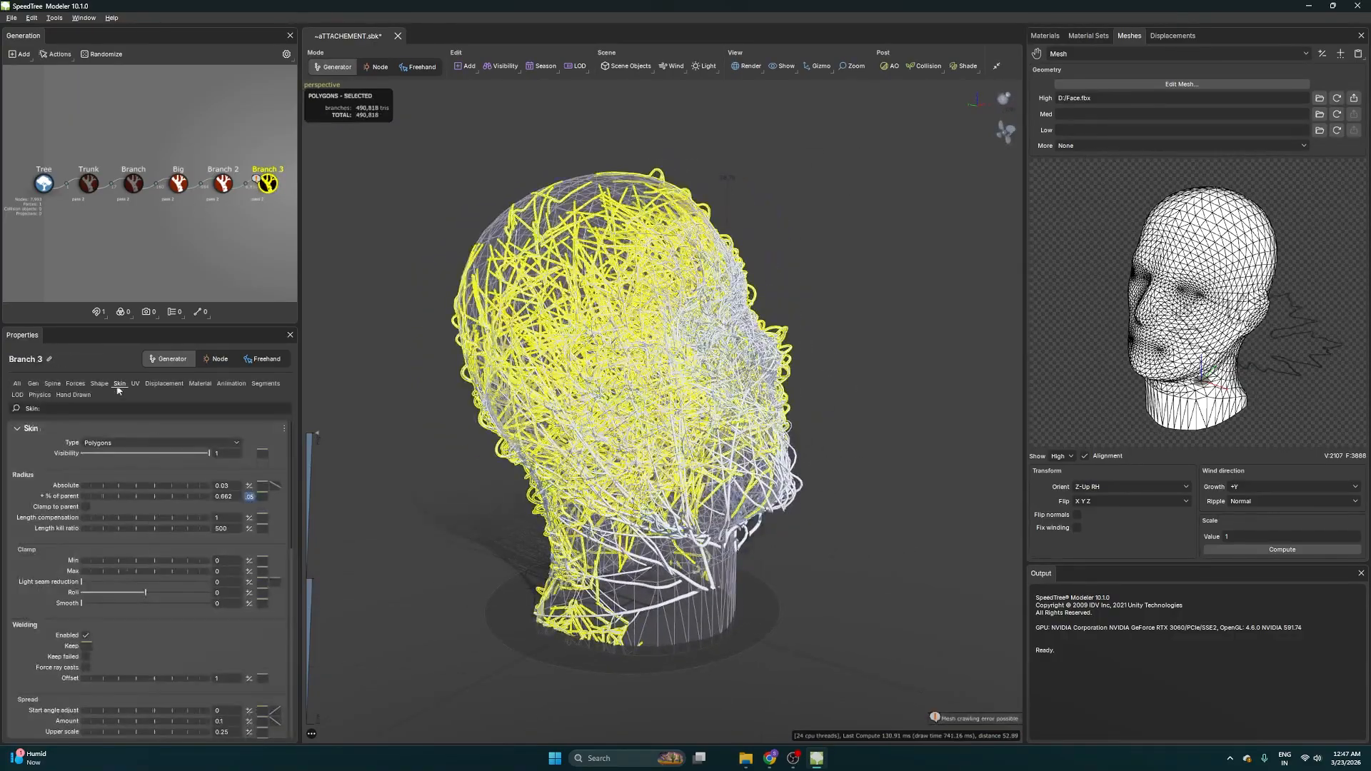
pyautogui.click(33, 384)
pyautogui.moveTo(156, 478); pyautogui.dragTo(96, 474)
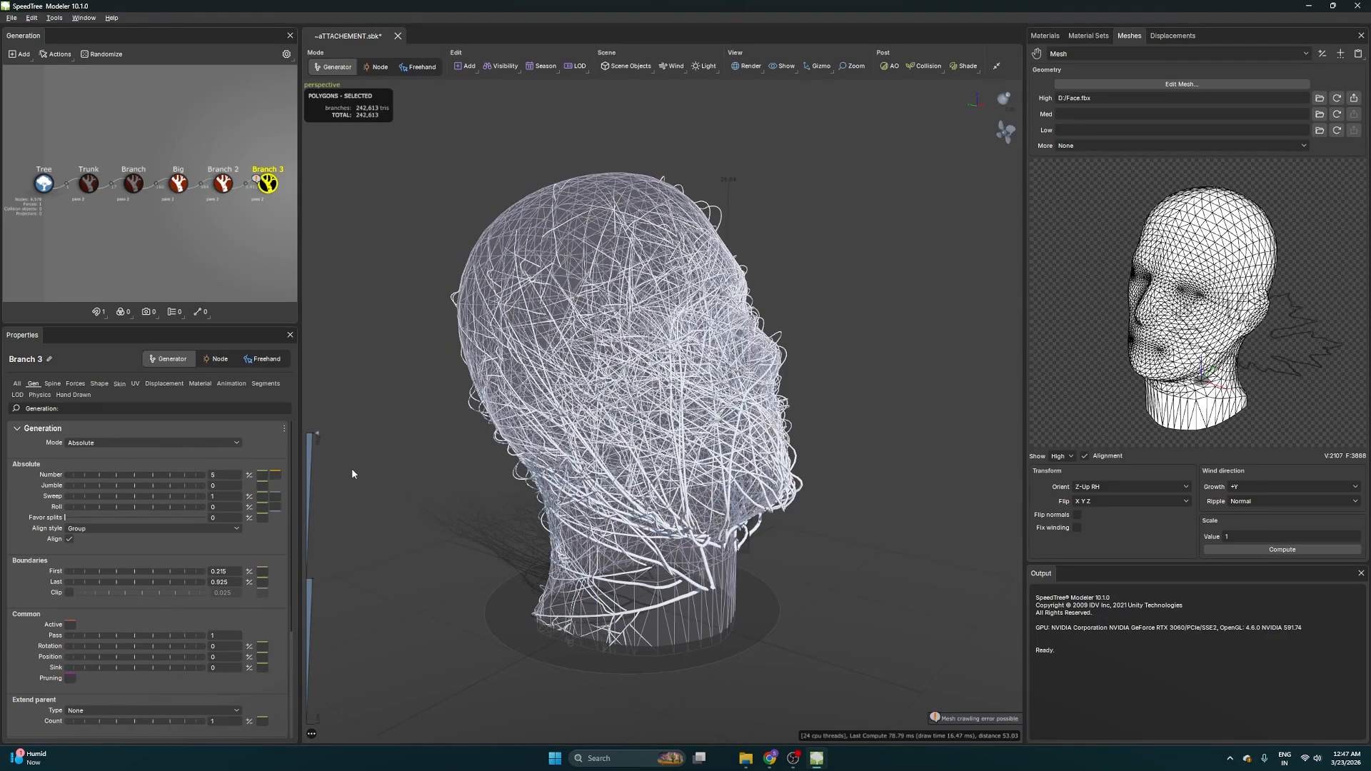
# Hide the head mesh force and inspect the remaining branches from the side and up close
pyautogui.click(499, 568)
pyautogui.moveTo(499, 568); pyautogui.dragTo(466, 250)
pyautogui.click(465, 247)
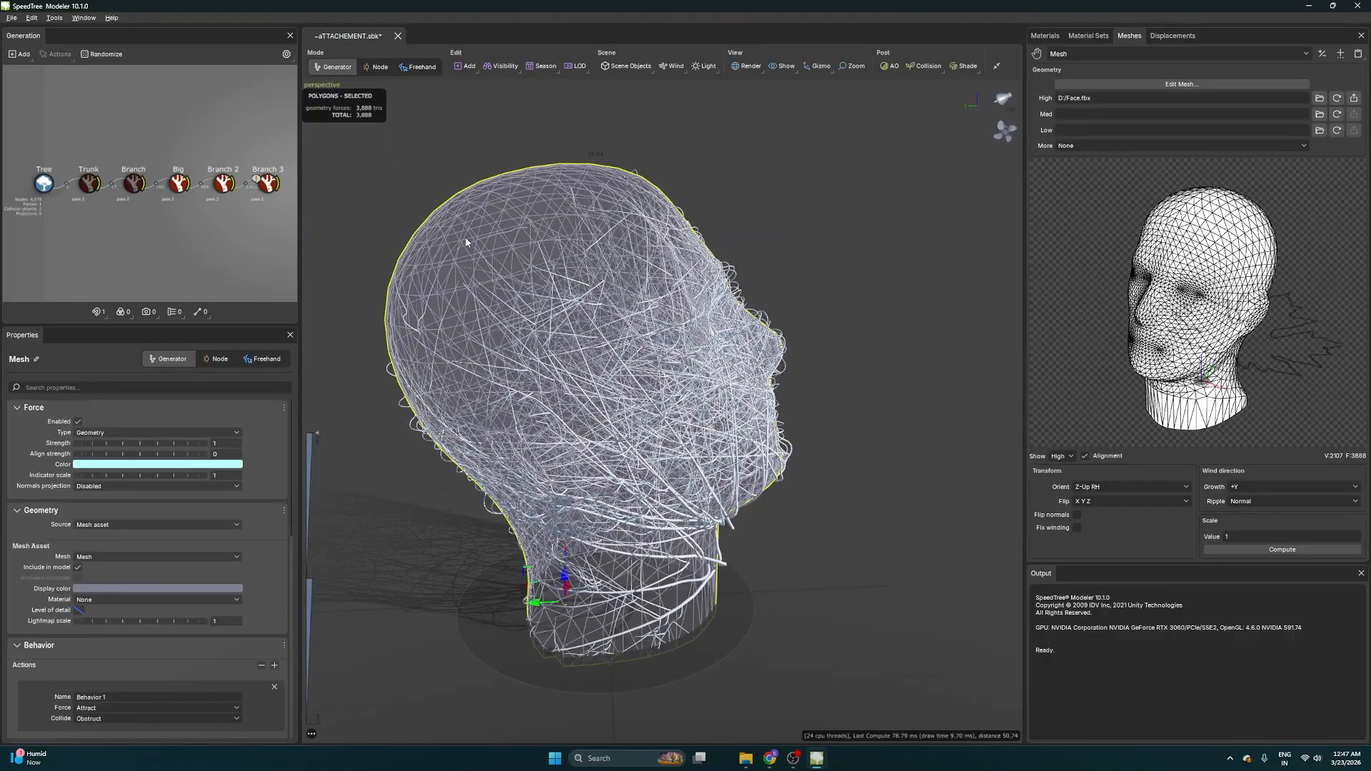
pyautogui.press('h')
pyautogui.scroll(-5, 465, 246)
pyautogui.moveTo(685, 421); pyautogui.dragTo(746, 407)
pyautogui.scroll(5, 602, 427)
# Set the number of branches on the Branch 3 generator to 6
pyautogui.click(266, 184)
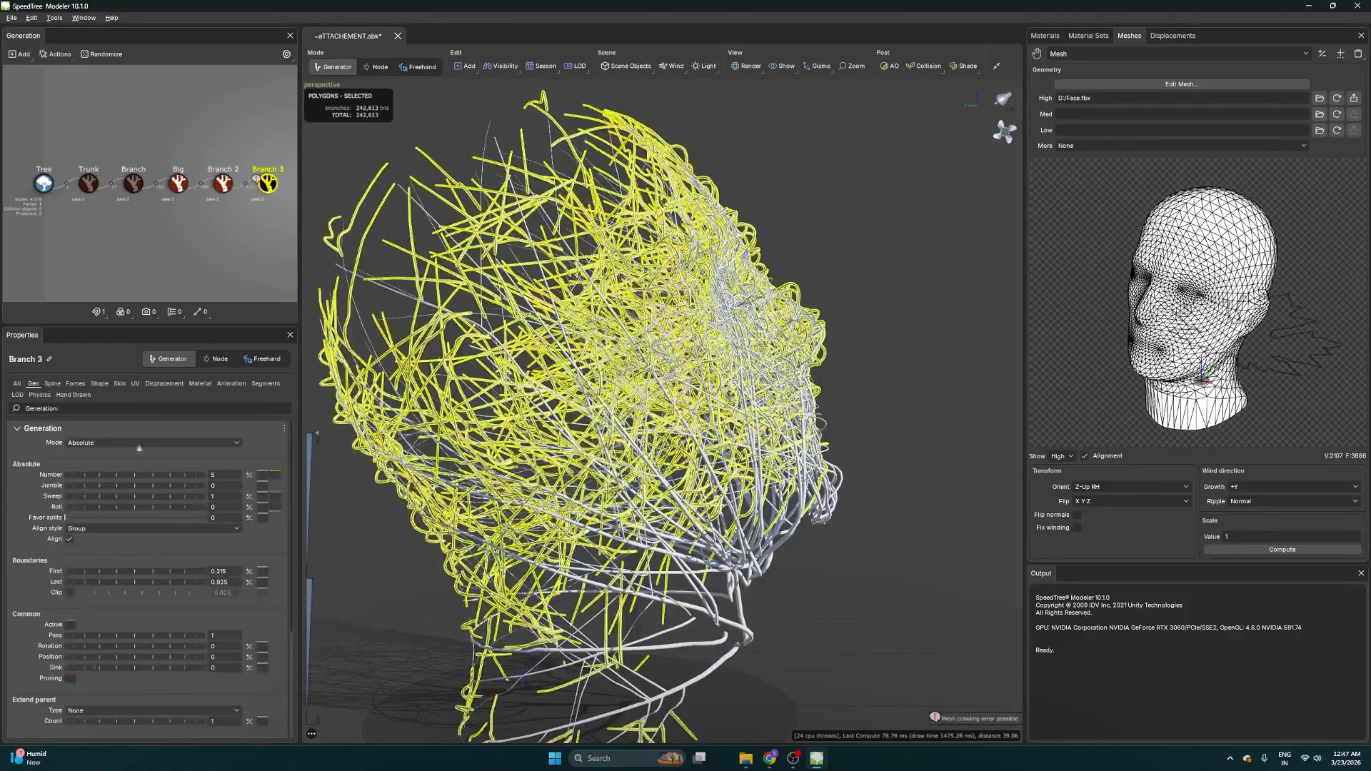
pyautogui.moveTo(97, 480); pyautogui.dragTo(110, 479)
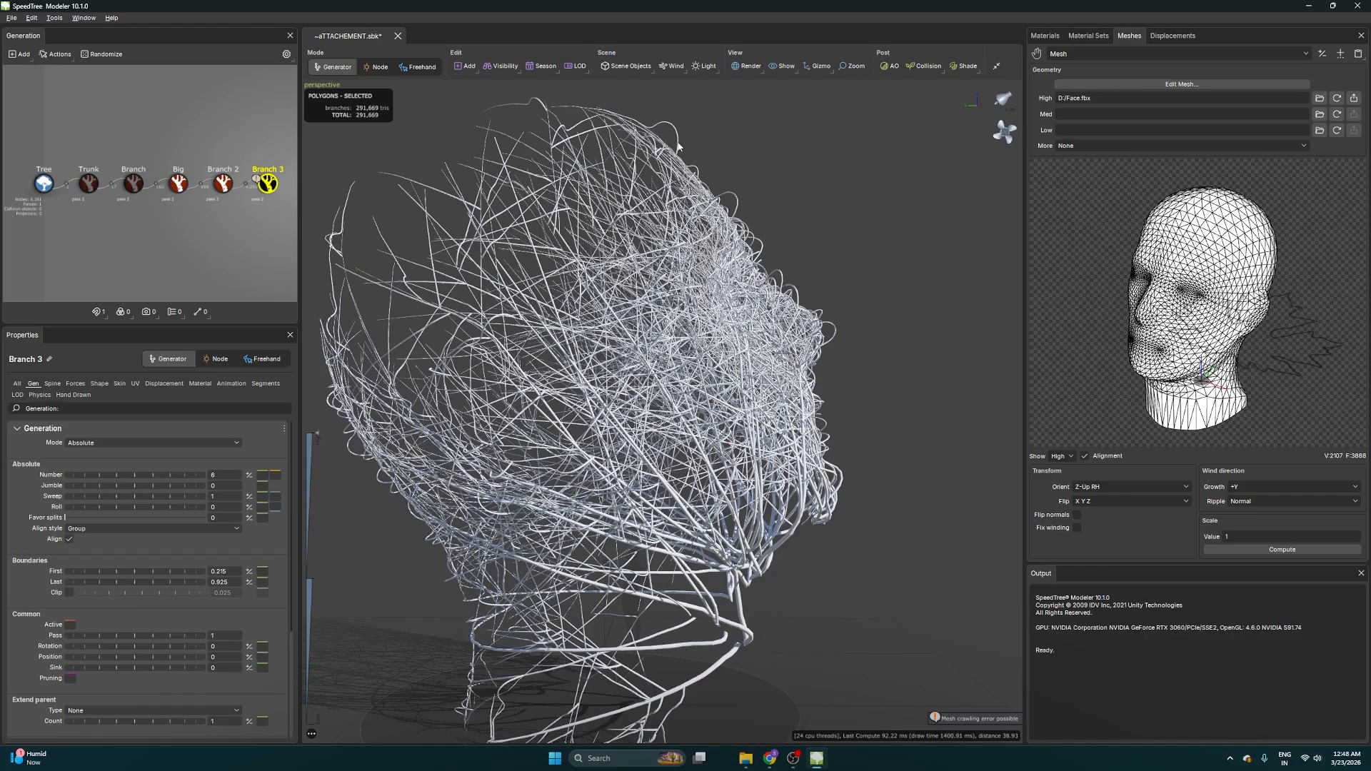
# Save the model in the Downloads folder as Procedural_MeshAttract, replacing the existing file
pyautogui.hotkey('ctrl', 's')
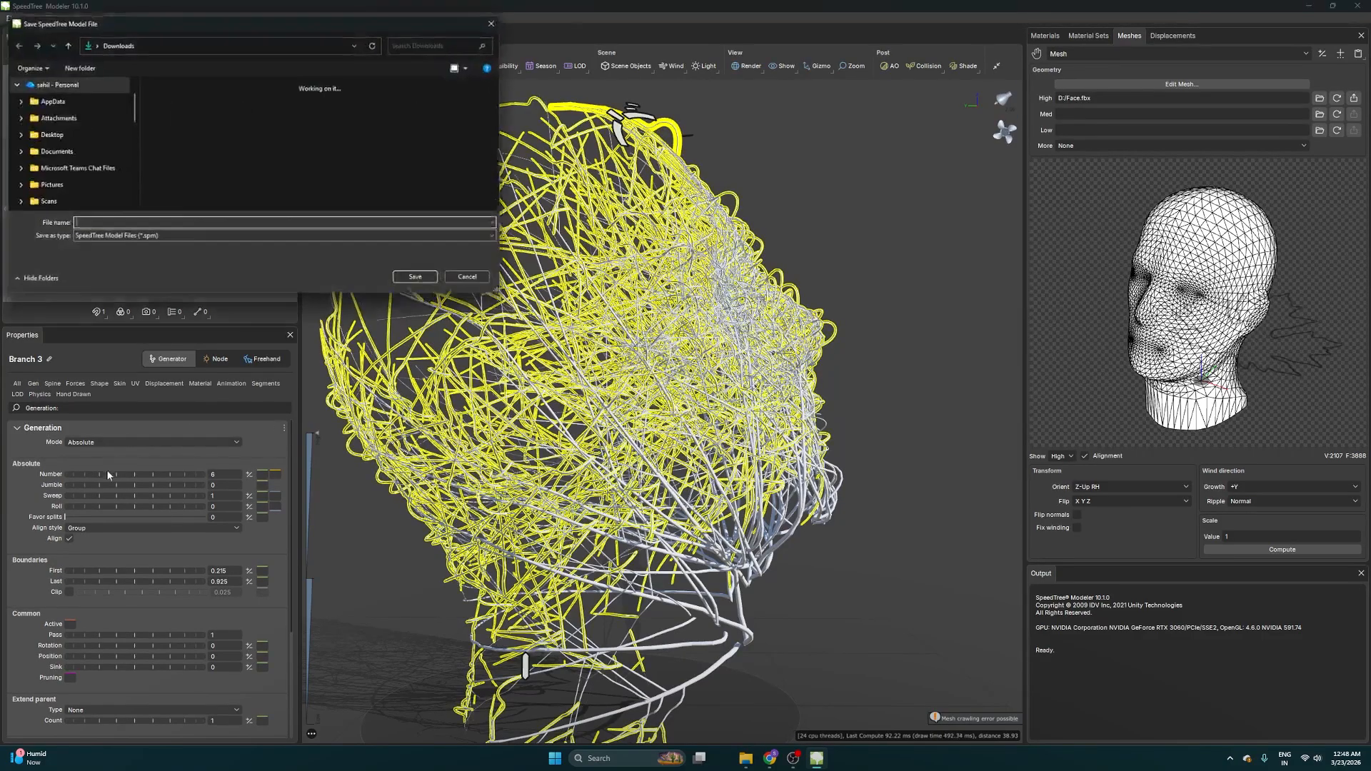
pyautogui.scroll(-1, 319, 204)
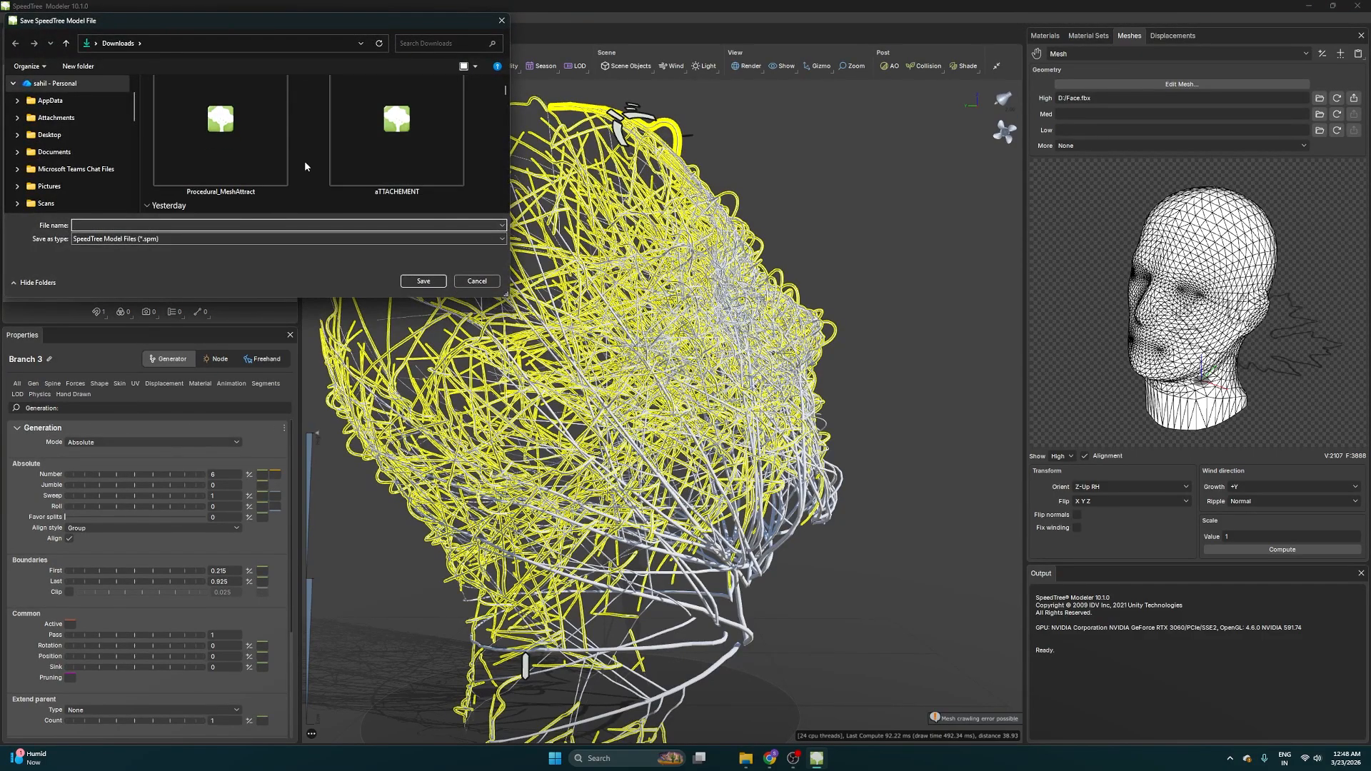
pyautogui.click(250, 160)
pyautogui.press('Return')
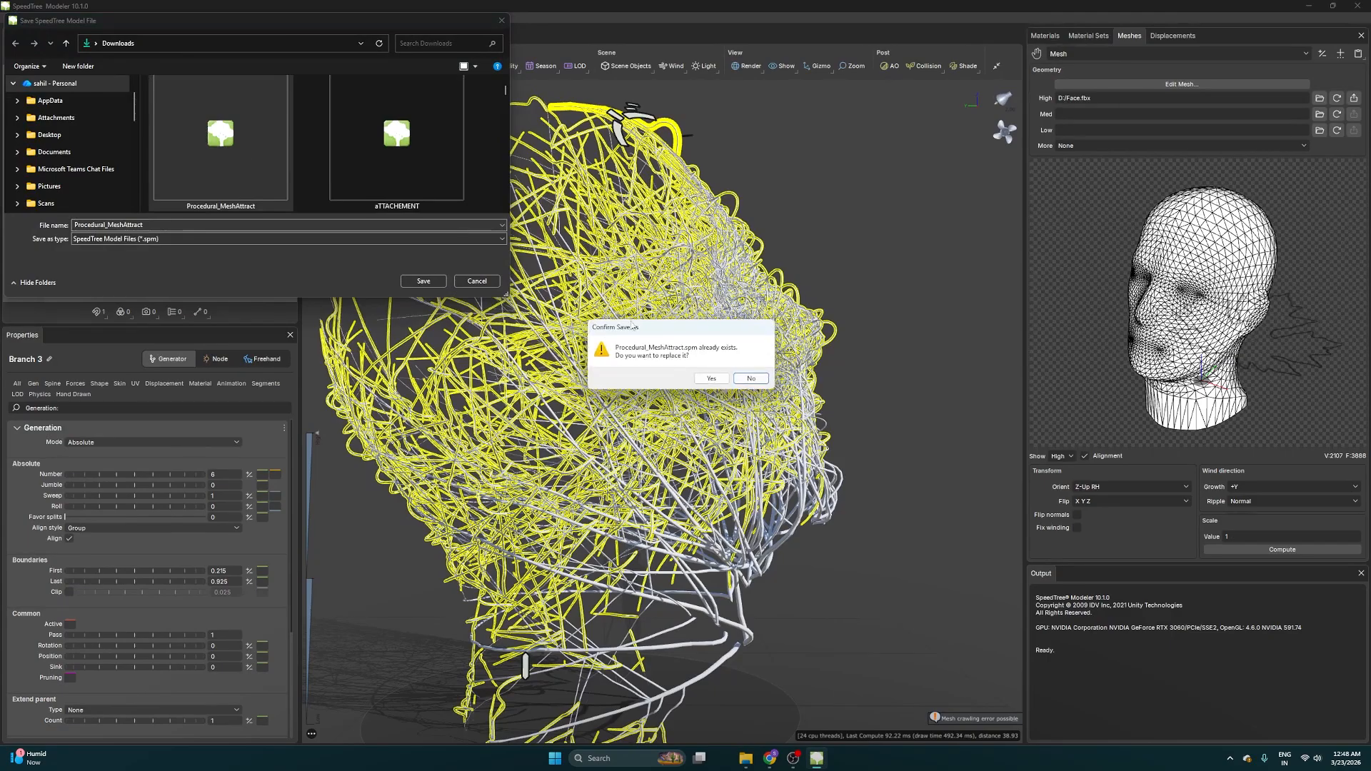
pyautogui.click(710, 380)
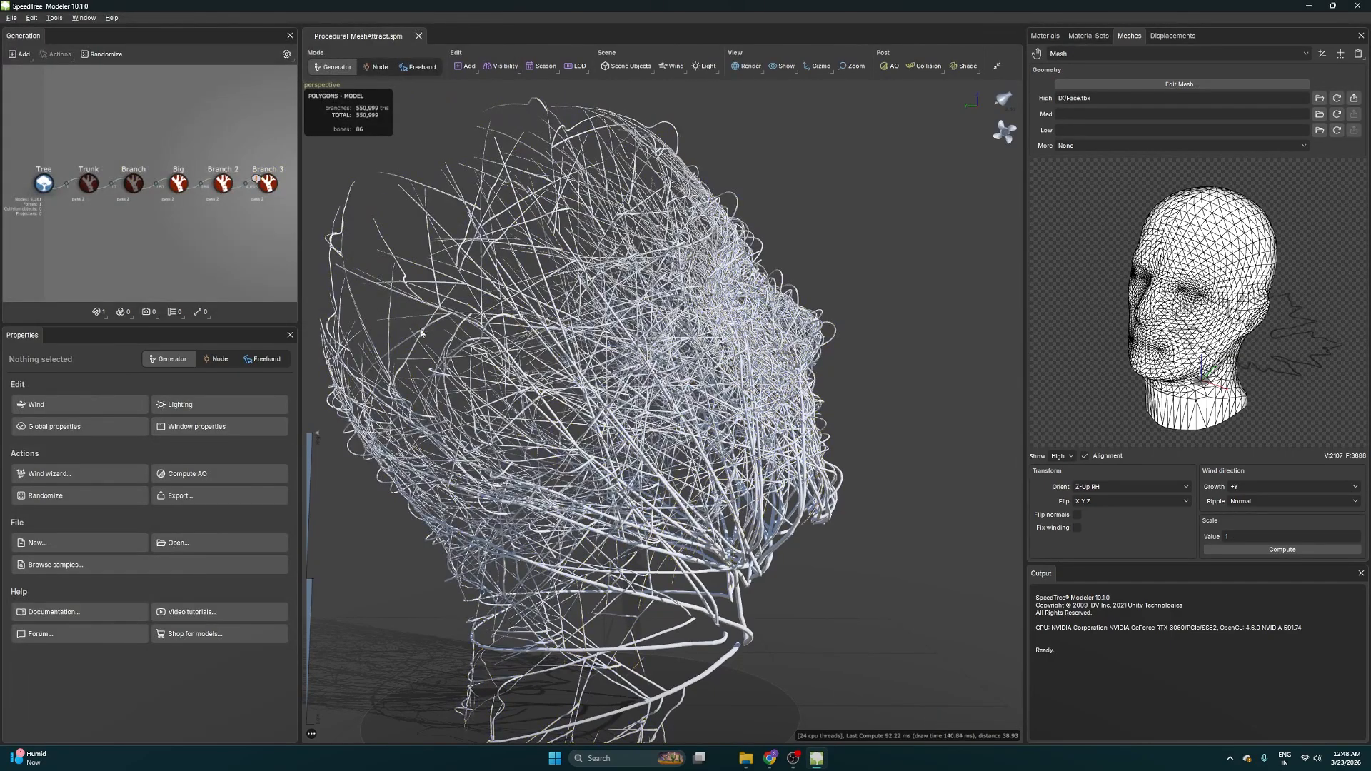
# Increase the Mesh force strength on the Branch 3 generator to 15.74
pyautogui.click(269, 183)
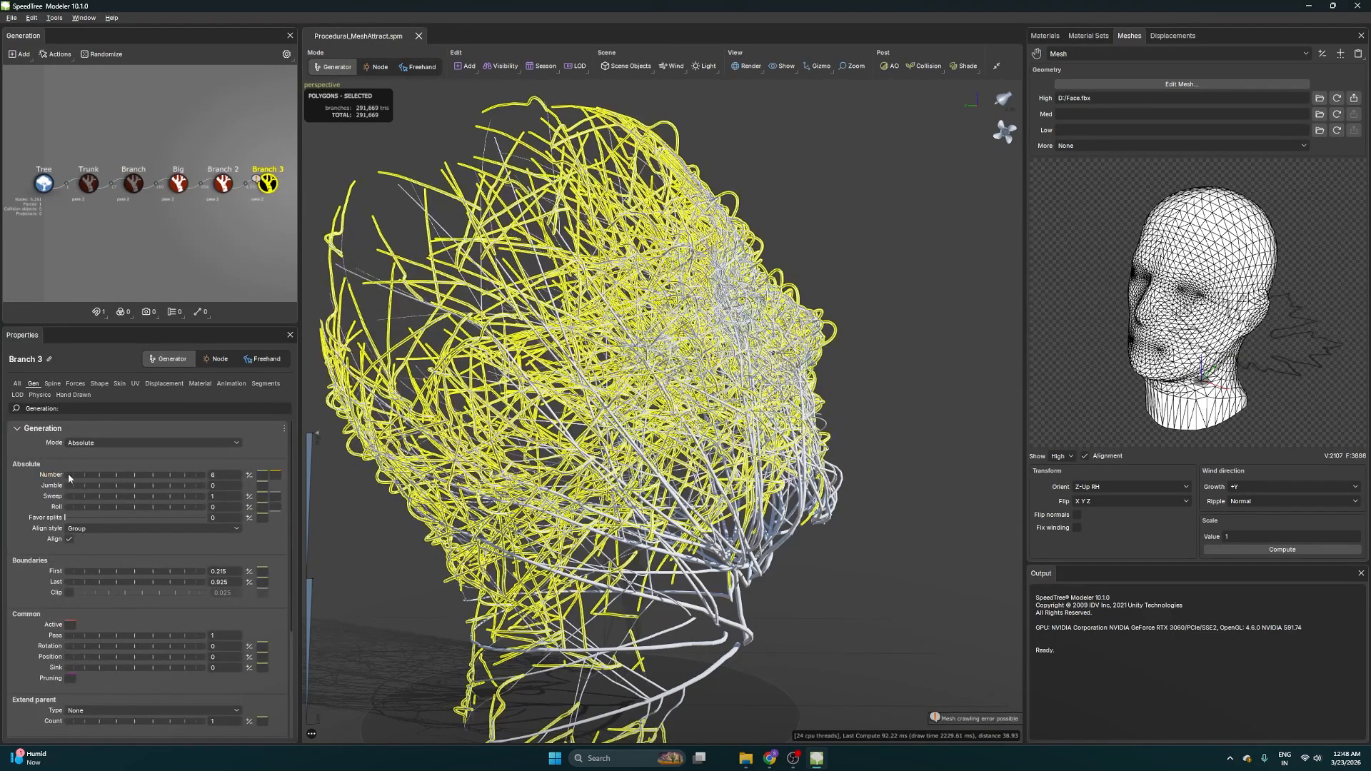
pyautogui.click(75, 383)
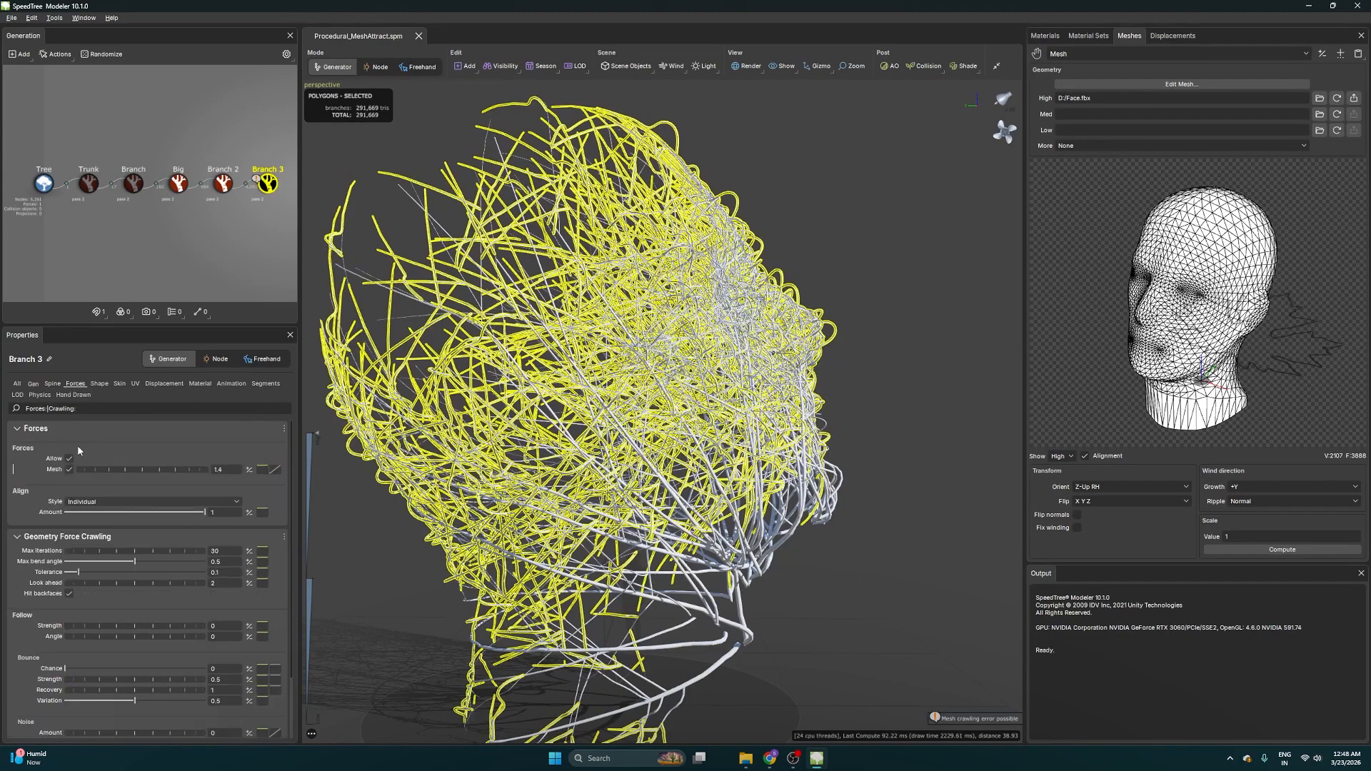
pyautogui.moveTo(98, 471); pyautogui.dragTo(931, 273)
pyautogui.click(931, 273)
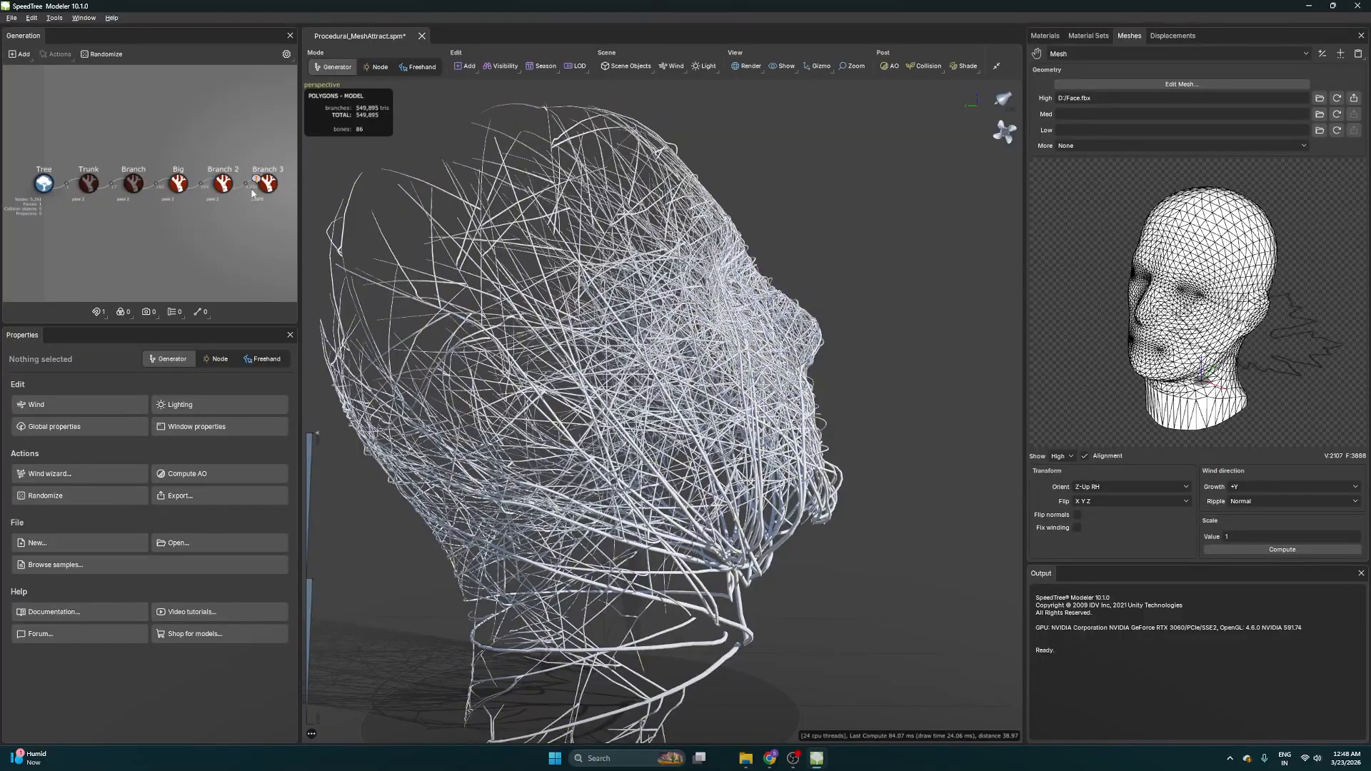
pyautogui.click(266, 187)
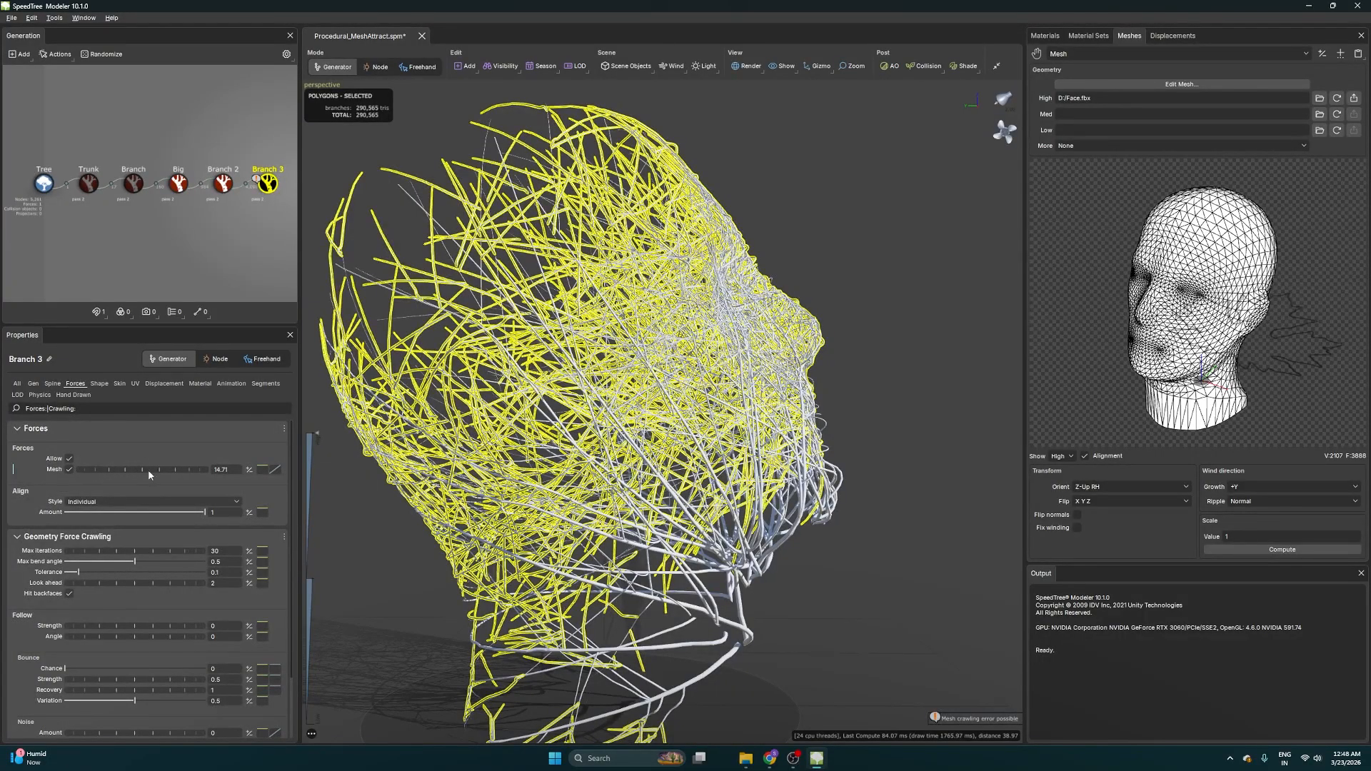
pyautogui.moveTo(103, 471); pyautogui.dragTo(3, 469)
pyautogui.moveTo(172, 471); pyautogui.dragTo(314, 467)
# Unhide everything in the scene, including the Trunk, the first-level Branch and the head mesh force
pyautogui.rightClick(831, 264)
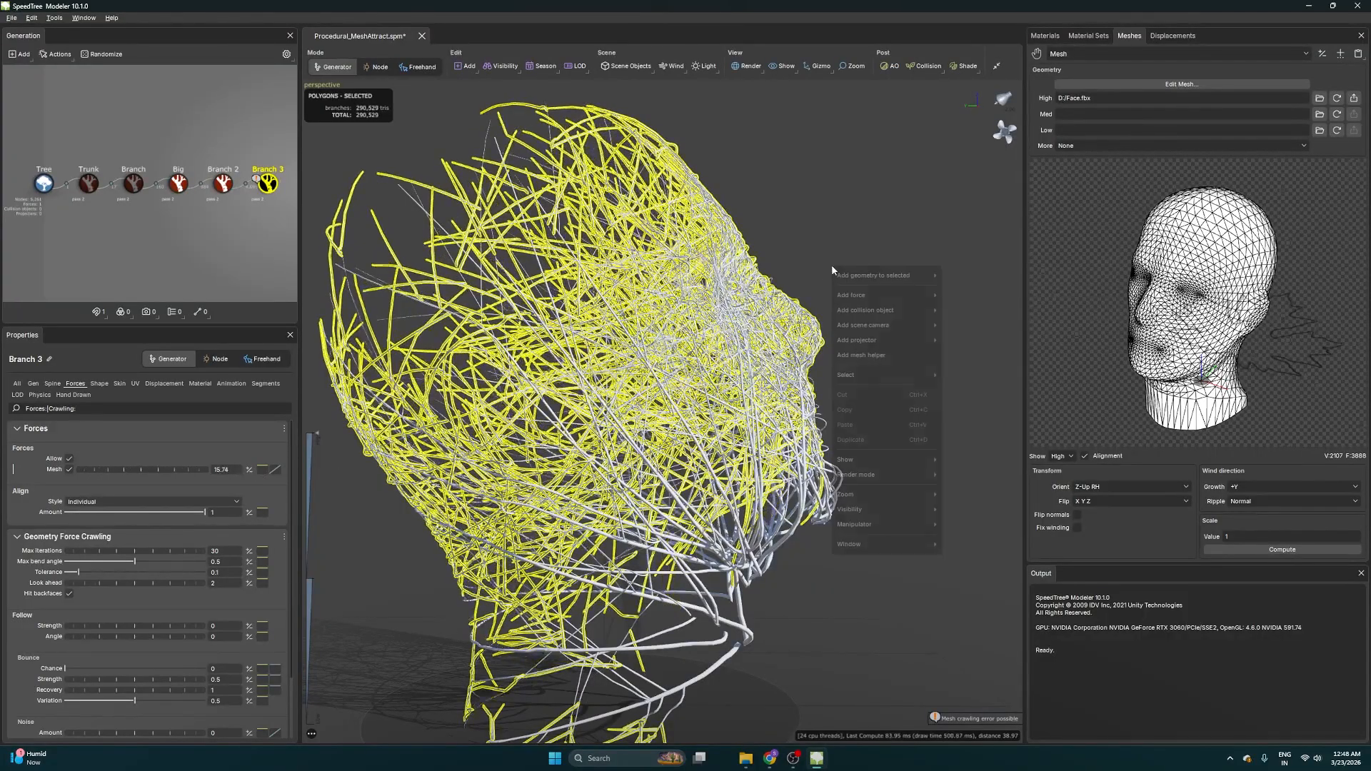
pyautogui.moveTo(885, 509)
pyautogui.click(983, 524)
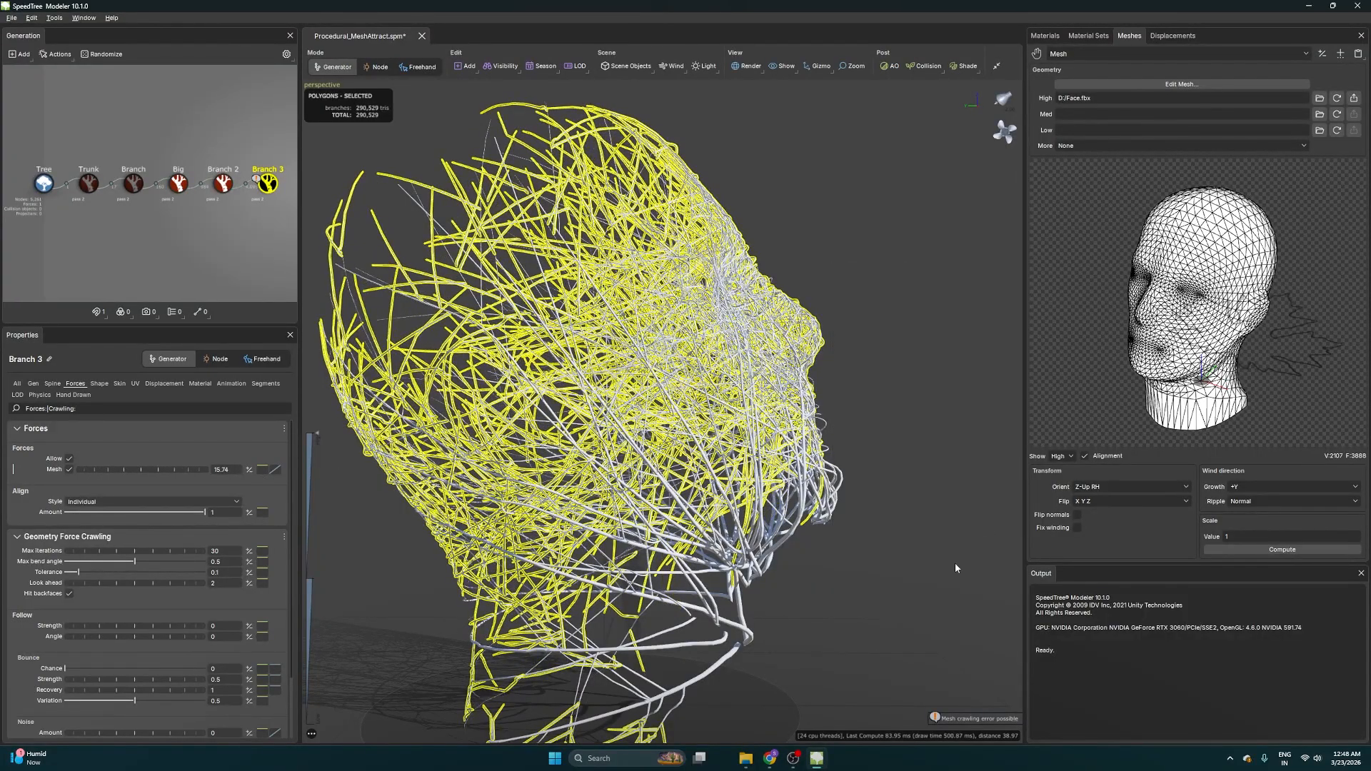
# Examine how the trunk and all branch levels wrap around the head mesh, from overall and close views
pyautogui.moveTo(910, 558)
pyautogui.mouseDown()
pyautogui.moveTo(808, 564)
pyautogui.moveTo(904, 558)
pyautogui.moveTo(890, 549)
pyautogui.mouseUp()
pyautogui.click(933, 560)
pyautogui.scroll(-5, 932, 560)
pyautogui.scroll(5, 890, 549)
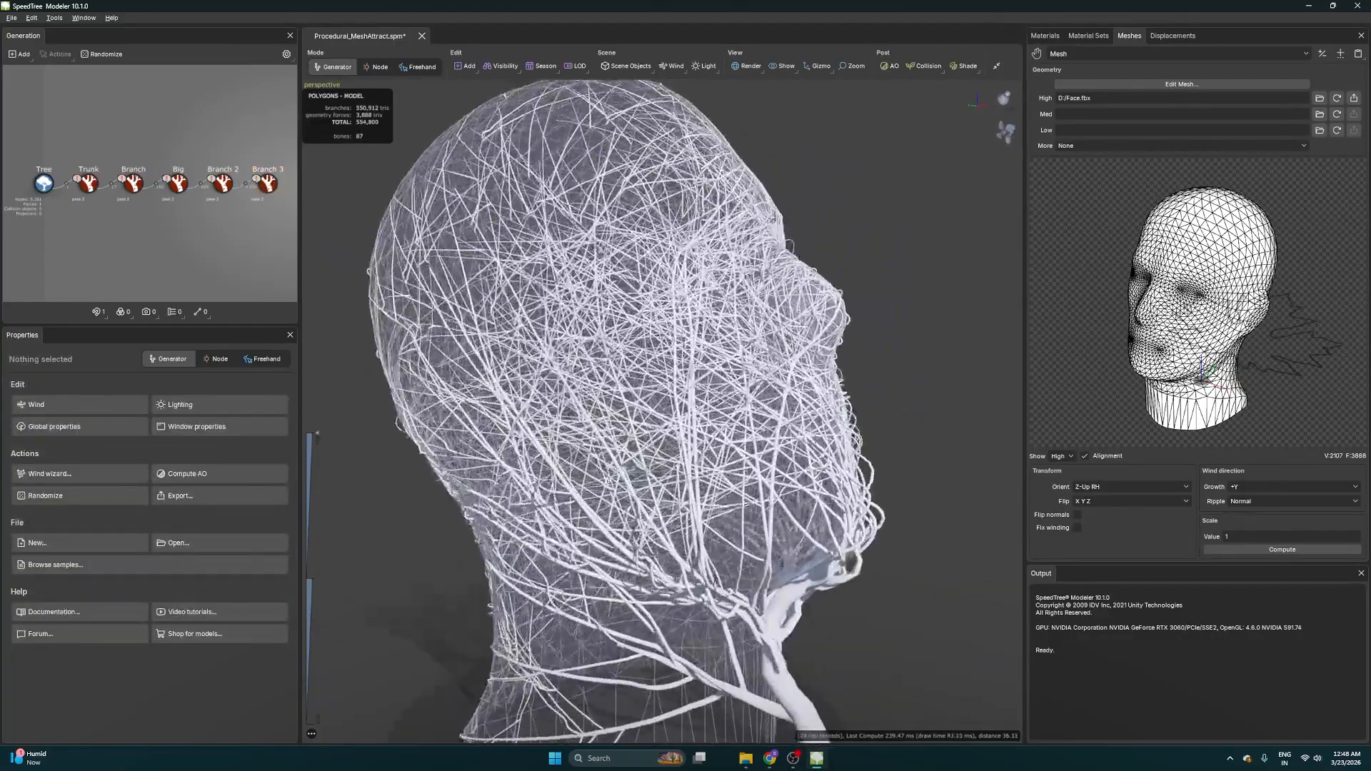
pyautogui.rightClick(269, 177)
pyautogui.click(343, 154)
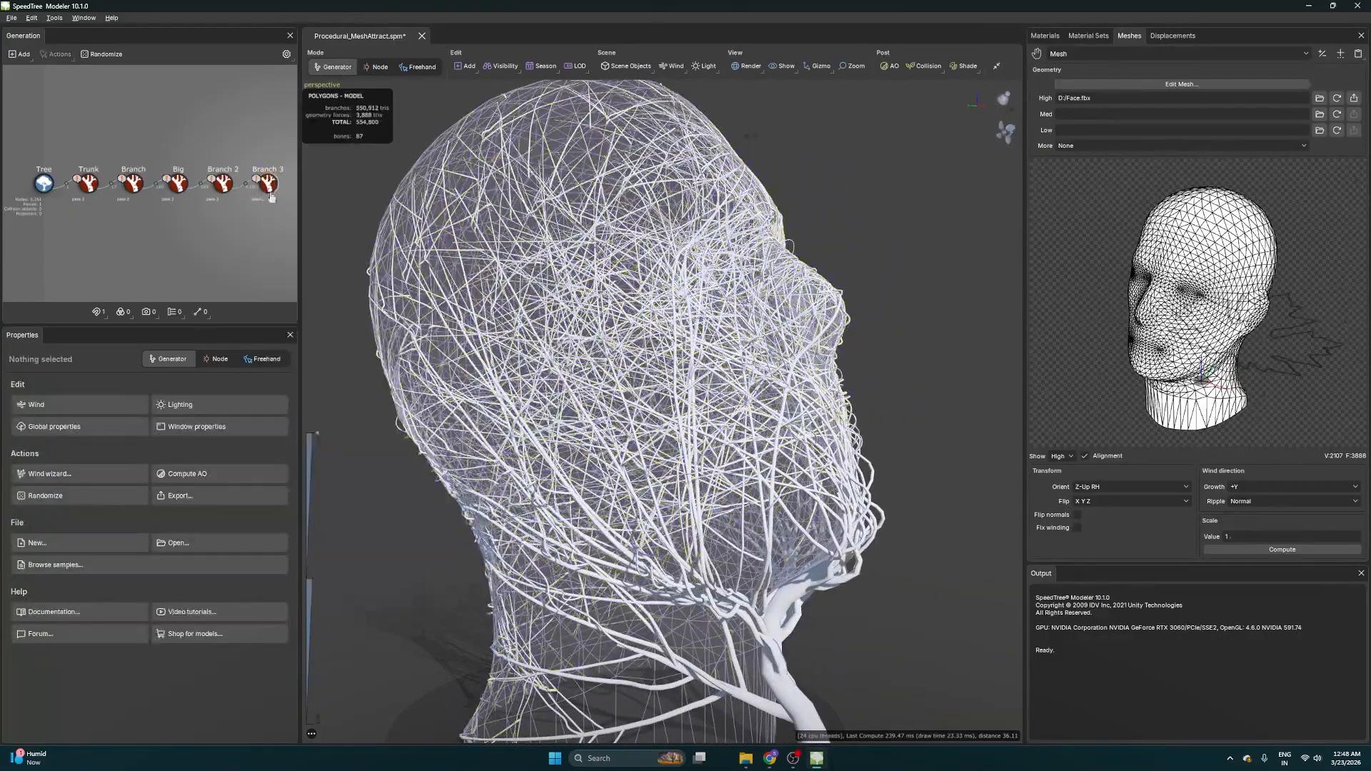
pyautogui.click(514, 293)
pyautogui.moveTo(643, 400); pyautogui.dragTo(709, 466)
pyautogui.scroll(-5, 743, 443)
pyautogui.scroll(4, 721, 460)
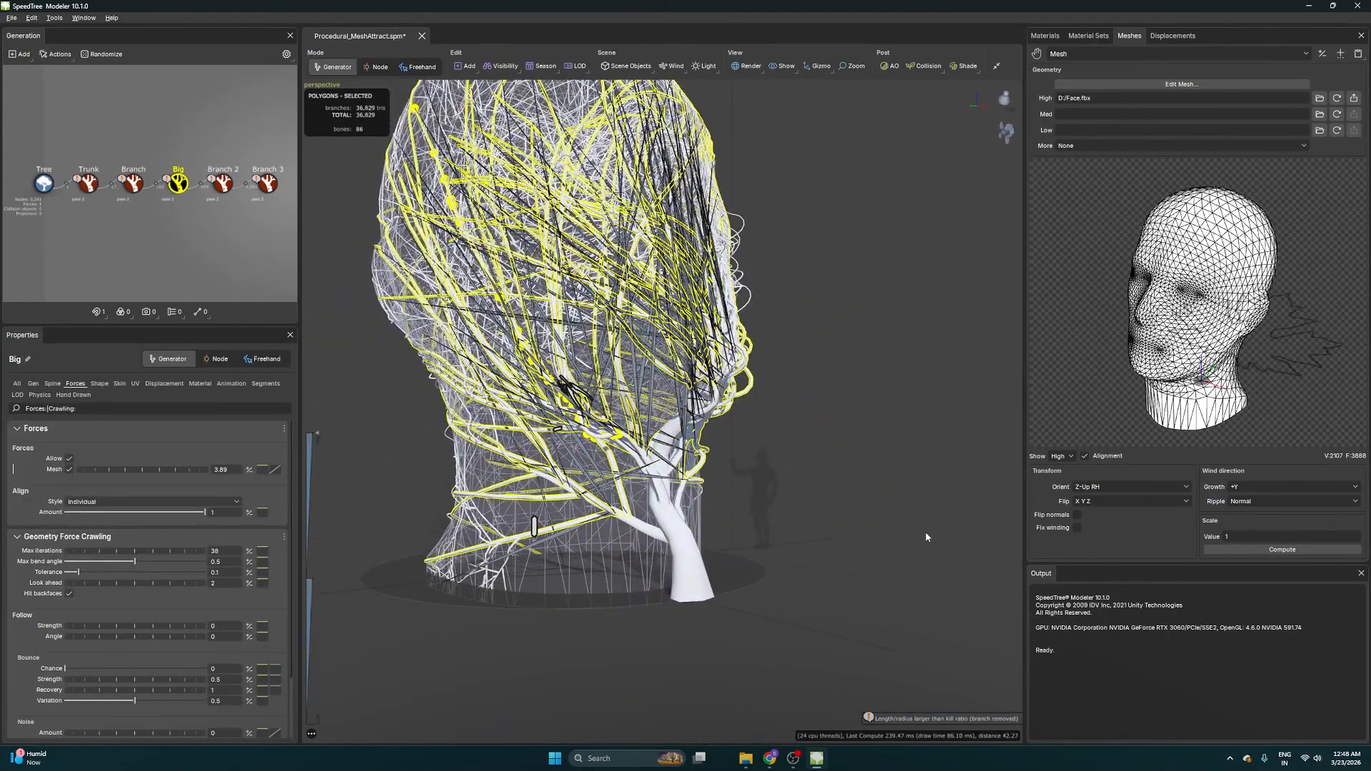
pyautogui.click(712, 542)
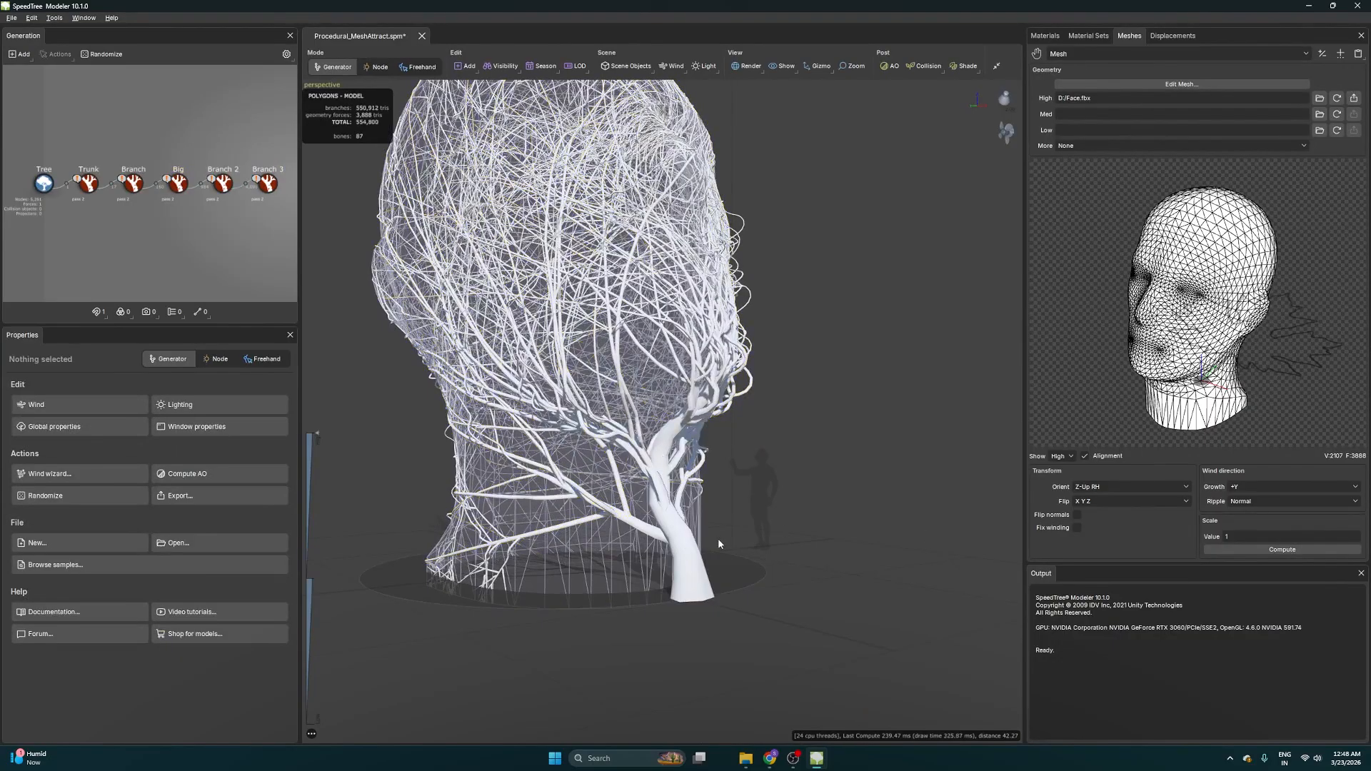
# Create a new material named Trunk
pyautogui.click(1044, 35)
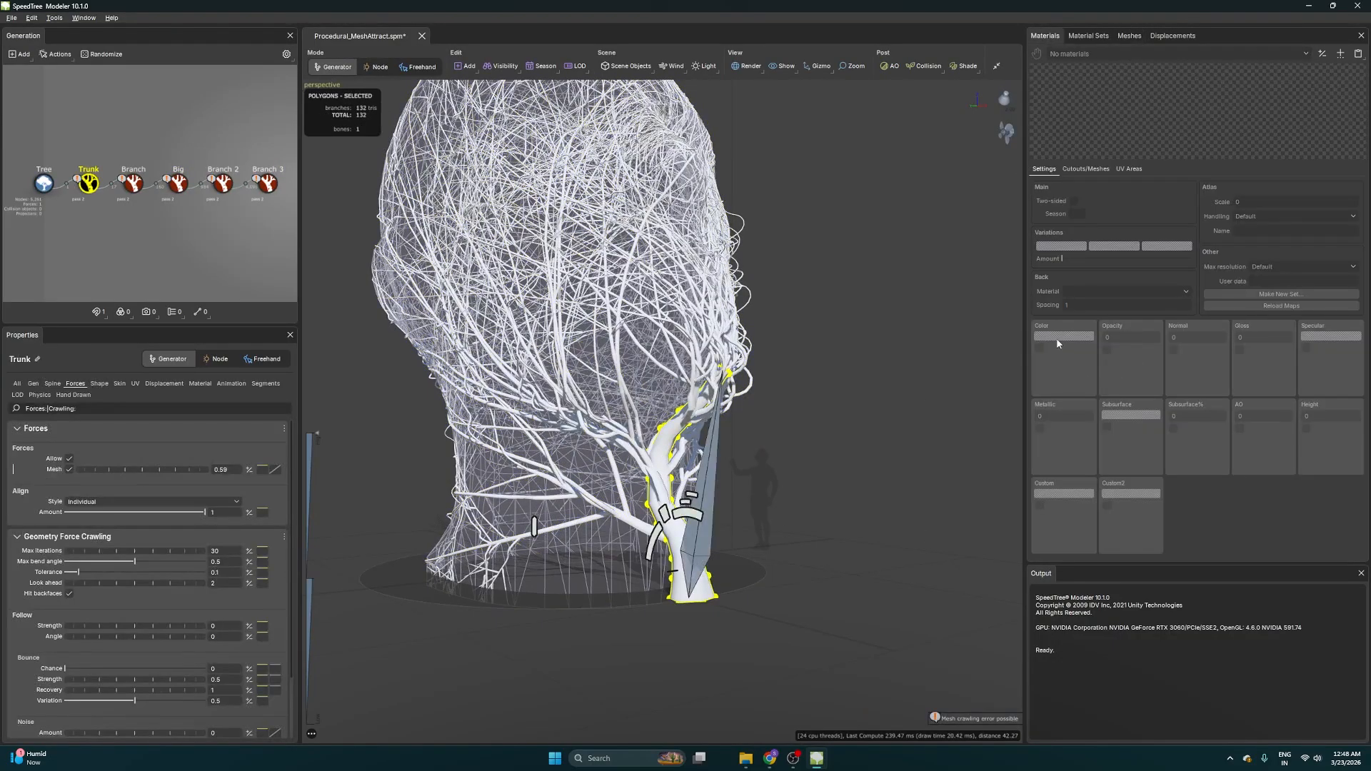
pyautogui.click(1321, 54)
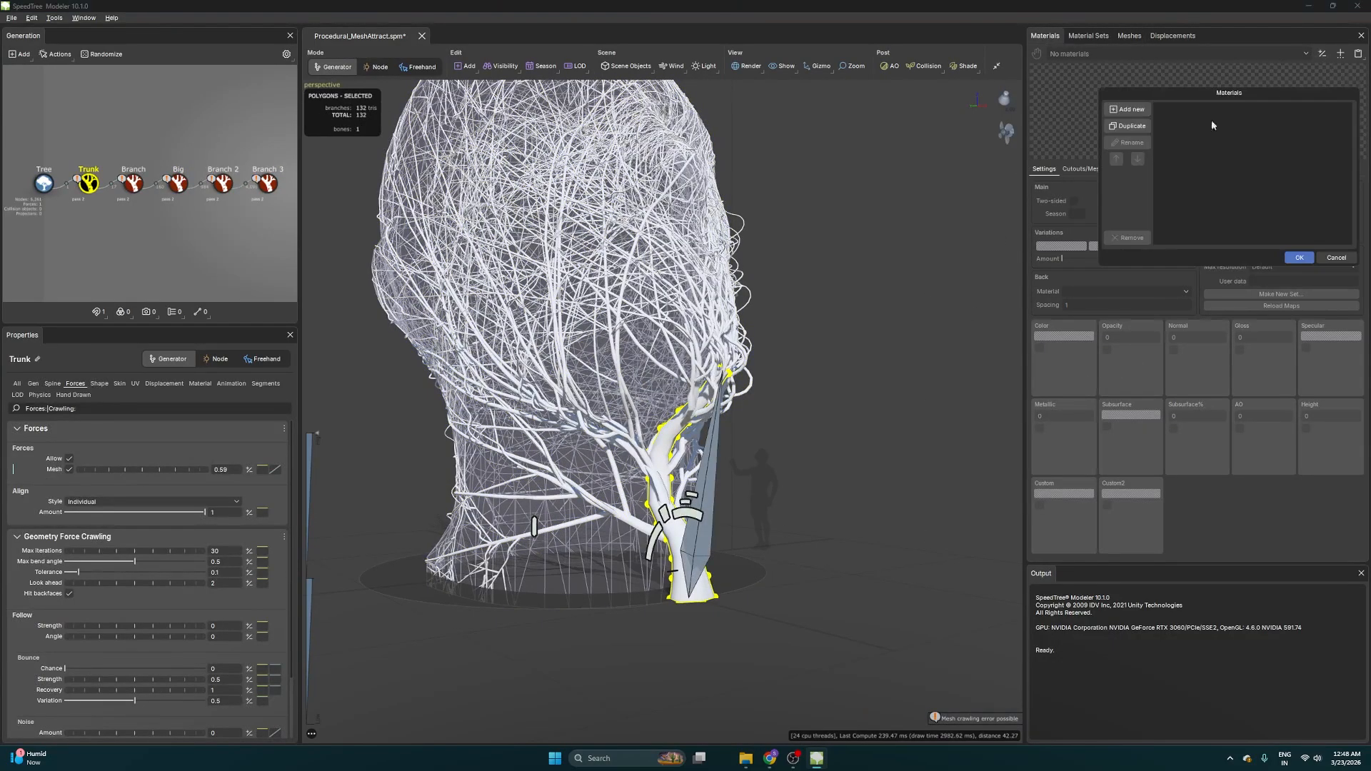
pyautogui.click(1127, 110)
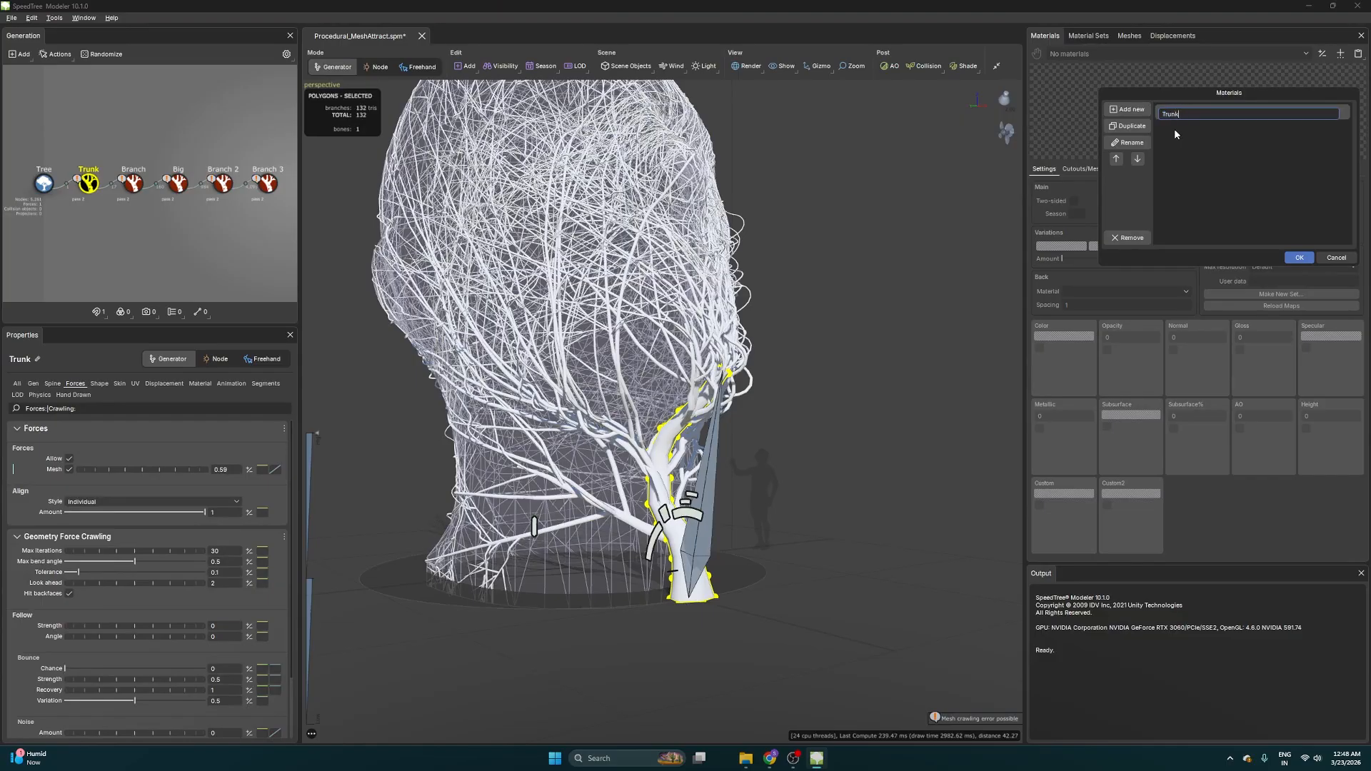
pyautogui.press('Return')
pyautogui.click(1299, 257)
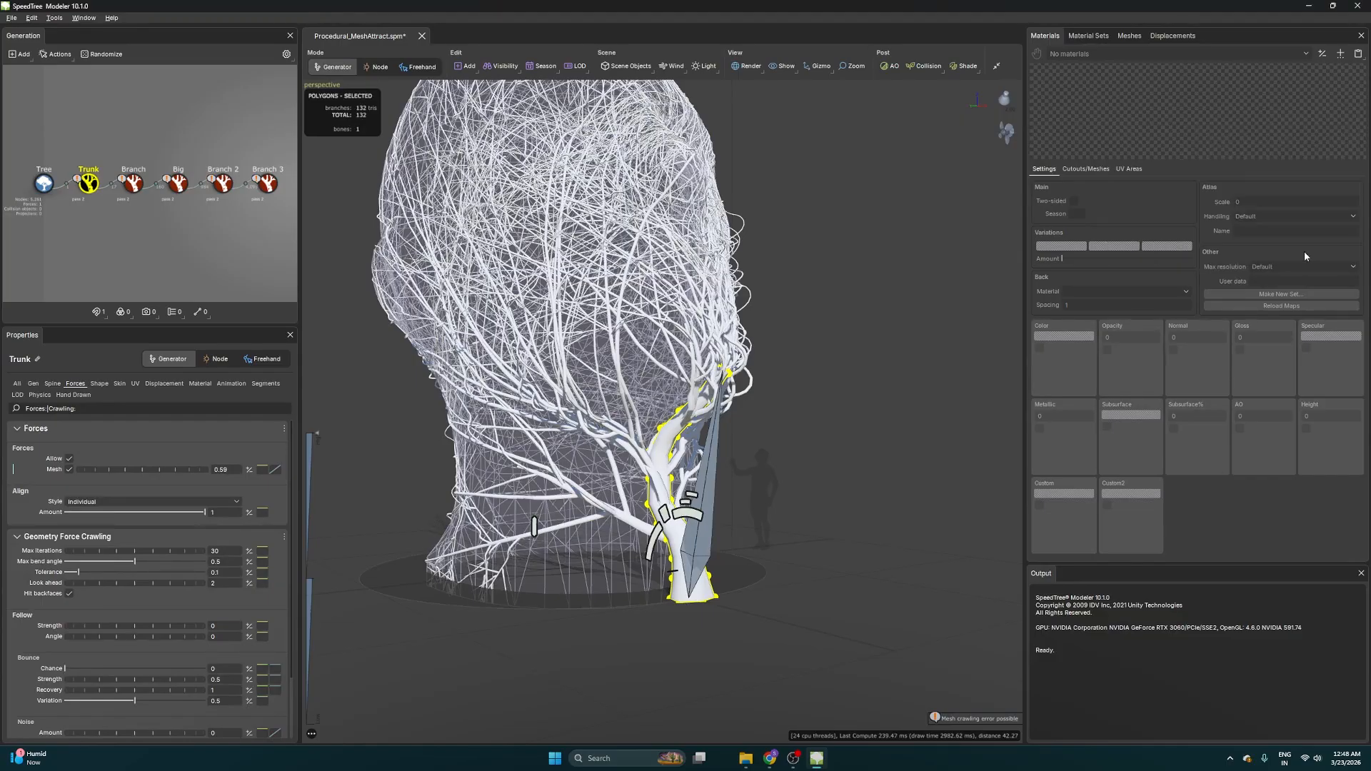
# Load Pine_Bark.png from the Sample_Pine Bark folder as the Trunk material's color map, together with the other detected maps
pyautogui.doubleClick(1040, 375)
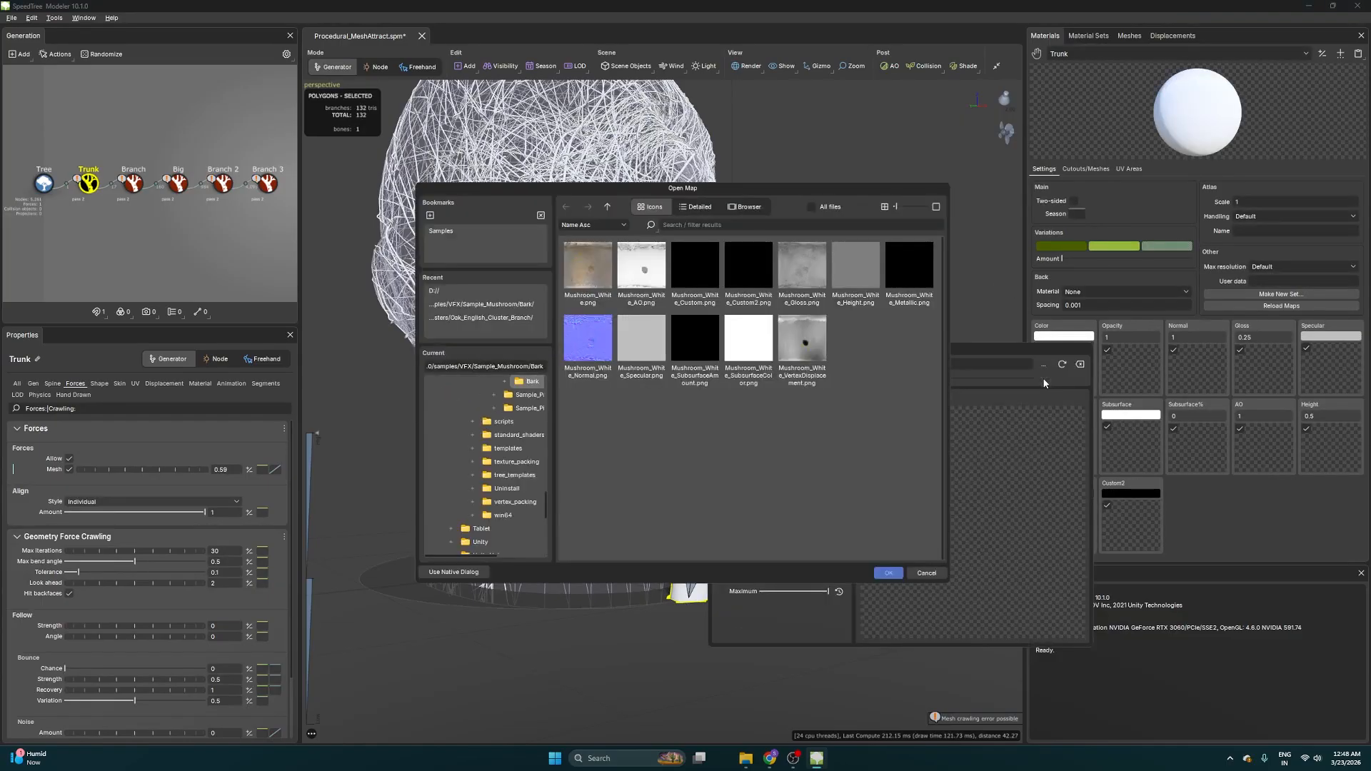
pyautogui.click(509, 406)
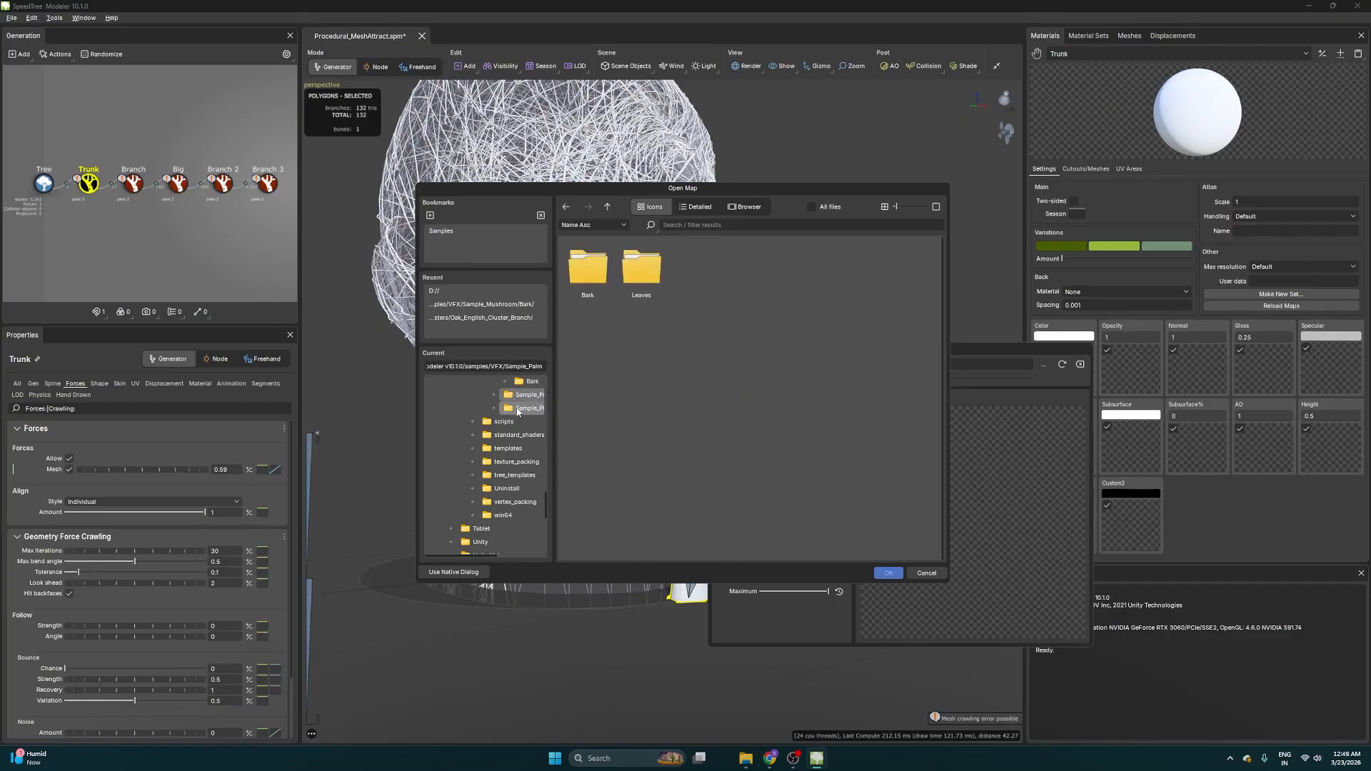
pyautogui.doubleClick(588, 268)
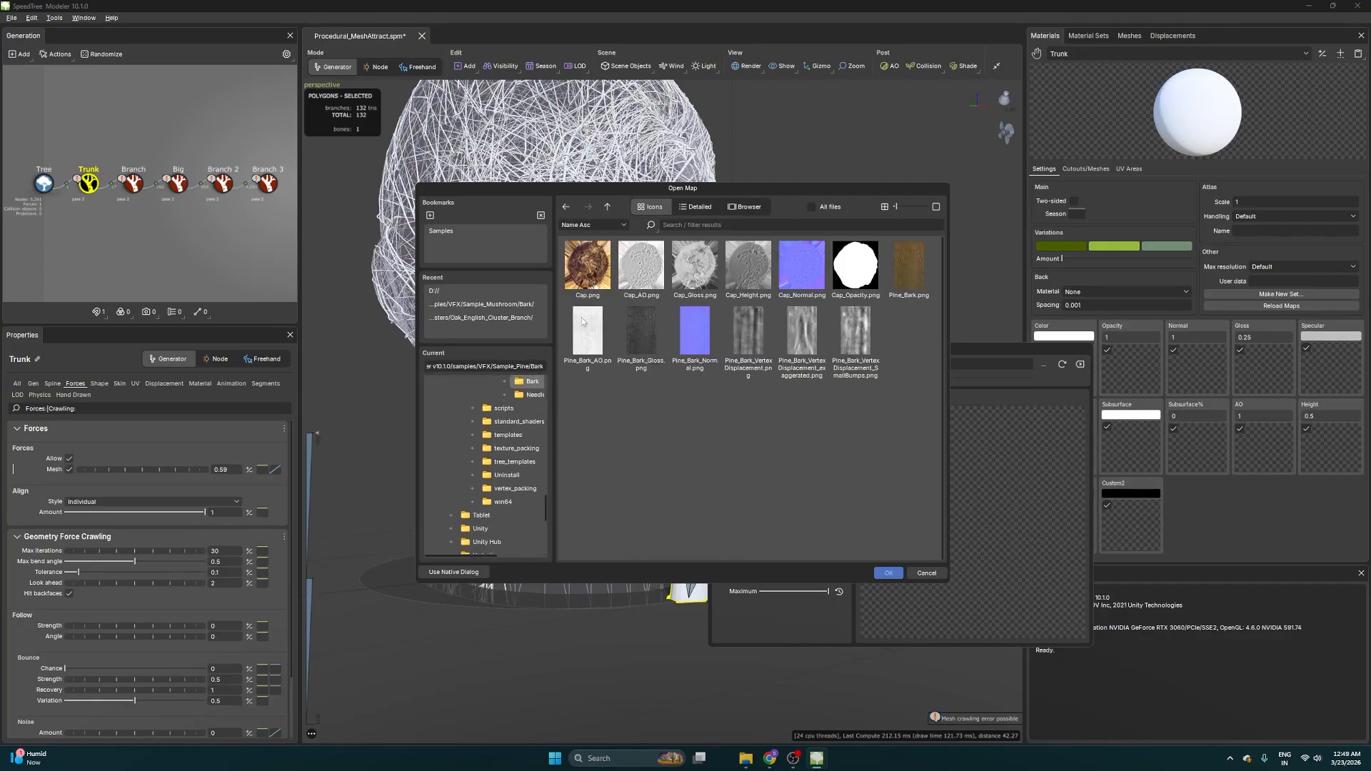
pyautogui.doubleClick(903, 275)
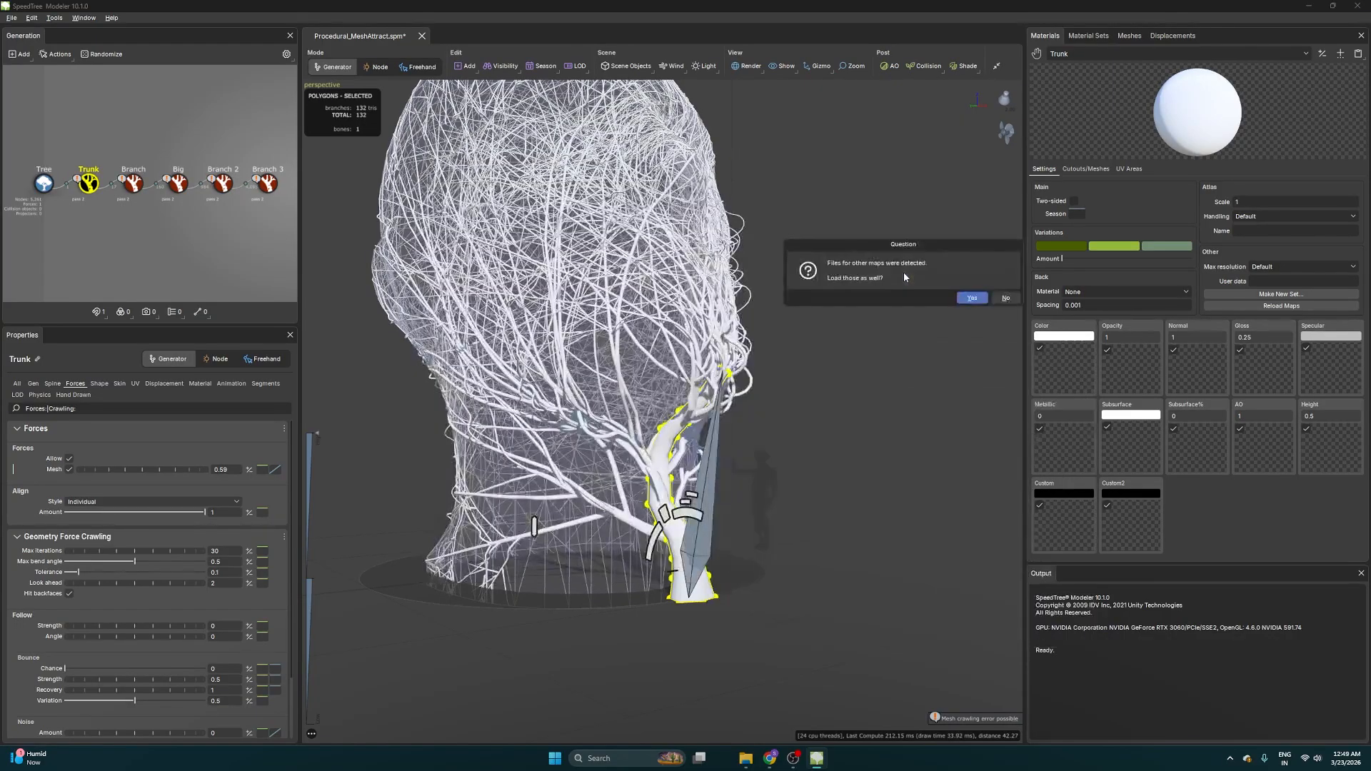
pyautogui.click(971, 298)
pyautogui.scroll(5, 867, 396)
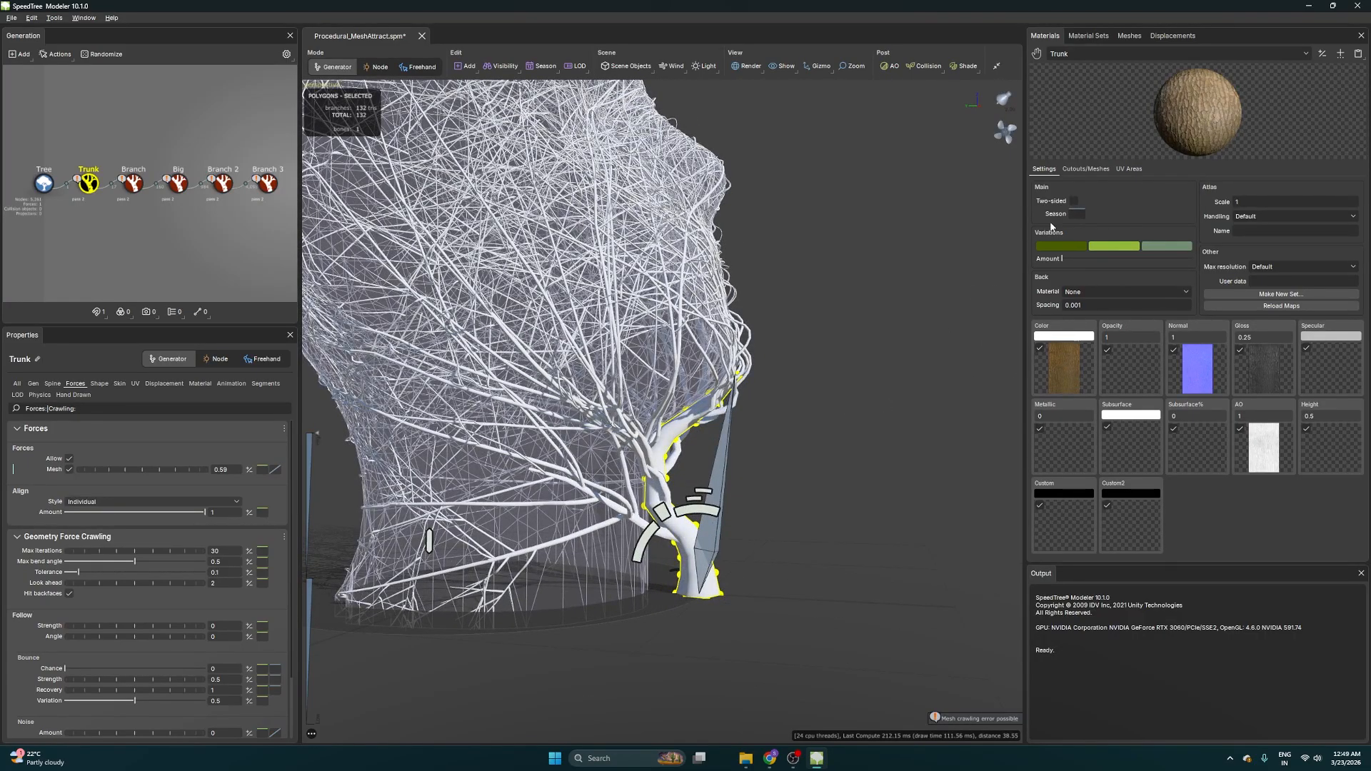
pyautogui.click(1074, 202)
pyautogui.click(1074, 201)
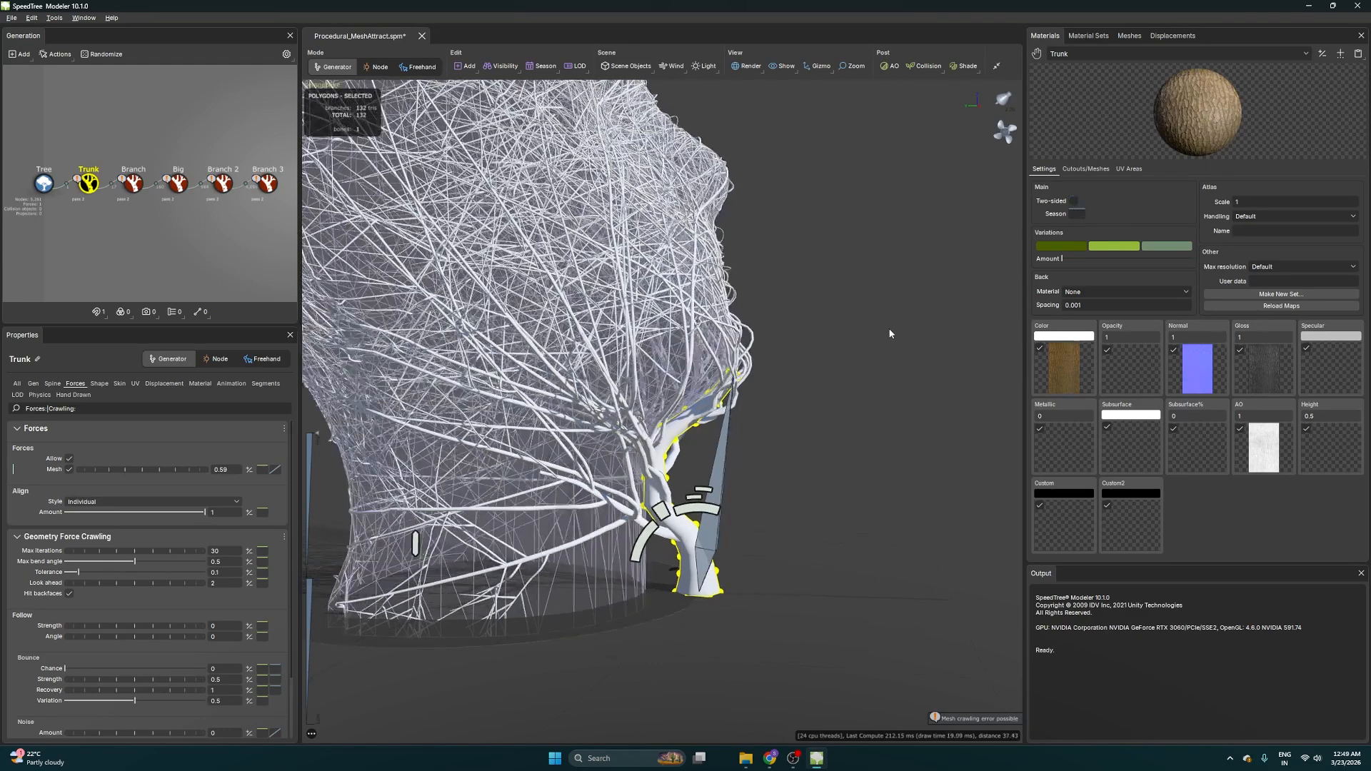
# Assign the Trunk material to the Trunk generator as its branch material
pyautogui.click(890, 329)
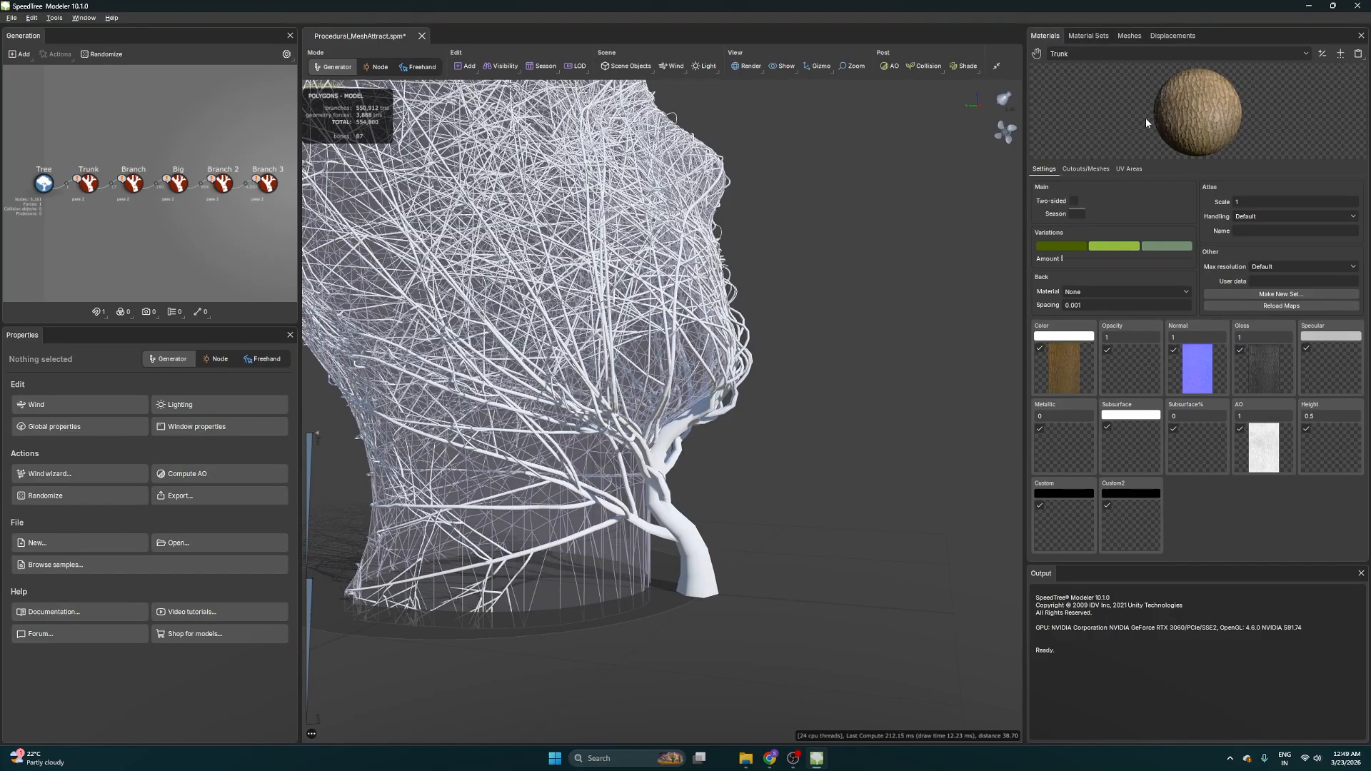
pyautogui.click(680, 534)
pyautogui.click(198, 383)
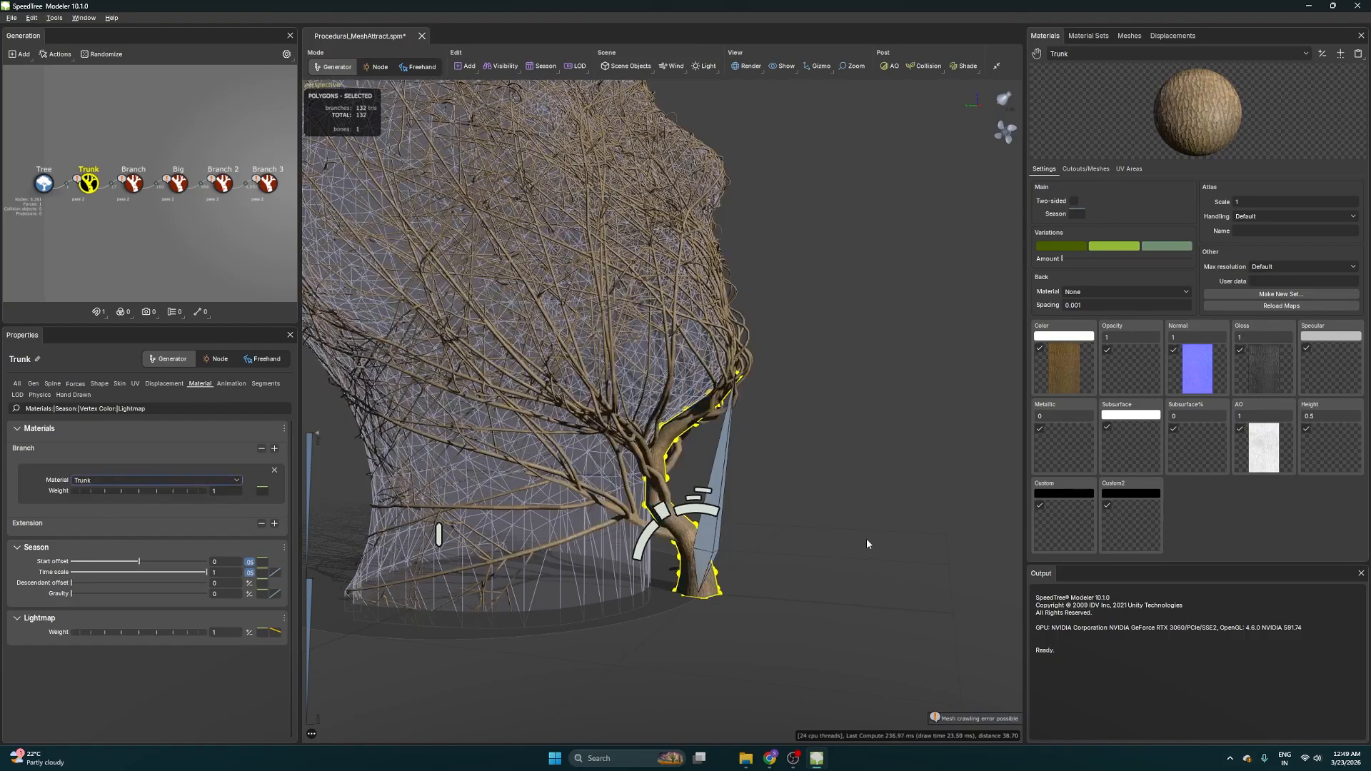
pyautogui.click(867, 538)
# Examine the bark texture on the branches around the head from overall and close views, and select the Big generator
pyautogui.moveTo(857, 527); pyautogui.dragTo(726, 497)
pyautogui.moveTo(714, 300); pyautogui.dragTo(696, 537, button='middle')
pyautogui.scroll(10, 696, 537)
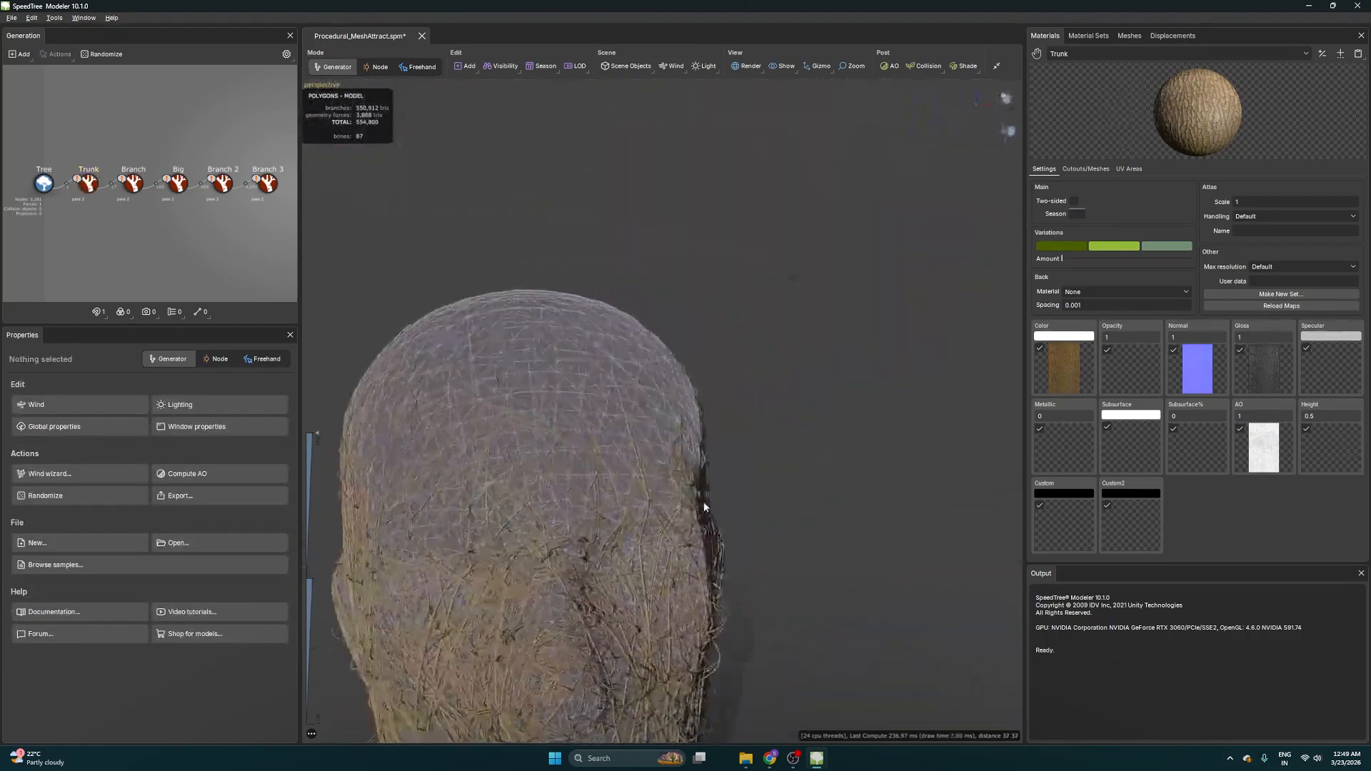
pyautogui.scroll(3, 627, 484)
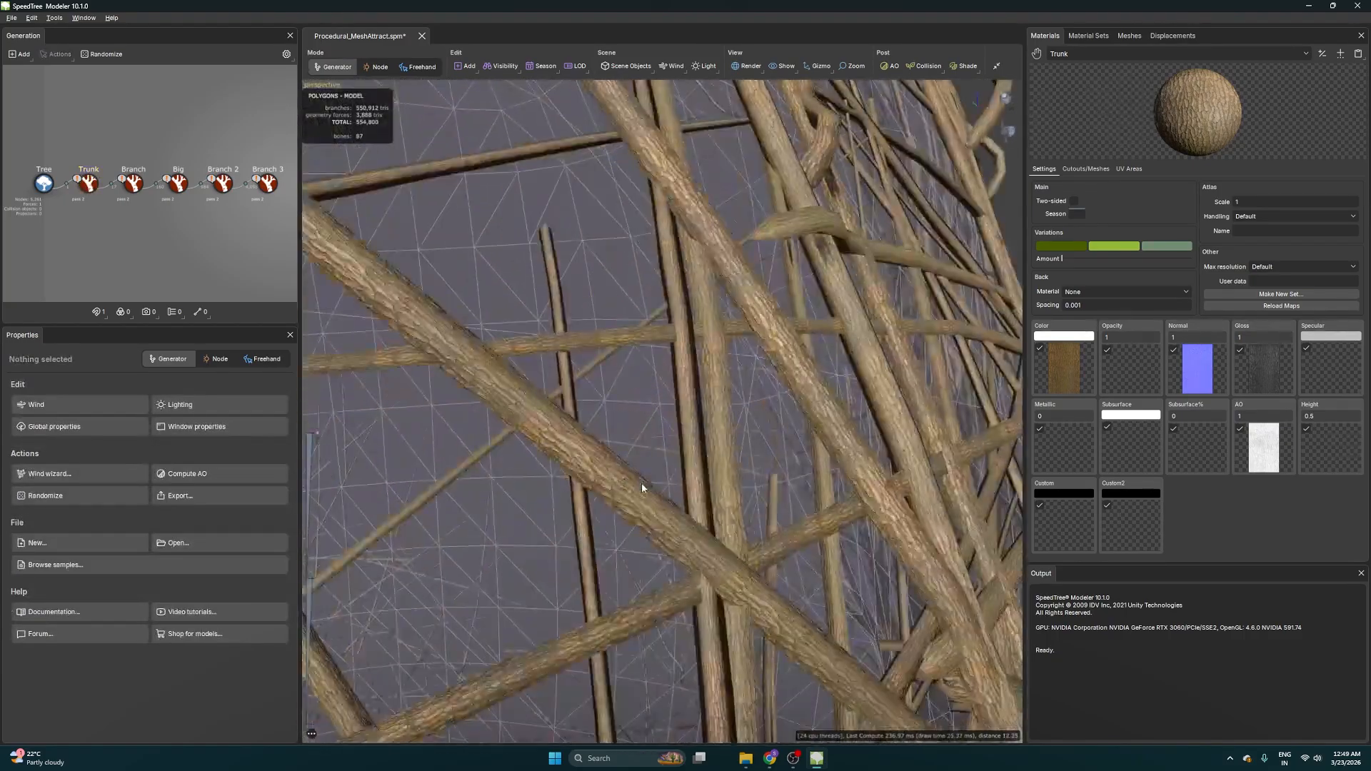
pyautogui.click(652, 448)
pyautogui.scroll(-6, 652, 448)
pyautogui.moveTo(660, 642); pyautogui.dragTo(677, 446, button='middle')
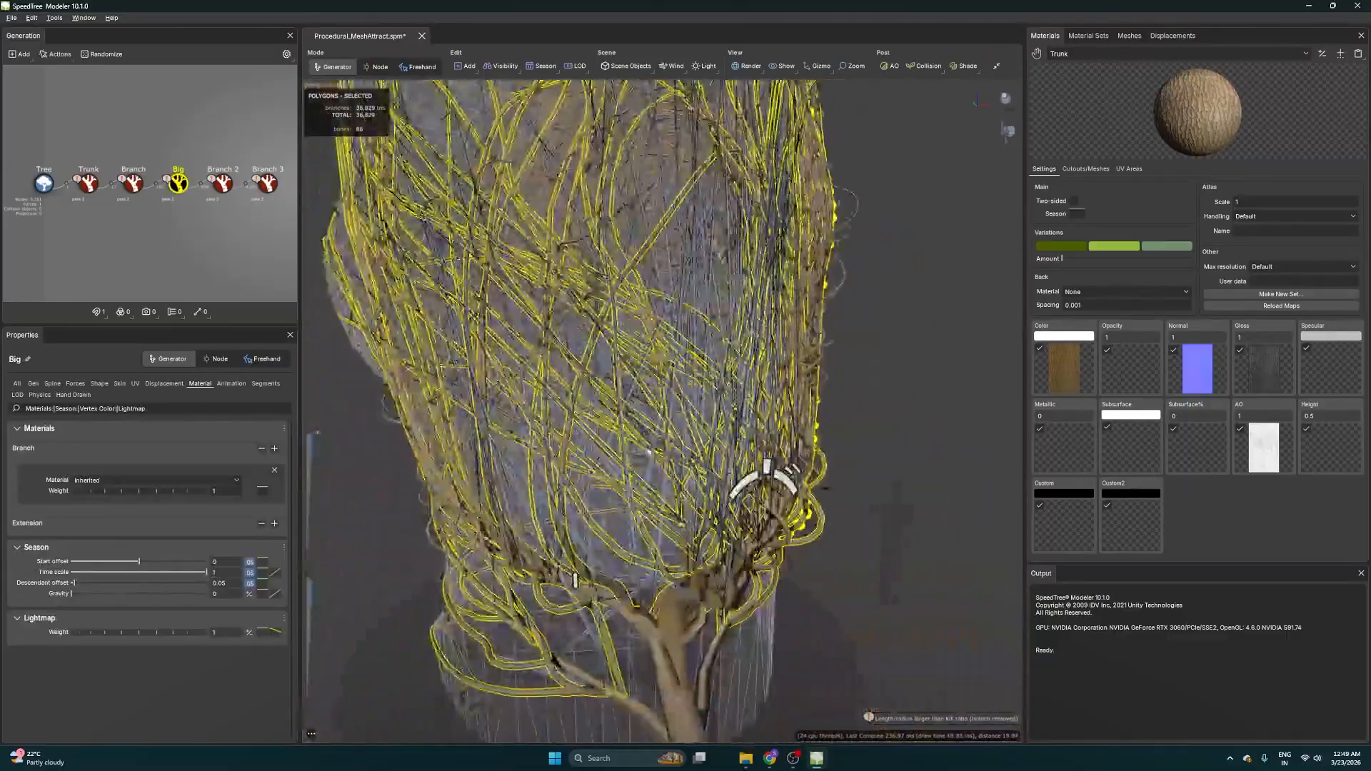
pyautogui.scroll(5, 677, 444)
pyautogui.scroll(-3, 672, 444)
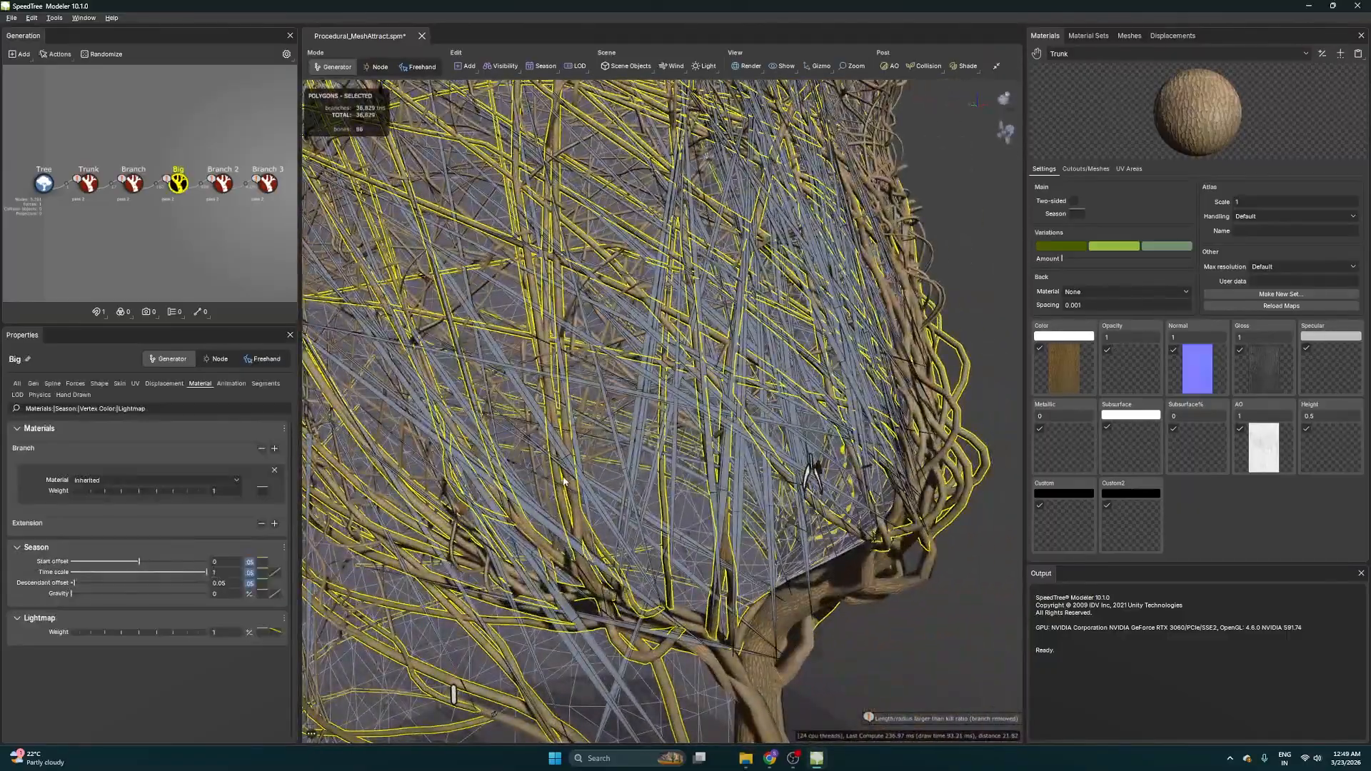
pyautogui.moveTo(564, 482)
pyautogui.mouseDown()
pyautogui.moveTo(560, 468)
pyautogui.moveTo(621, 467)
pyautogui.moveTo(582, 487)
pyautogui.mouseUp()
# Enable fractional U mapping on the Big generator and lower its fractional value to about 0.6
pyautogui.click(135, 383)
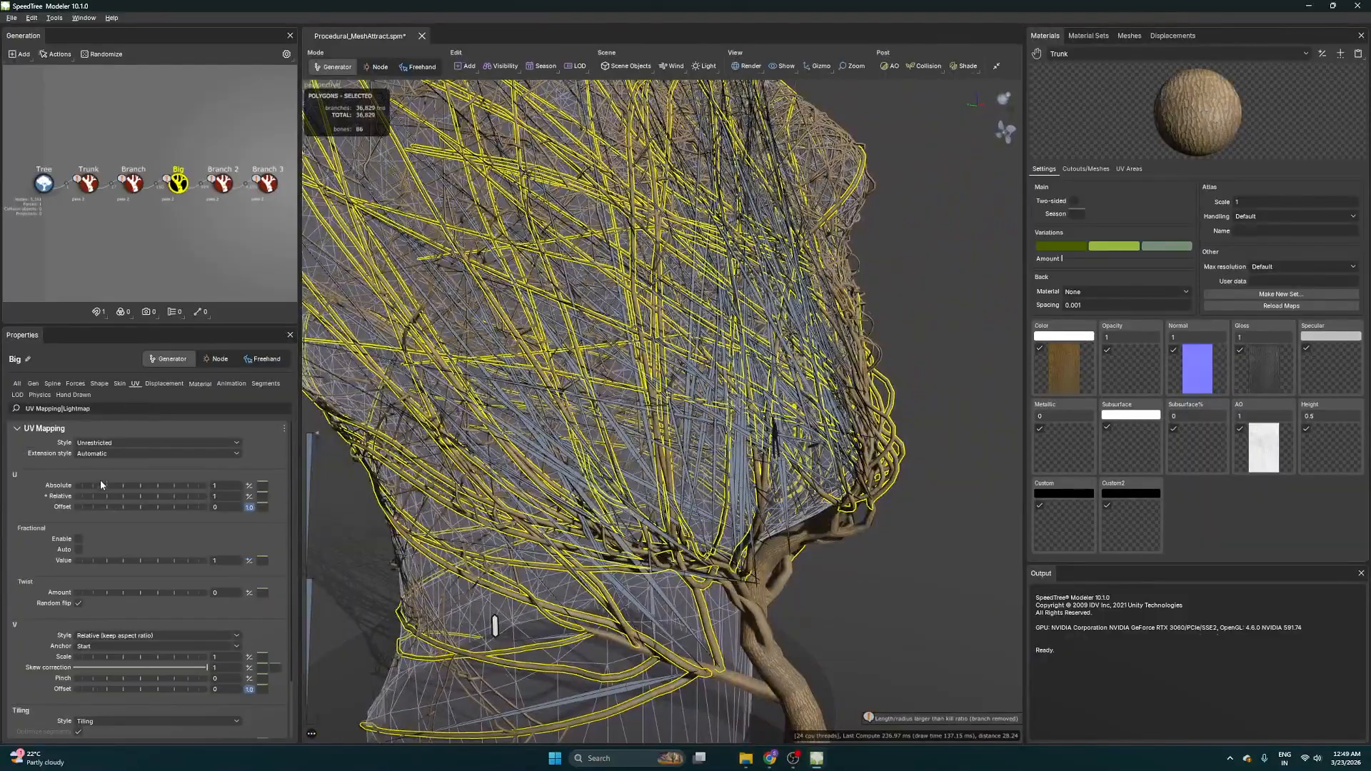
pyautogui.click(107, 453)
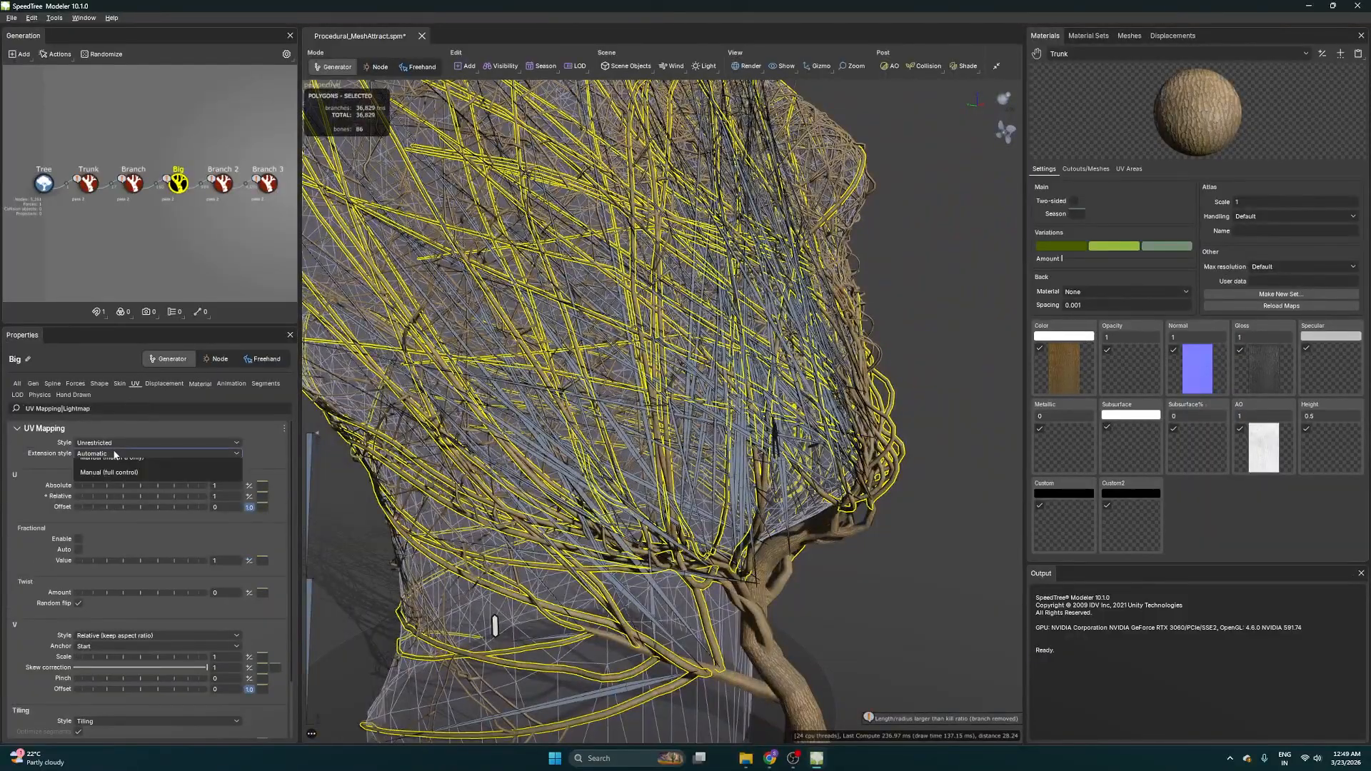
pyautogui.click(79, 539)
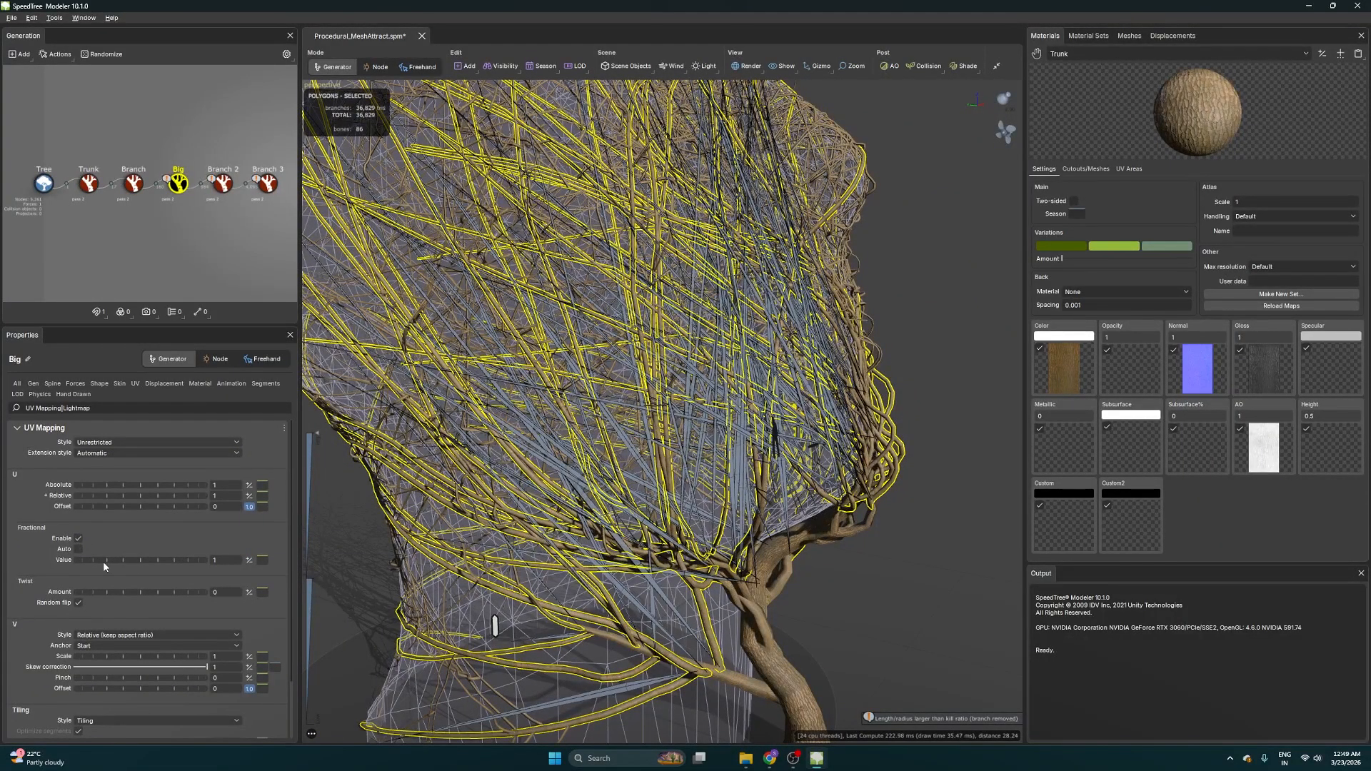
pyautogui.moveTo(103, 561); pyautogui.dragTo(83, 558)
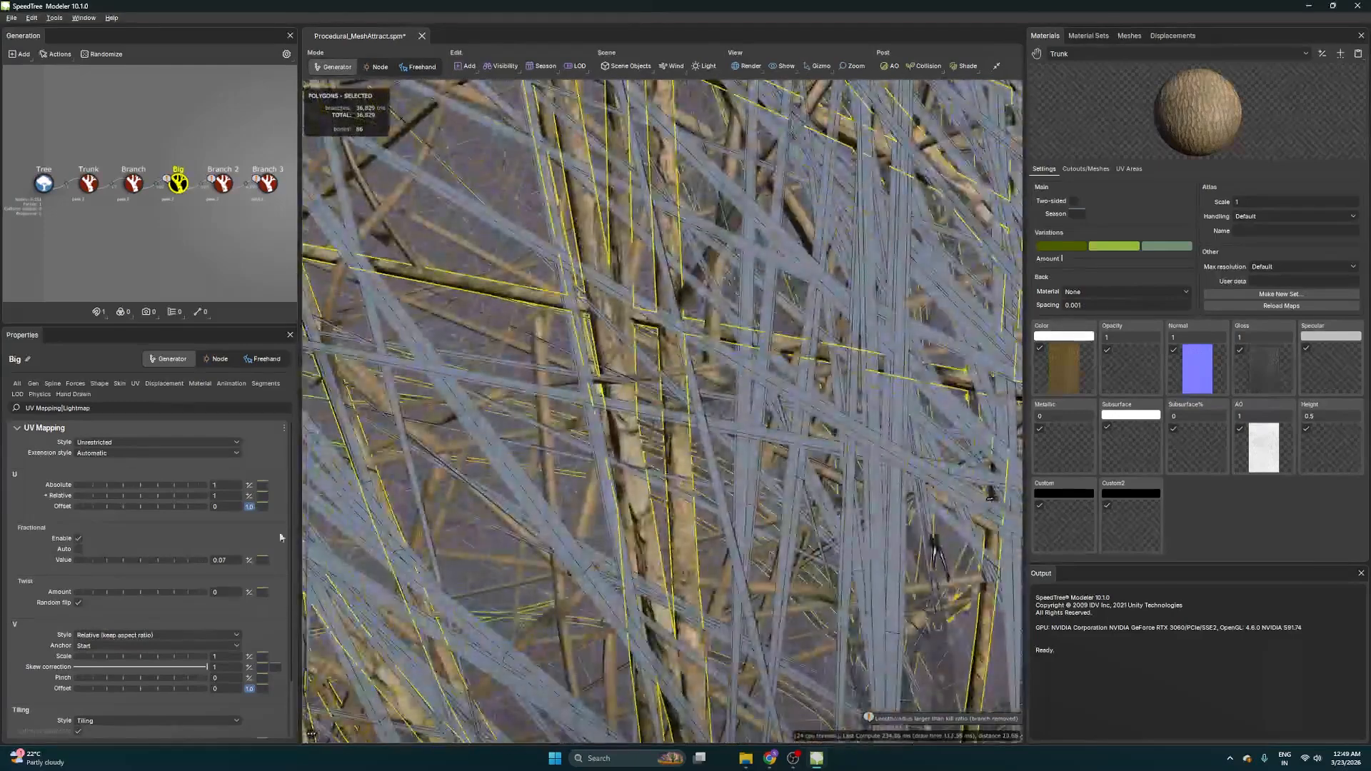
pyautogui.moveTo(118, 593); pyautogui.dragTo(144, 560)
pyautogui.hotkey('ctrl', 'z')
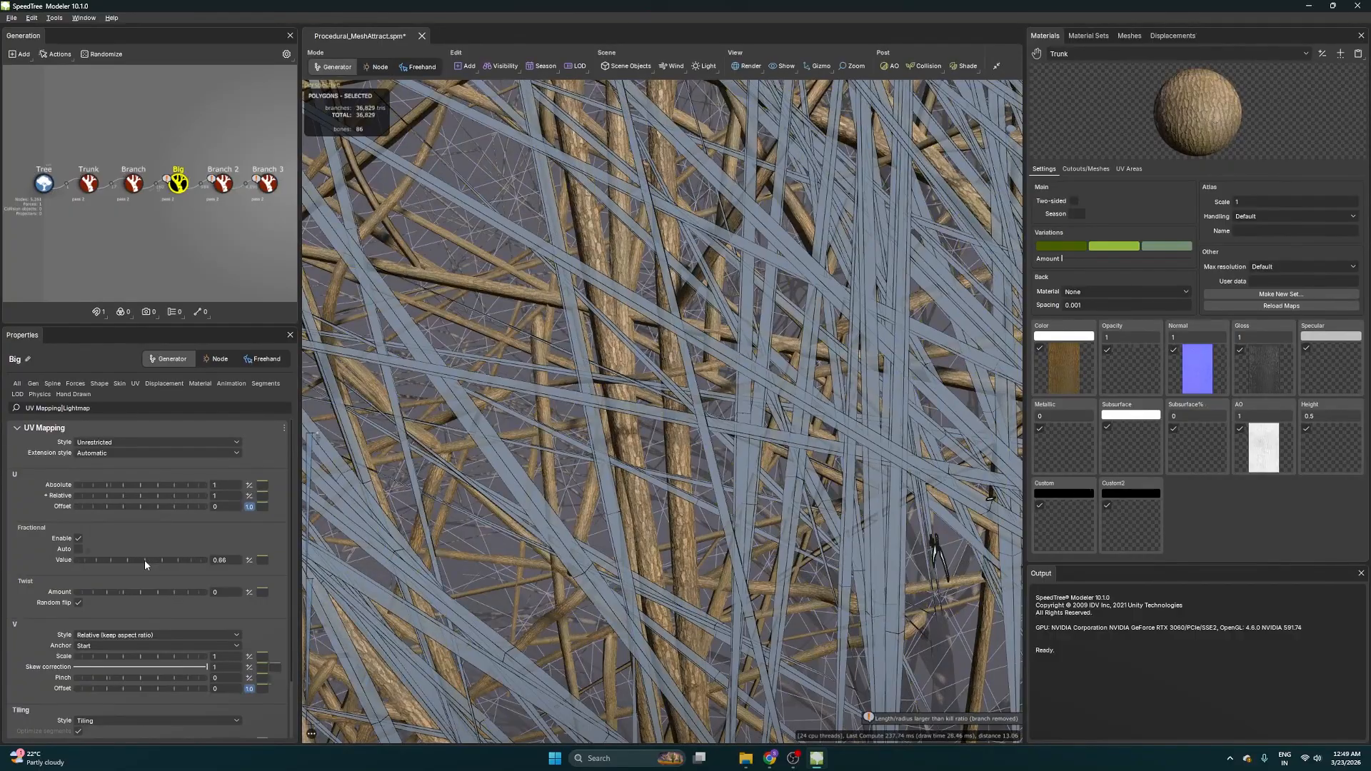
pyautogui.moveTo(569, 607); pyautogui.dragTo(505, 502, button='middle')
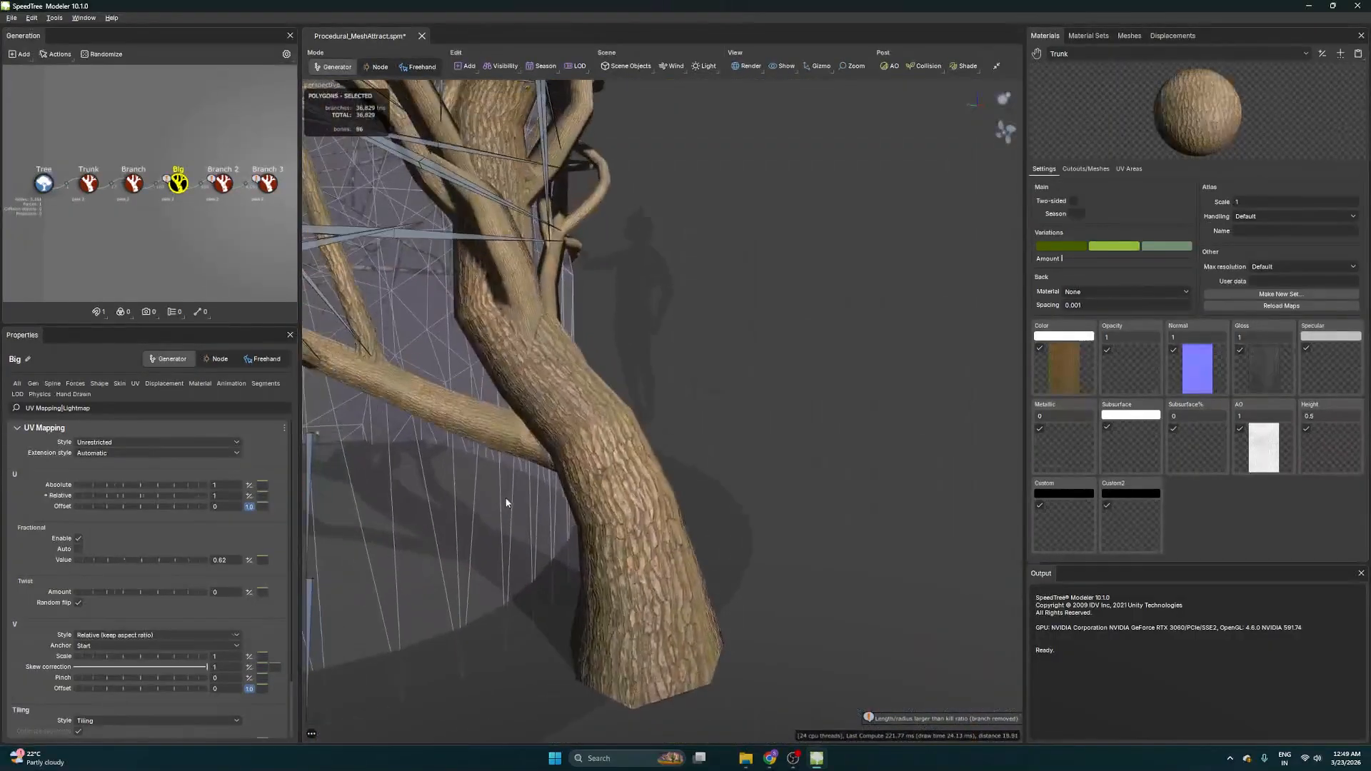
pyautogui.moveTo(120, 560); pyautogui.dragTo(114, 561)
# Hide the head mesh force and view the bark-textured branches on their own
pyautogui.click(633, 535)
pyautogui.scroll(-6, 821, 530)
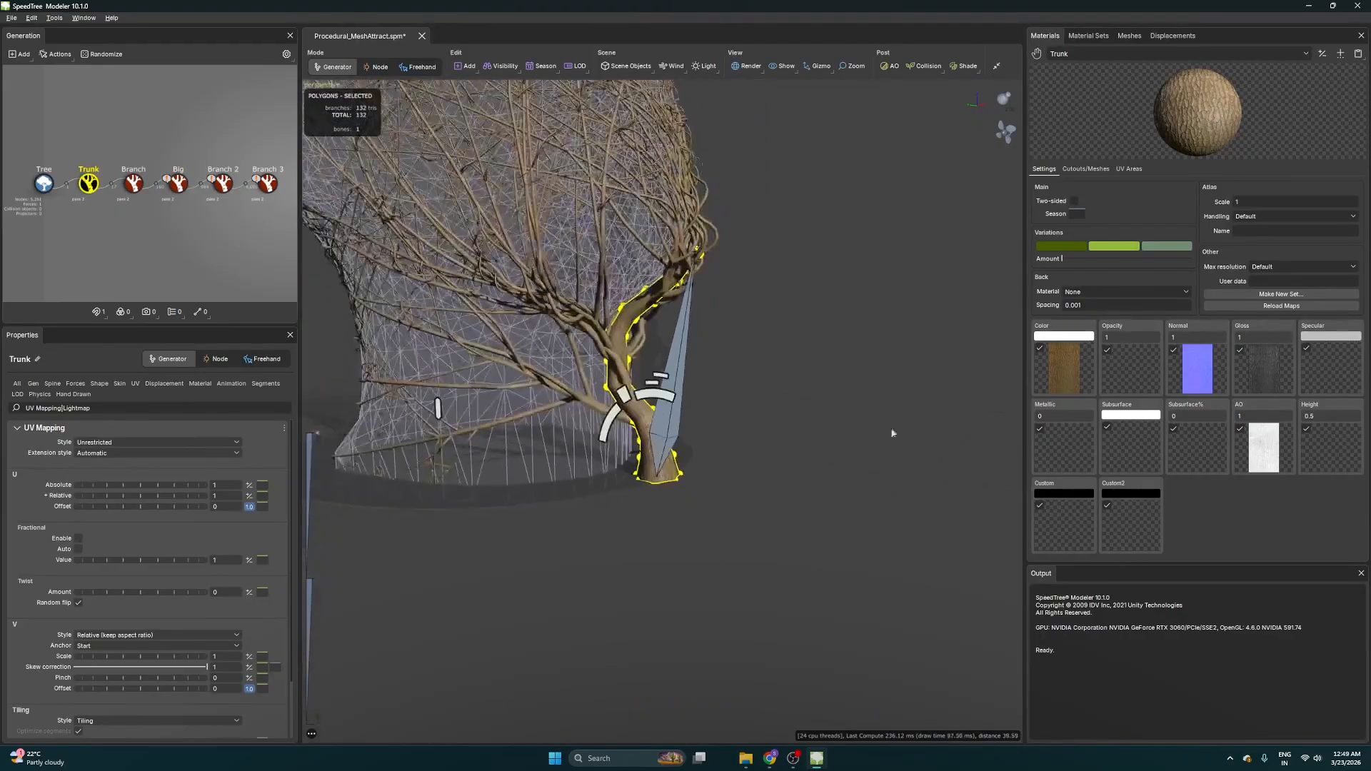
pyautogui.click(890, 431)
pyautogui.scroll(-4, 889, 430)
pyautogui.moveTo(843, 400); pyautogui.dragTo(884, 560, button='middle')
pyautogui.click(588, 344)
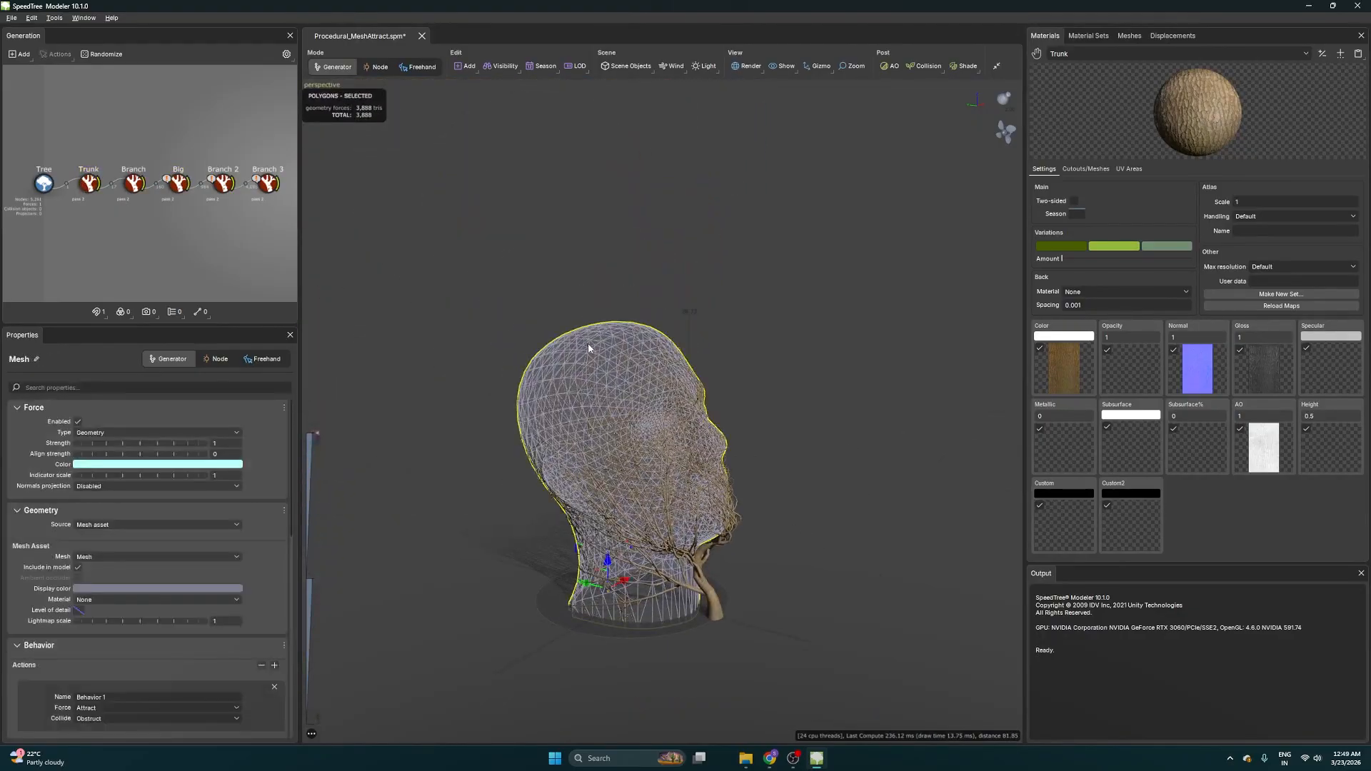
pyautogui.press('h')
pyautogui.click(838, 328)
pyautogui.moveTo(838, 330); pyautogui.dragTo(770, 409)
pyautogui.scroll(8, 667, 427)
pyautogui.moveTo(667, 427); pyautogui.dragTo(581, 428)
pyautogui.scroll(-3, 574, 428)
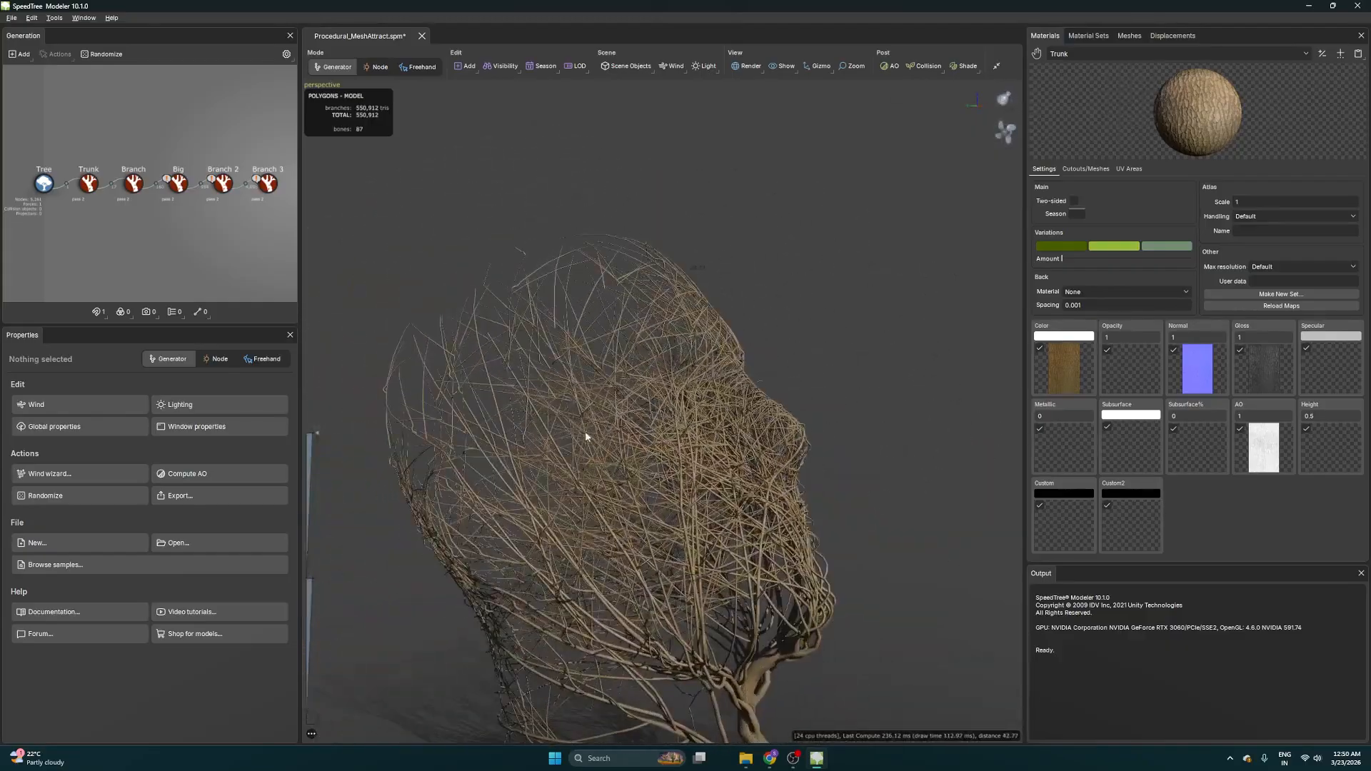
pyautogui.click(551, 442)
pyautogui.click(541, 356)
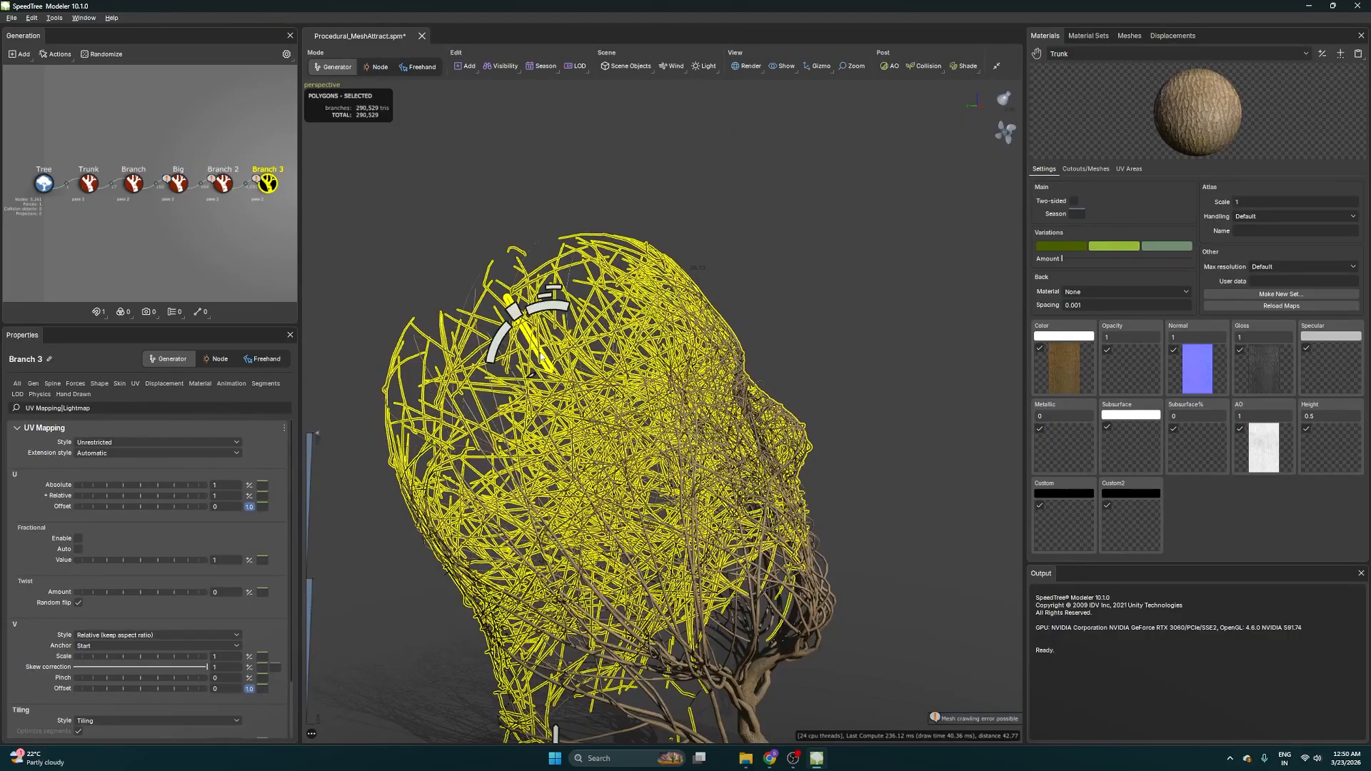
pyautogui.rightClick(540, 356)
pyautogui.moveTo(564, 363)
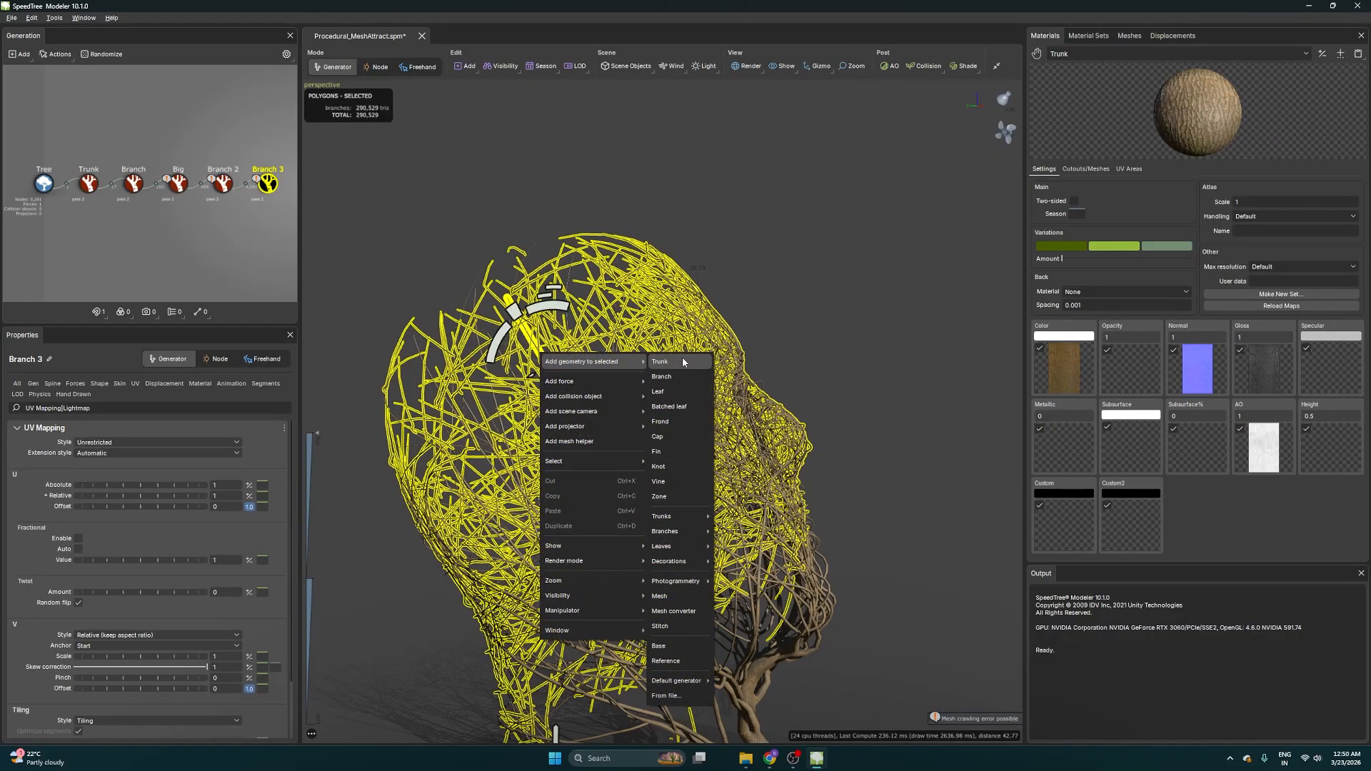
pyautogui.click(882, 387)
pyautogui.click(881, 387)
# Add a Leaf generator to Branch 3 and set its absolute generation number to 4
pyautogui.rightClick(272, 177)
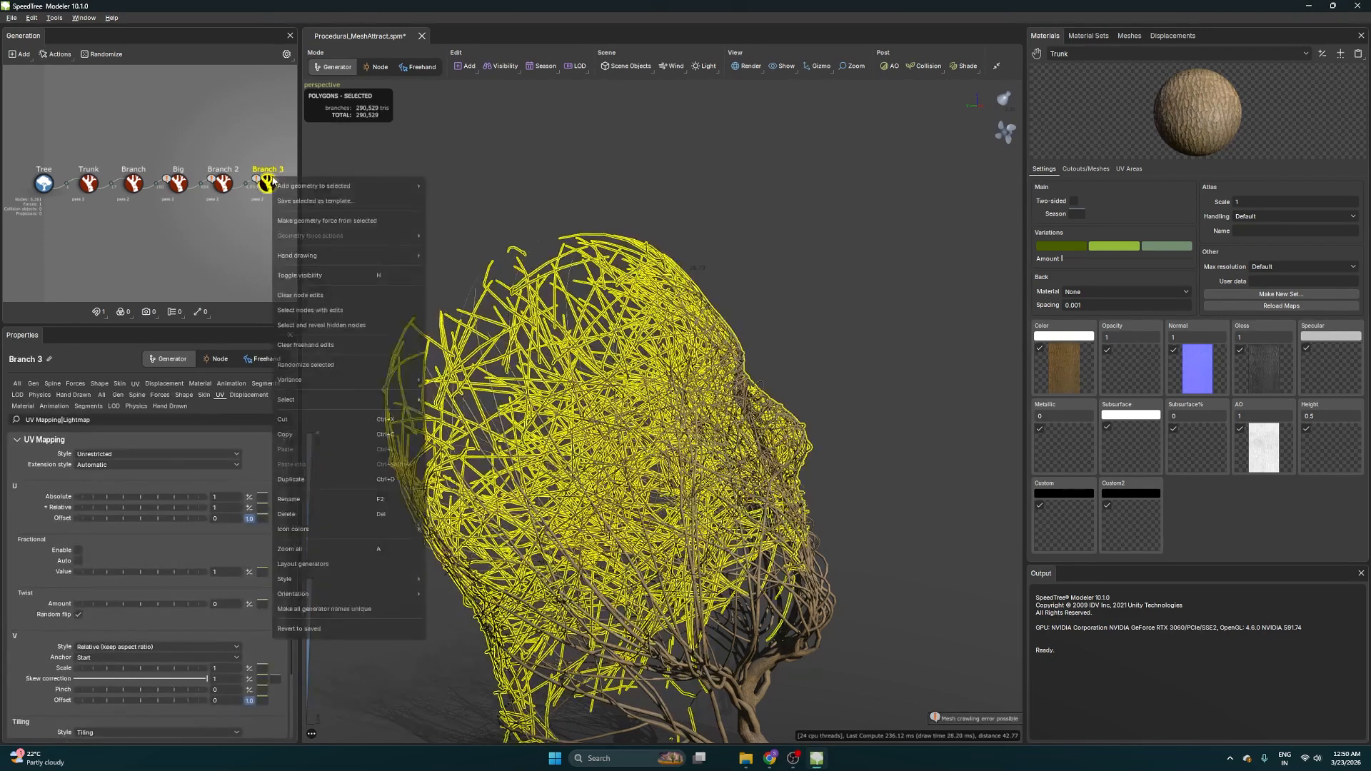
pyautogui.moveTo(351, 191)
pyautogui.click(449, 231)
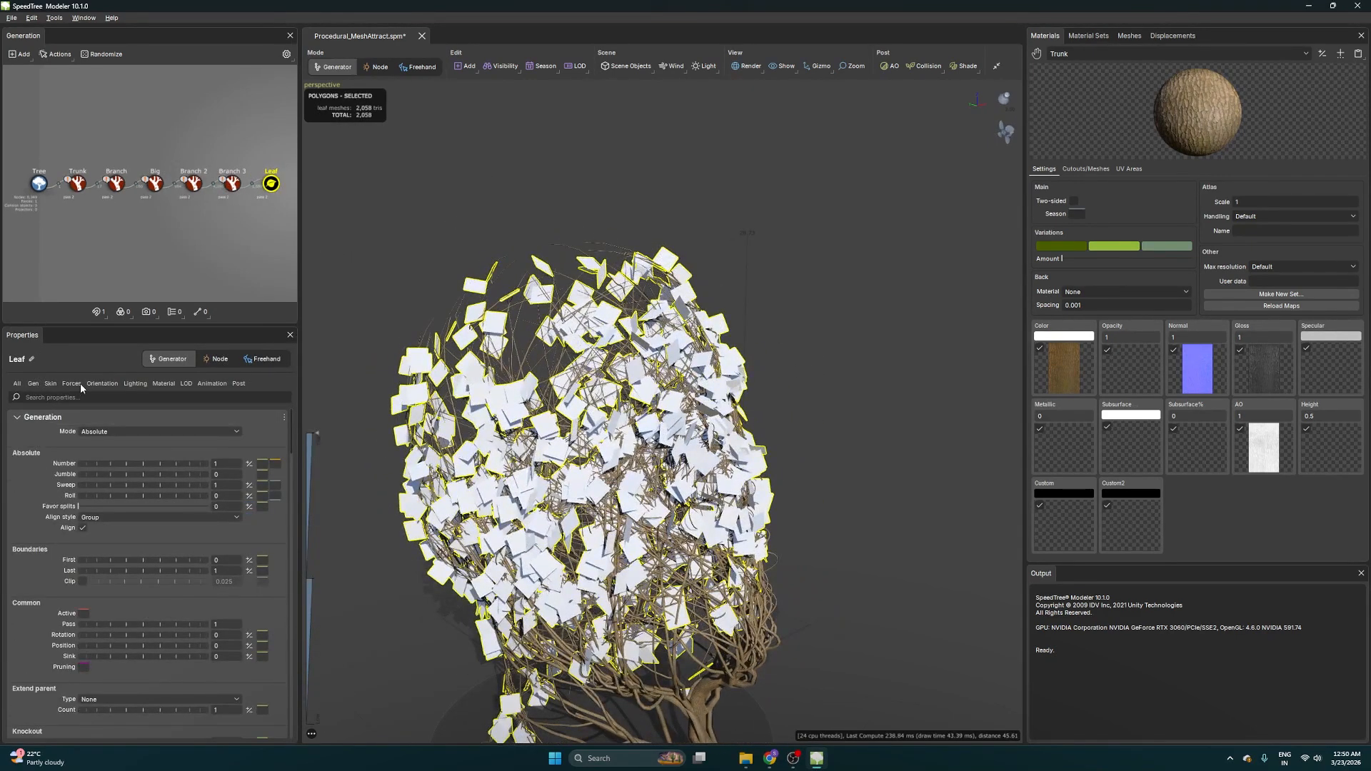
pyautogui.click(34, 384)
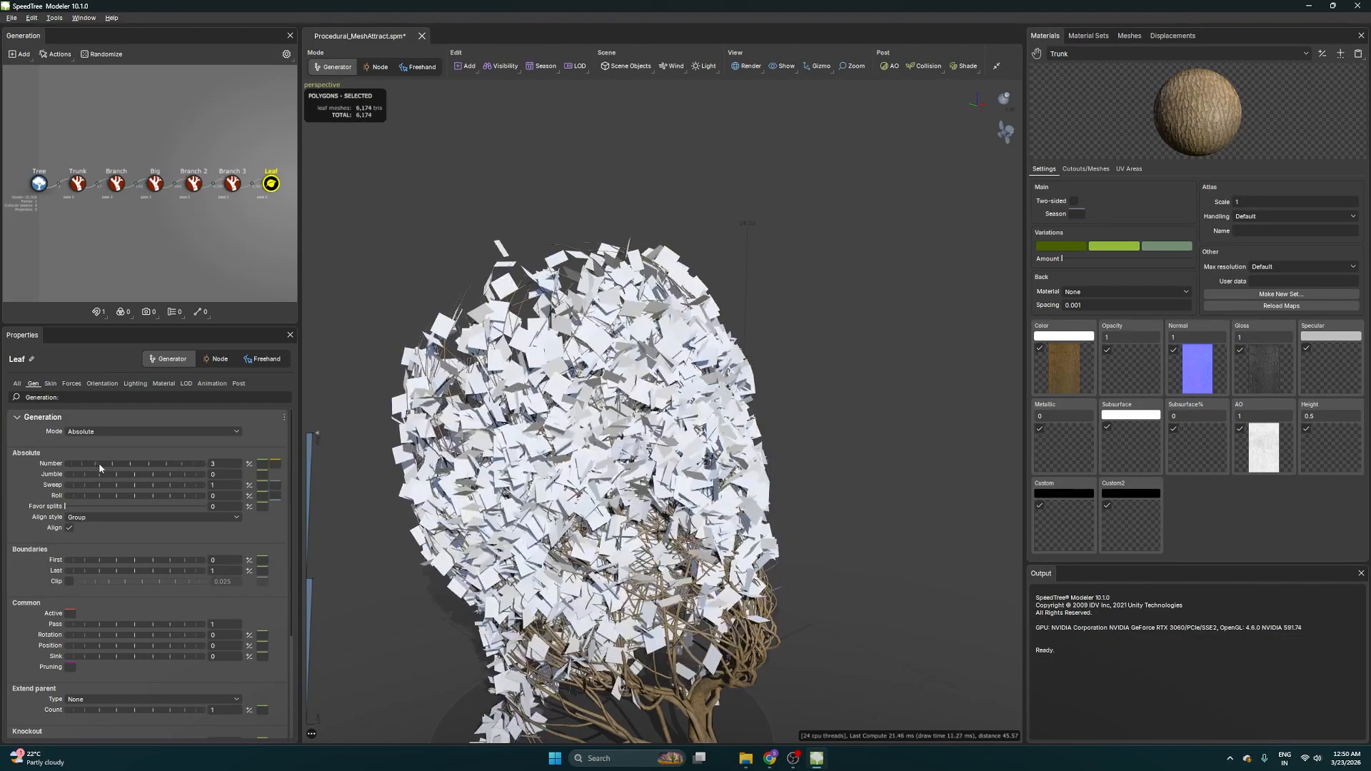
pyautogui.moveTo(80, 464); pyautogui.dragTo(104, 461)
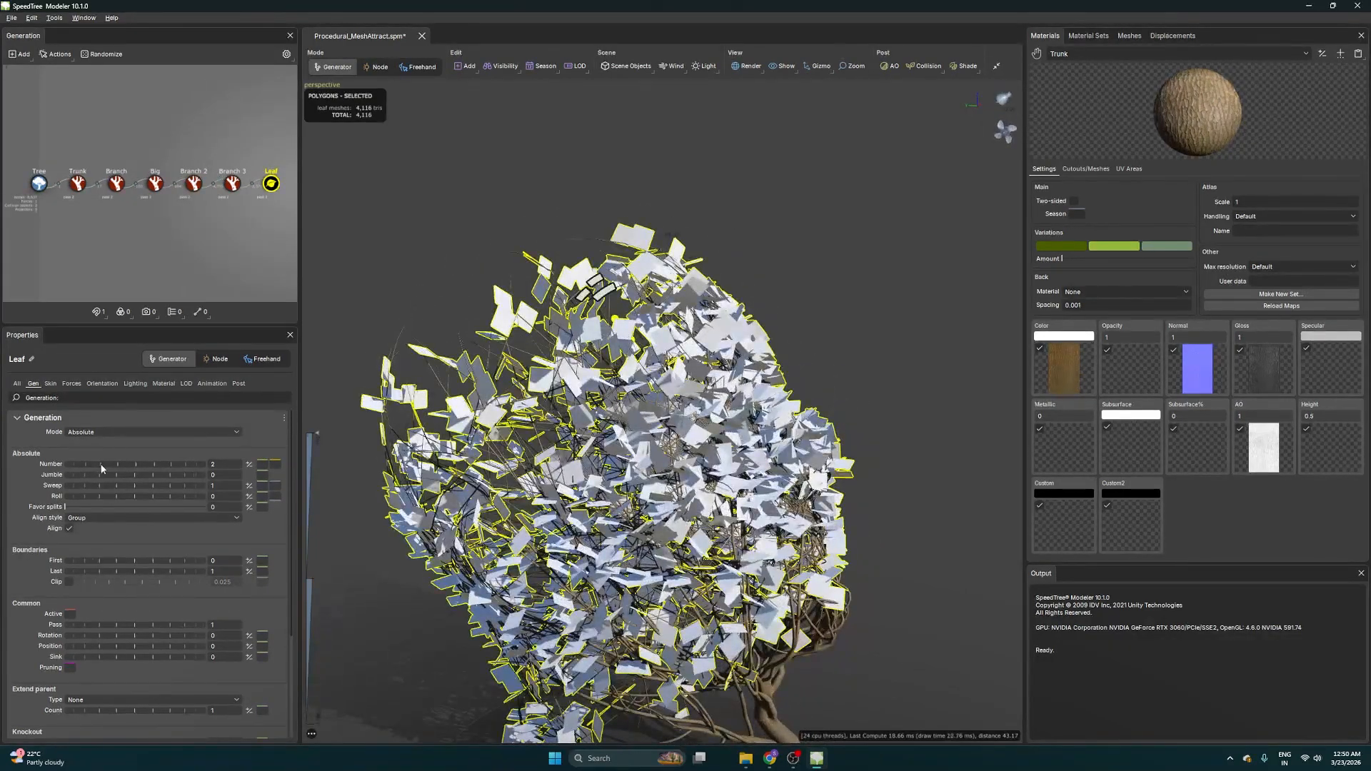
pyautogui.moveTo(100, 469); pyautogui.dragTo(116, 464)
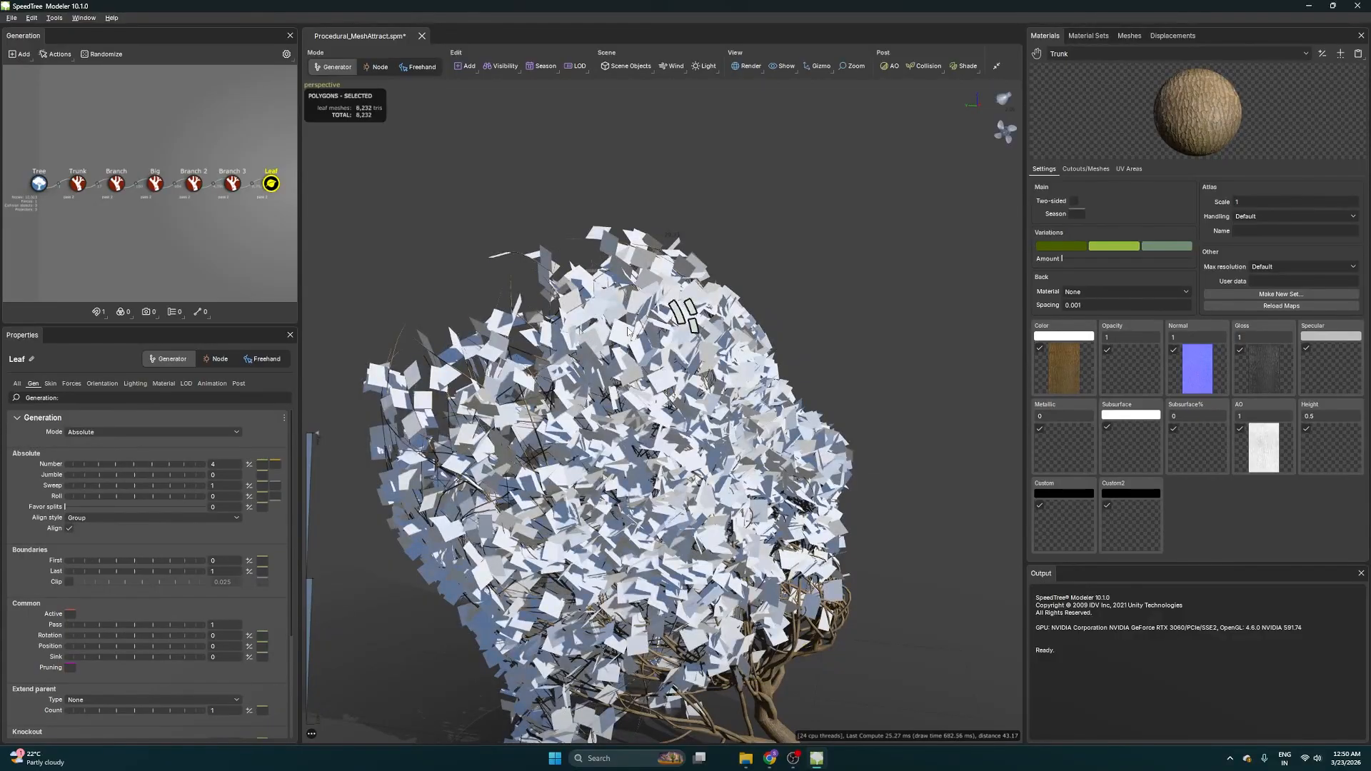
# Add a new material named Leafs to the material list
pyautogui.click(1322, 54)
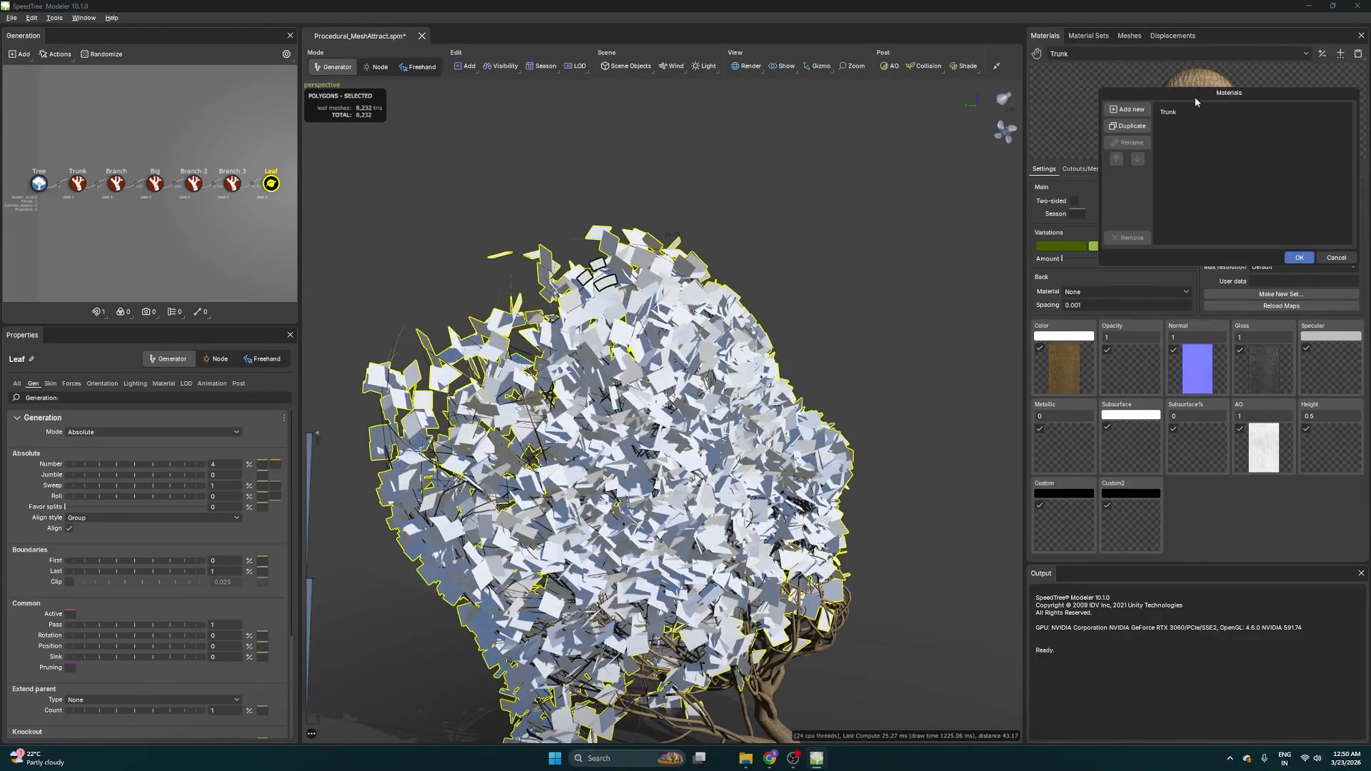
pyautogui.click(1127, 109)
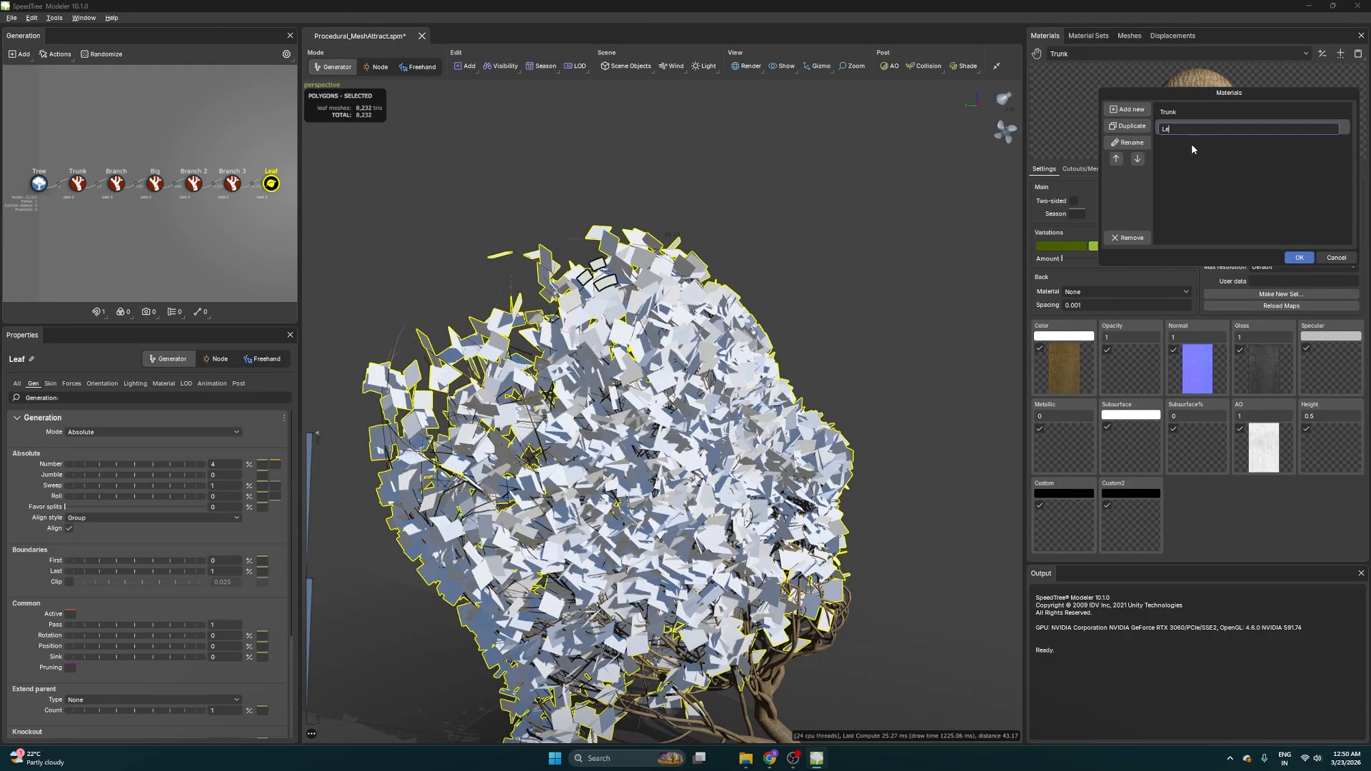
pyautogui.write('Leafs')
pyautogui.press('Return')
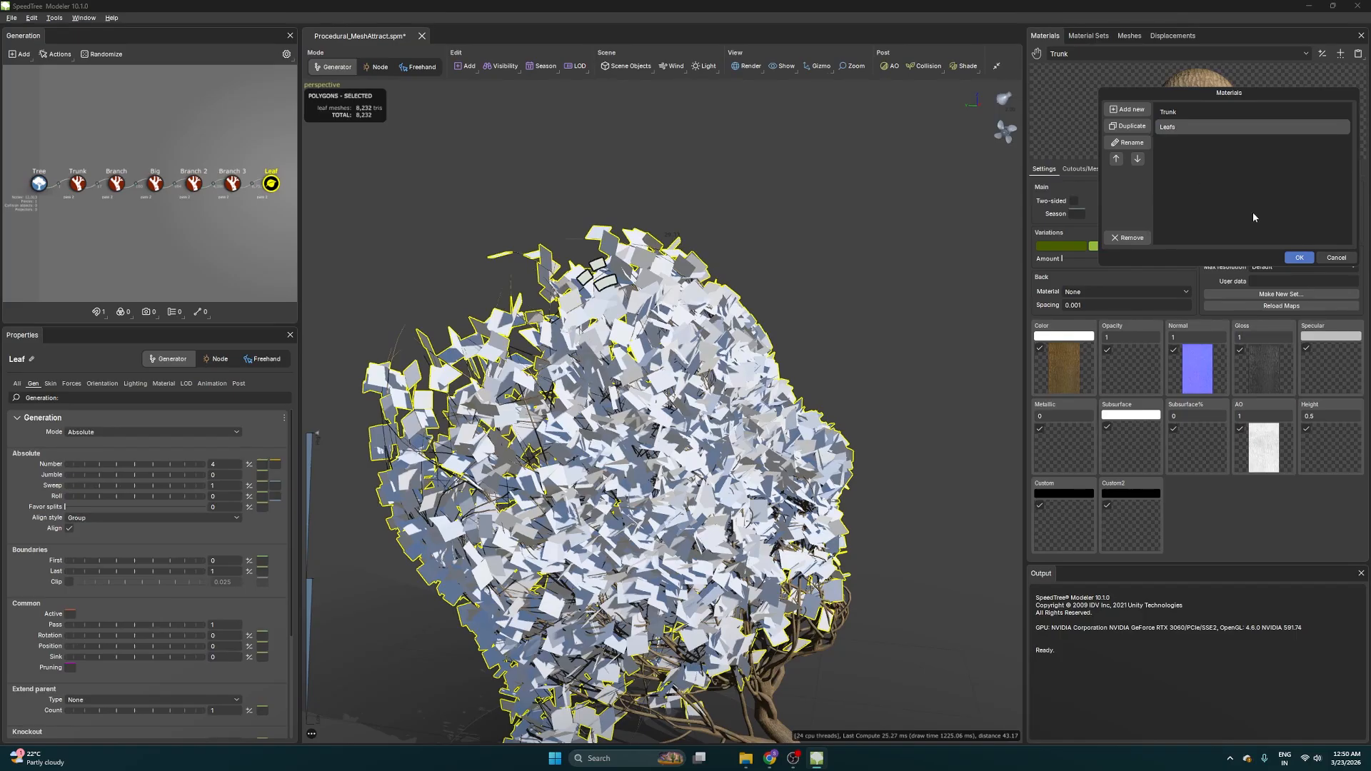
pyautogui.click(1297, 258)
# Load Front_01_FallTransition.png from the samples/Games/Broadleaf/Leaves folder as the color map of the Leafs material
pyautogui.click(1064, 366)
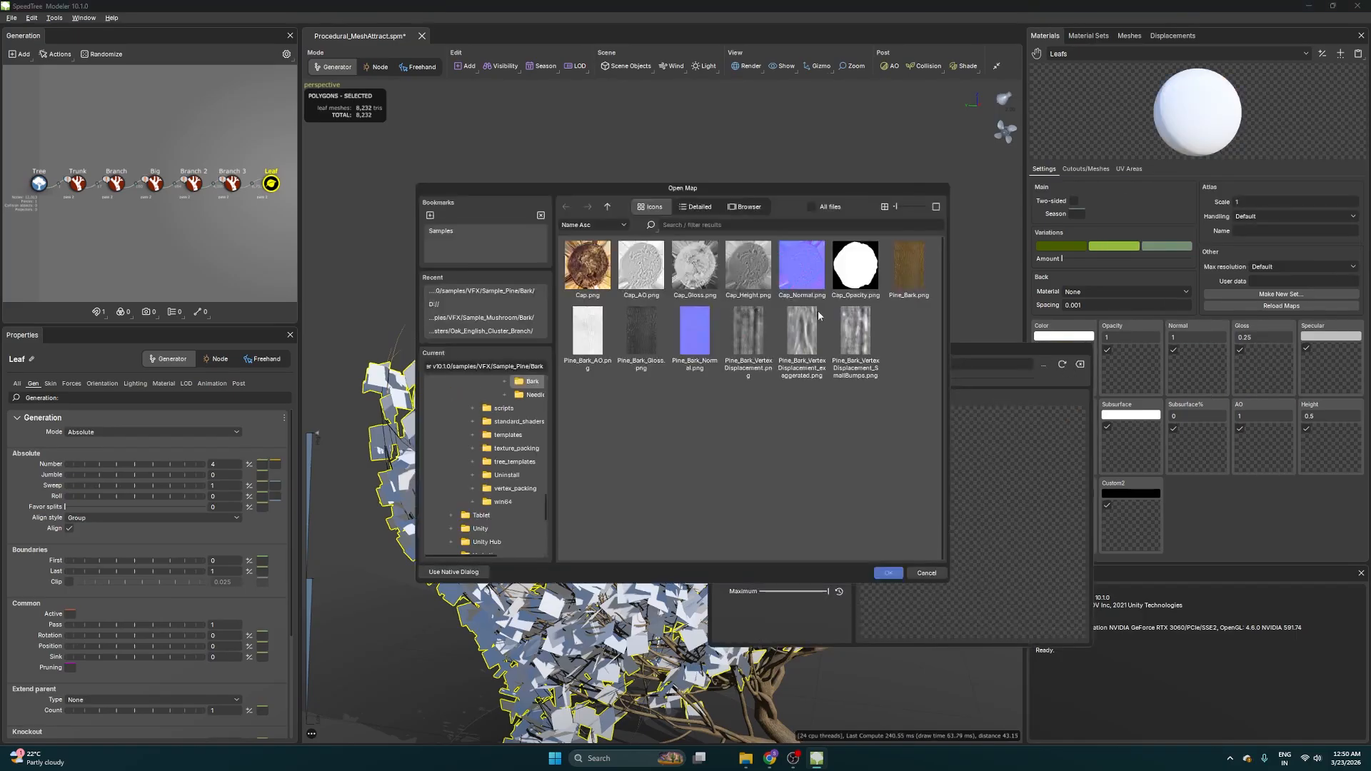
pyautogui.click(607, 206)
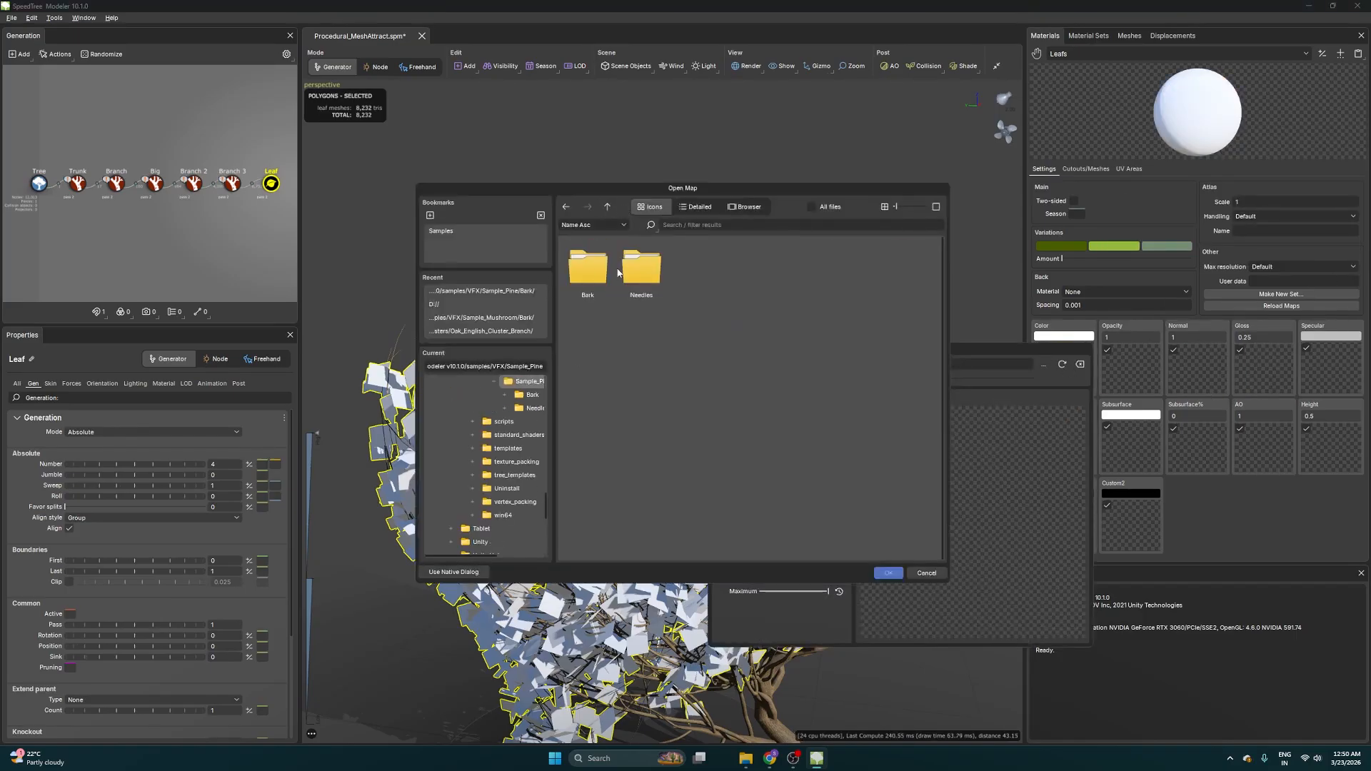
pyautogui.click(608, 207)
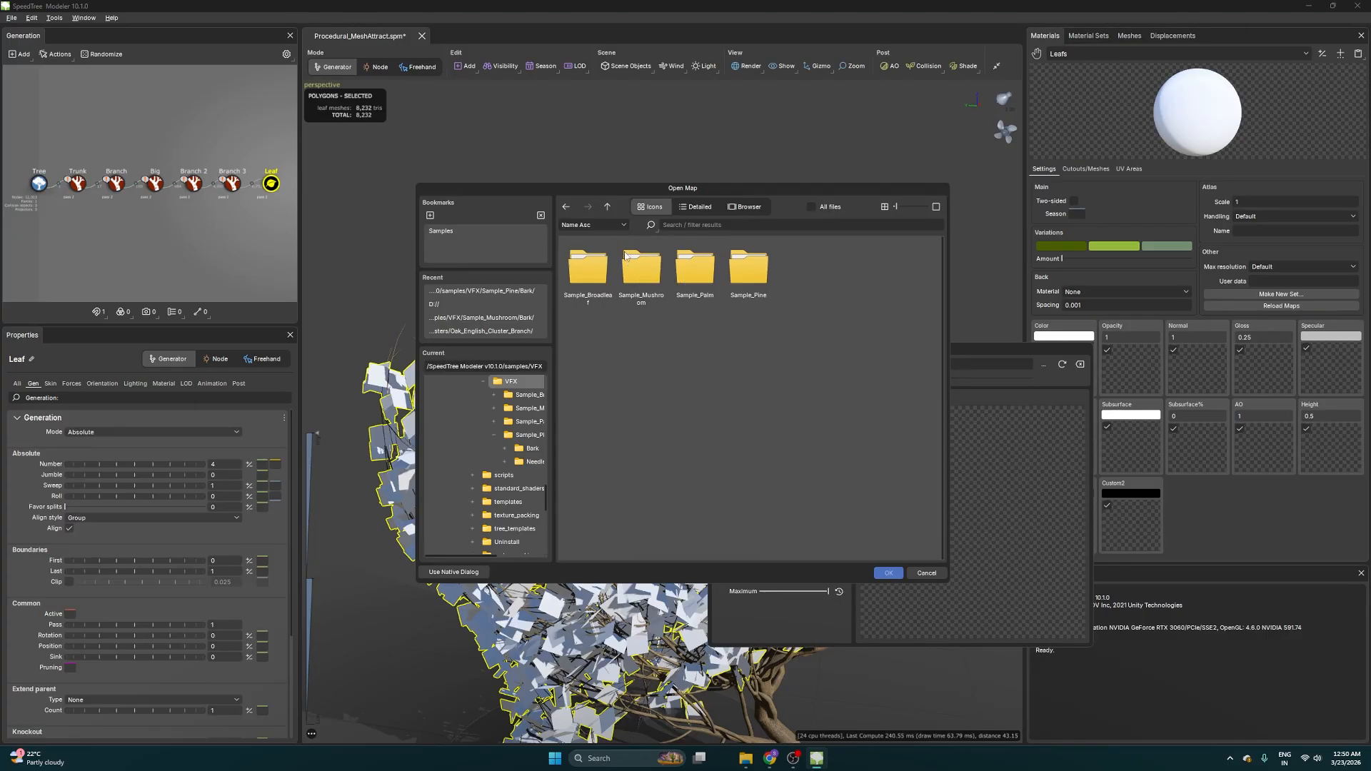
pyautogui.click(606, 208)
pyautogui.doubleClick(577, 276)
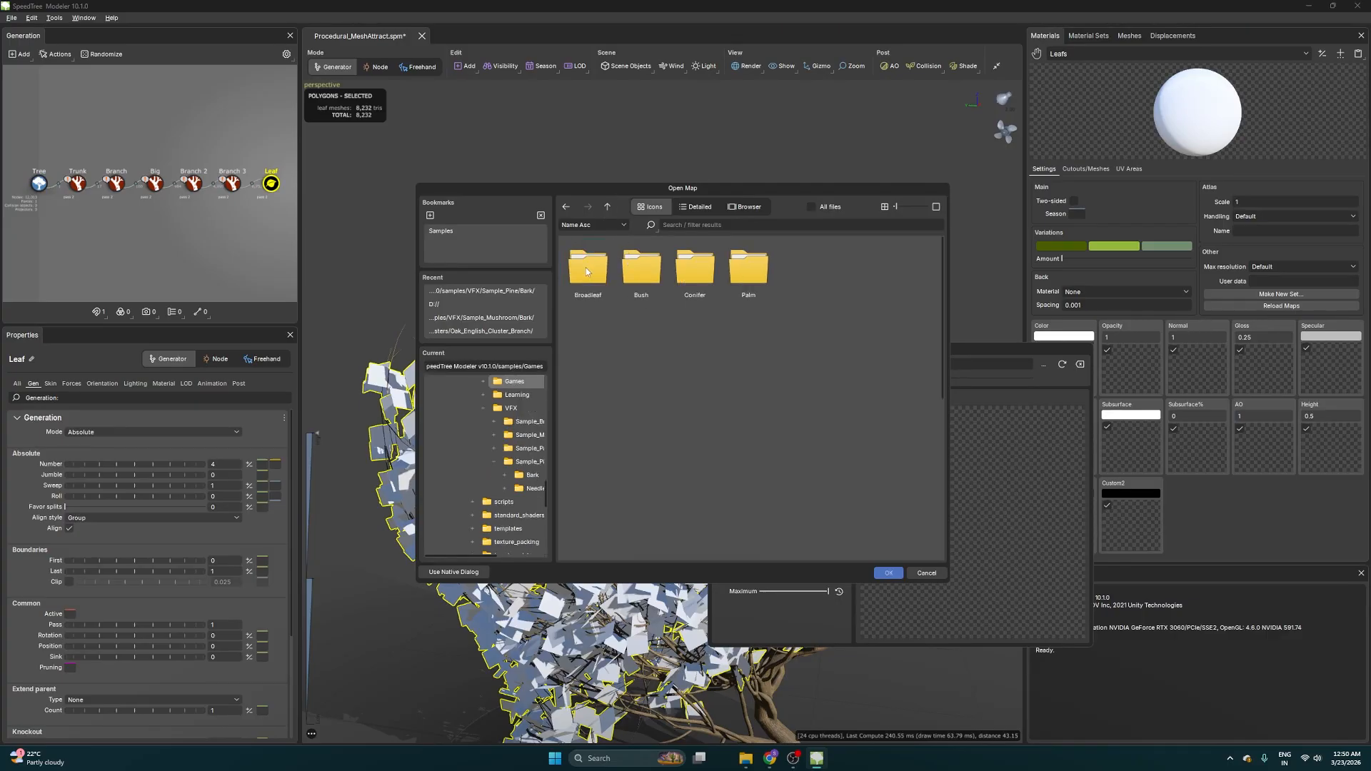
pyautogui.doubleClick(575, 274)
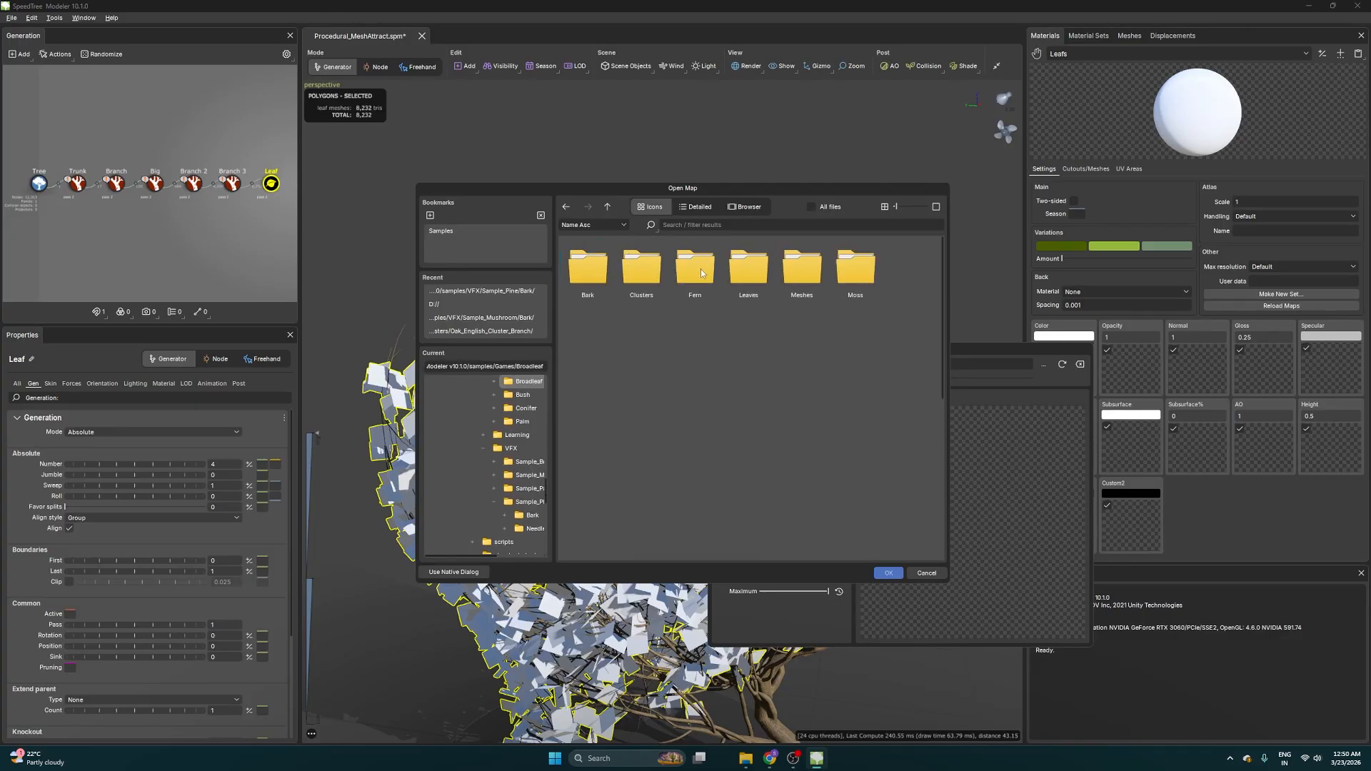
pyautogui.doubleClick(759, 271)
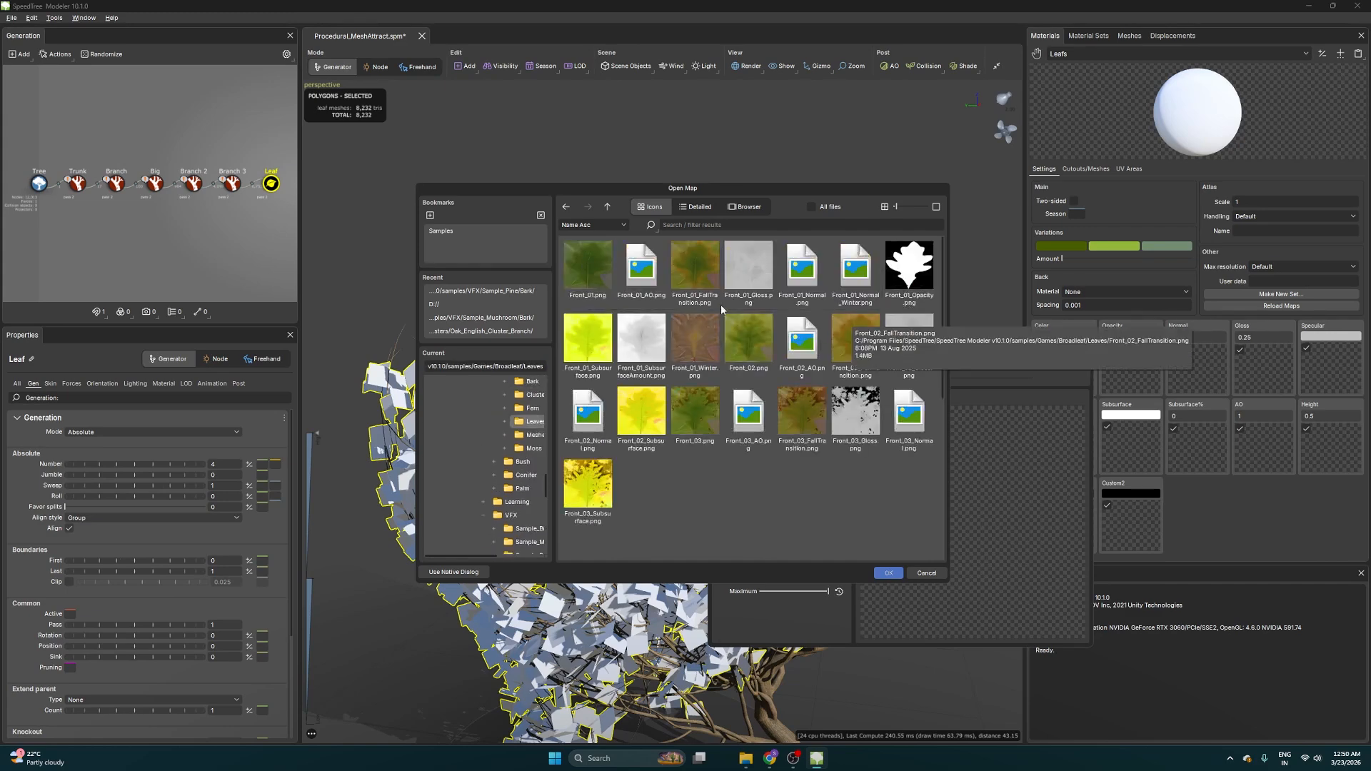
pyautogui.doubleClick(694, 268)
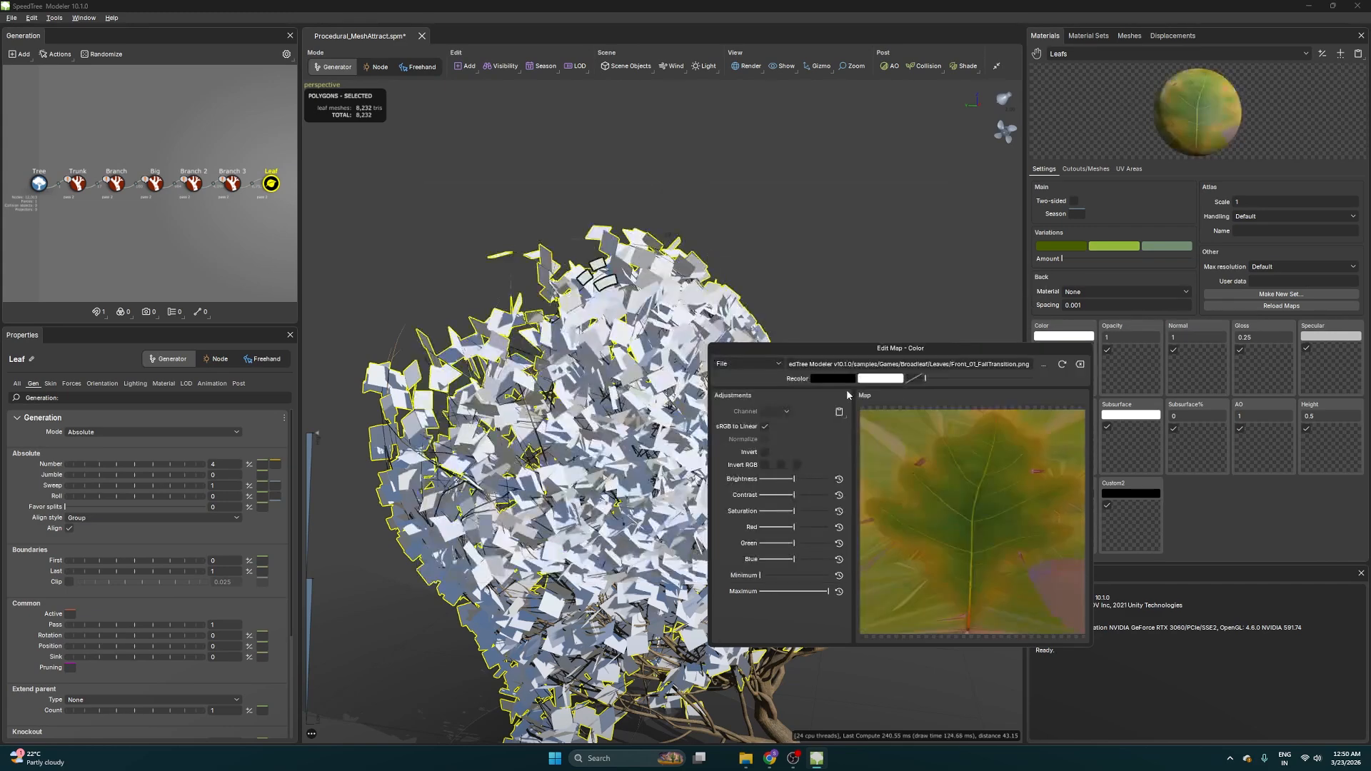
pyautogui.click(941, 287)
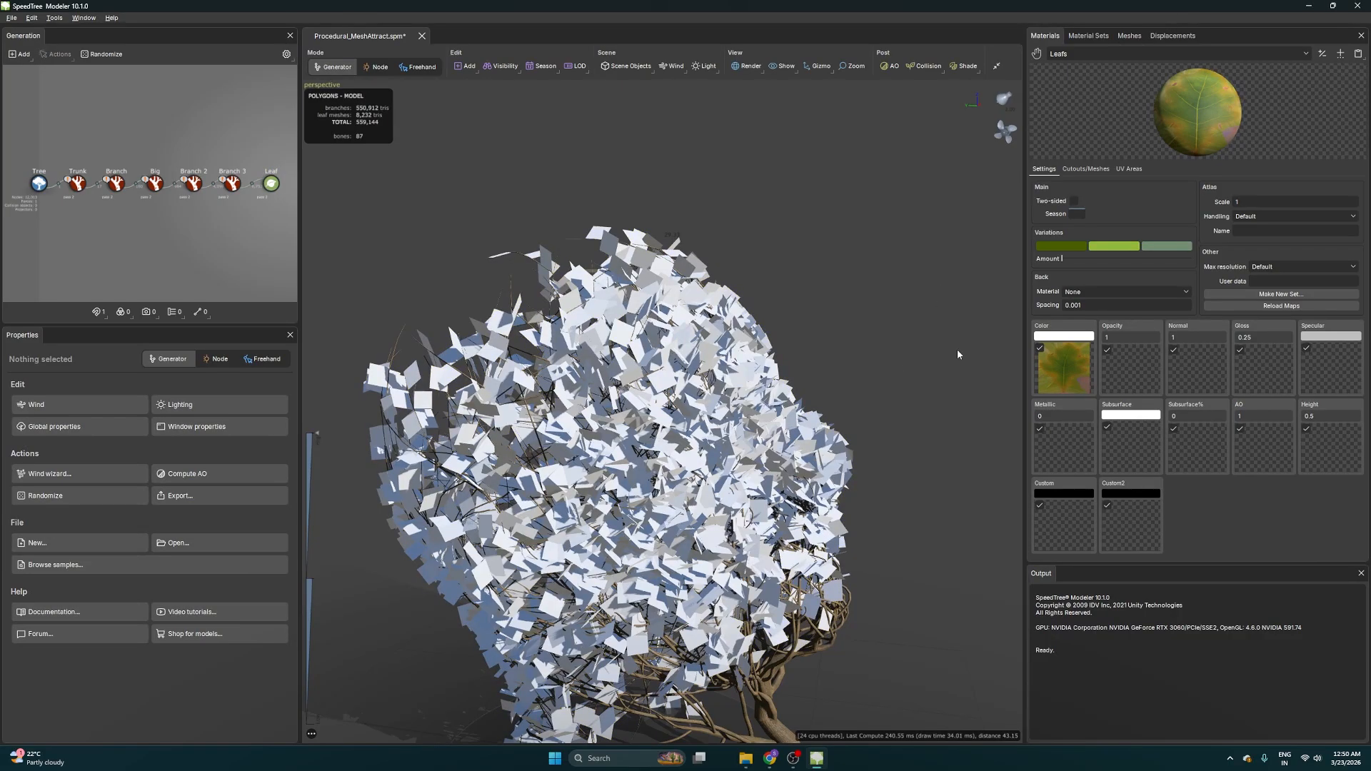
# Load Front_01_Opacity.png, Front_01_Normal.png and Front_01_Gloss.png as the opacity, normal and gloss maps of the Leafs material
pyautogui.click(1138, 372)
pyautogui.doubleClick(928, 268)
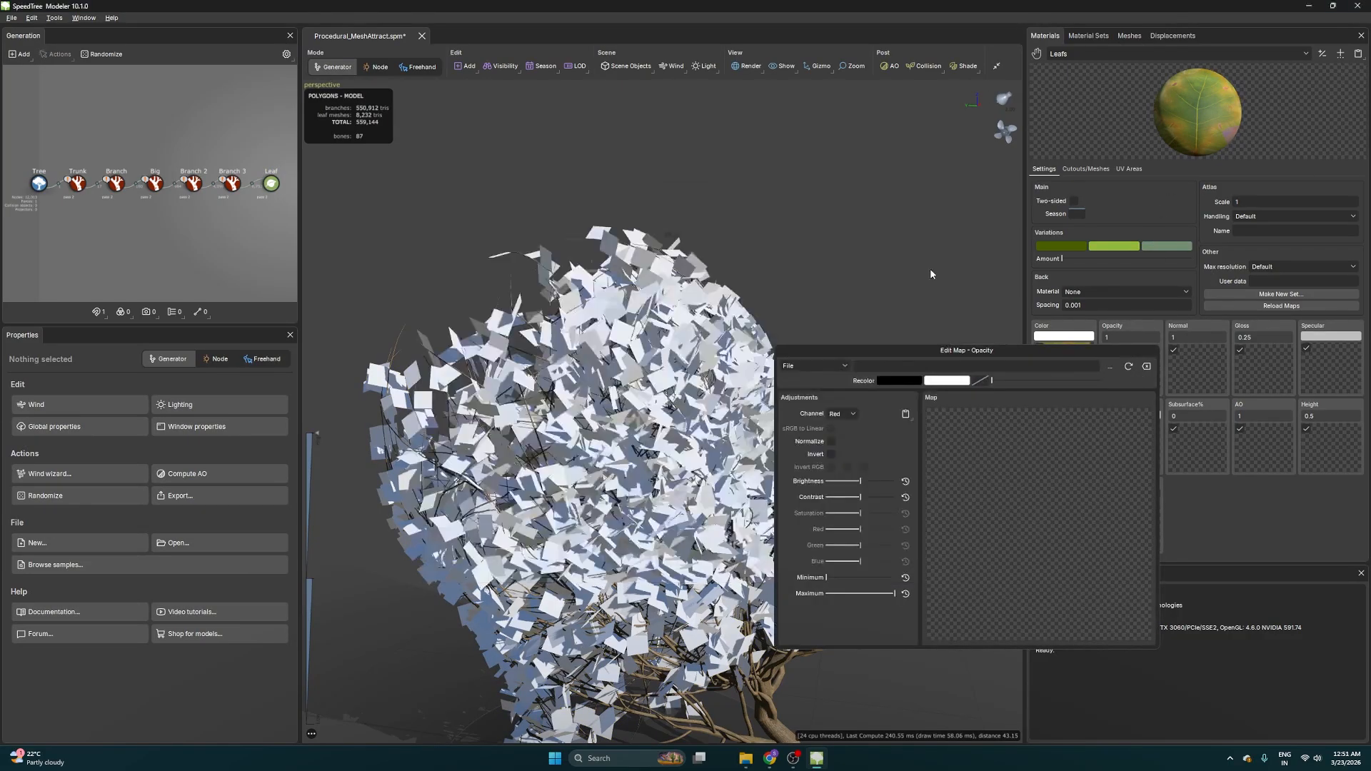
pyautogui.click(1197, 382)
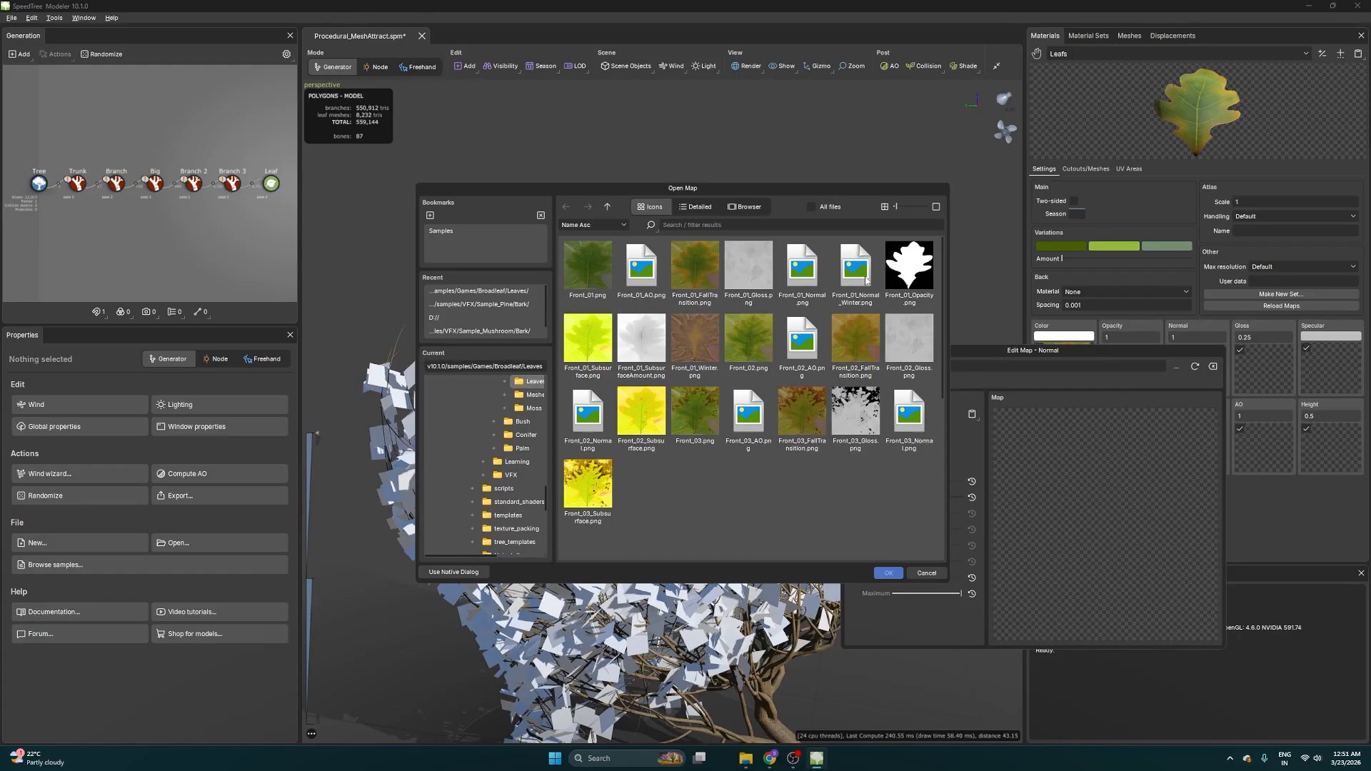
pyautogui.doubleClick(799, 277)
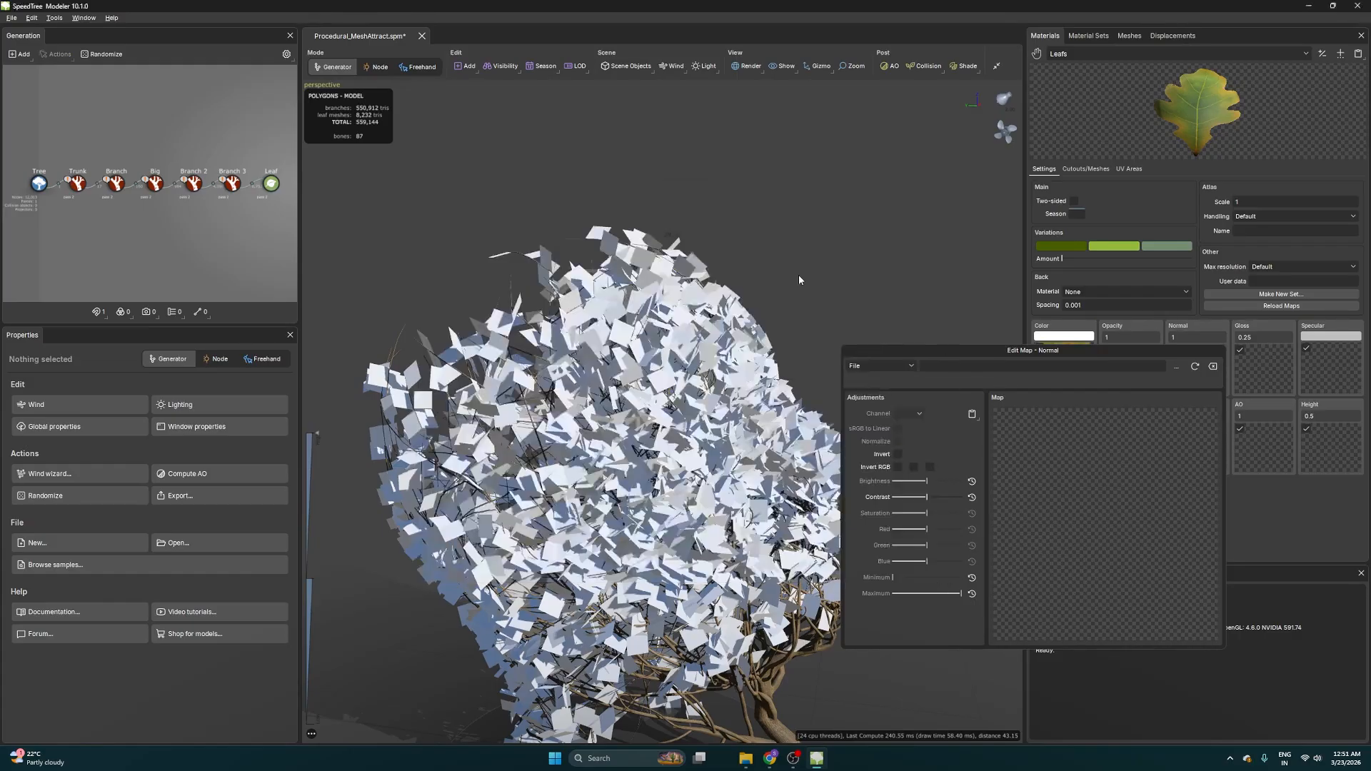
pyautogui.click(1261, 366)
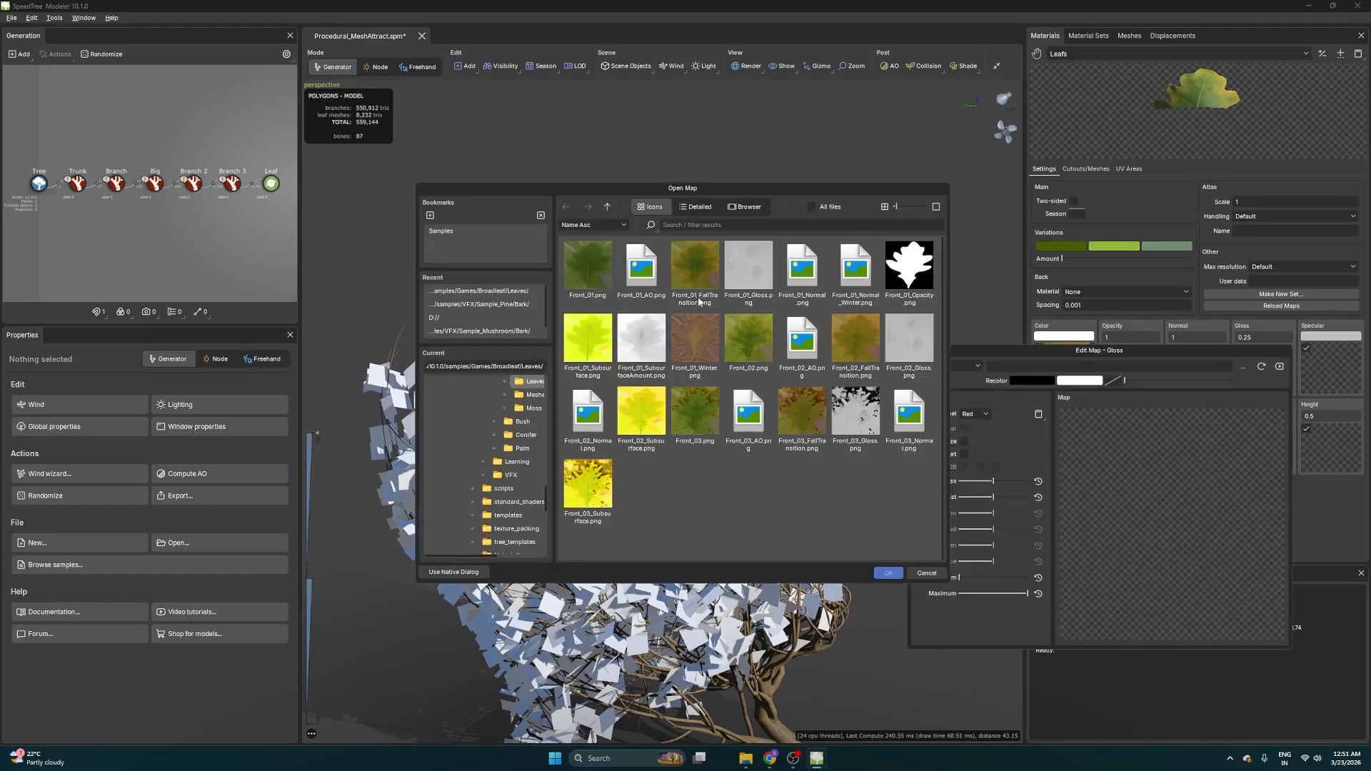
pyautogui.doubleClick(740, 263)
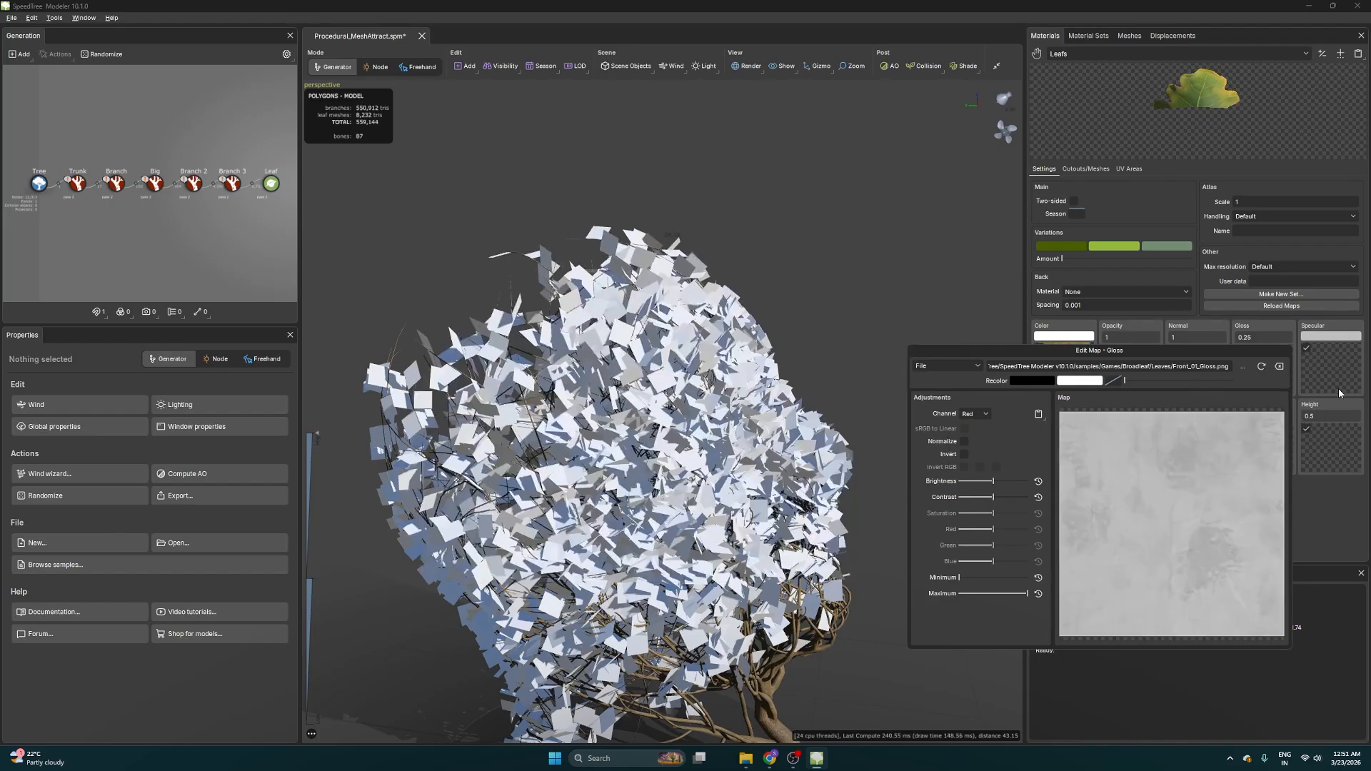
pyautogui.click(832, 243)
# Select the Leaf generator and assign the Leafs material to its leaves
pyautogui.click(652, 383)
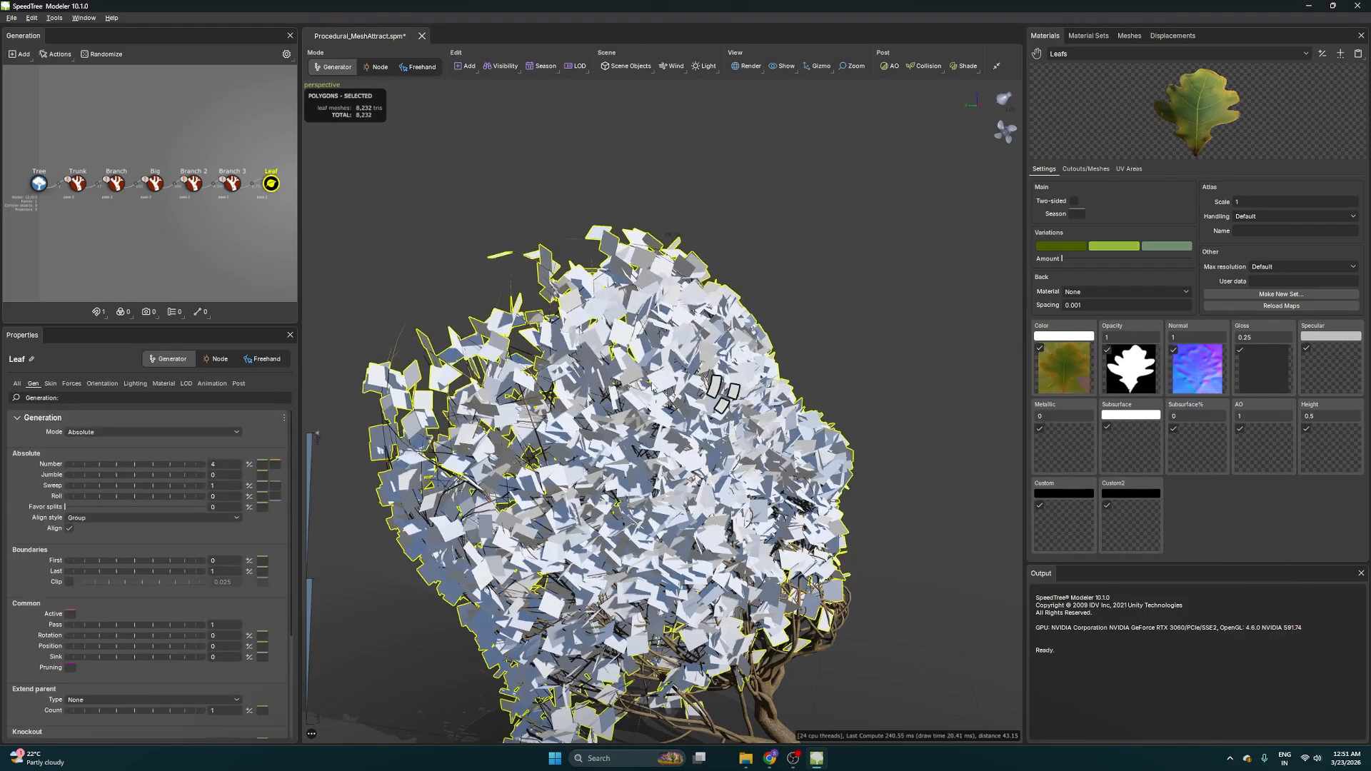
pyautogui.click(153, 384)
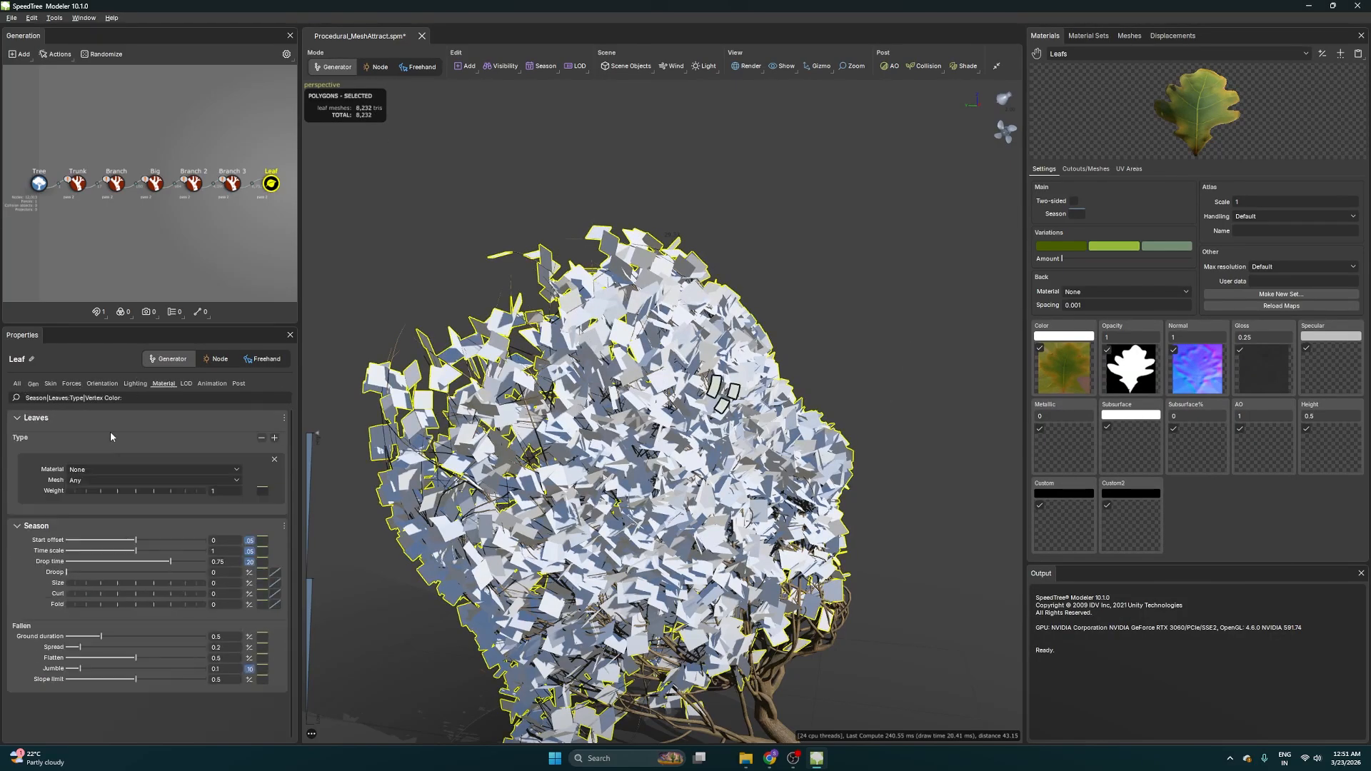
pyautogui.click(91, 469)
pyautogui.click(98, 511)
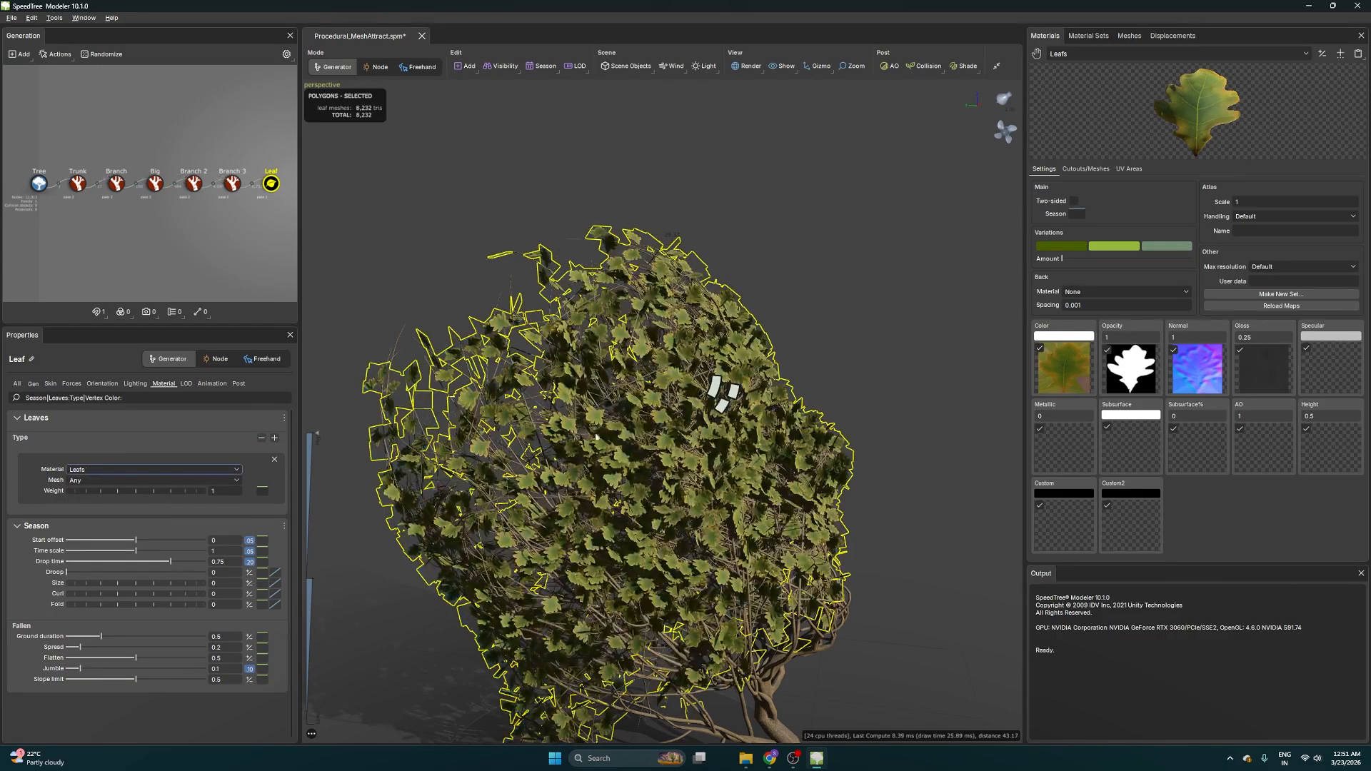
# Set the Leaf generator's local orientation fold to about 0.61 and align to about 0.36
pyautogui.scroll(10, 712, 440)
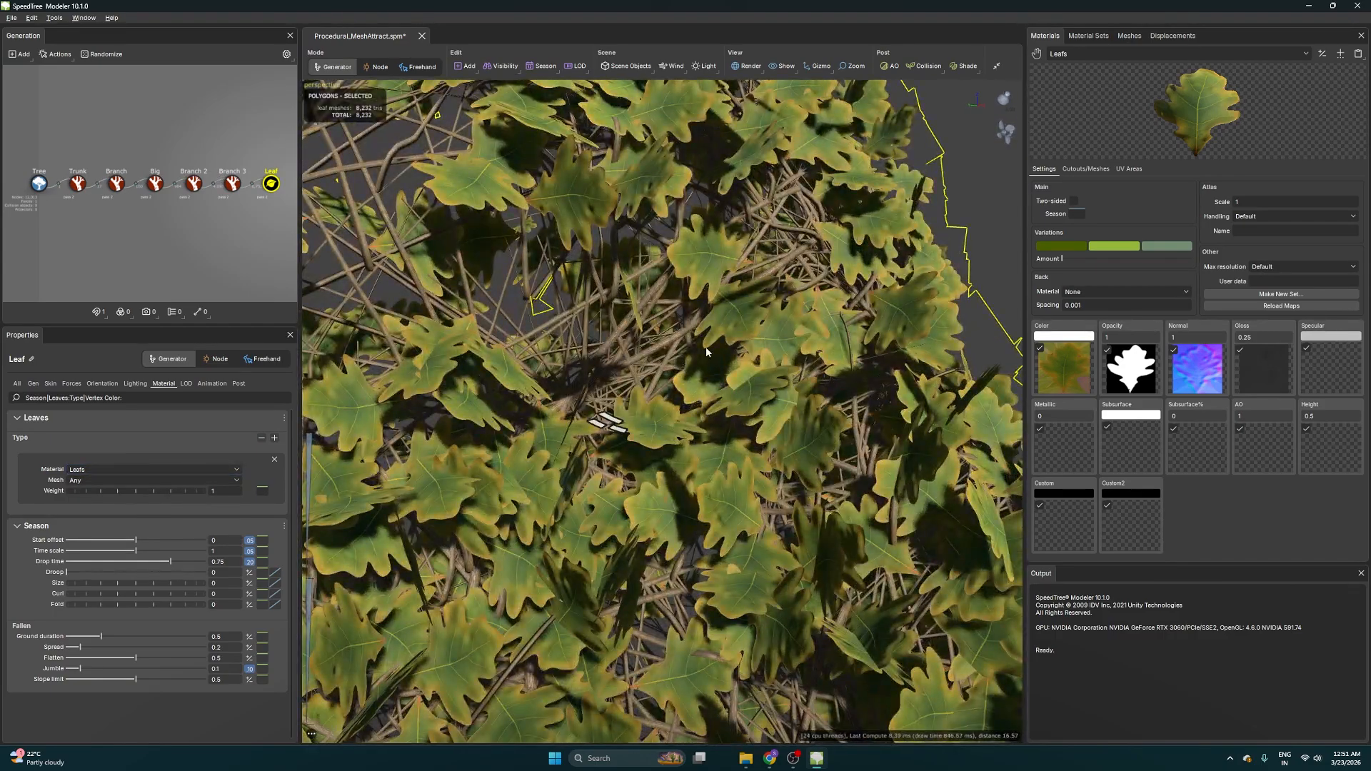
pyautogui.moveTo(706, 345); pyautogui.dragTo(702, 374)
pyautogui.scroll(3, 702, 374)
pyautogui.scroll(-10, 701, 374)
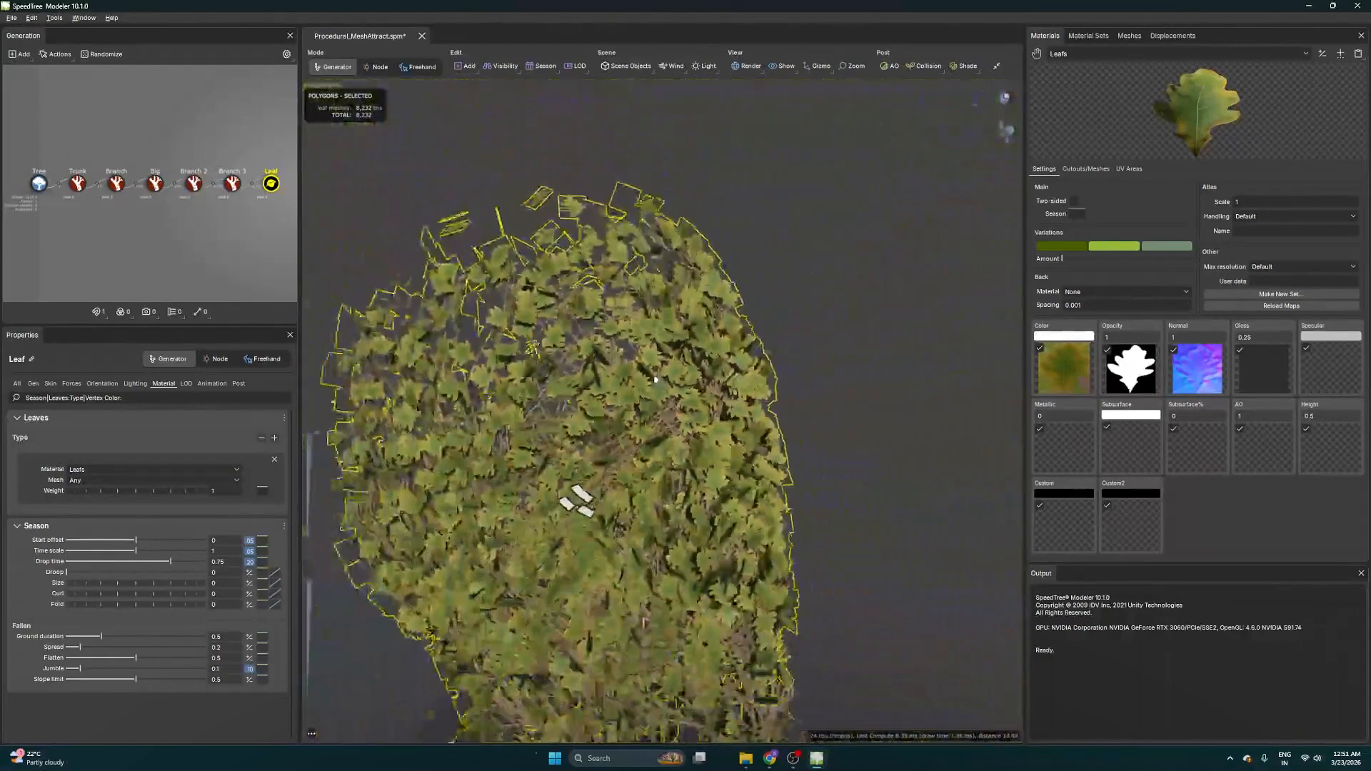
pyautogui.moveTo(585, 493)
pyautogui.mouseDown()
pyautogui.moveTo(601, 472)
pyautogui.moveTo(592, 482)
pyautogui.mouseUp()
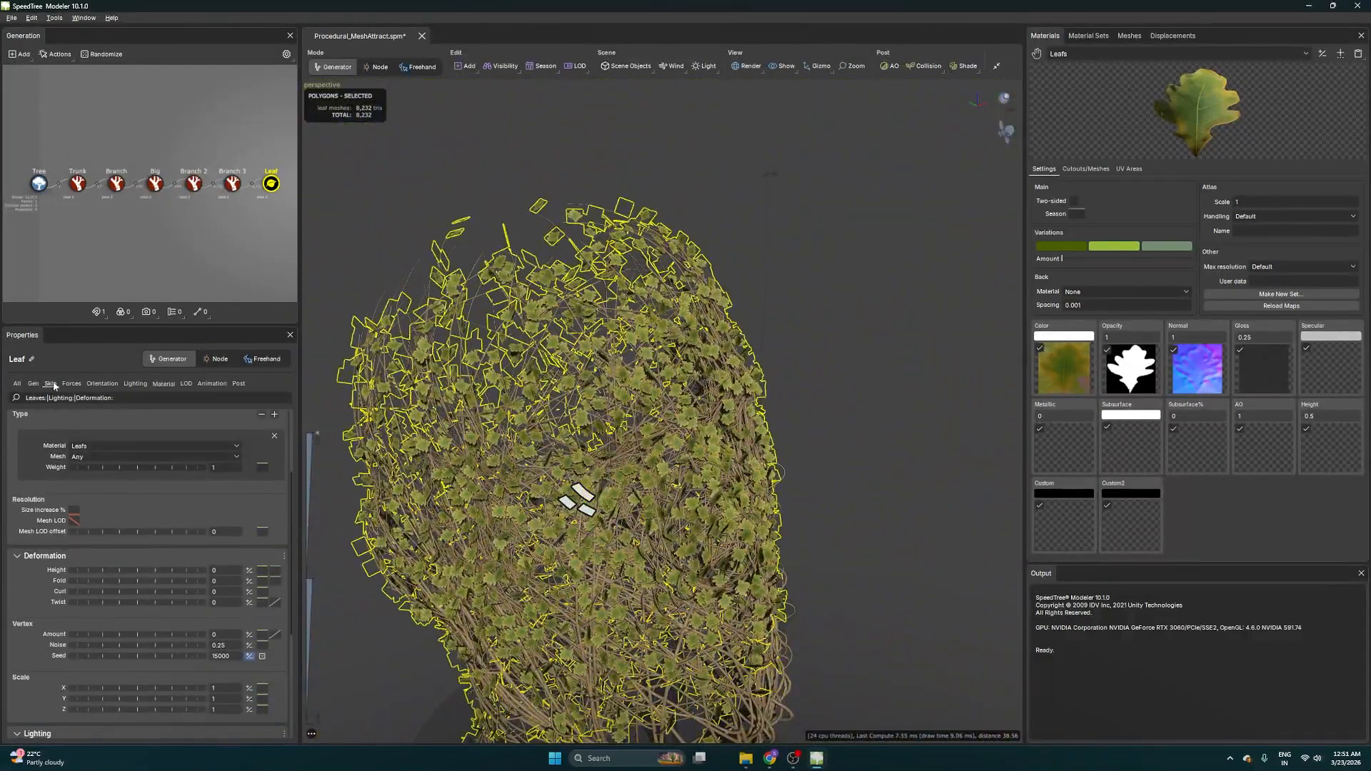
pyautogui.click(102, 384)
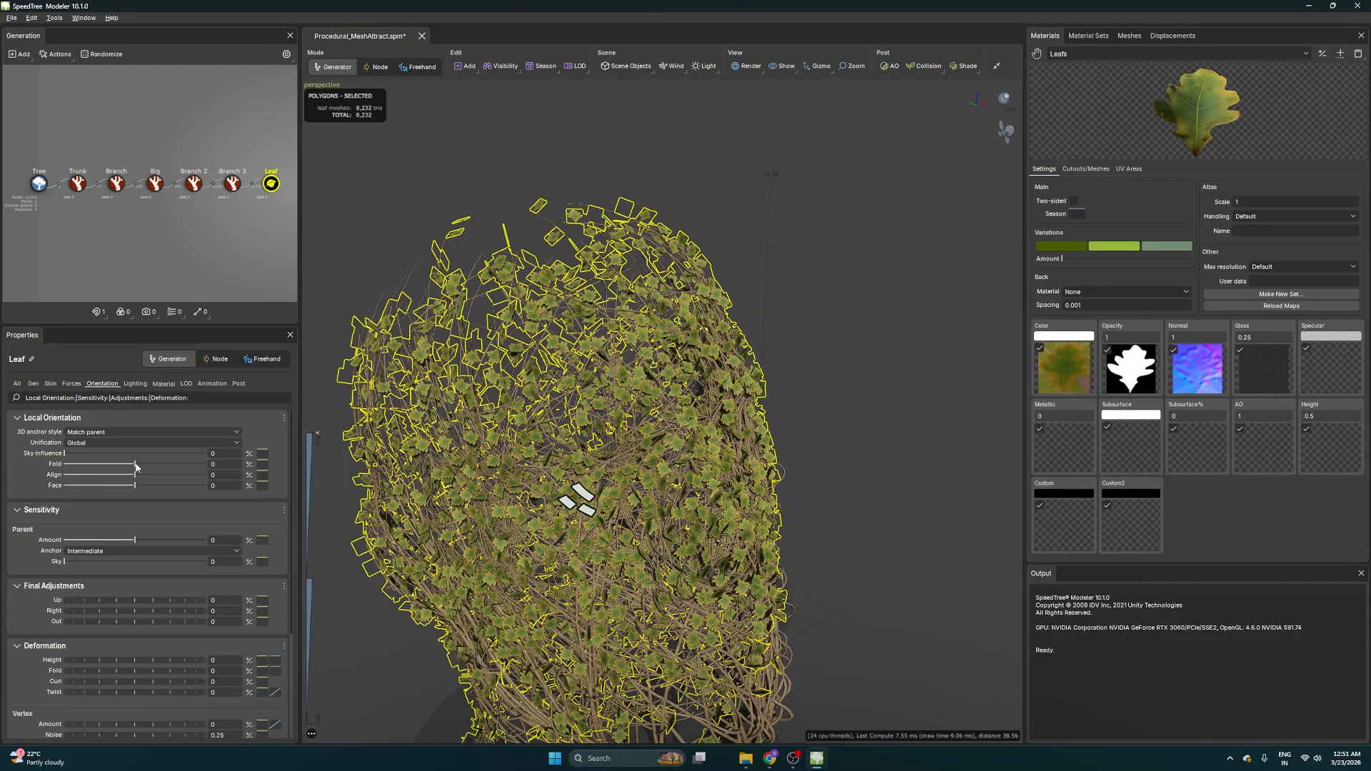
pyautogui.moveTo(136, 467); pyautogui.dragTo(110, 479)
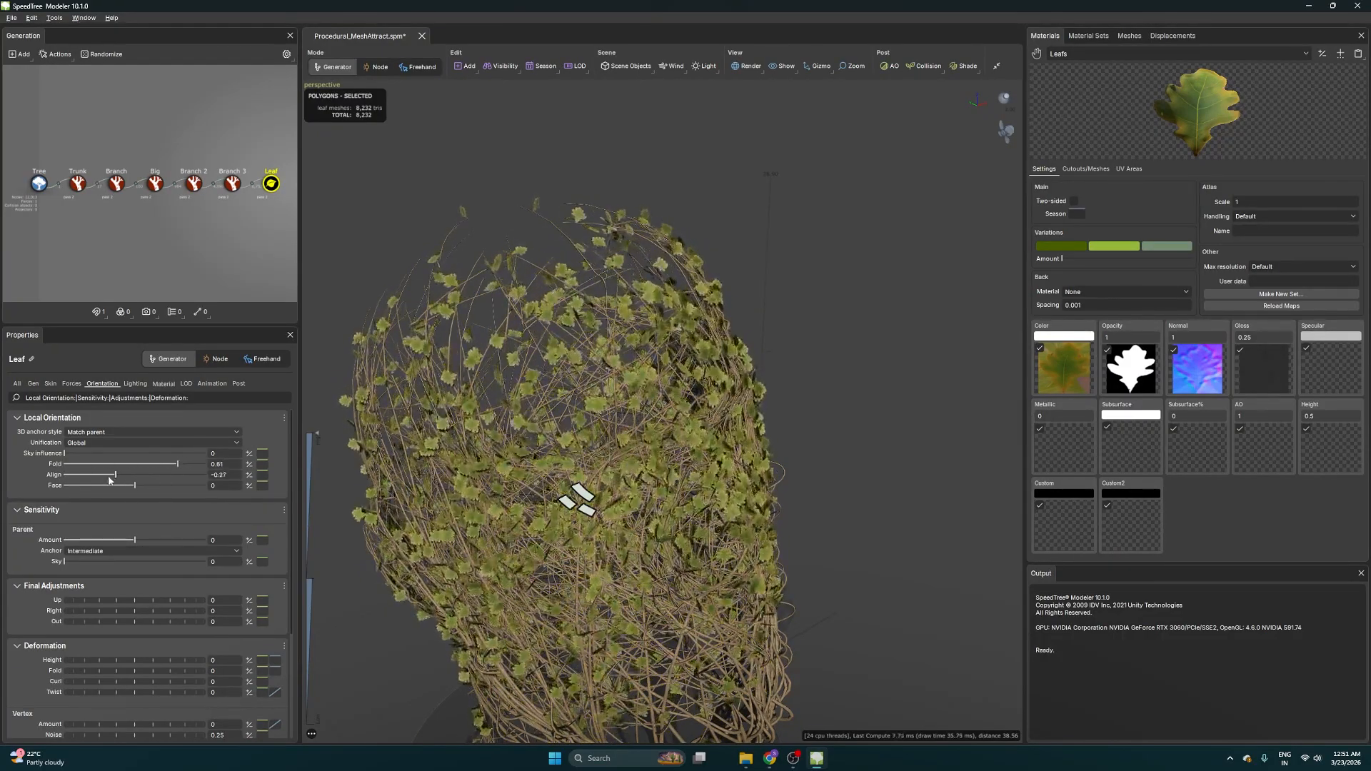
pyautogui.click(823, 368)
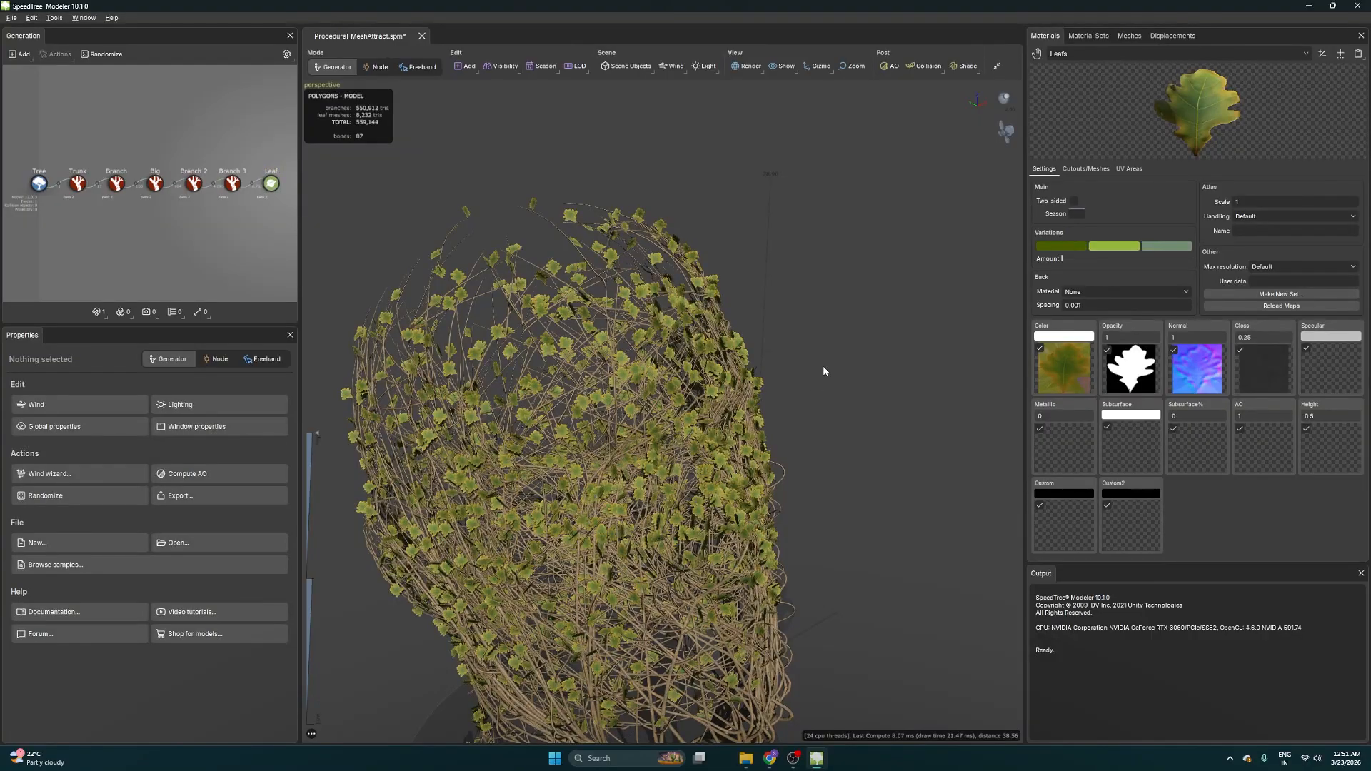
# Examine the leaves' orientation and distribution on the branches in close-up and overall views
pyautogui.moveTo(822, 367); pyautogui.dragTo(836, 350)
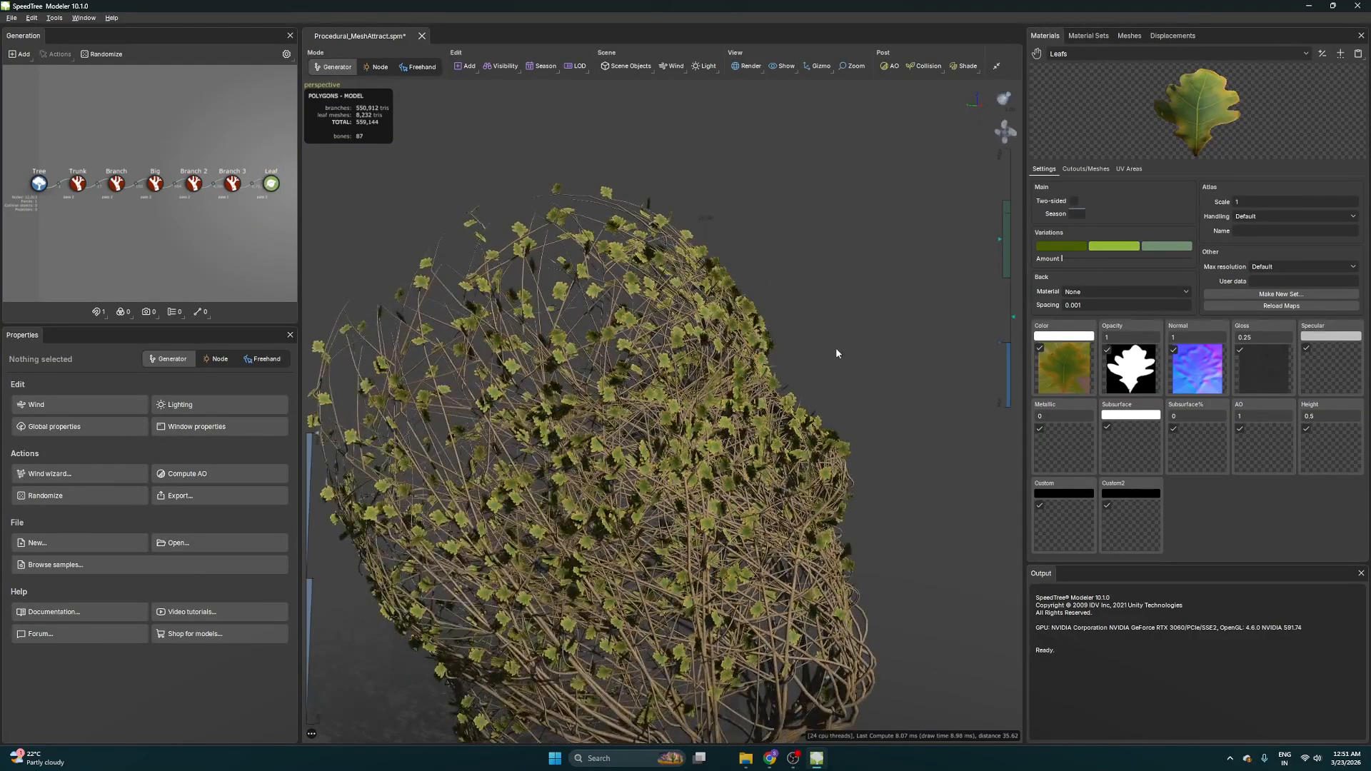
pyautogui.scroll(5, 836, 347)
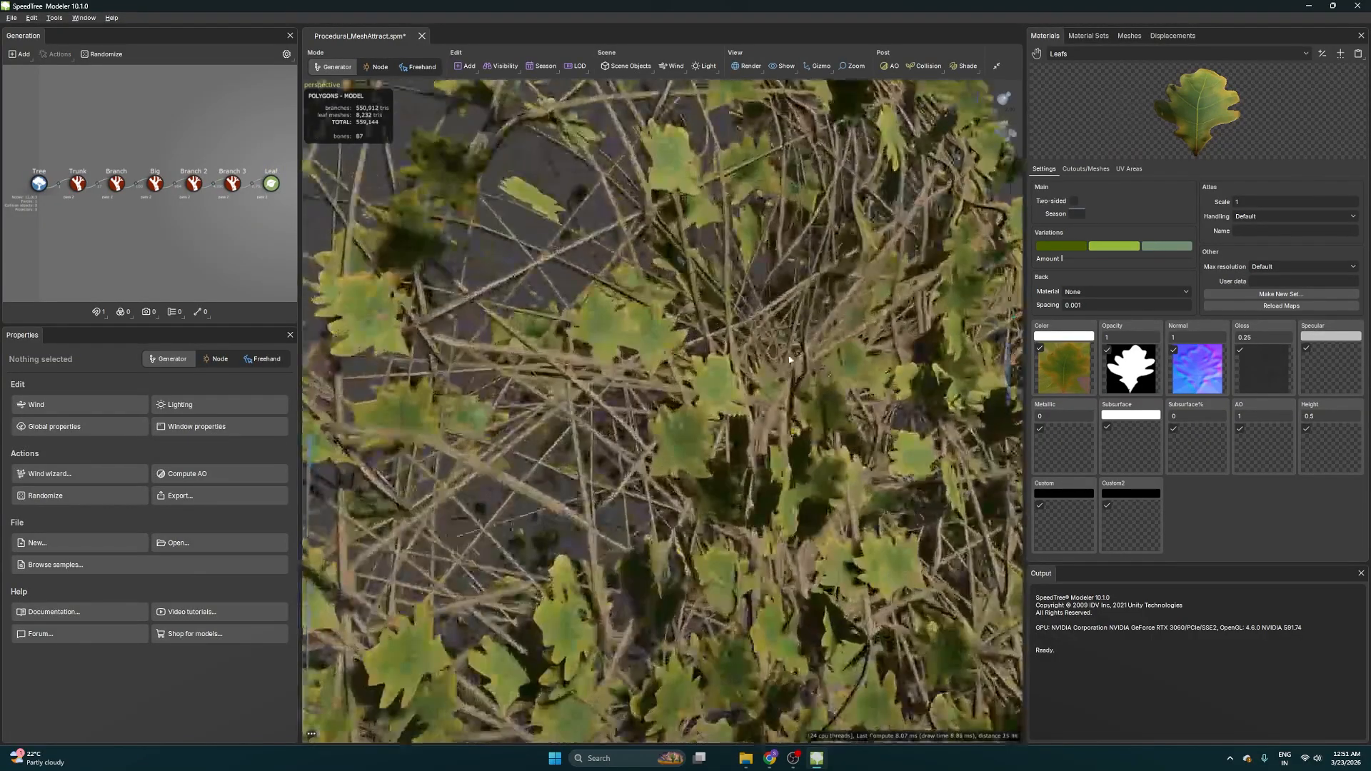
pyautogui.scroll(4, 789, 359)
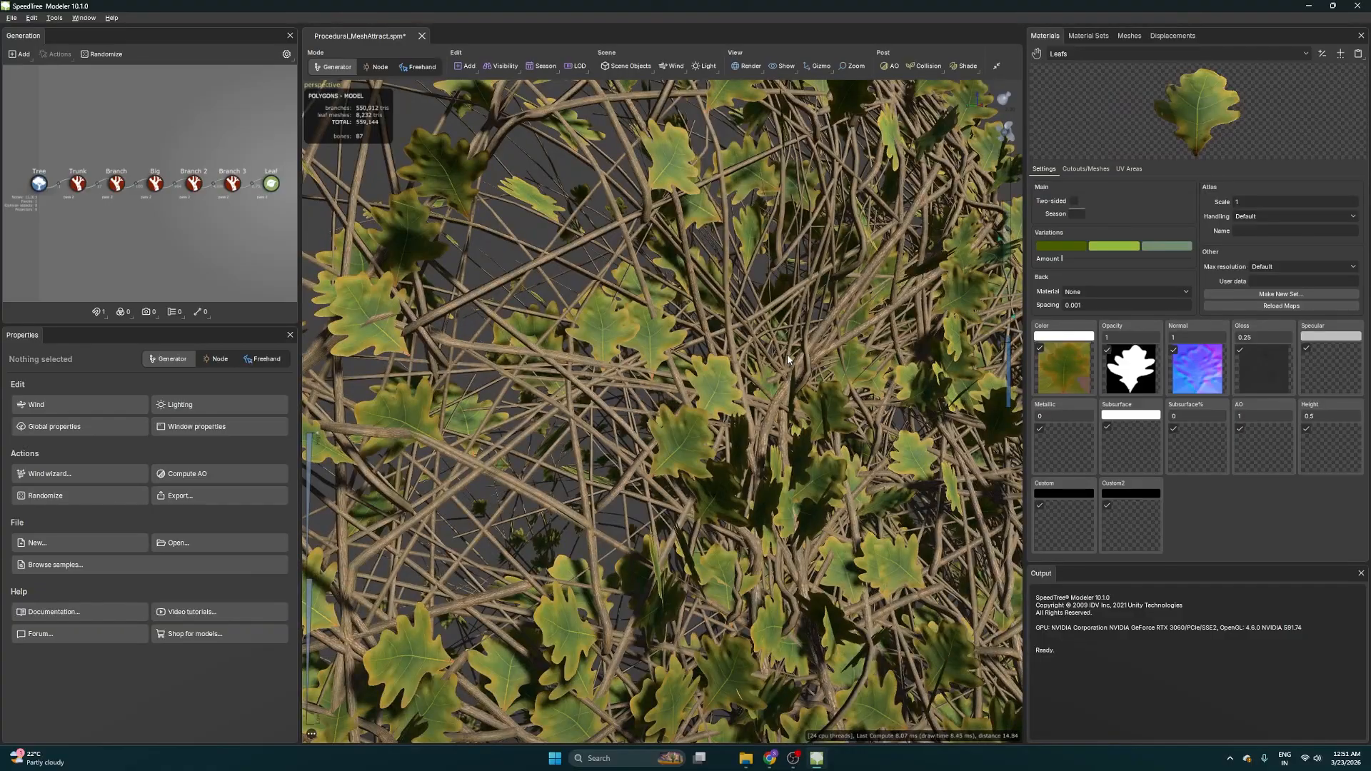
pyautogui.moveTo(788, 360); pyautogui.dragTo(650, 394)
pyautogui.scroll(-3, 712, 362)
pyautogui.moveTo(678, 464); pyautogui.dragTo(687, 357, button='middle')
pyautogui.scroll(-8, 700, 389)
pyautogui.moveTo(707, 396); pyautogui.dragTo(888, 432)
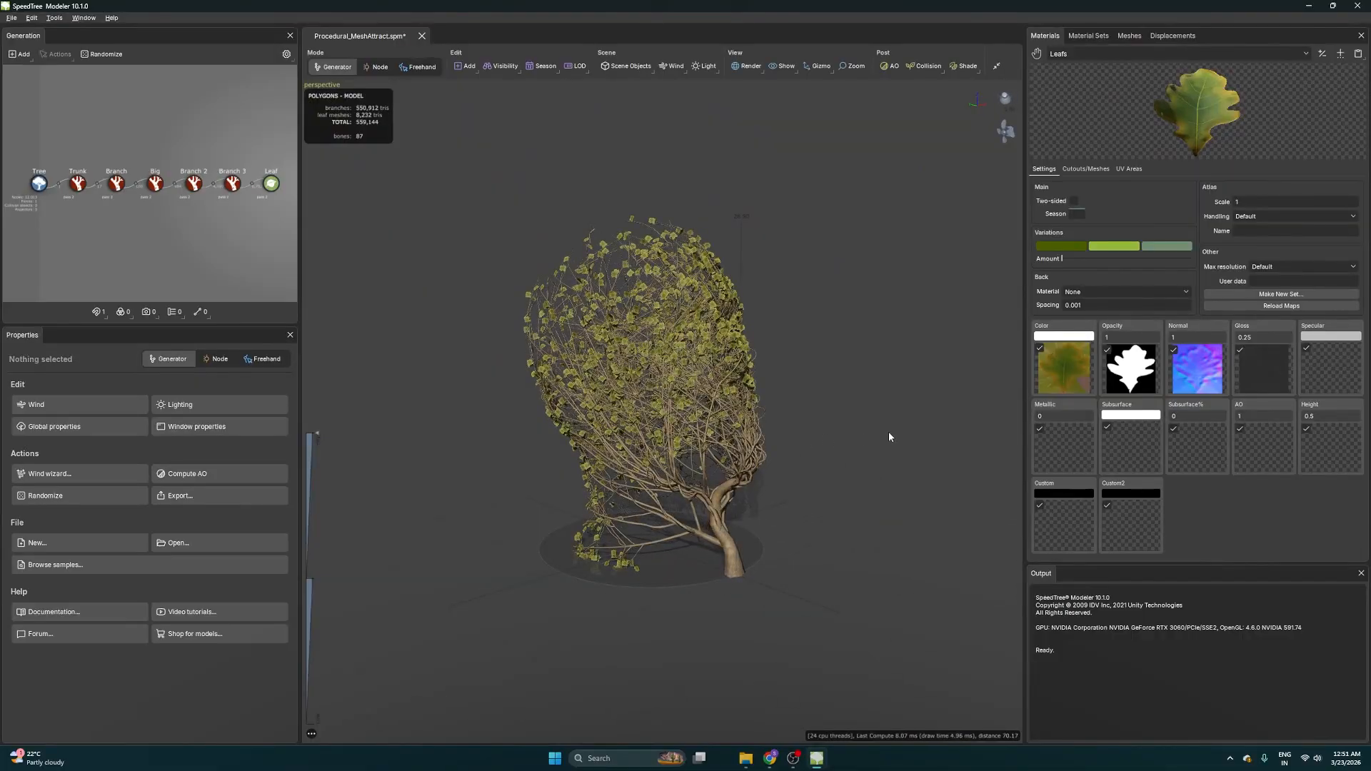
# Temporarily hide the Leaf generator to examine the bare branches, and show the leaves again
pyautogui.click(274, 187)
pyautogui.press('h')
pyautogui.scroll(5, 594, 438)
pyautogui.scroll(-5, 593, 438)
pyautogui.moveTo(594, 437); pyautogui.dragTo(560, 426)
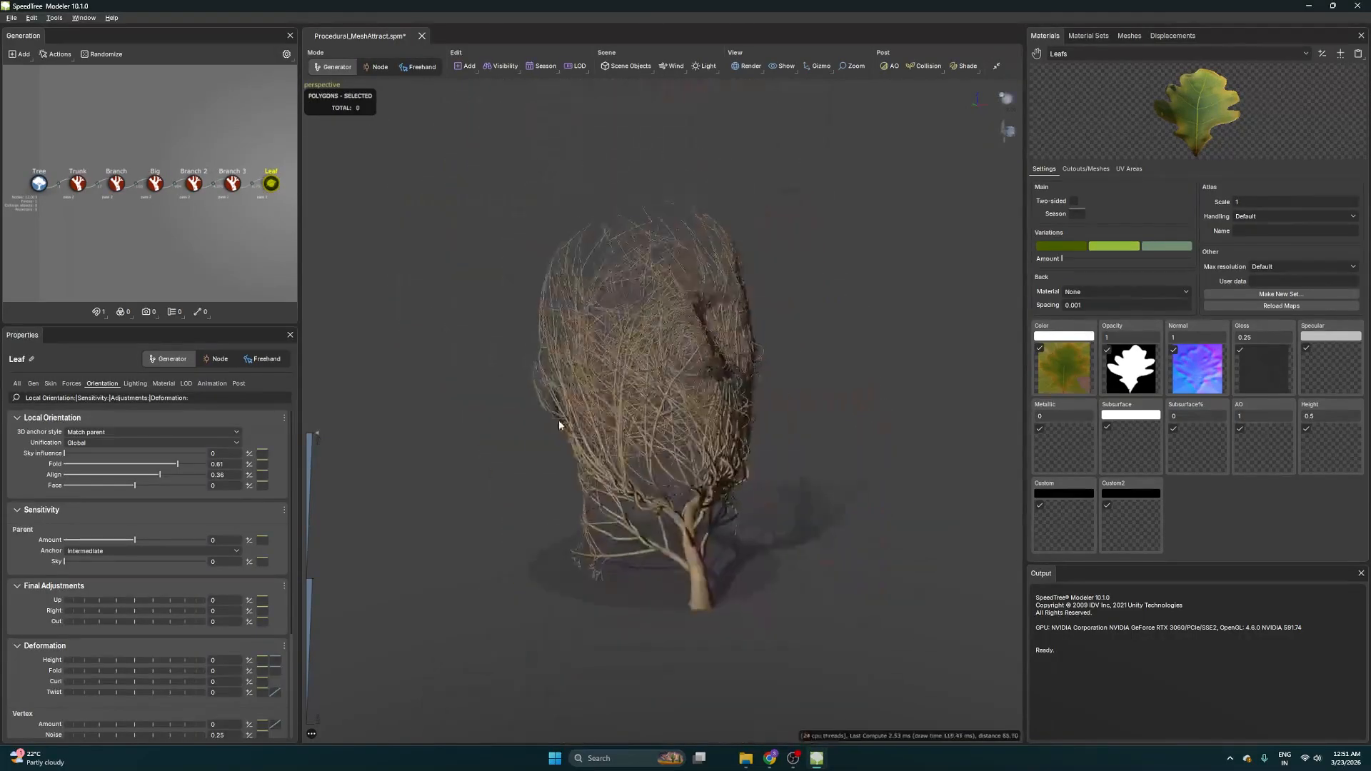
pyautogui.press('h')
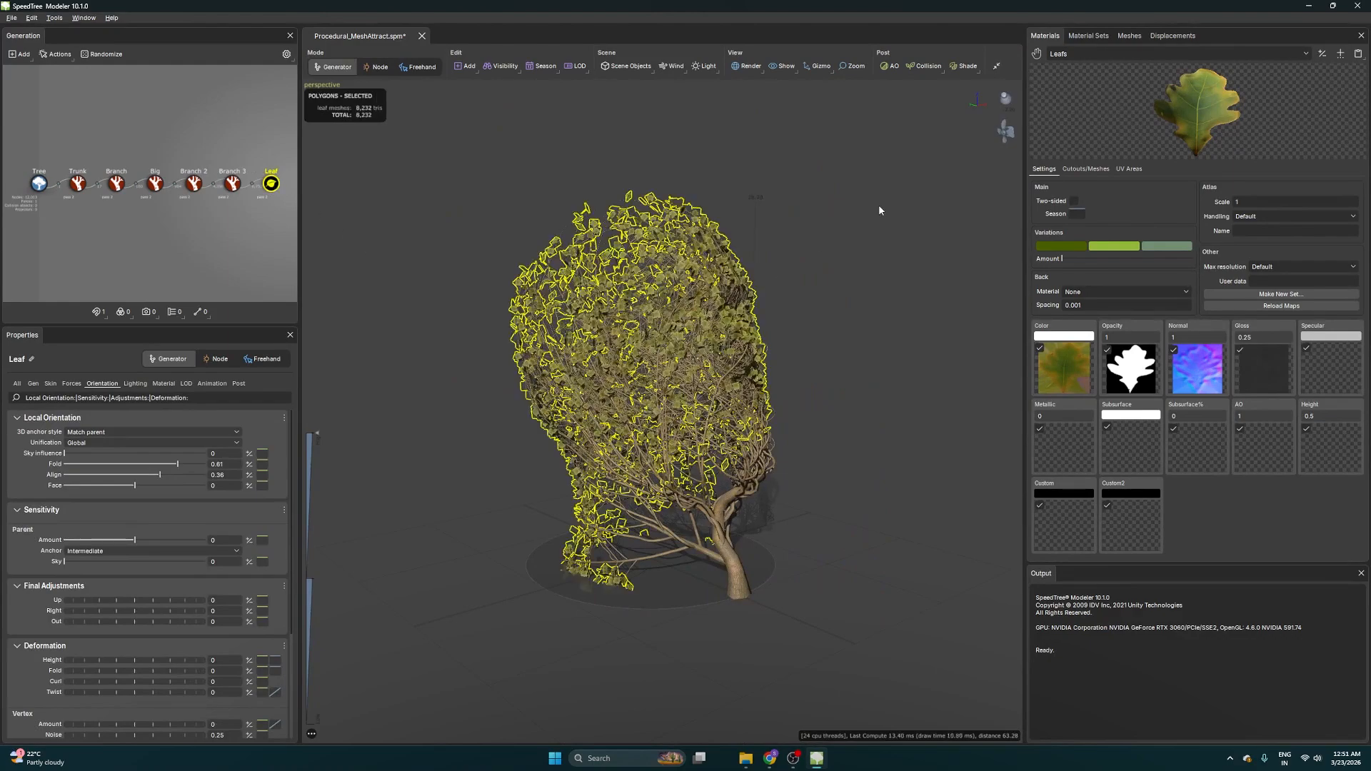
# Unhide the head mesh force and examine how the leafy branches wrap around it from close and overall views
pyautogui.rightClick(827, 229)
pyautogui.moveTo(884, 478)
pyautogui.click(962, 487)
pyautogui.click(831, 367)
pyautogui.moveTo(831, 367); pyautogui.dragTo(647, 366)
pyautogui.scroll(3, 842, 405)
pyautogui.scroll(-5, 795, 363)
pyautogui.scroll(5, 732, 381)
pyautogui.scroll(-5, 790, 389)
pyautogui.scroll(8, 658, 395)
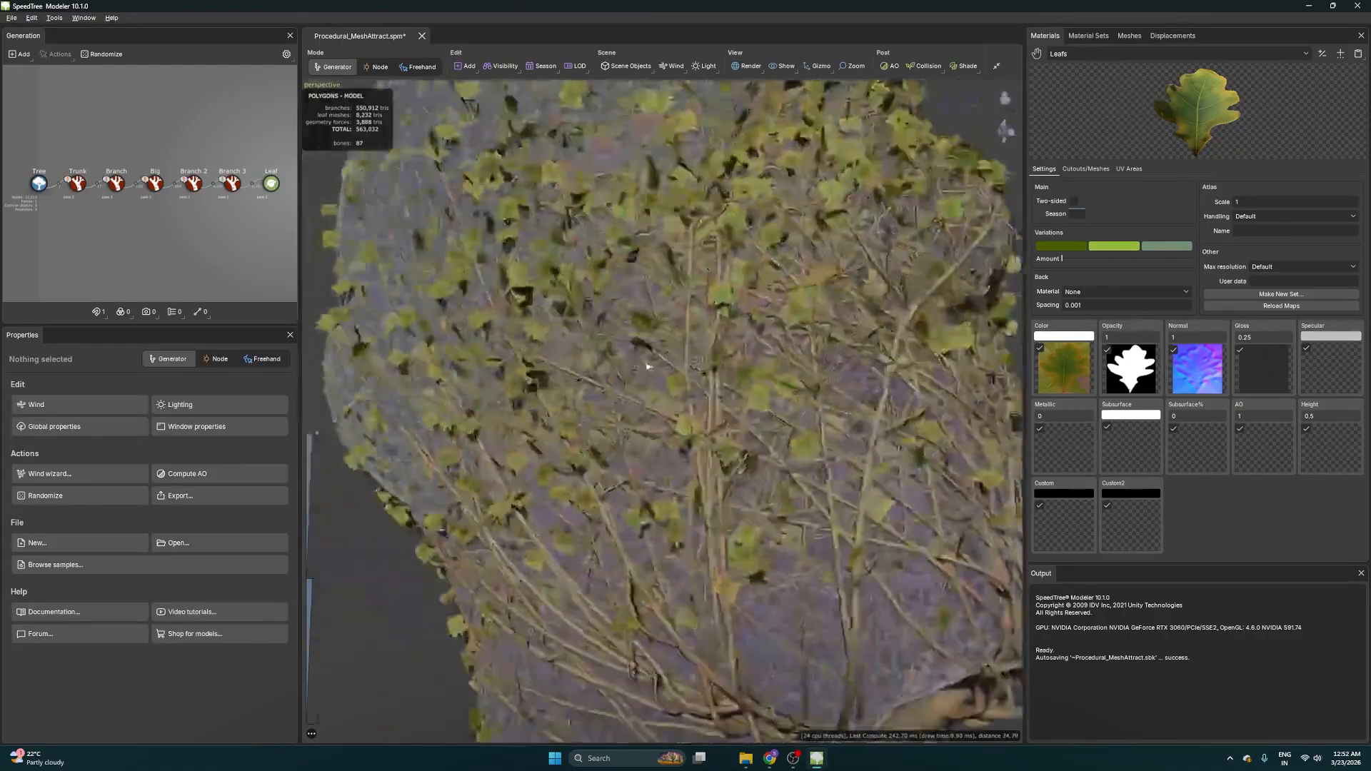
pyautogui.scroll(-8, 647, 367)
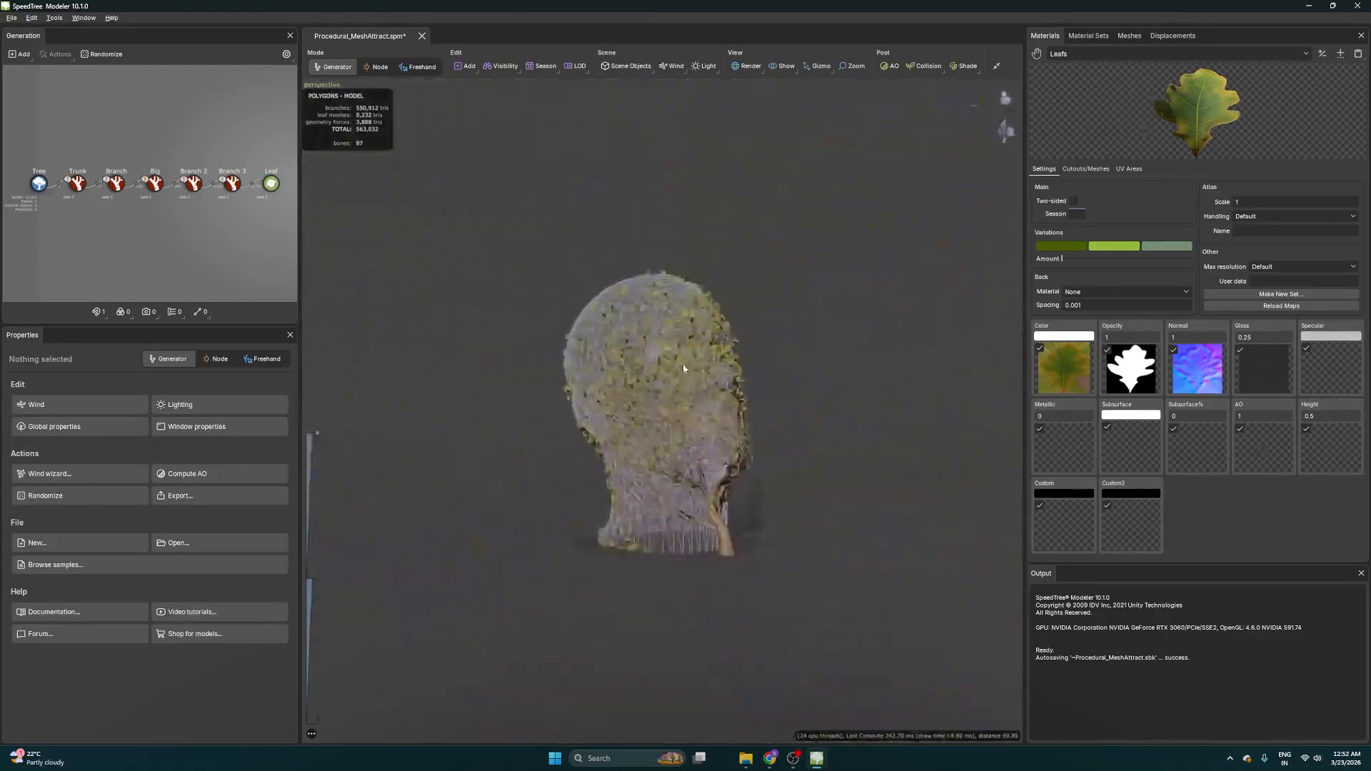
# Select and hide the head mesh force, and view the finished leafy head shape in profile
pyautogui.click(659, 290)
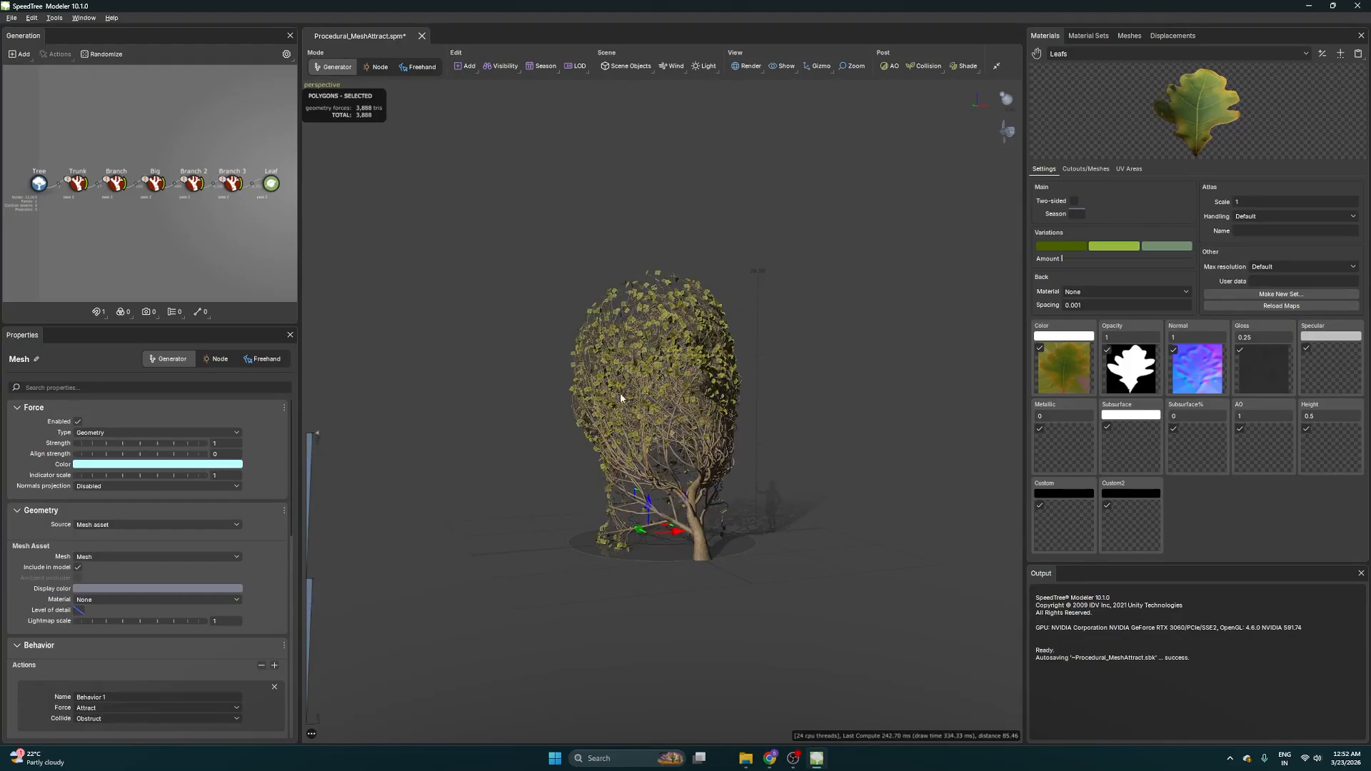
pyautogui.moveTo(619, 392); pyautogui.dragTo(689, 402)
pyautogui.scroll(6, 634, 415)
pyautogui.scroll(-6, 689, 402)
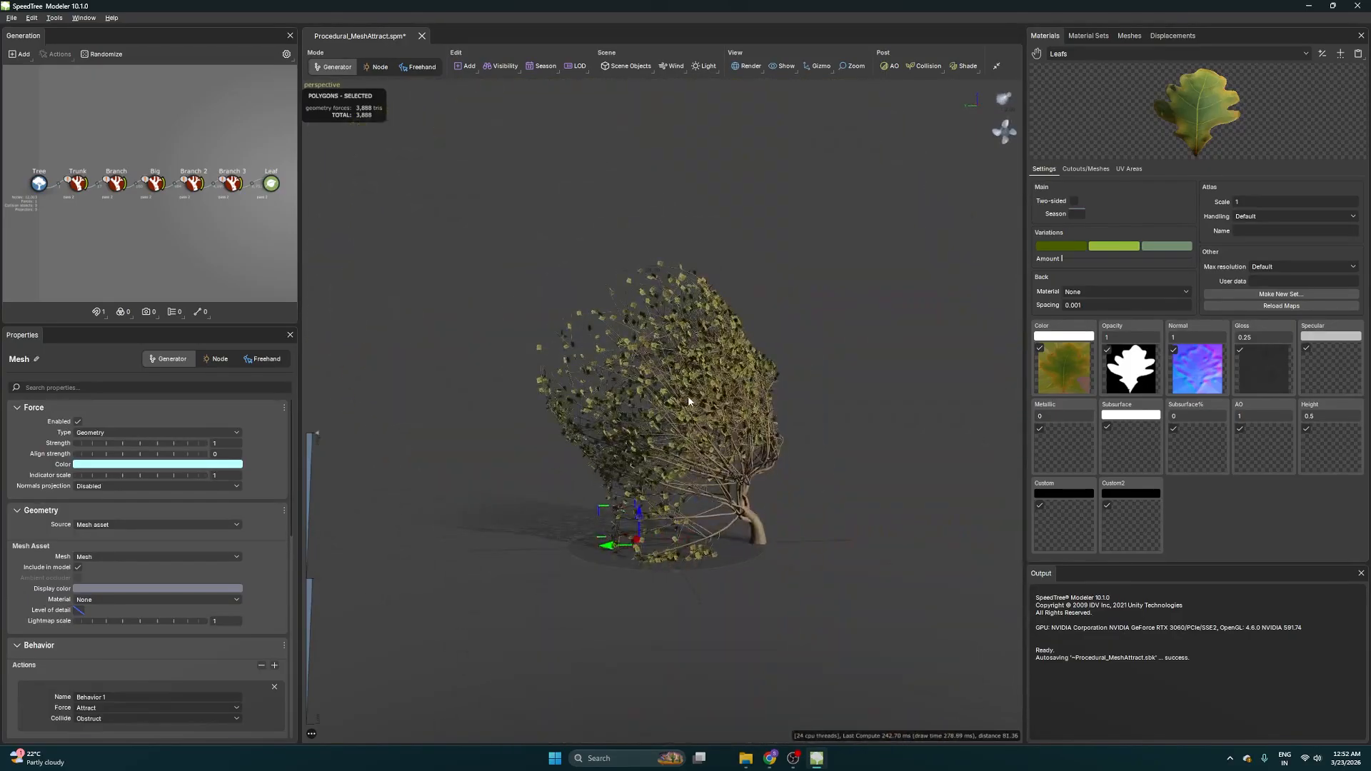
pyautogui.scroll(-3, 688, 401)
pyautogui.scroll(3, 688, 404)
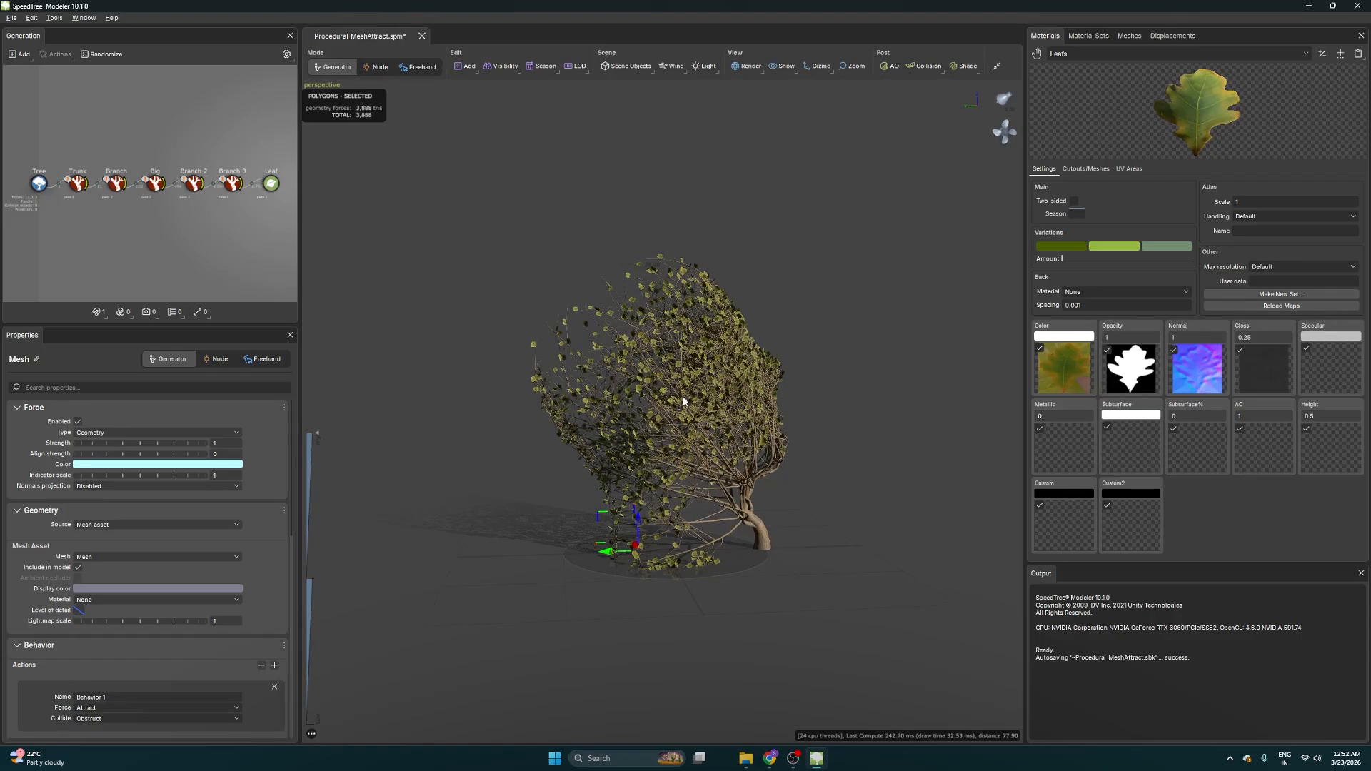
pyautogui.scroll(4, 735, 376)
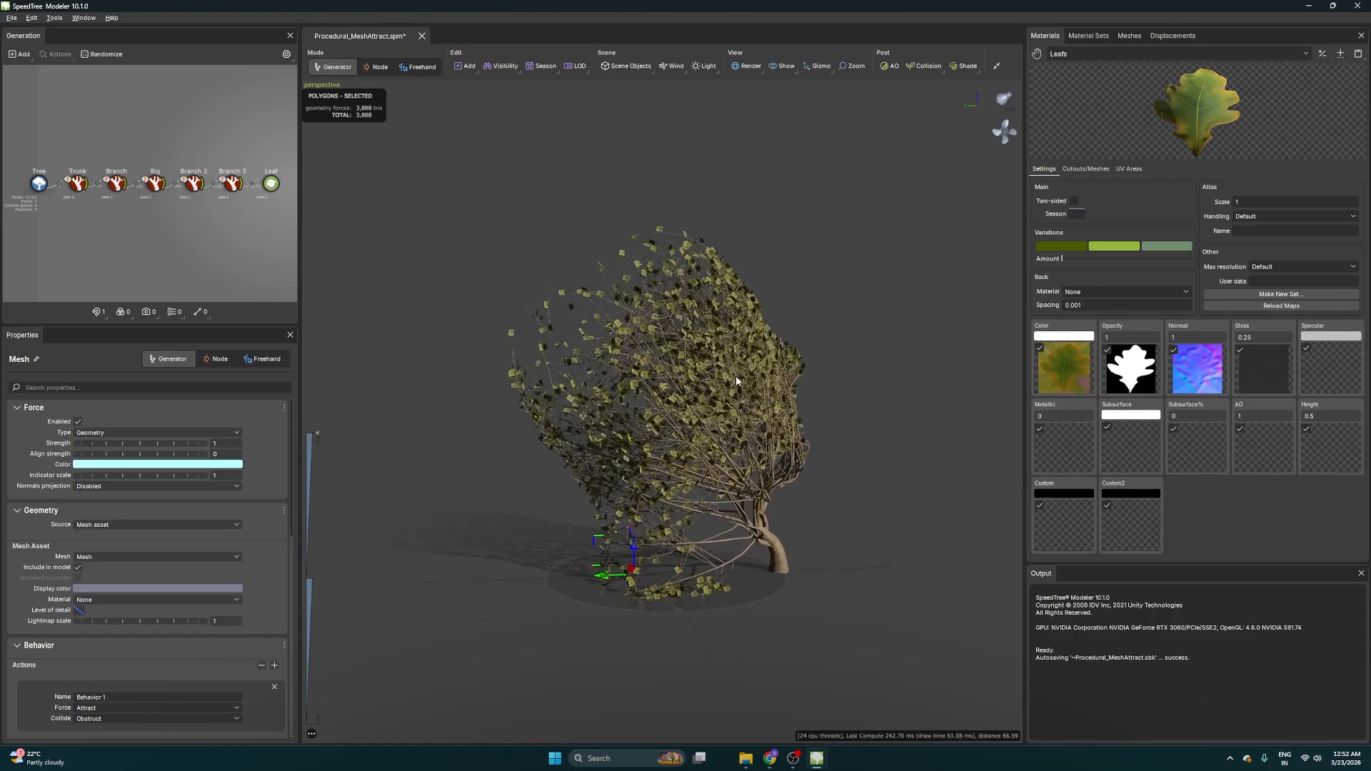